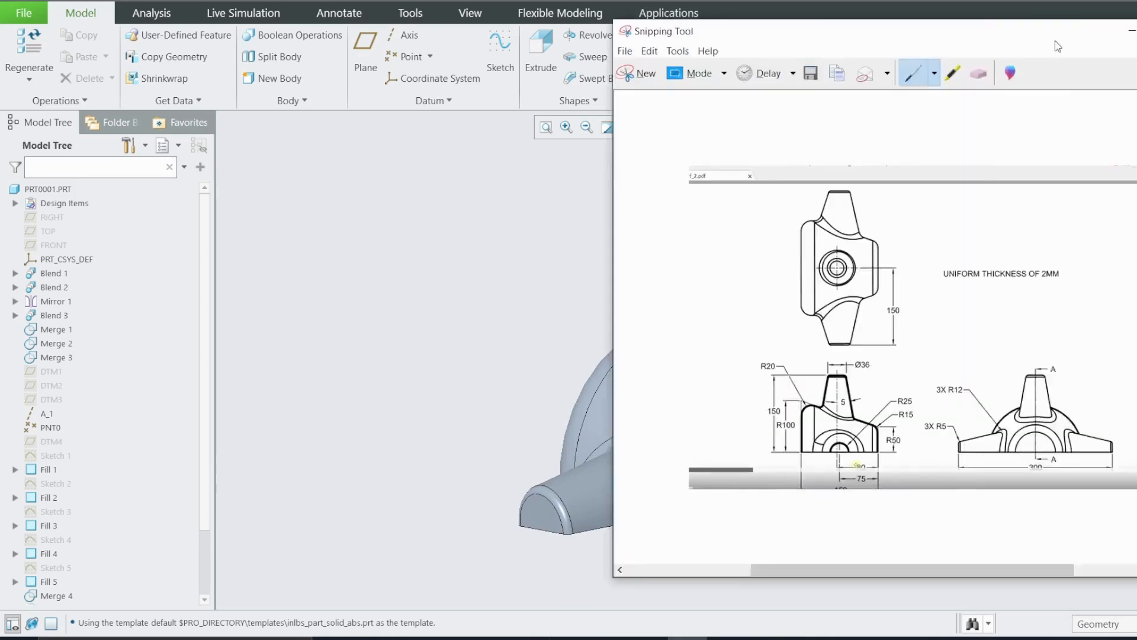
Step: Examine the reference drawing and view the finished model from several angles
drag(1049, 27, 755, 23)
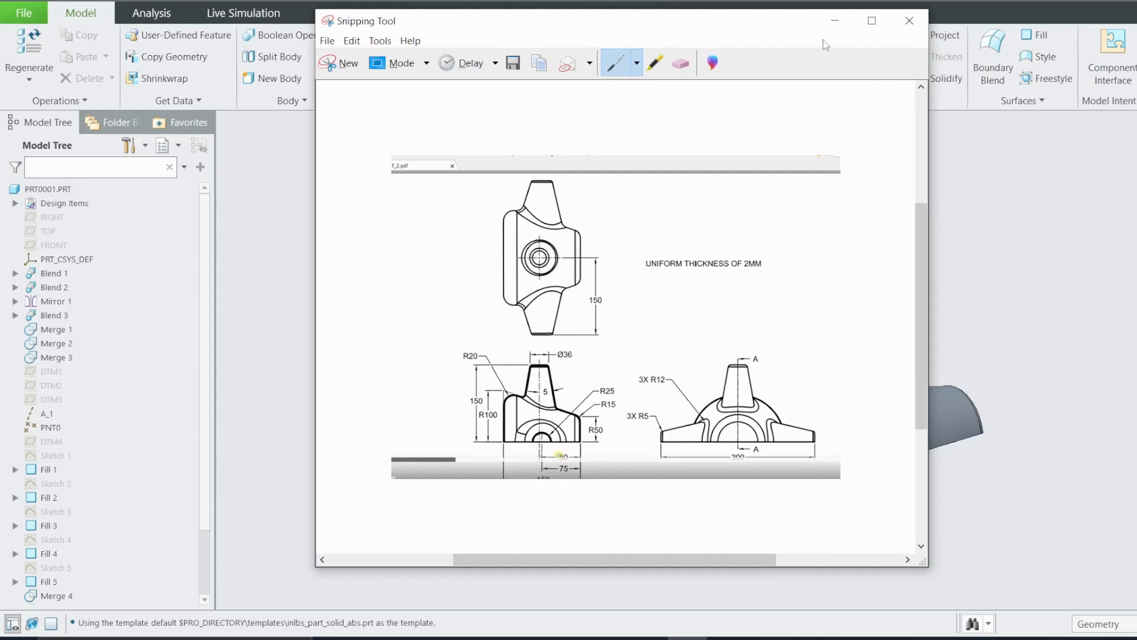
click(835, 21)
middle_drag(695, 371, 616, 350)
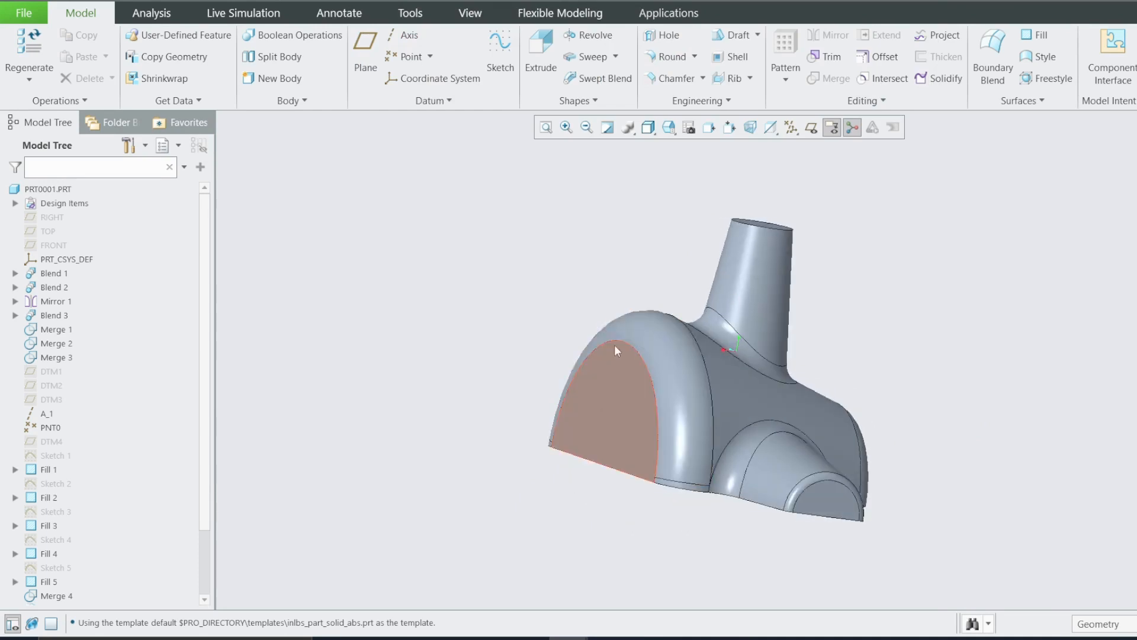
middle_drag(881, 421, 842, 414)
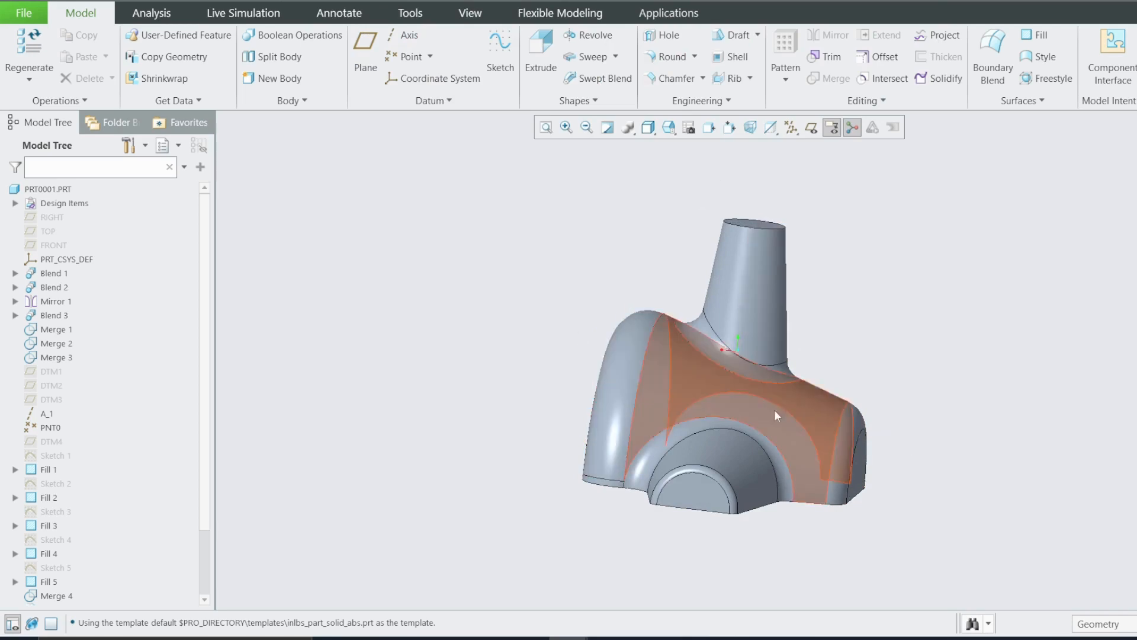
middle_drag(708, 416, 622, 542)
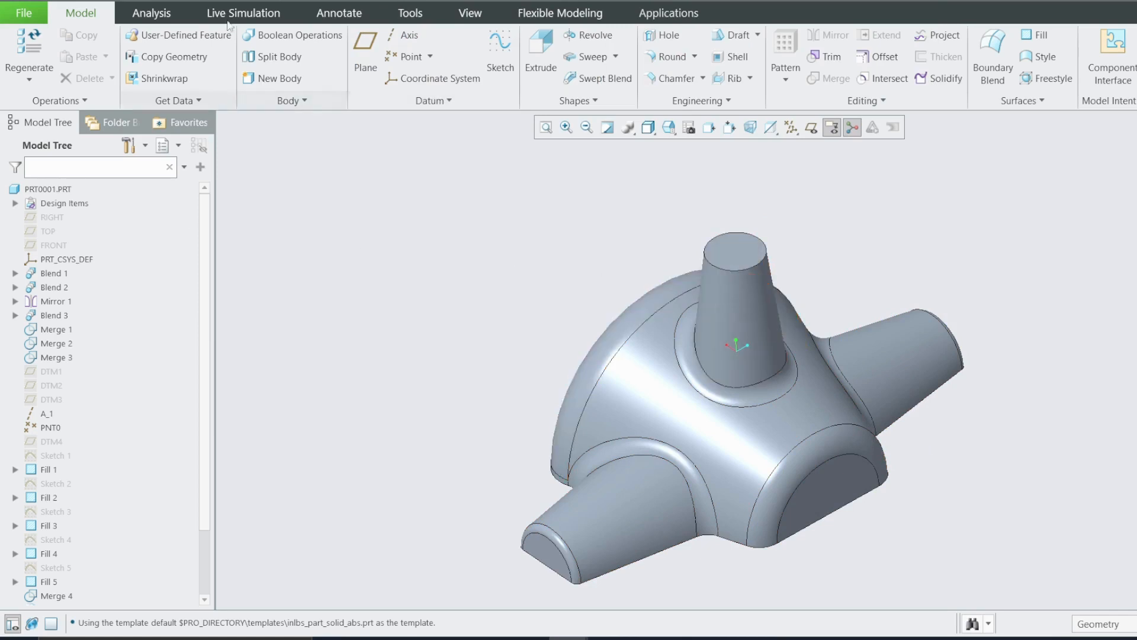
Step: Switch to the window of the empty part YTB.PRT
right_click(288, 1)
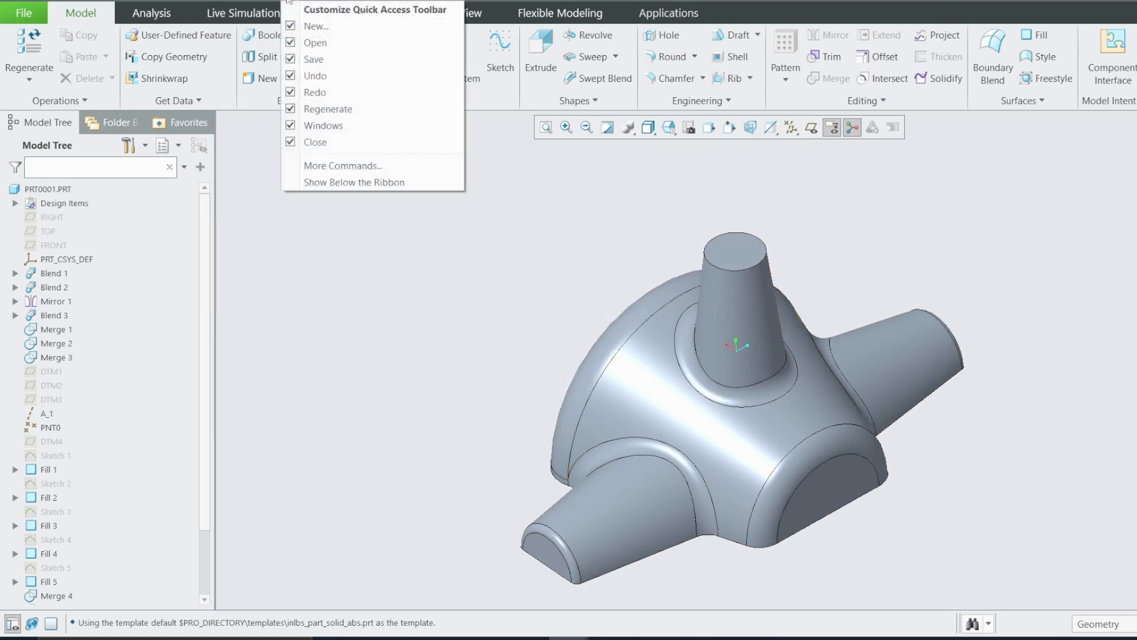
click(284, 255)
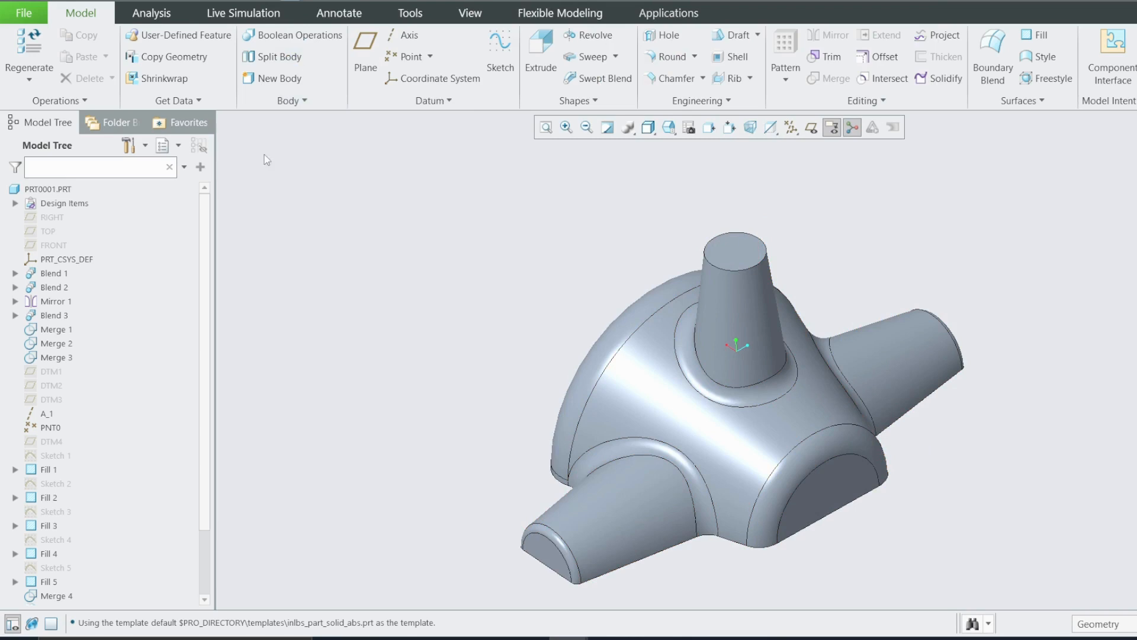
click(230, 1)
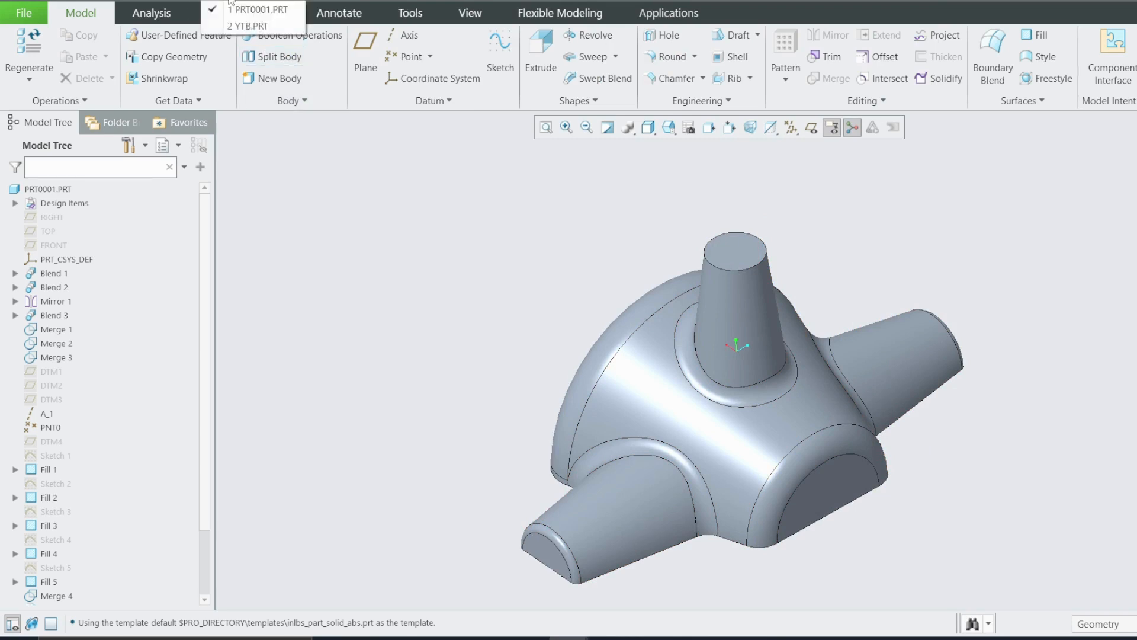
click(253, 24)
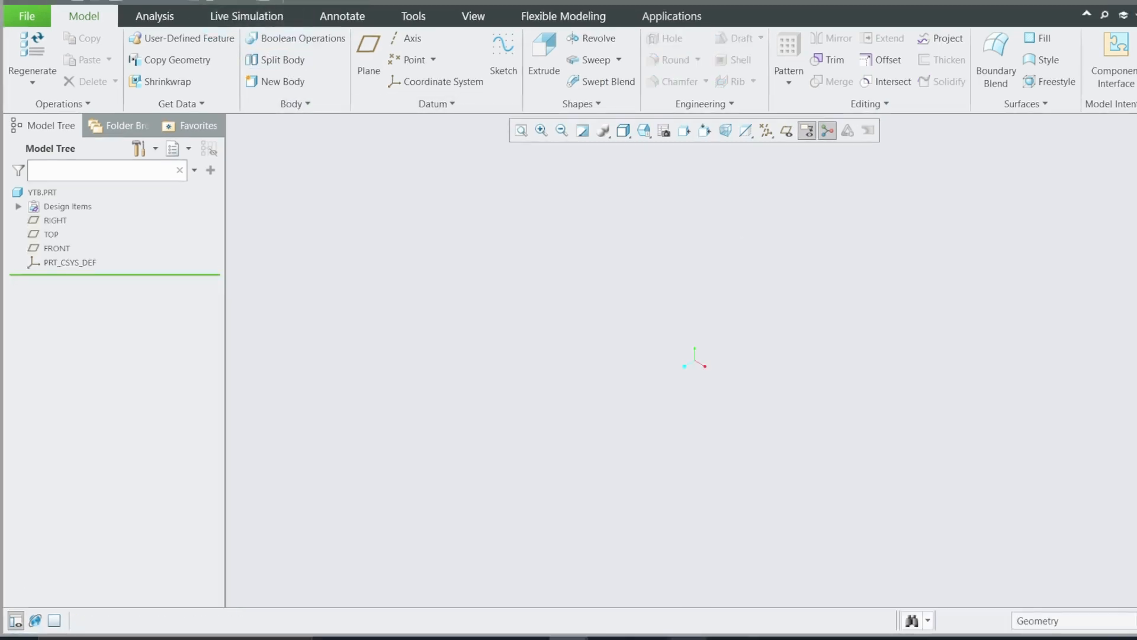
Step: Check the R50 dimension in the reference drawing and turn on the display of datum planes in the empty part
click(687, 638)
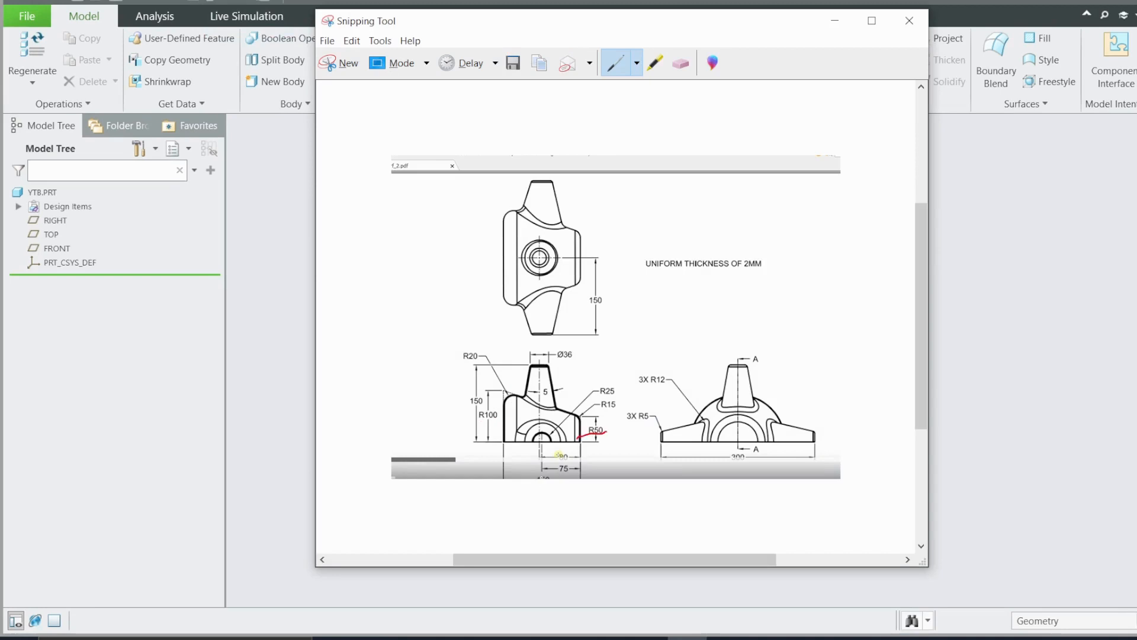
click(836, 21)
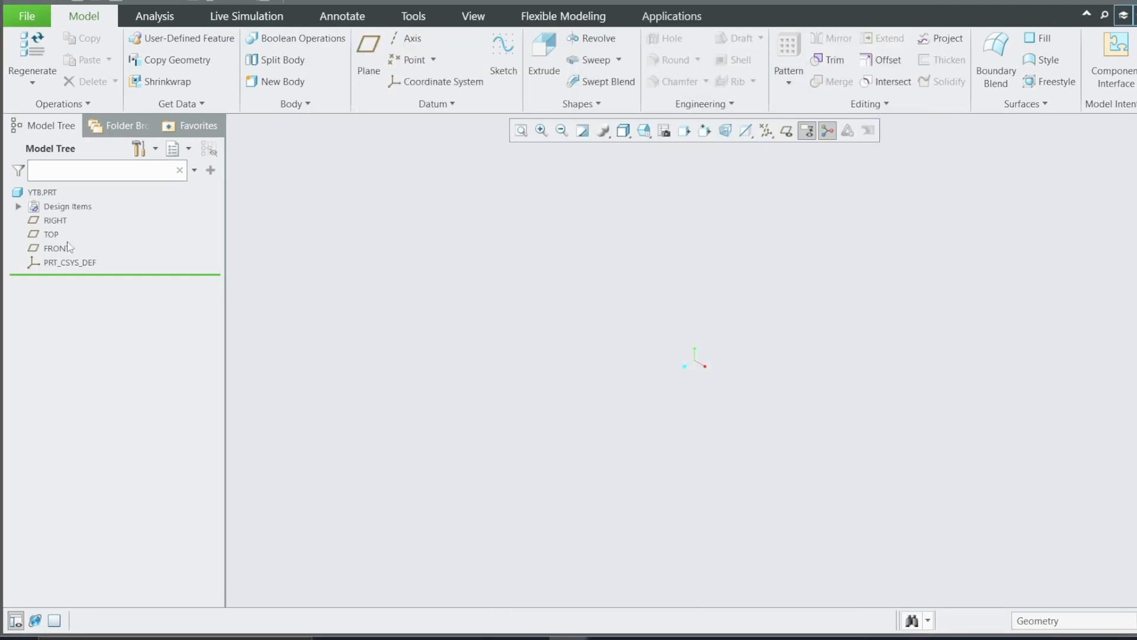
click(787, 131)
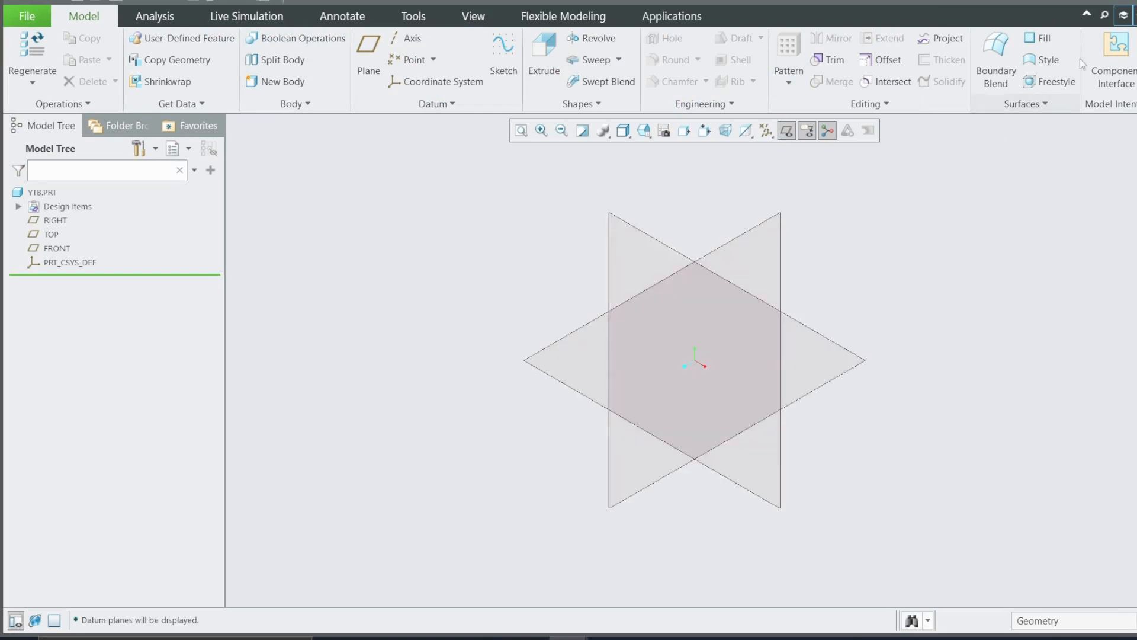
click(1136, 5)
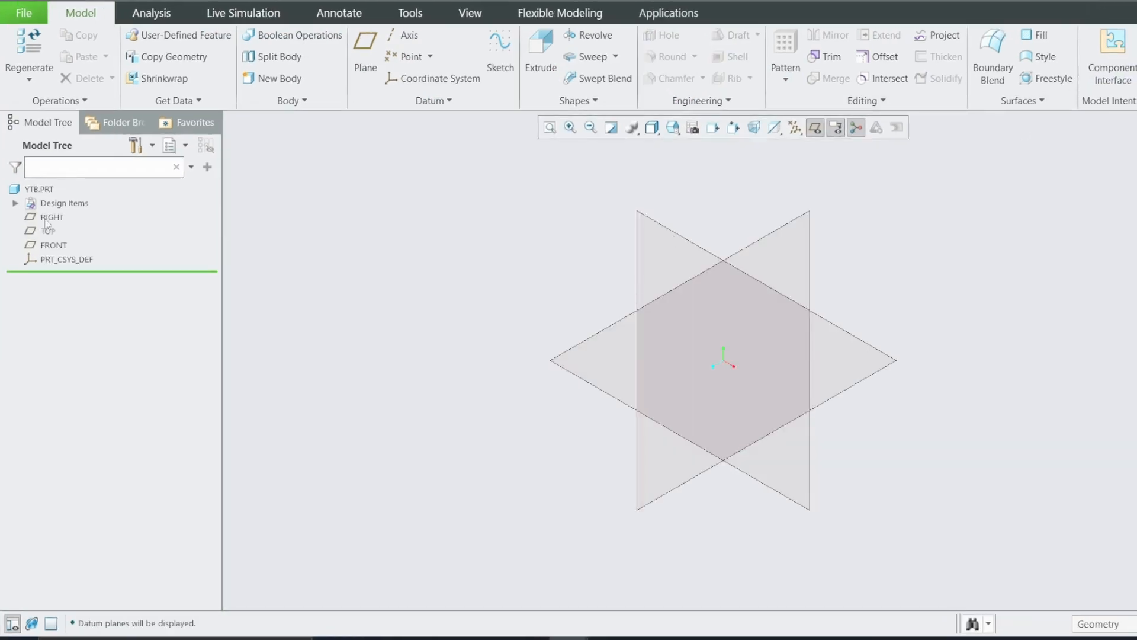
click(52, 217)
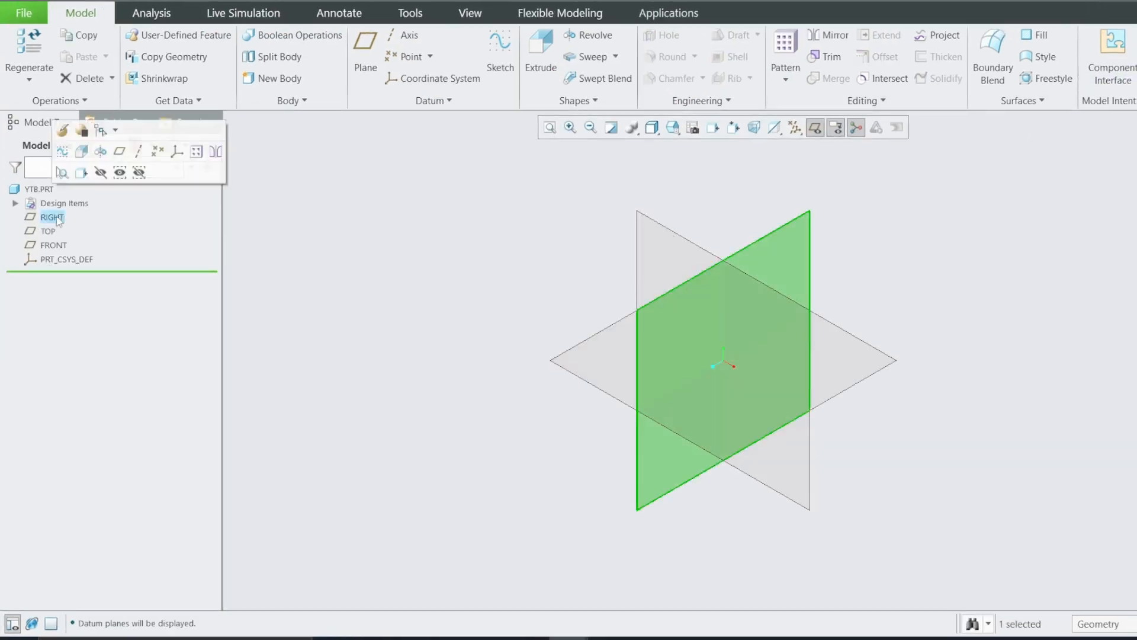
click(434, 191)
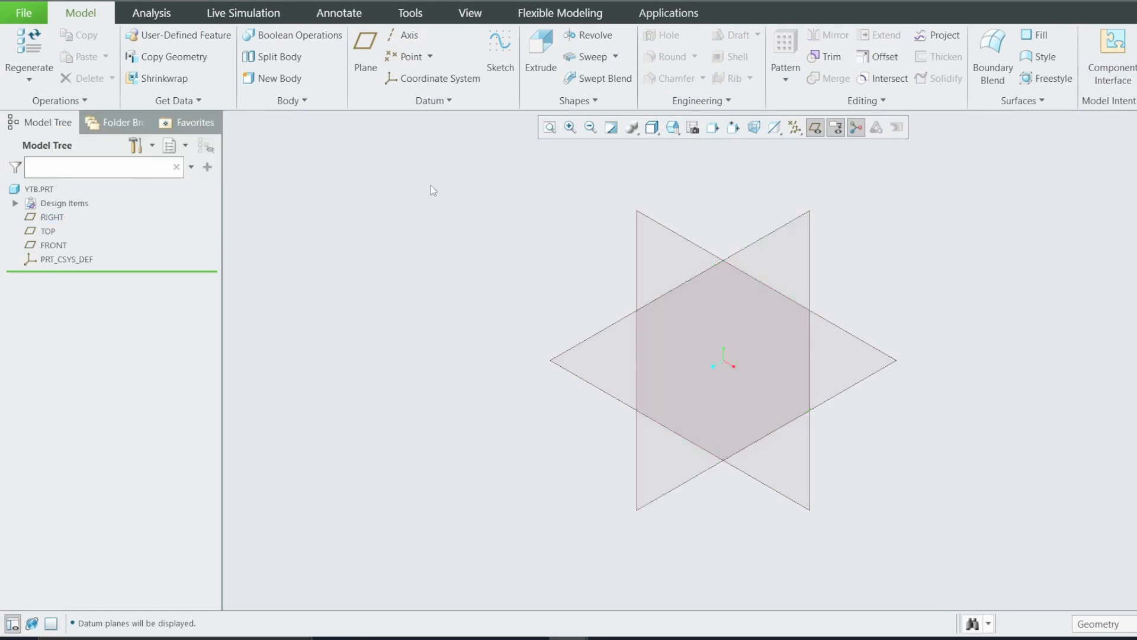
click(52, 217)
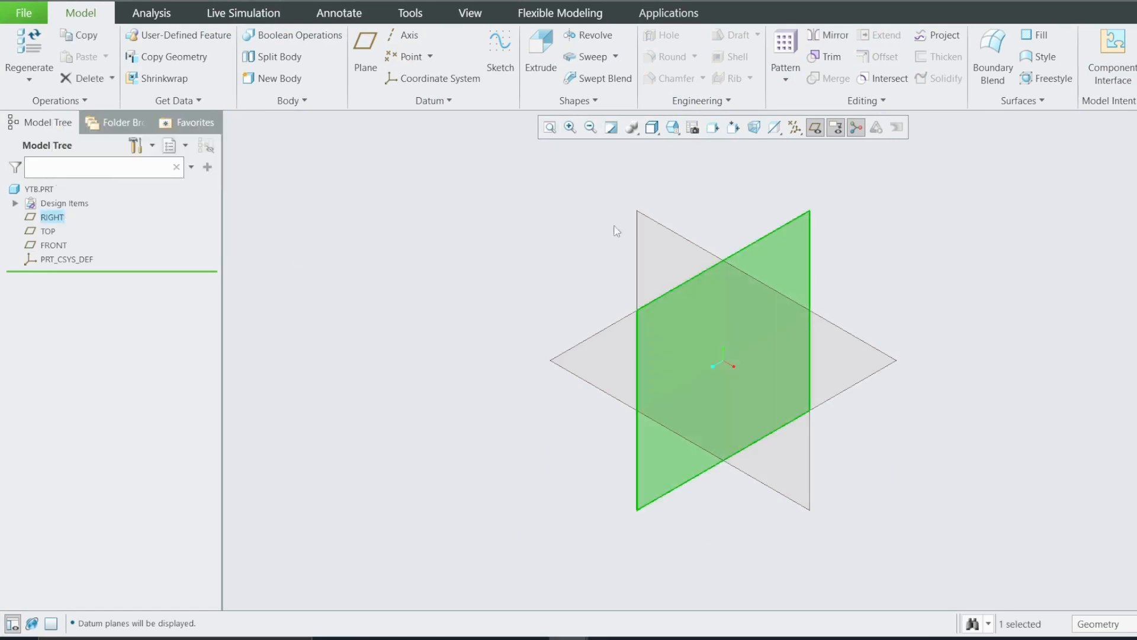
click(484, 243)
Step: Start a solid Blend with sketched sections and open its first section sketch on the RIGHT plane, with TOP as the top reference, in 2D view
click(580, 100)
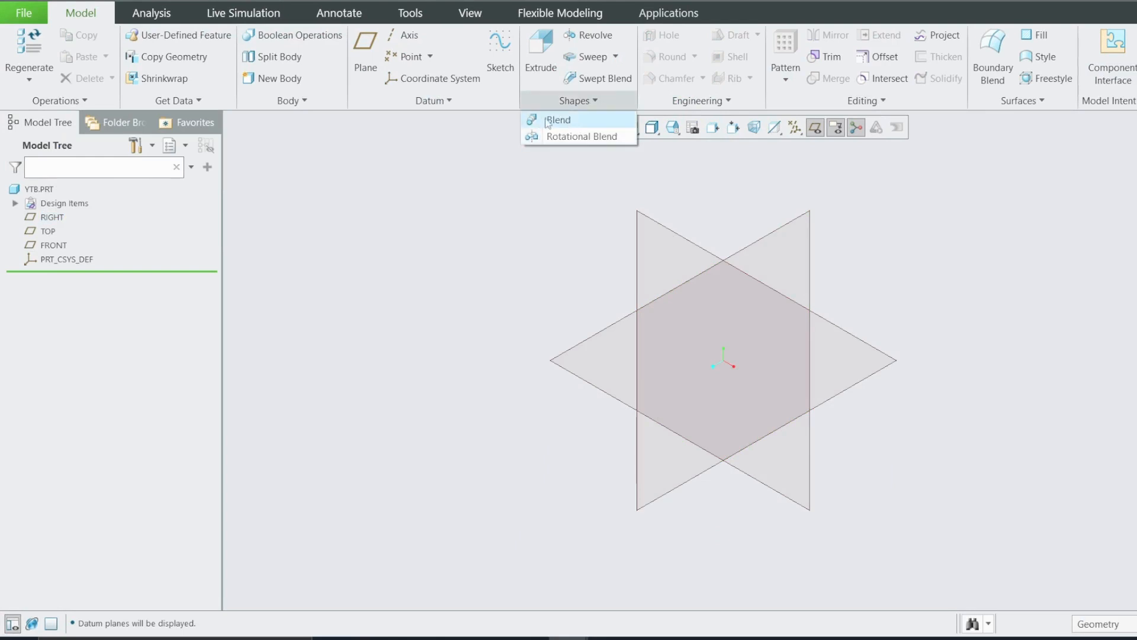
click(570, 119)
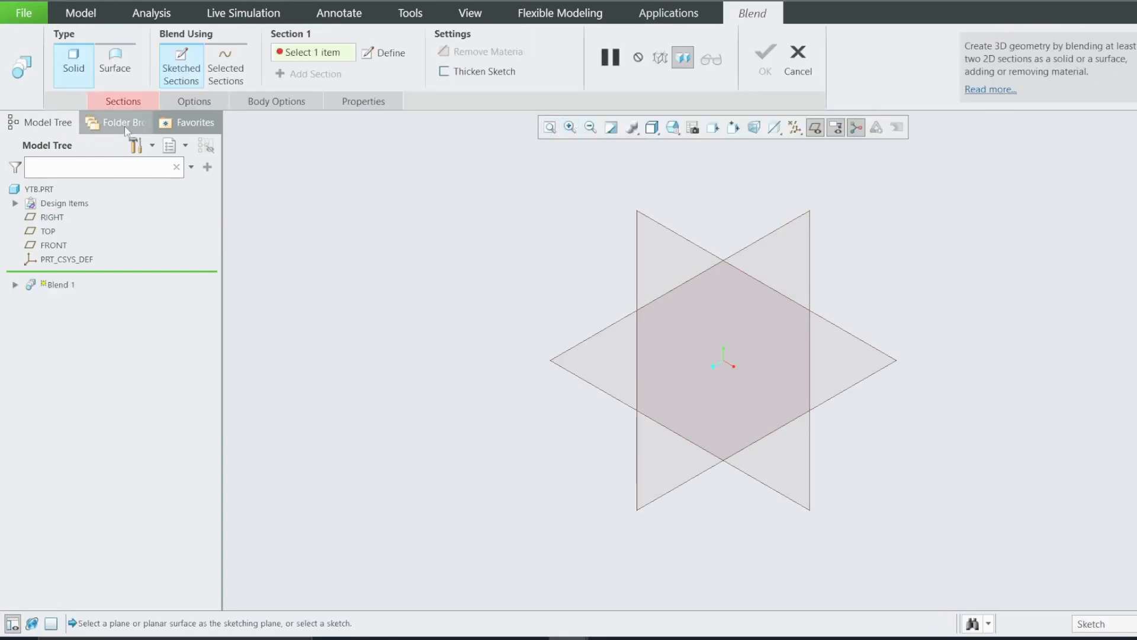
click(113, 105)
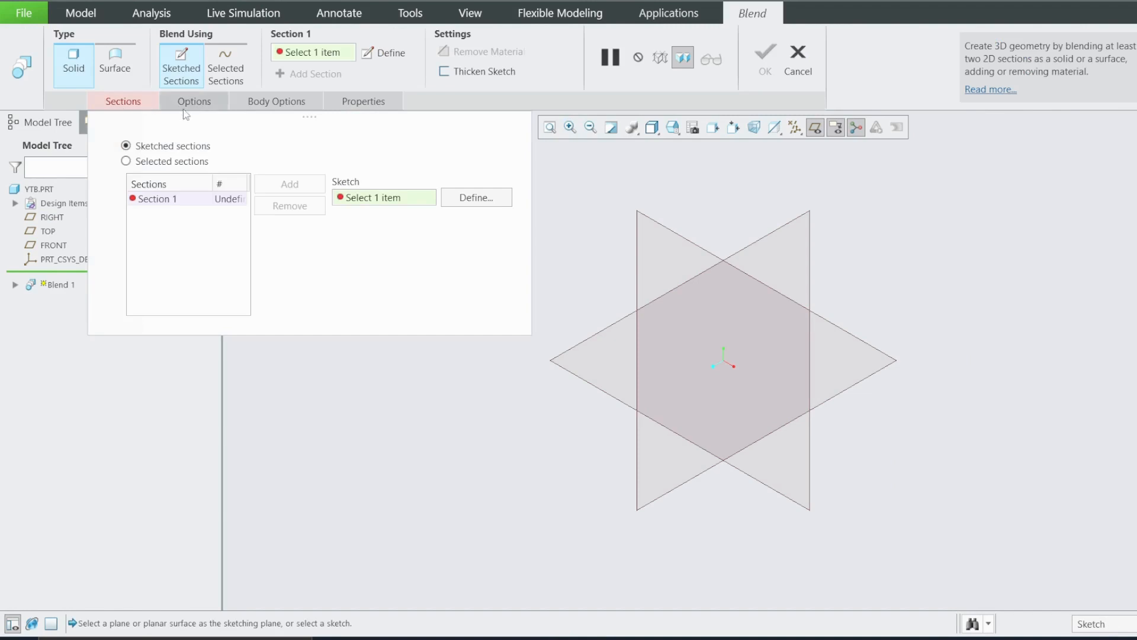
drag(419, 140, 517, 121)
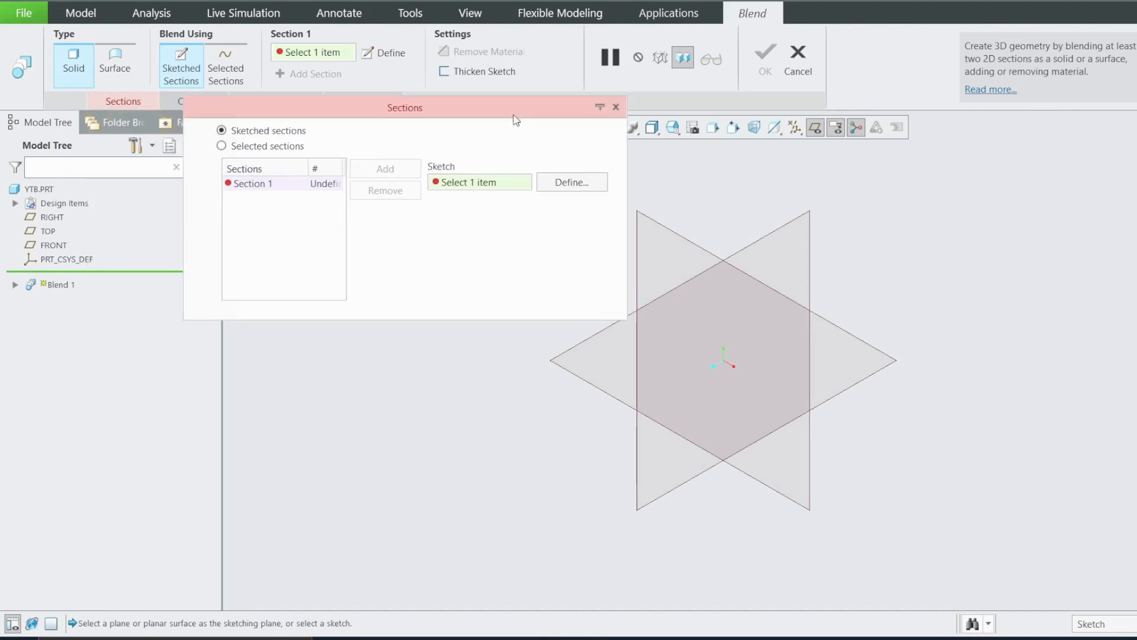
click(571, 181)
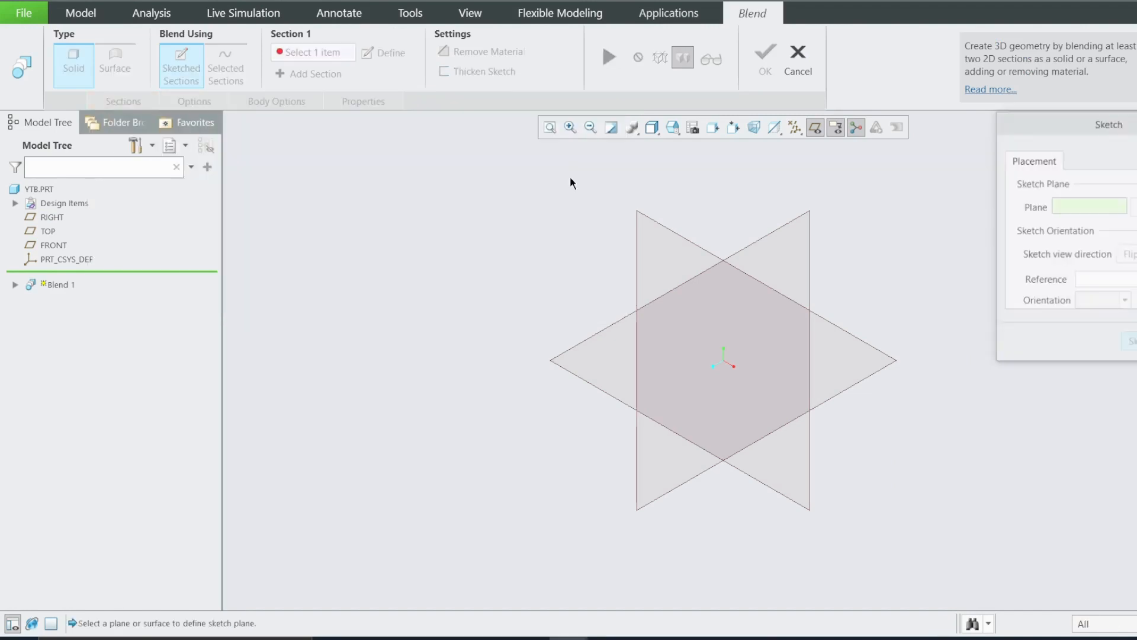
click(52, 218)
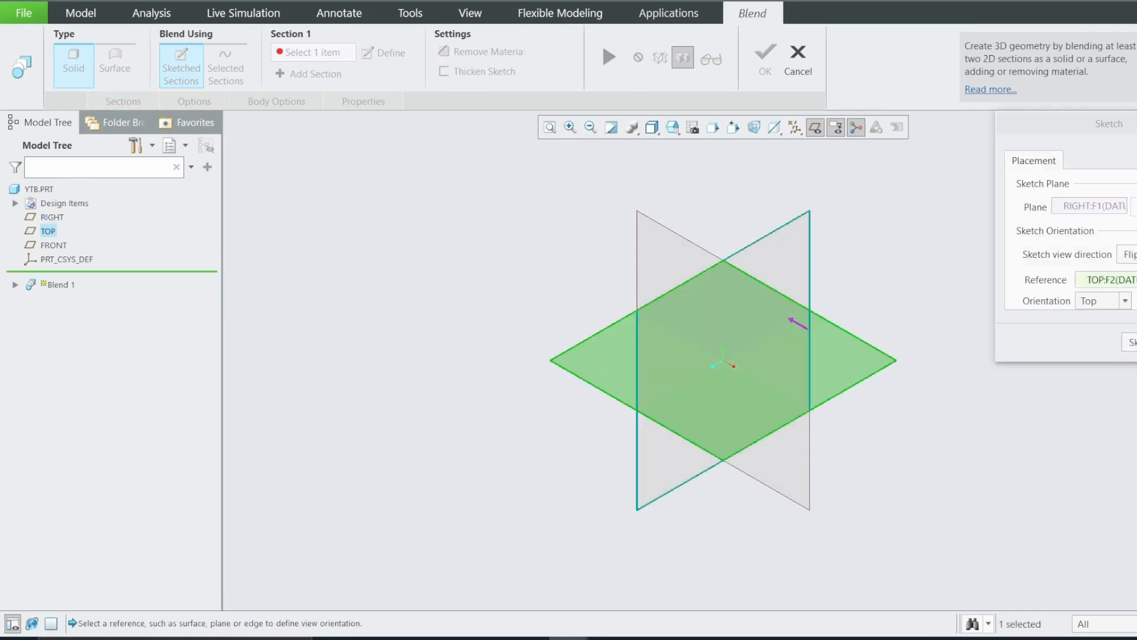
click(1128, 342)
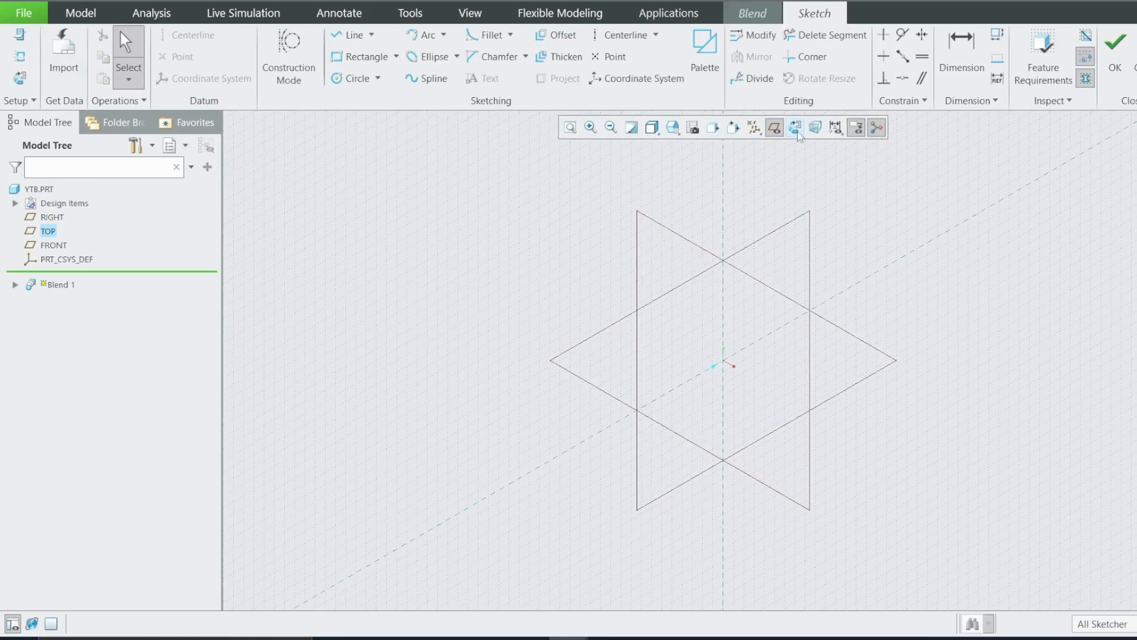
click(797, 131)
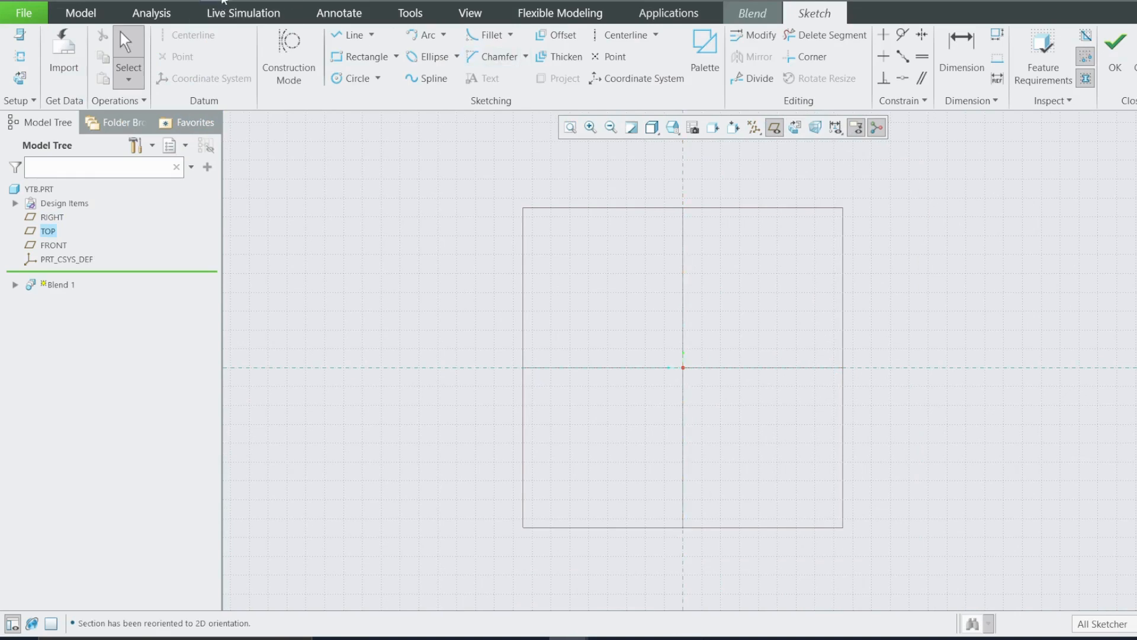
click(221, 1)
click(243, 10)
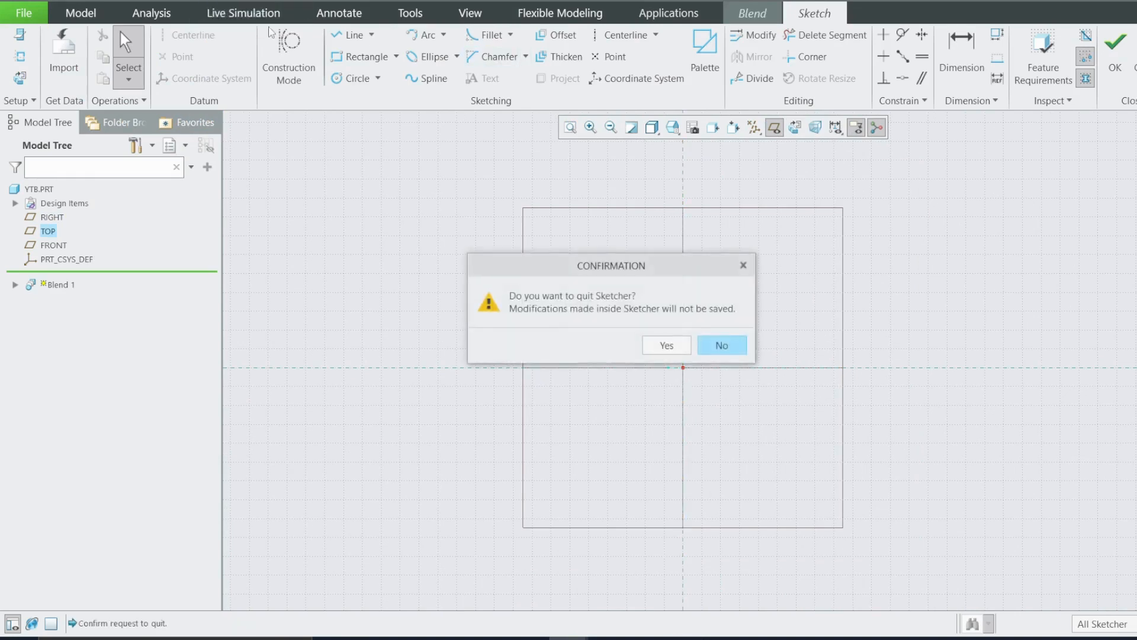
click(742, 265)
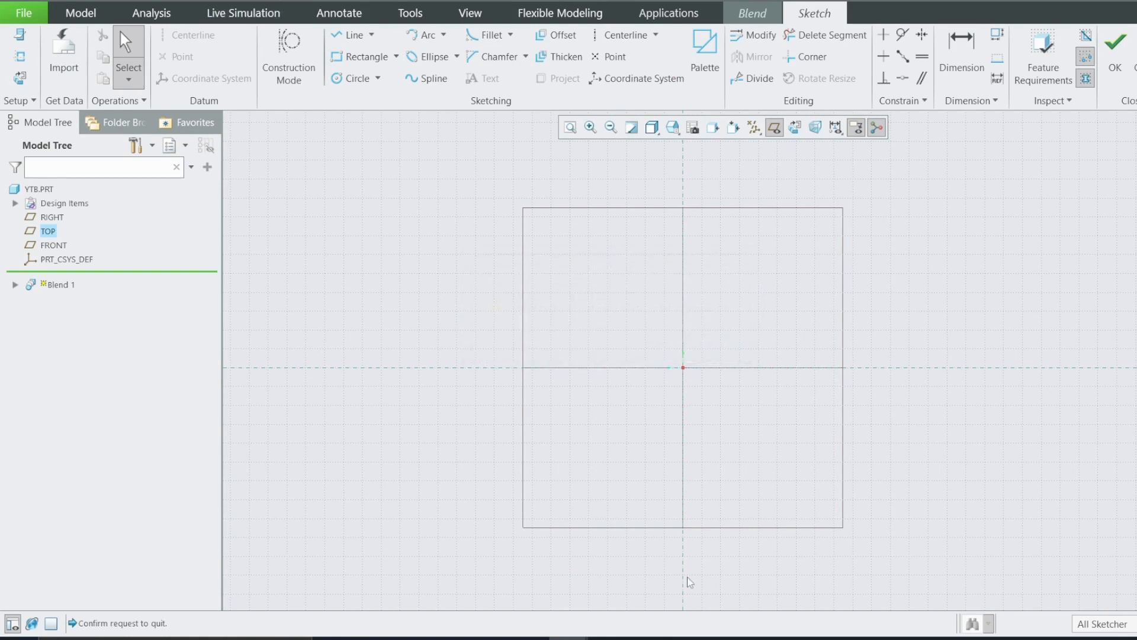
Step: Check the dimensions in the reference drawing and review the references of the section sketch
click(688, 636)
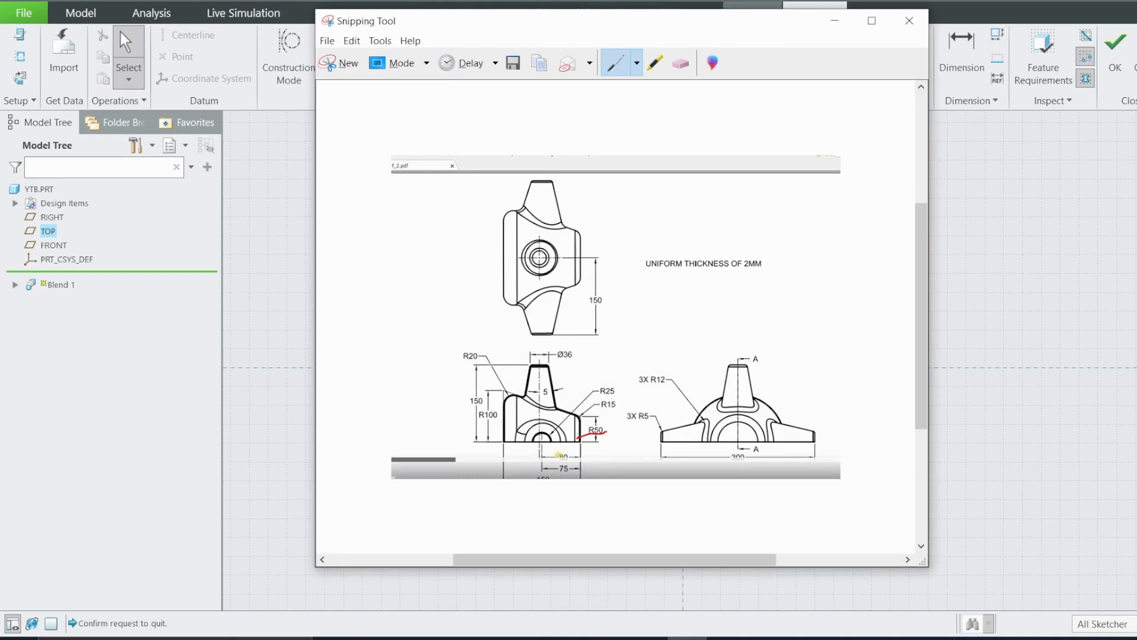
click(835, 20)
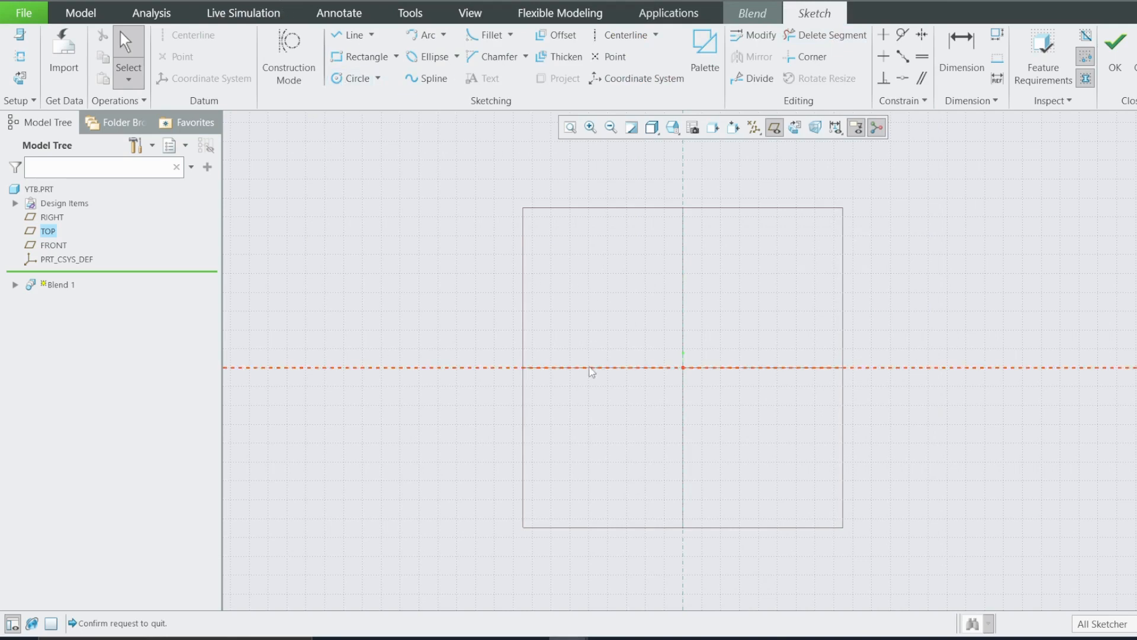
click(589, 367)
click(20, 56)
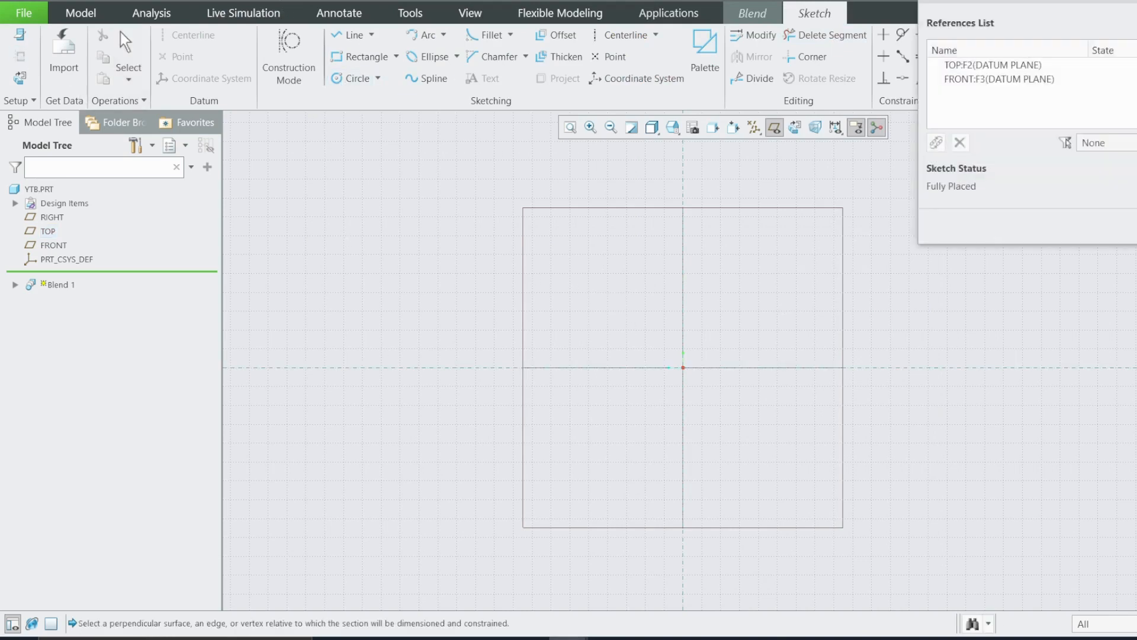
click(1135, 226)
click(921, 368)
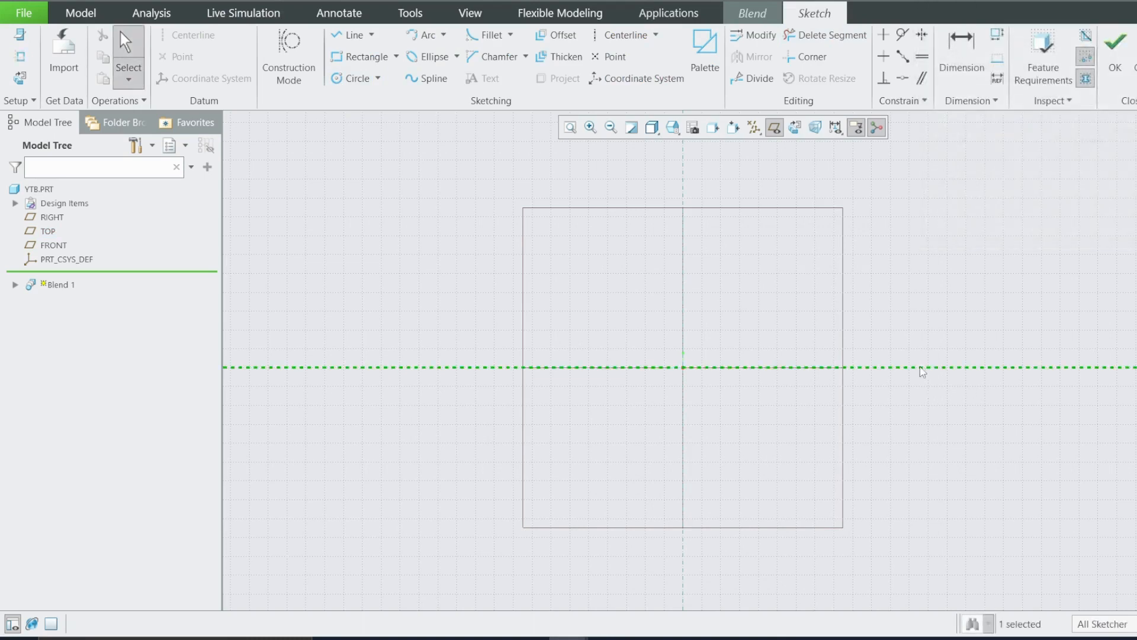
click(450, 241)
Step: Sketch a circle about 468 in diameter centred on the intersection of the TOP and FRONT references
click(344, 79)
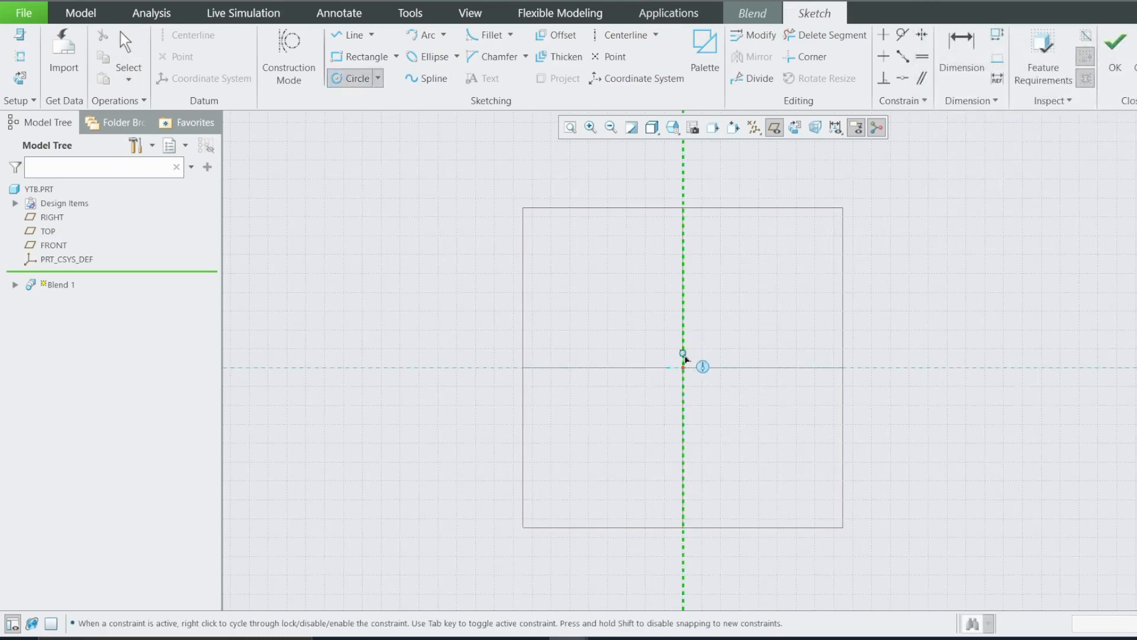
click(683, 367)
click(730, 228)
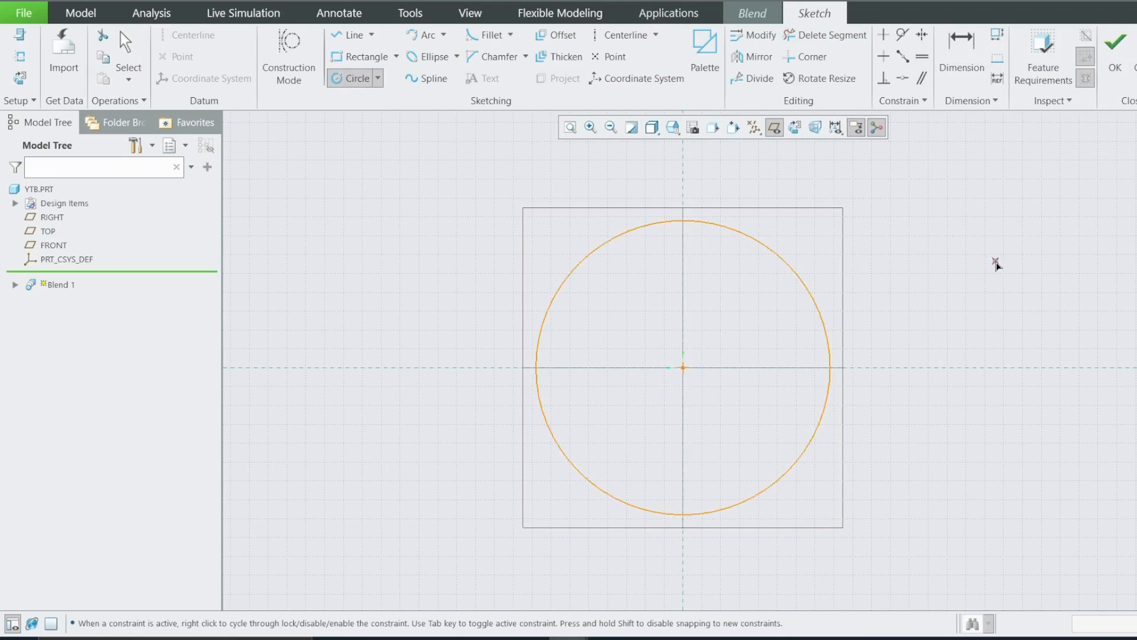
middle_click(996, 265)
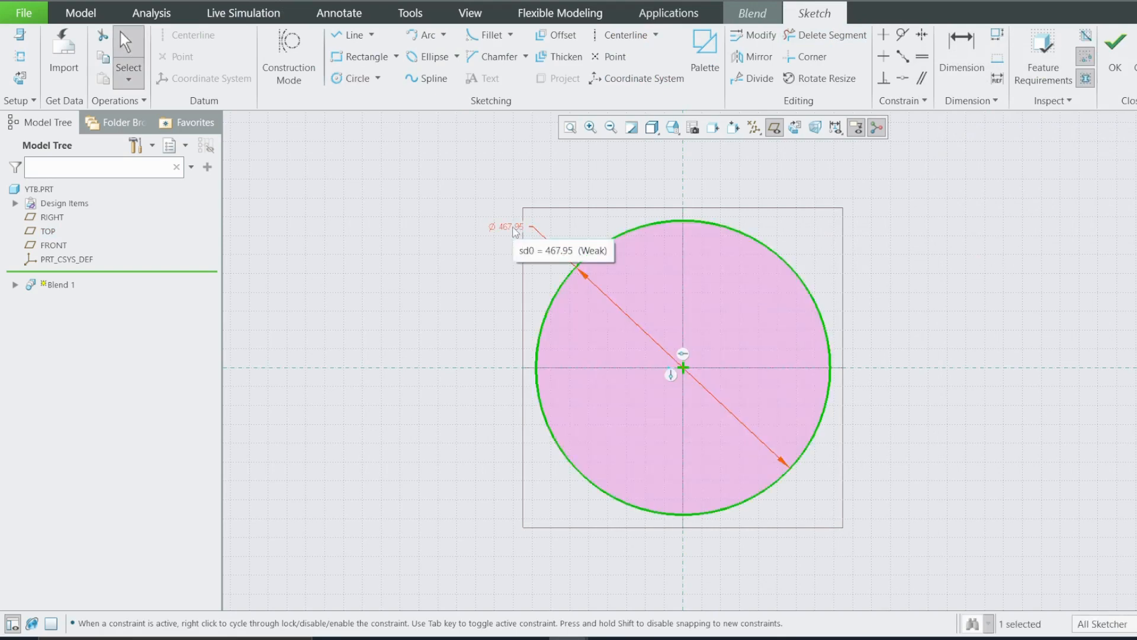
Step: Convert the circle's diameter dimension to a radius and set it to 150
click(515, 231)
click(522, 193)
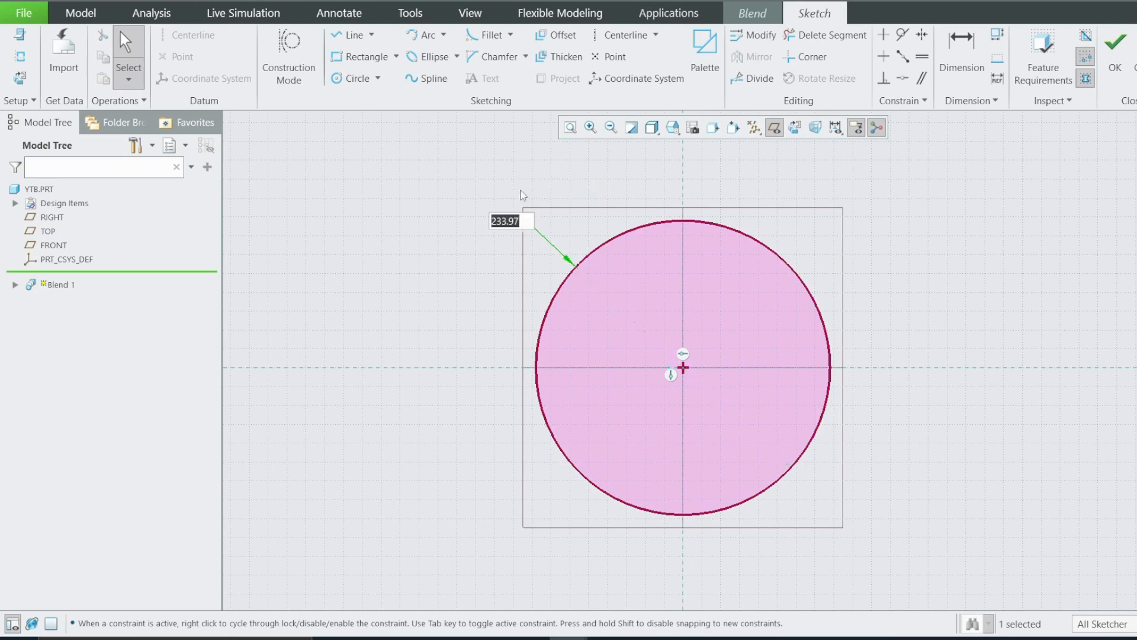
text(150)
key(Return)
Step: Compare the circle's radius with the section dimensions in the reference drawing
key(alt+Tab)
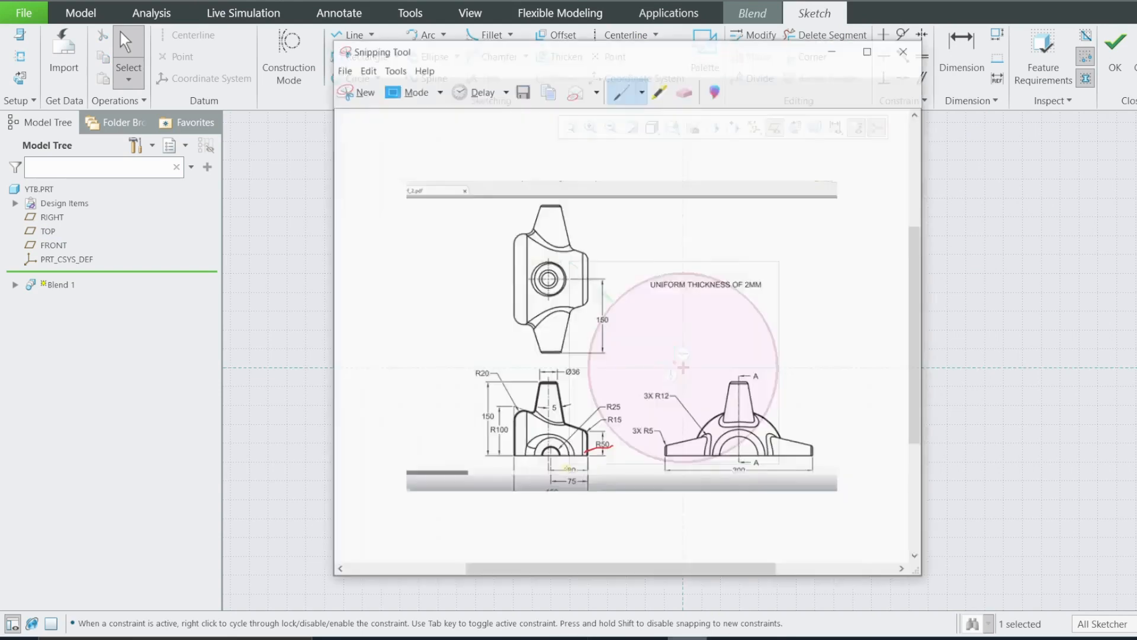
click(687, 638)
click(901, 303)
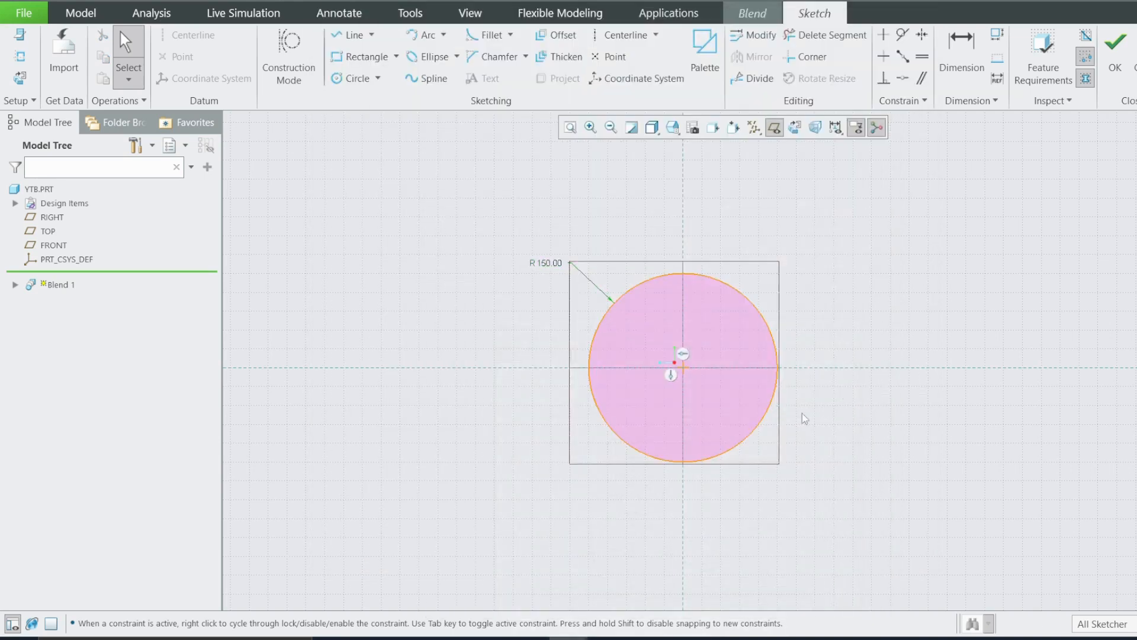
Step: Review the reference list of the first section's sketch
click(811, 368)
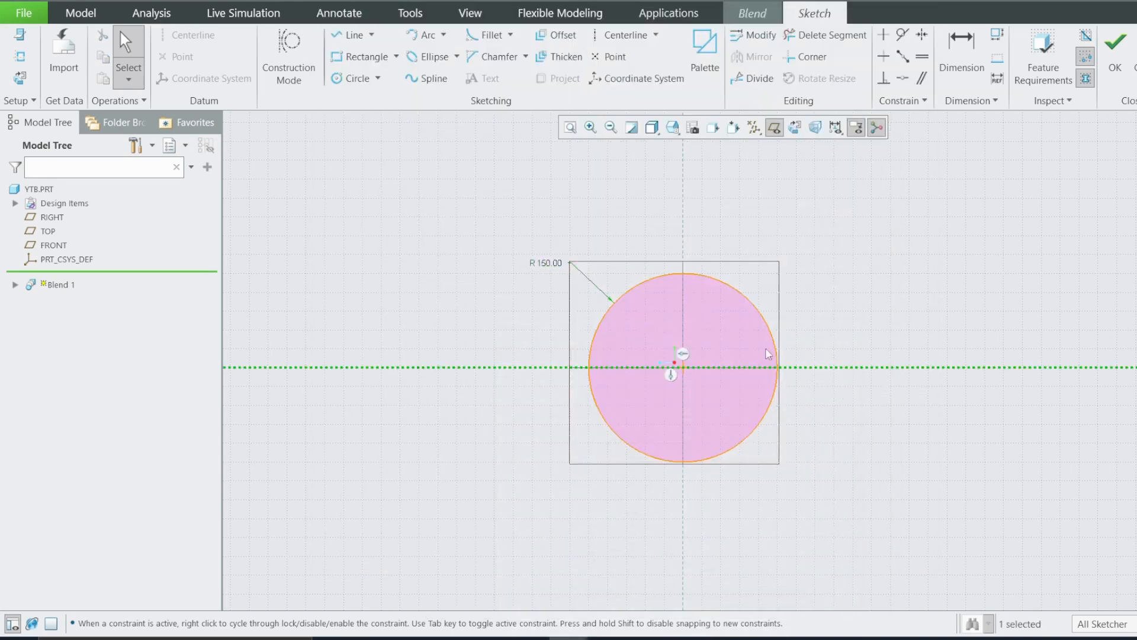
click(29, 57)
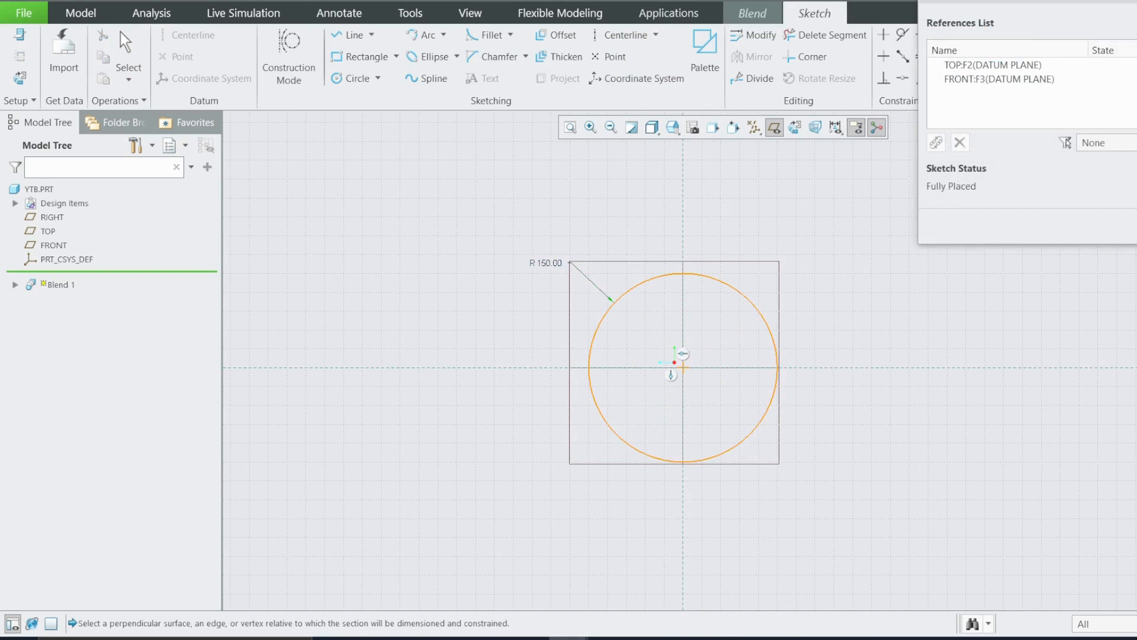
click(1015, 240)
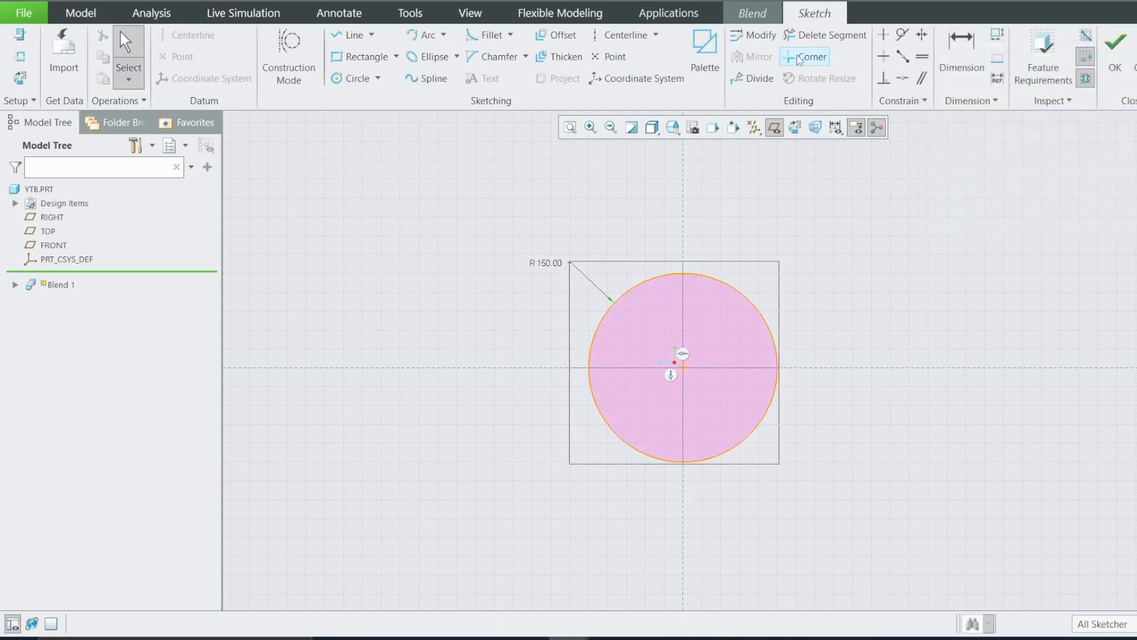
Step: Trim away the lower half of the R150 circle and finish the first section, accepting the change of the blend to a surface
click(825, 36)
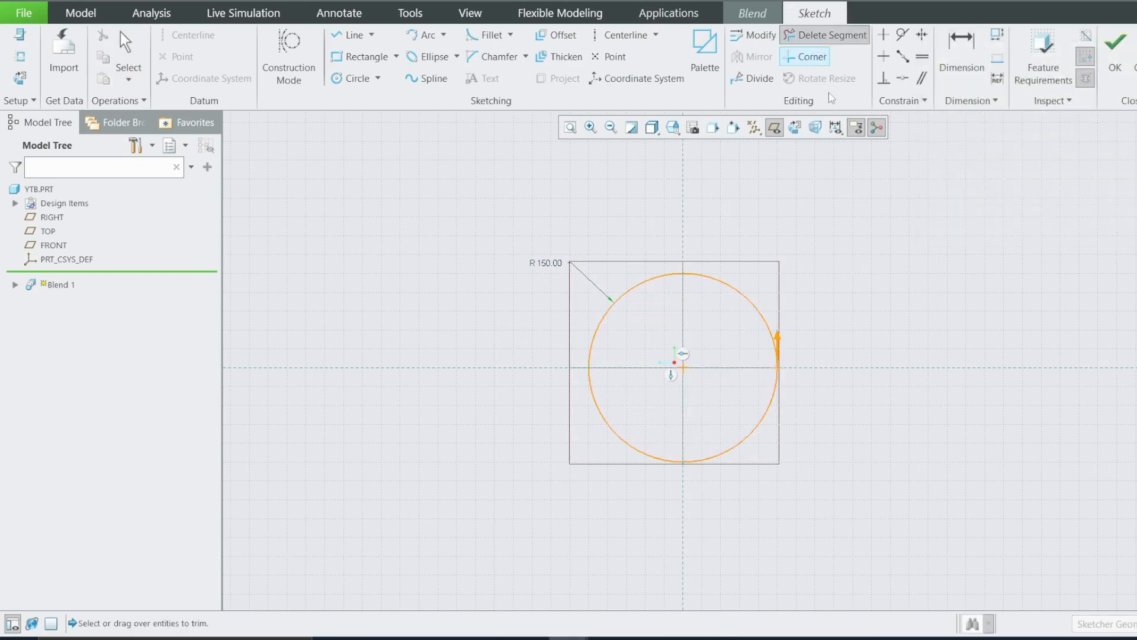
click(767, 403)
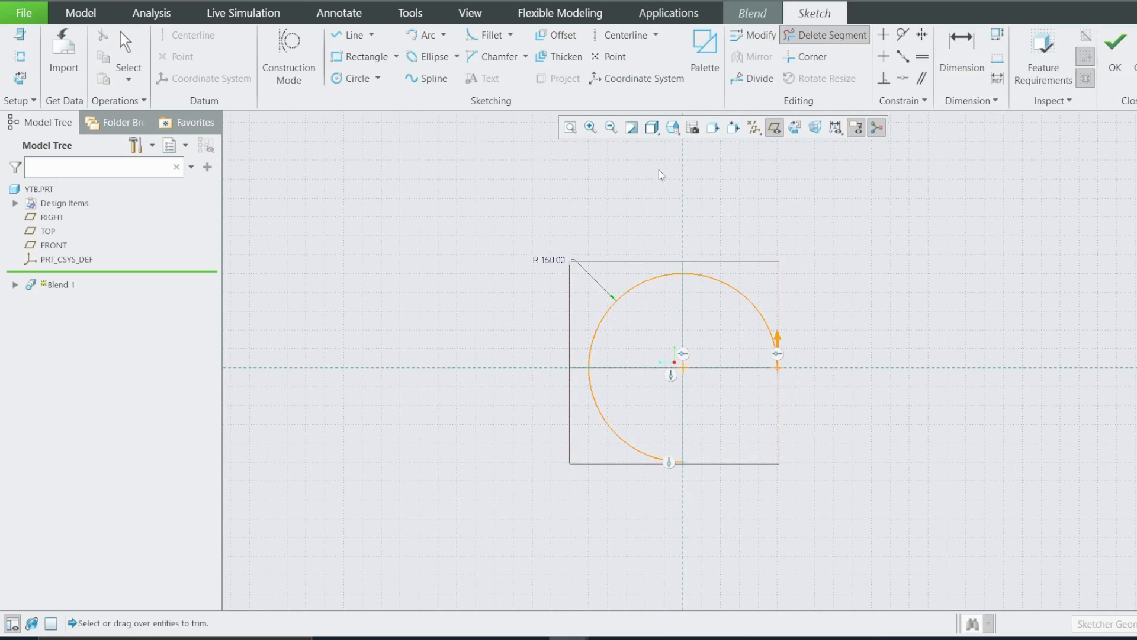
click(615, 434)
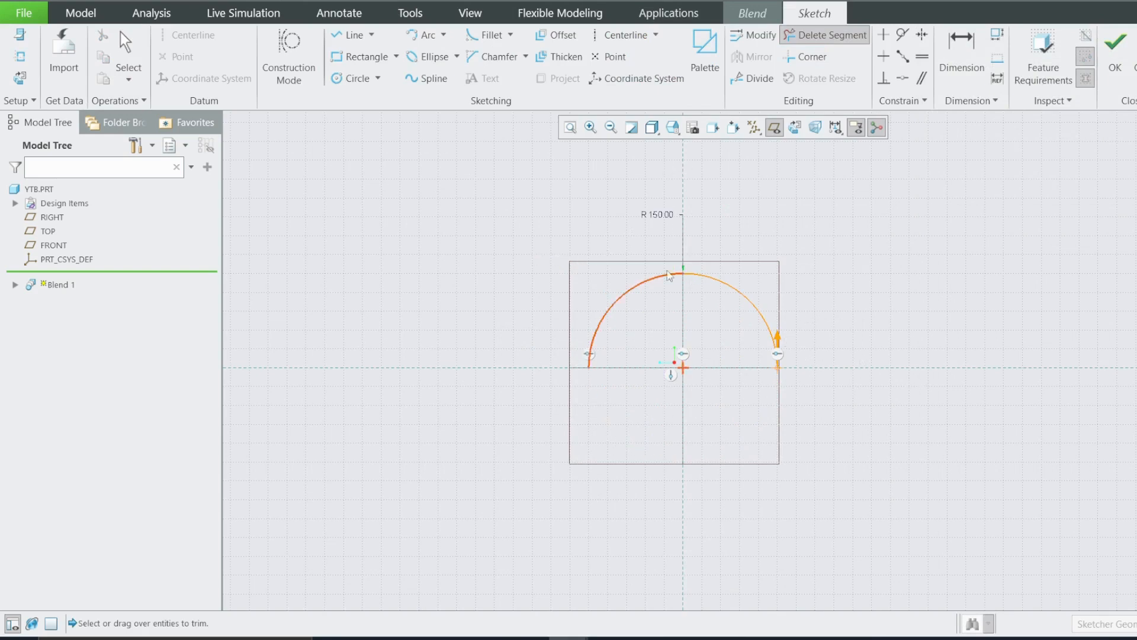
scroll(770, 302, up, 3)
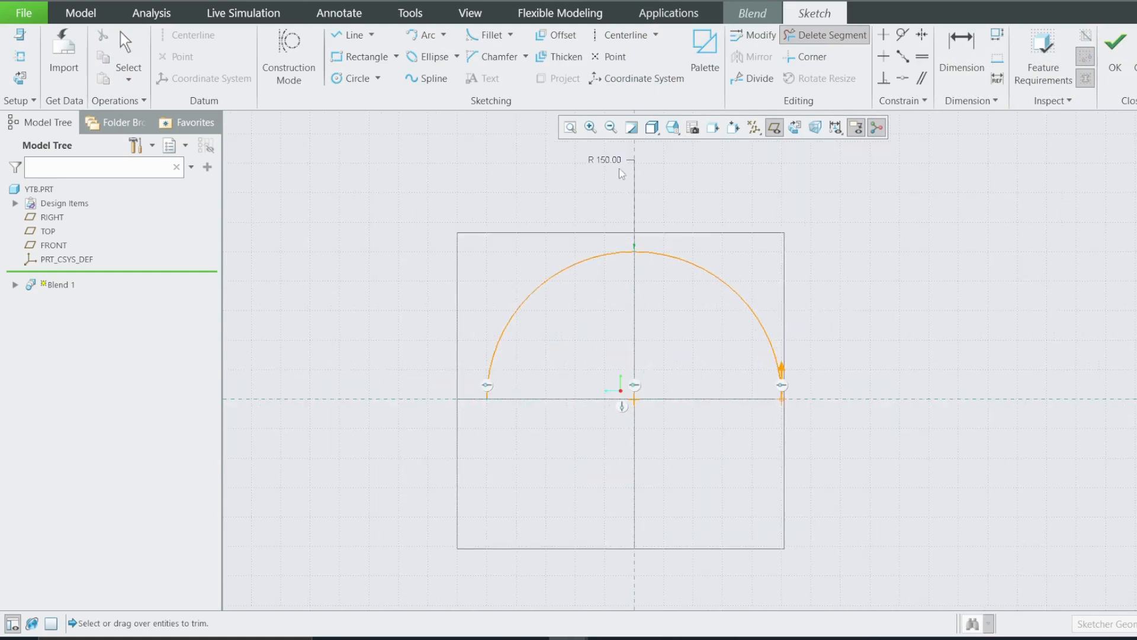
click(1112, 59)
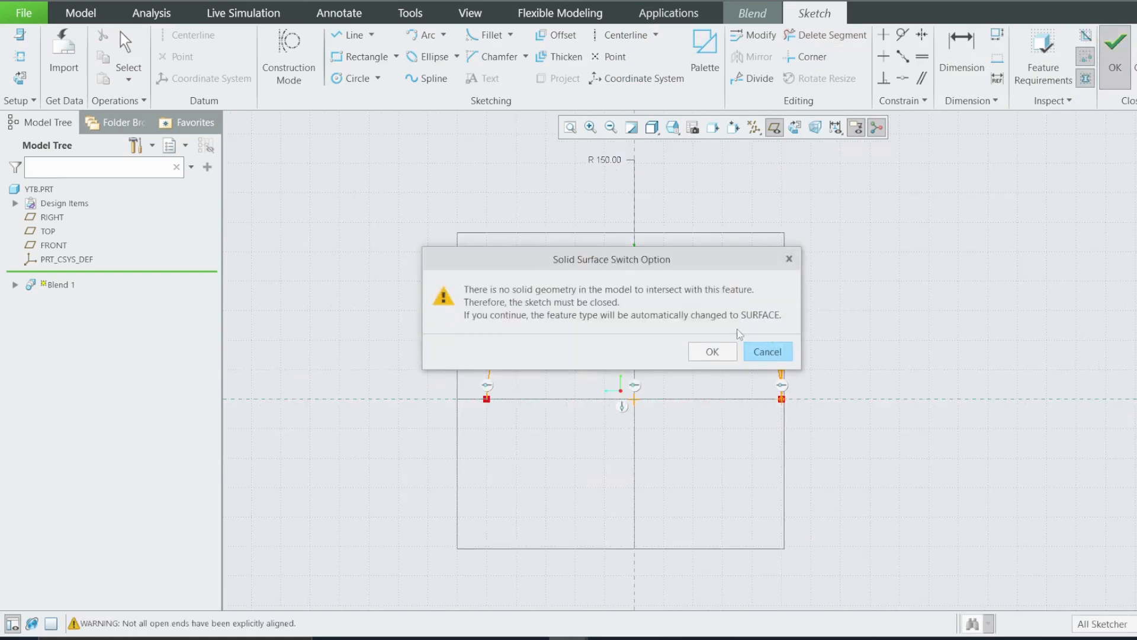
click(710, 351)
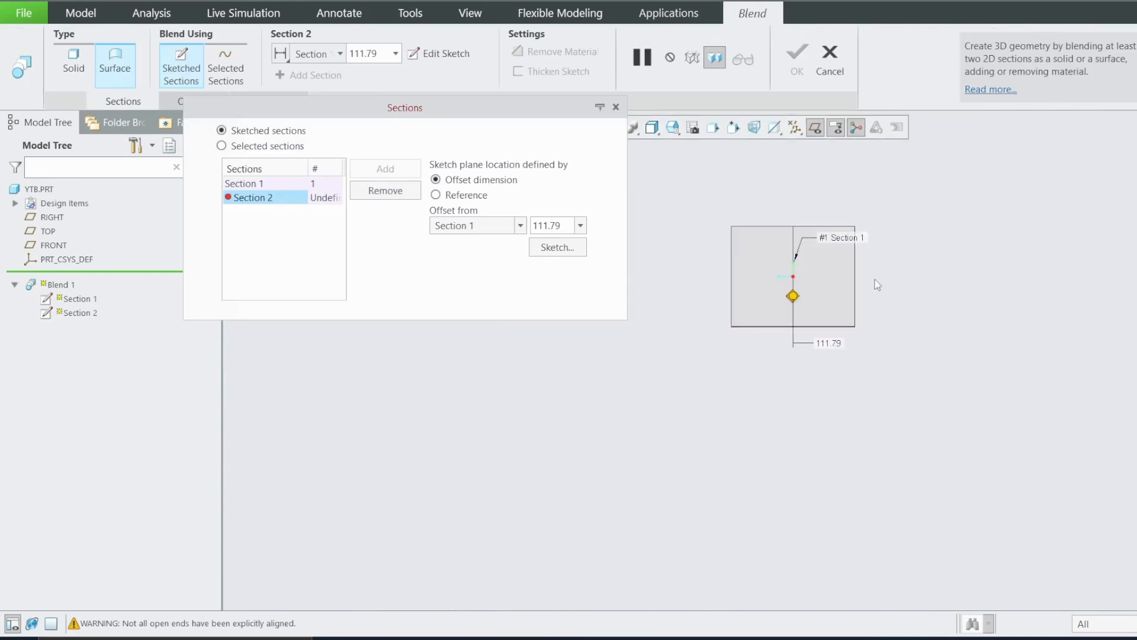
Step: Set Section 2's offset from Section 1 to 150 and start its sketch, viewed normal to the sketch plane
scroll(830, 278, up, 5)
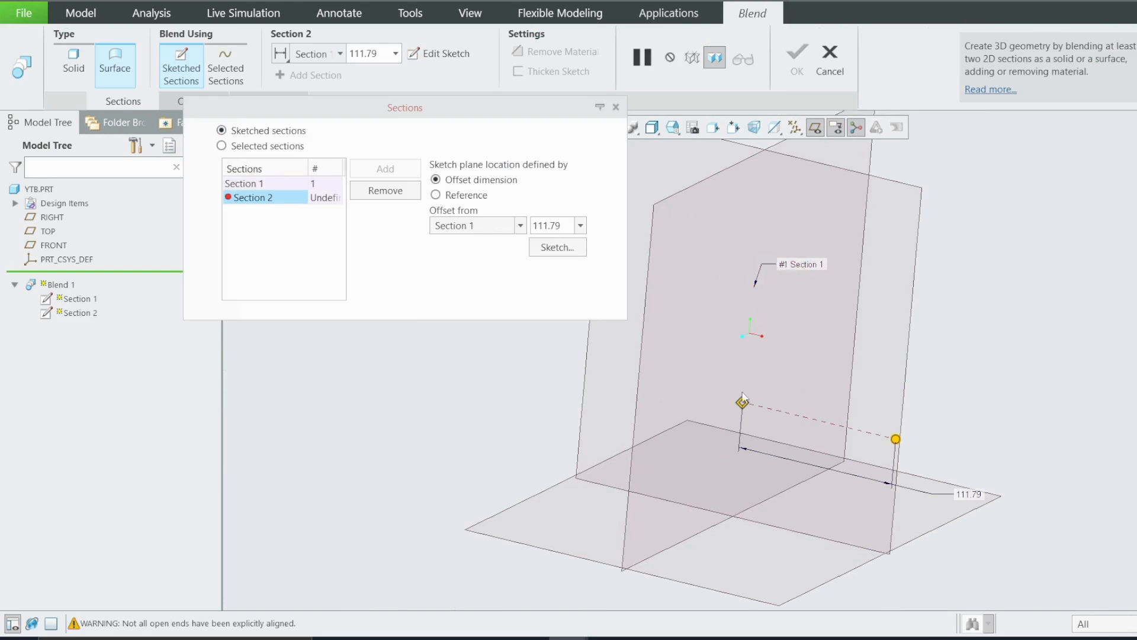
double_click(551, 226)
text(150)
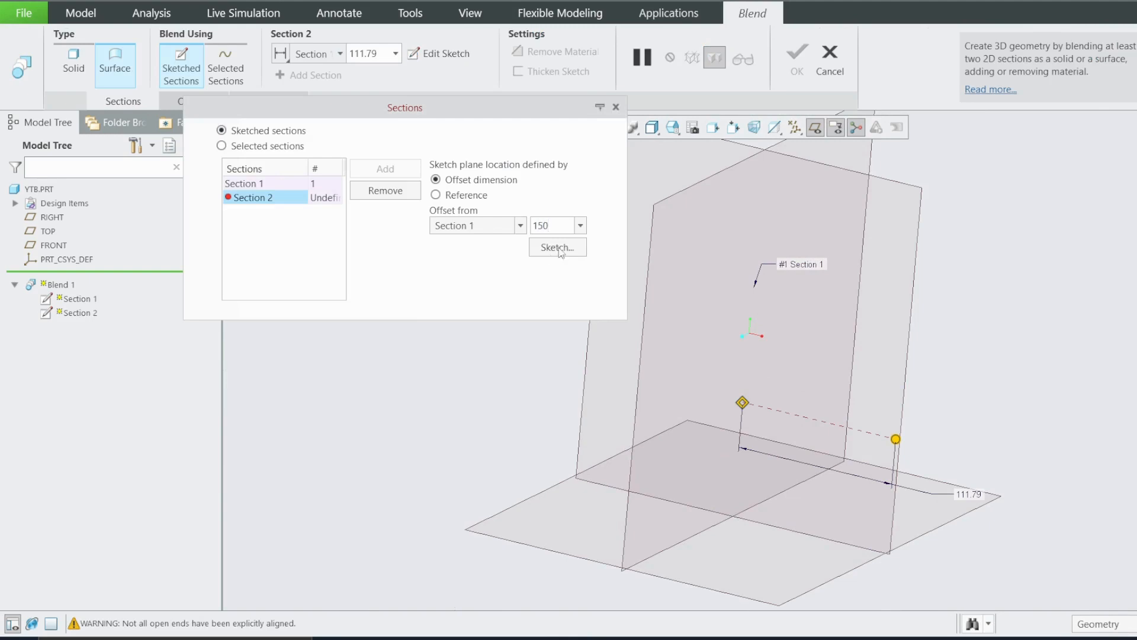
click(558, 248)
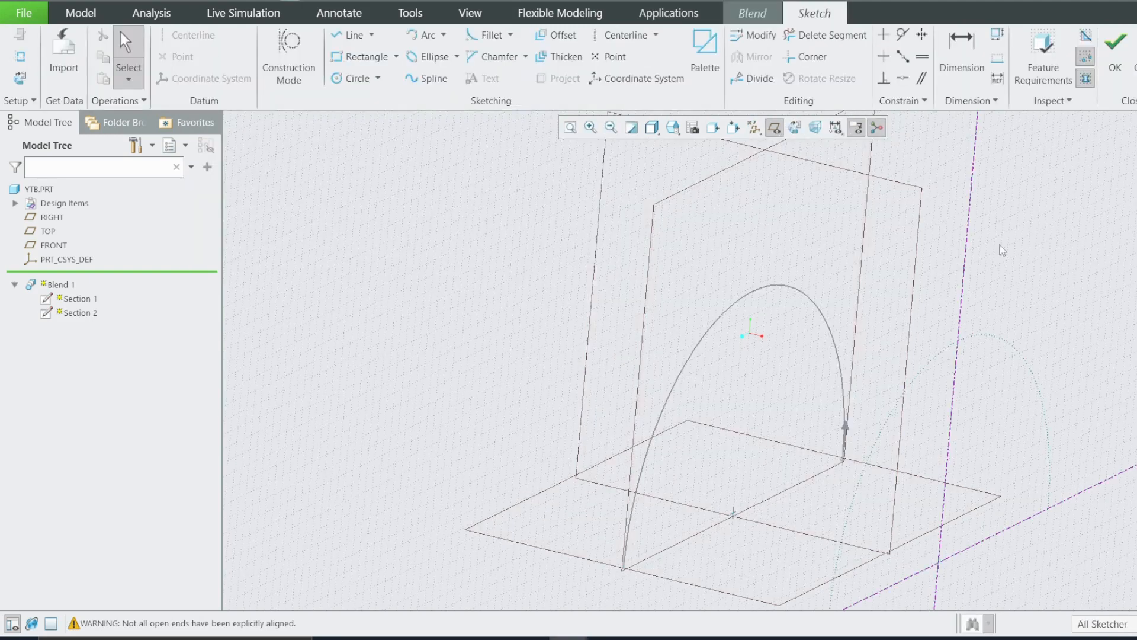
click(797, 129)
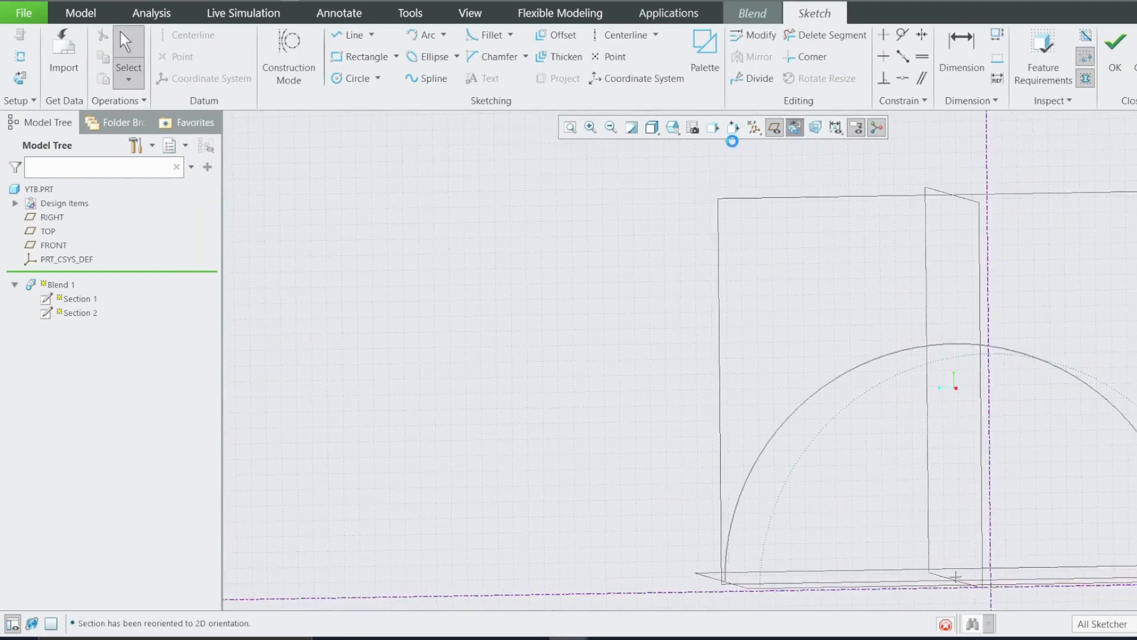
scroll(999, 512, down, 2)
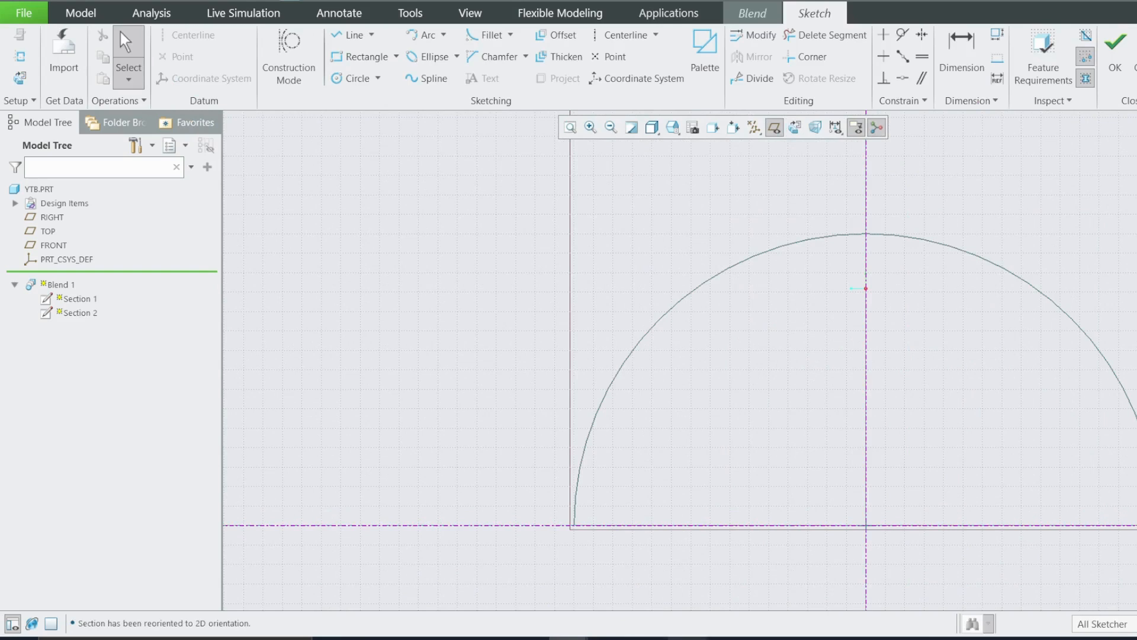
Step: Check the second section's size in the reference drawing and sketch a circle about 118.5 in diameter centred on the reference intersection
click(681, 638)
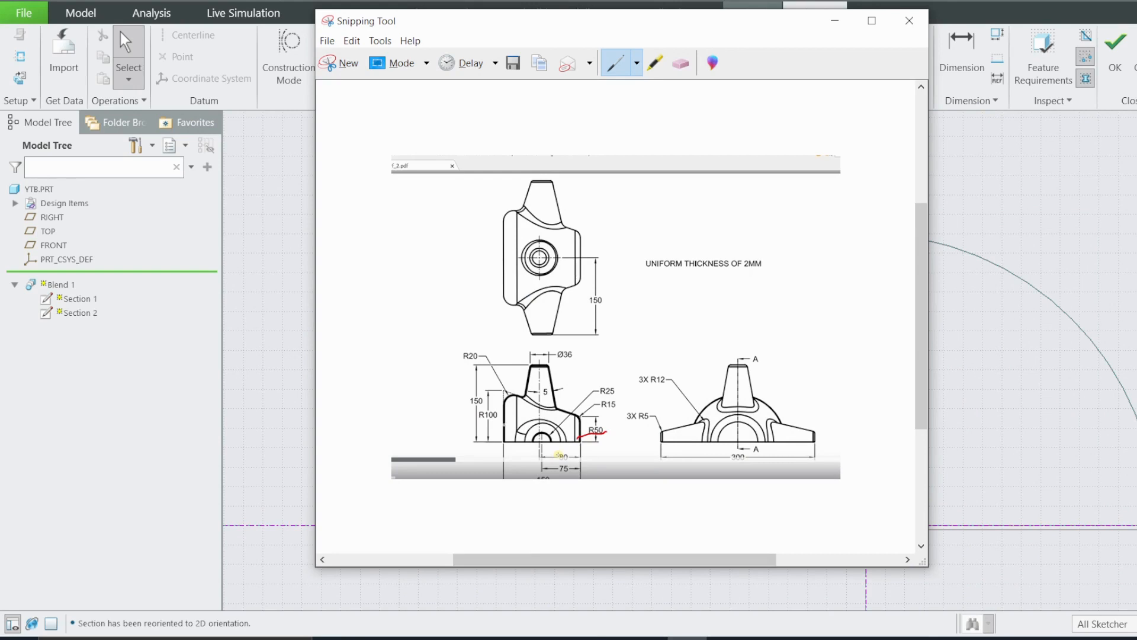
click(836, 21)
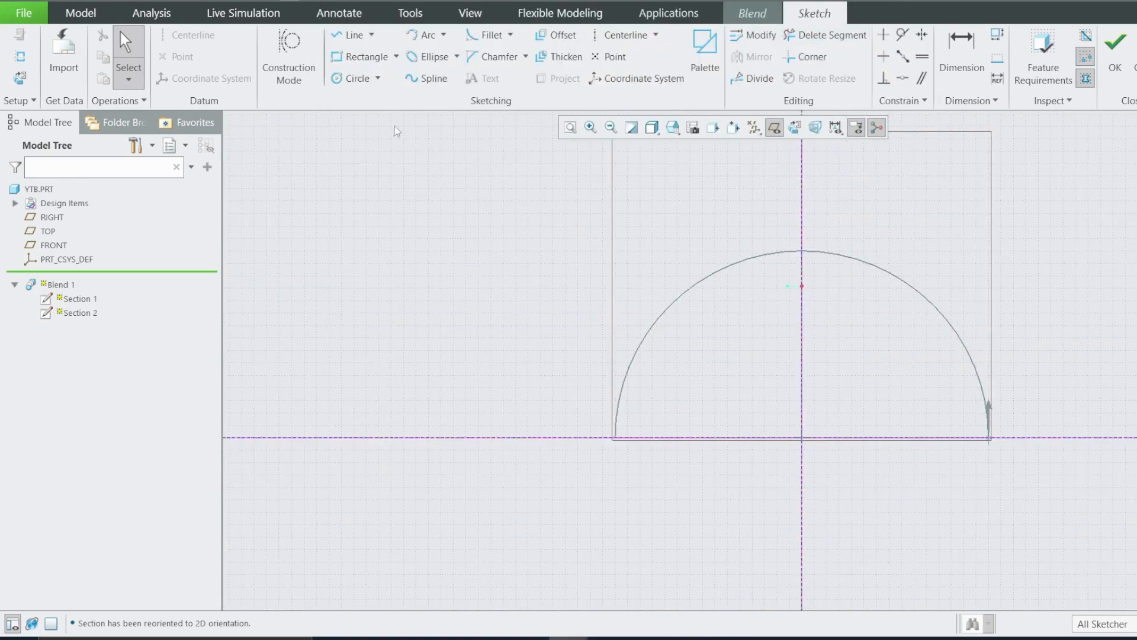
click(355, 78)
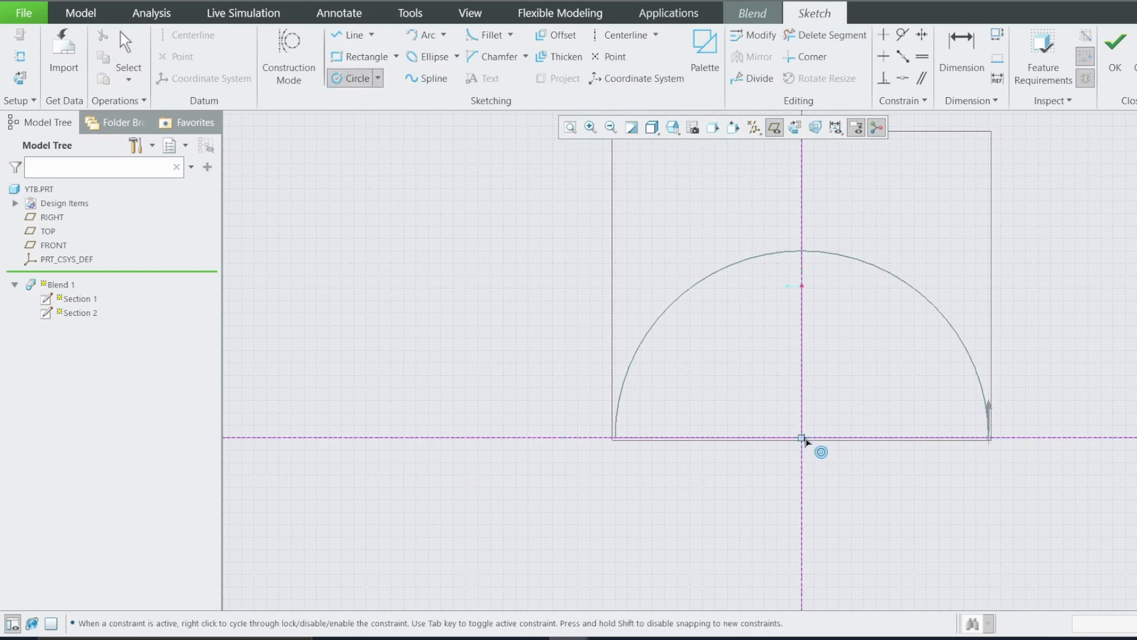
click(804, 438)
click(840, 373)
middle_click(936, 369)
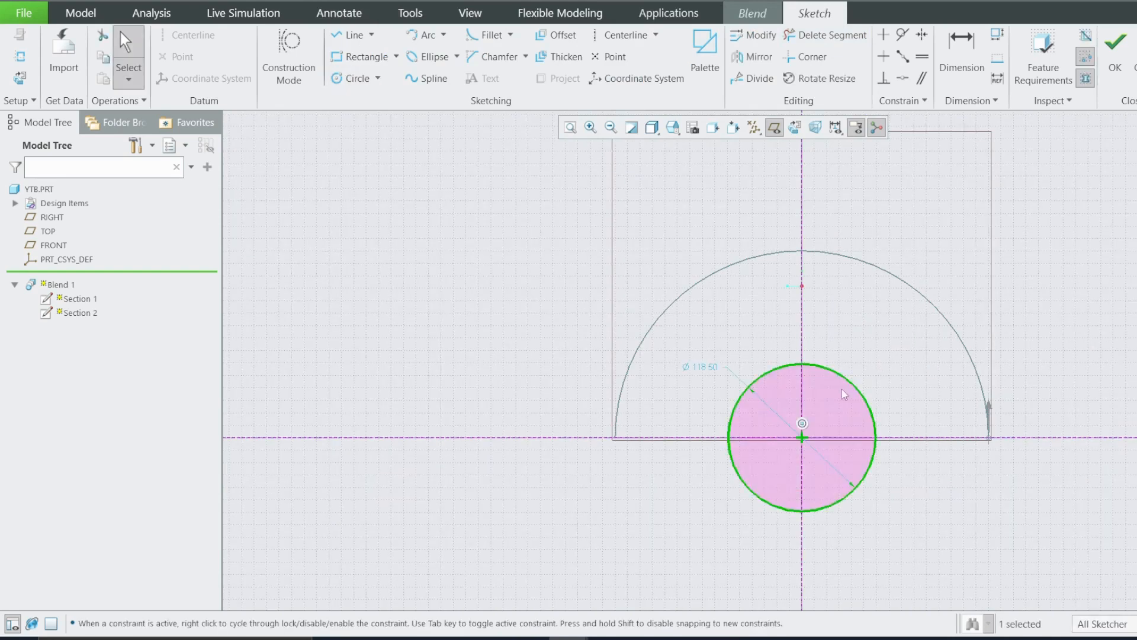
Step: Convert the second section circle's diameter dimension to a radius and set it to 50
click(714, 369)
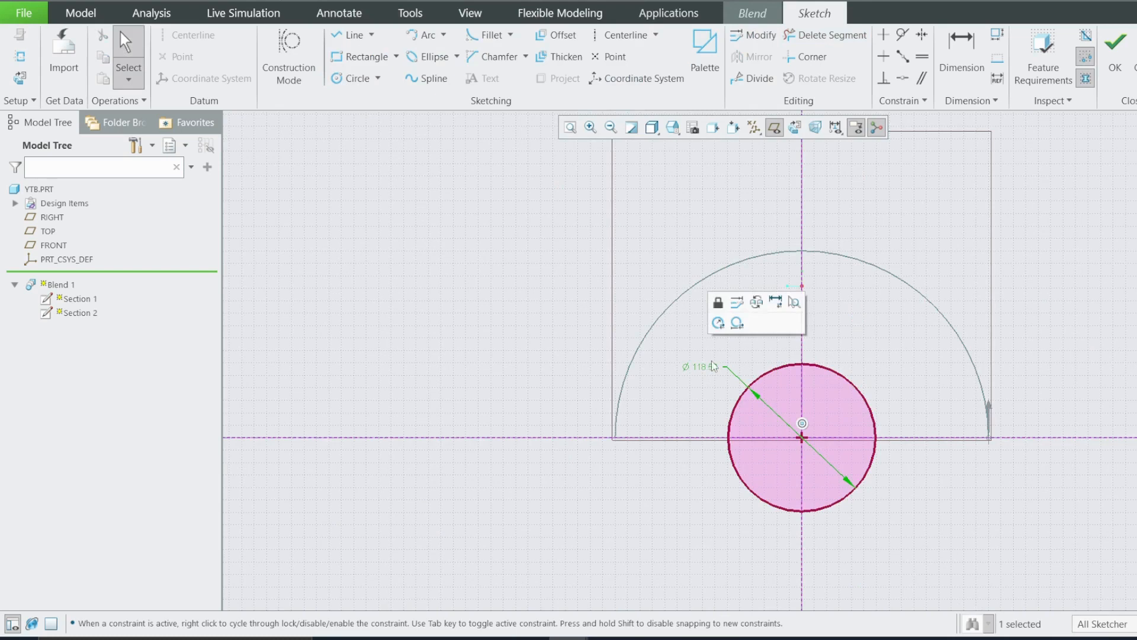
click(718, 324)
text(50)
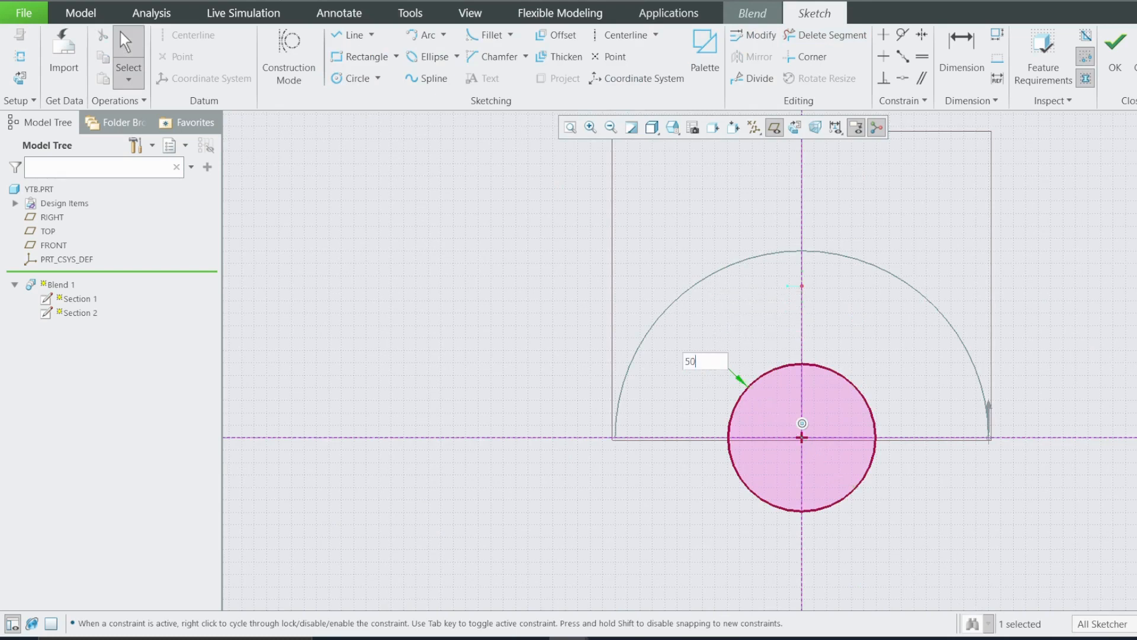
key(Return)
Step: Trim away the lower half of the R50 circle and finish the second section's sketch
click(823, 39)
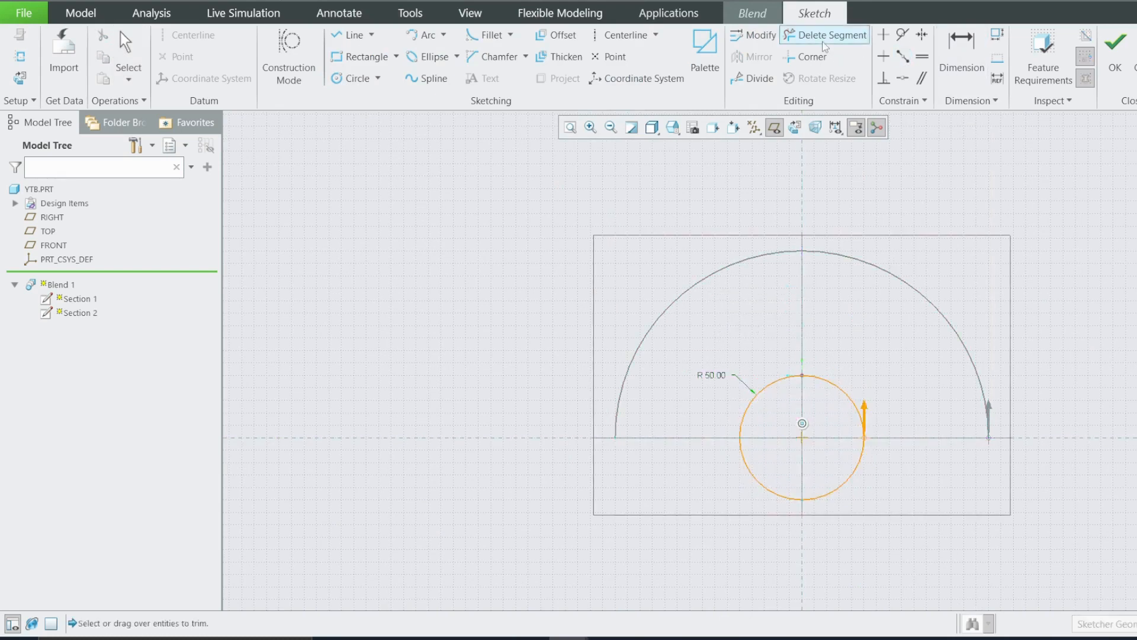
click(846, 480)
click(758, 479)
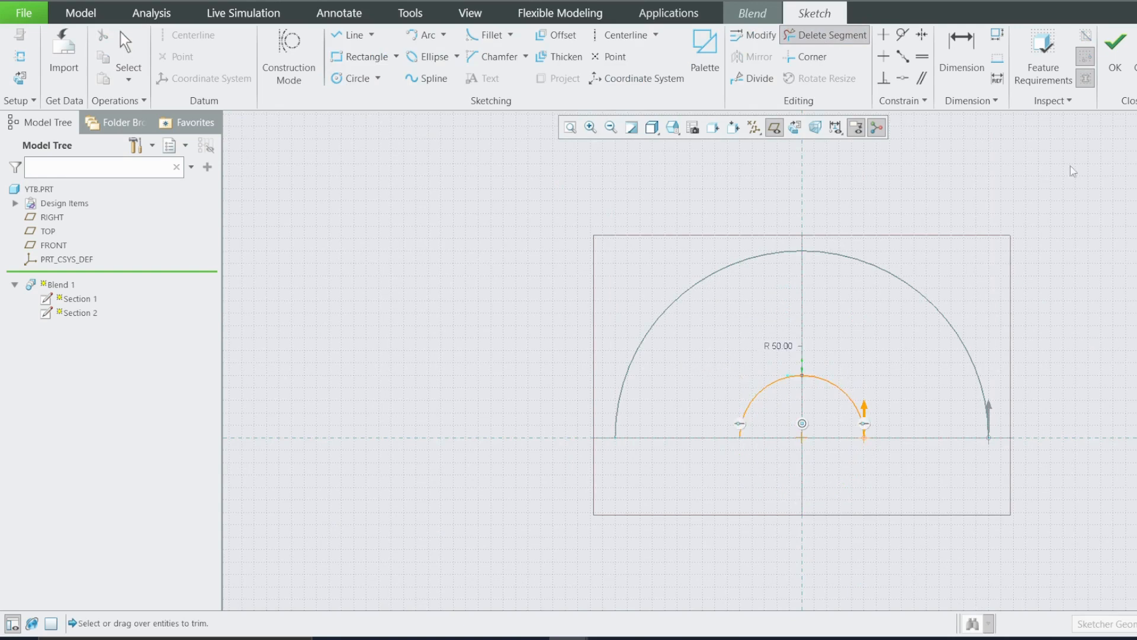
click(1116, 47)
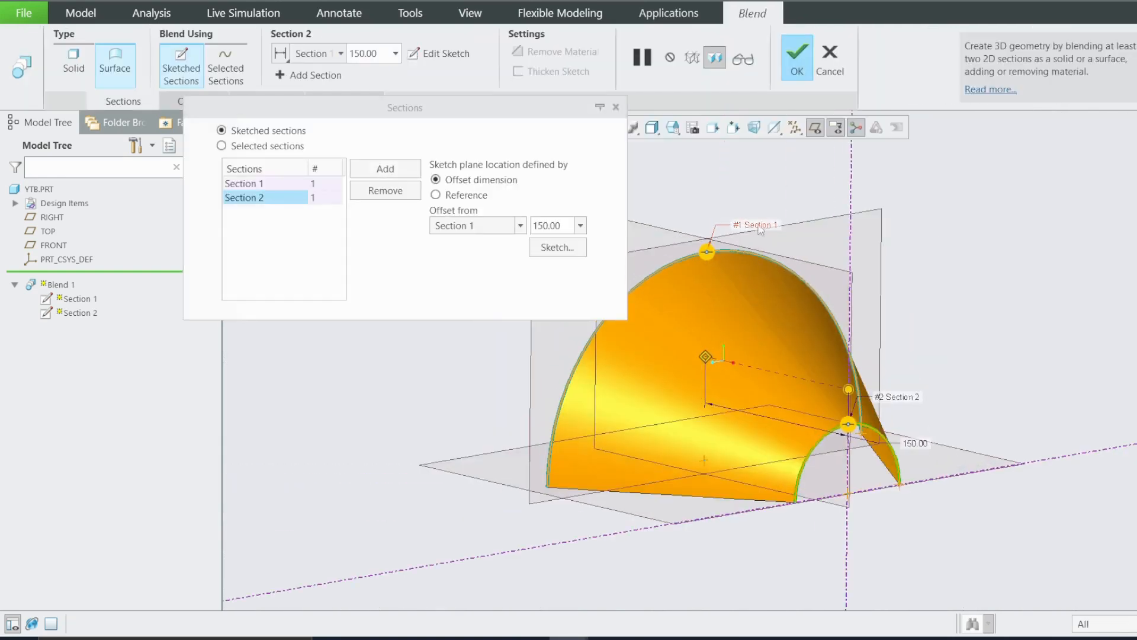
Step: Edit Section 1's sketch, set the semicircle's radius to 100 and finish the sketch
click(251, 184)
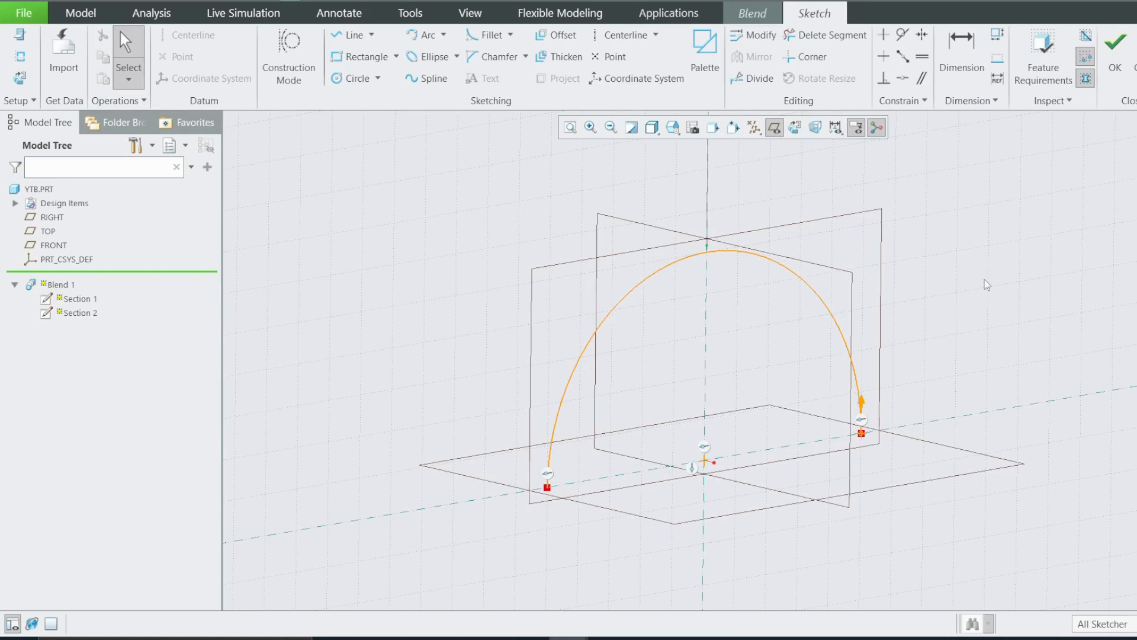
click(795, 128)
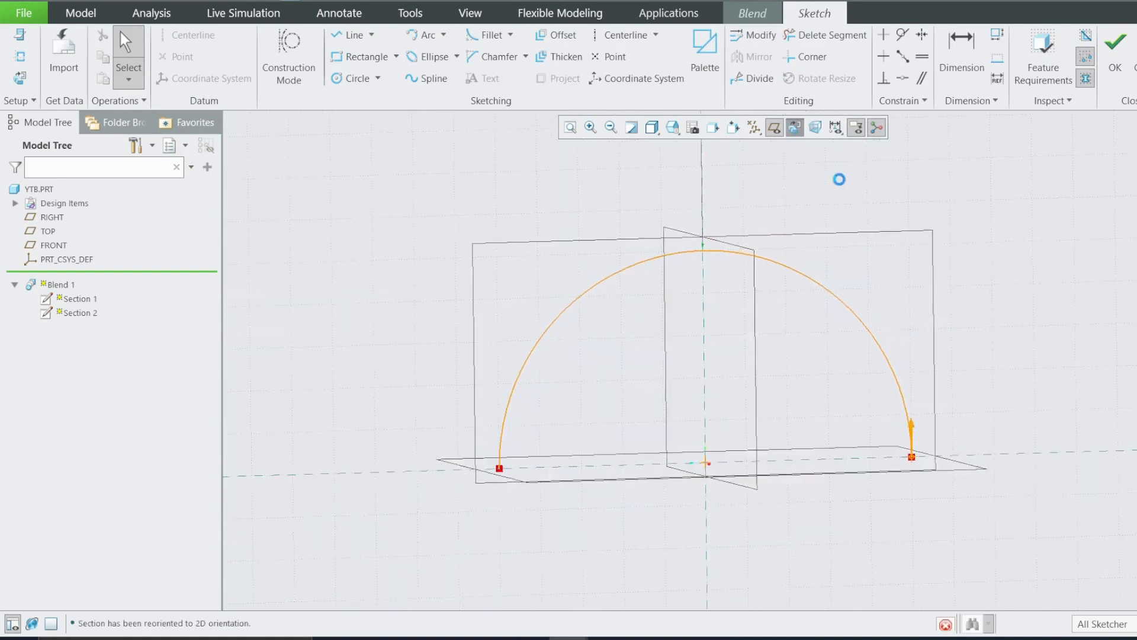
click(786, 267)
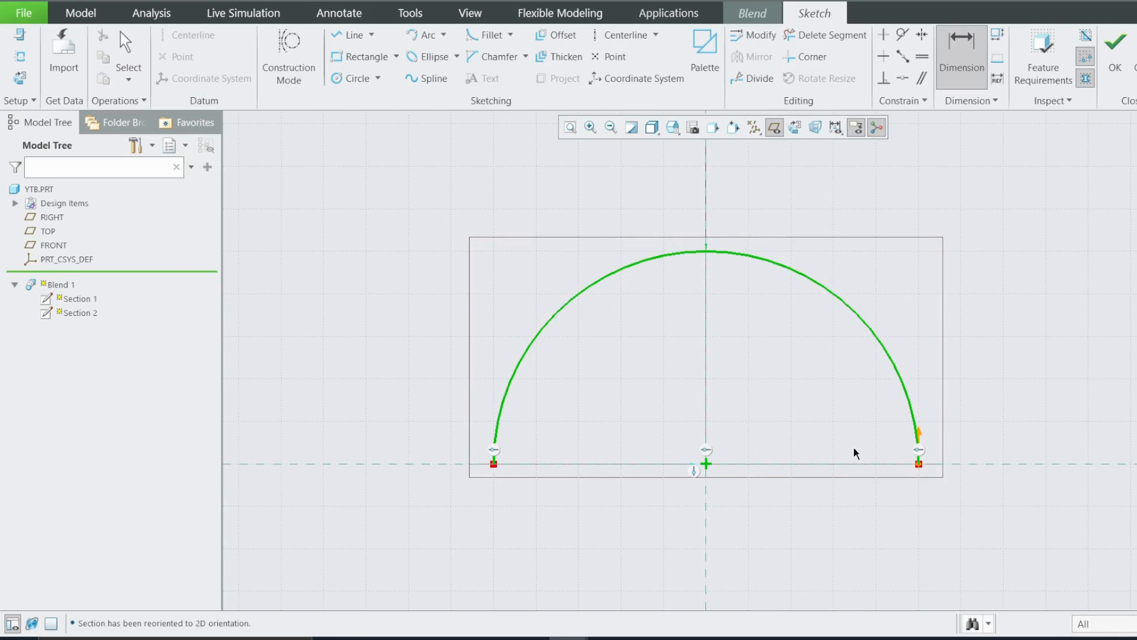
key(ctrl+d)
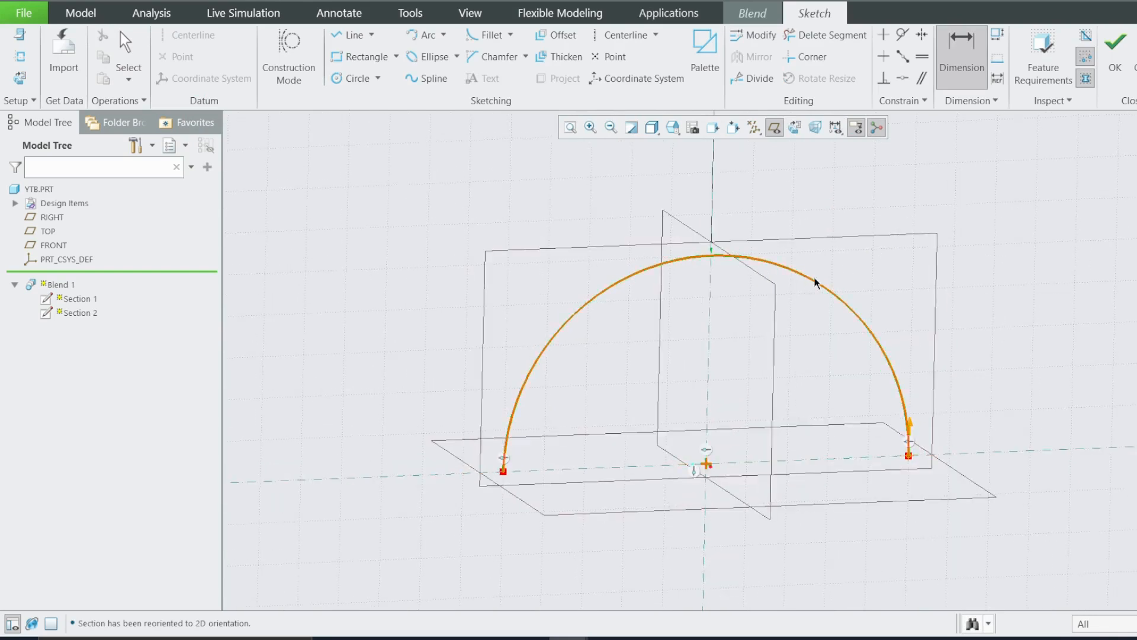
scroll(871, 285, down, 3)
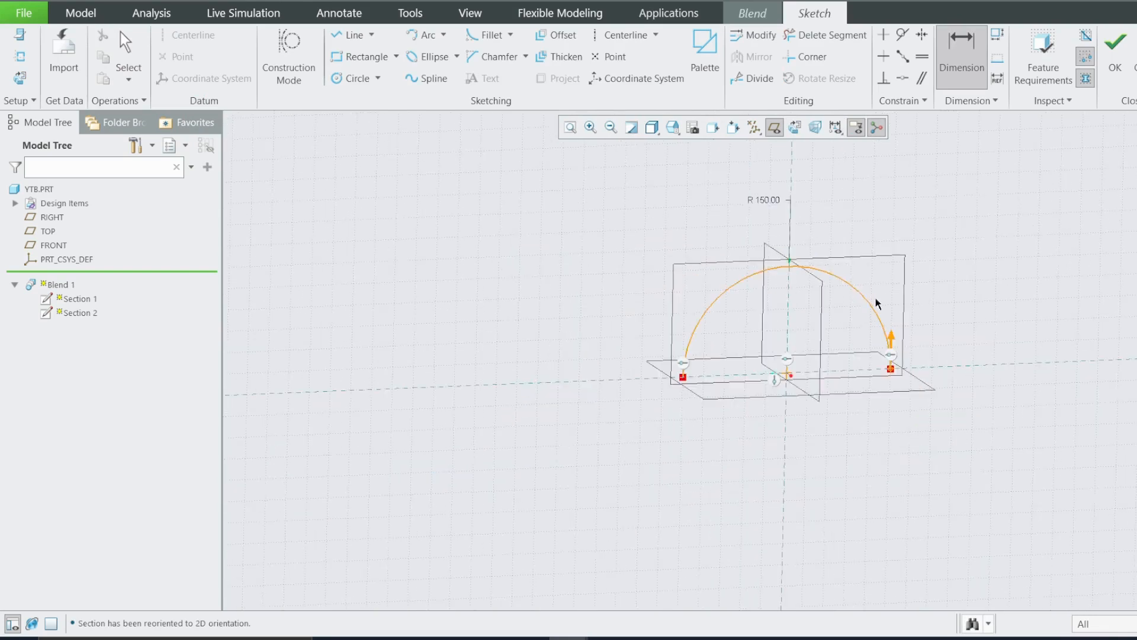
double_click(766, 204)
text(100)
key(Return)
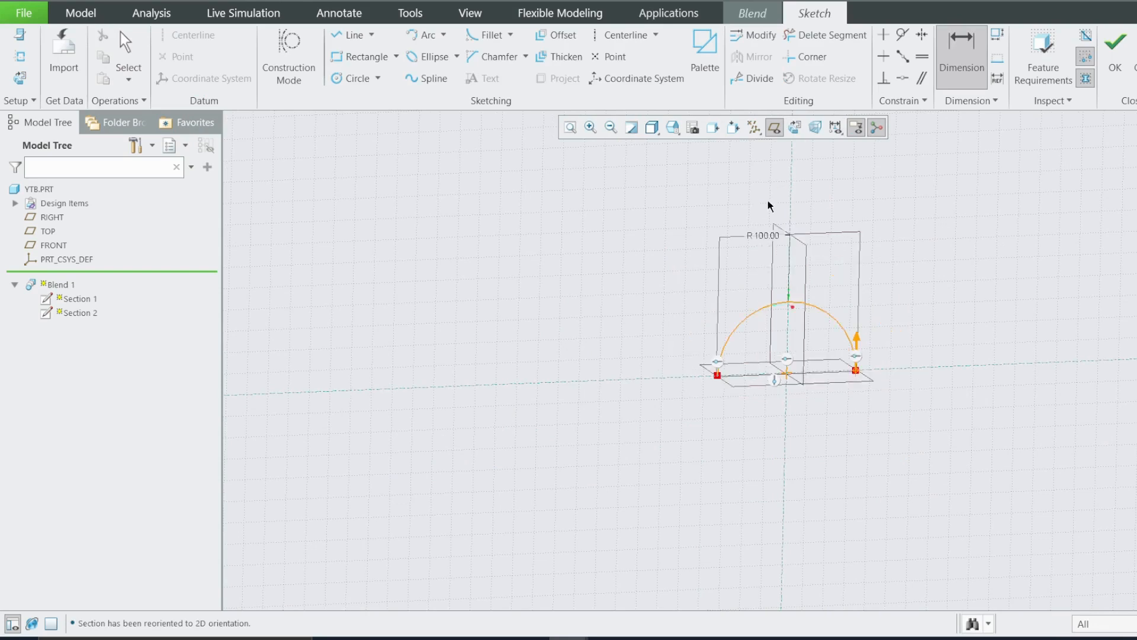
click(1116, 51)
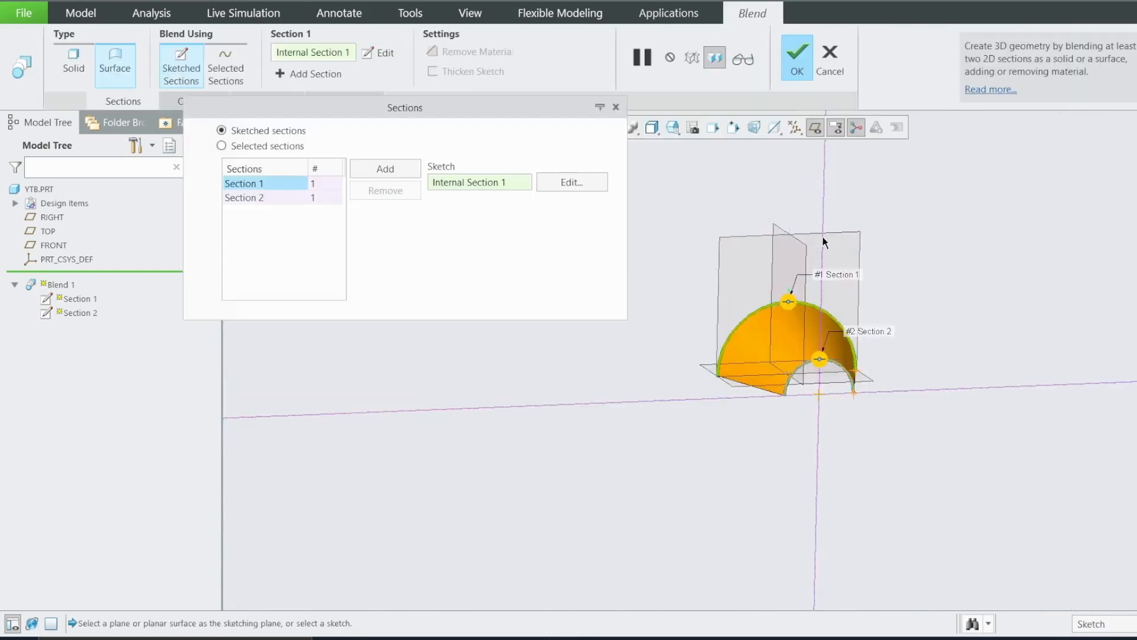
Step: Complete the blend surface between the two semicircular sections and check the remaining dimensions in the reference drawing in Snipping Tool
middle_drag(772, 343, 826, 297)
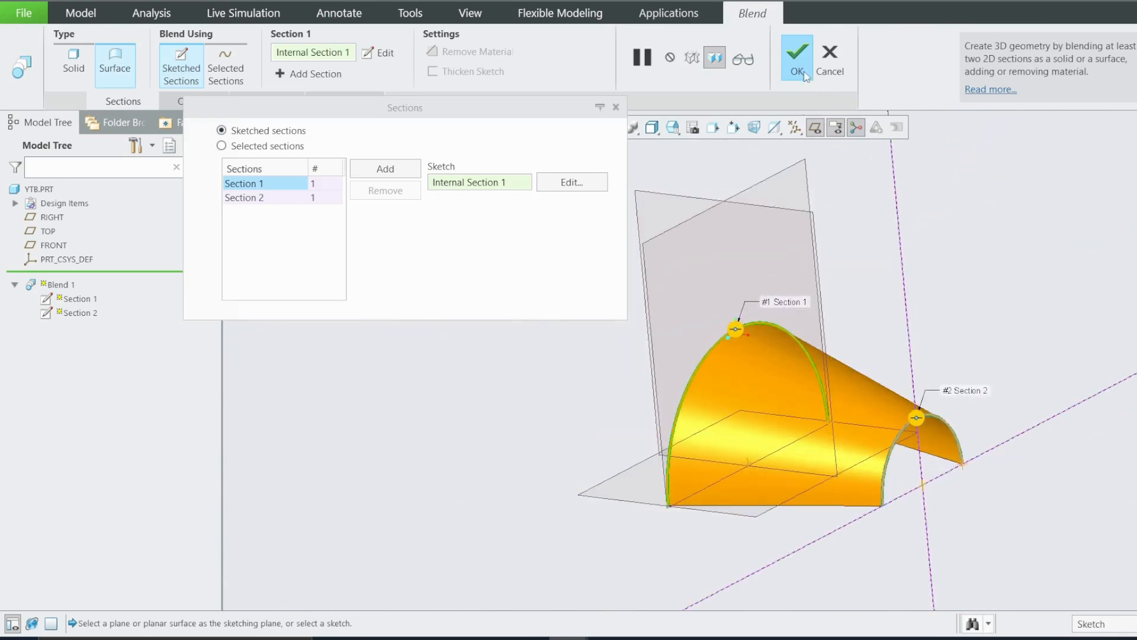
click(797, 66)
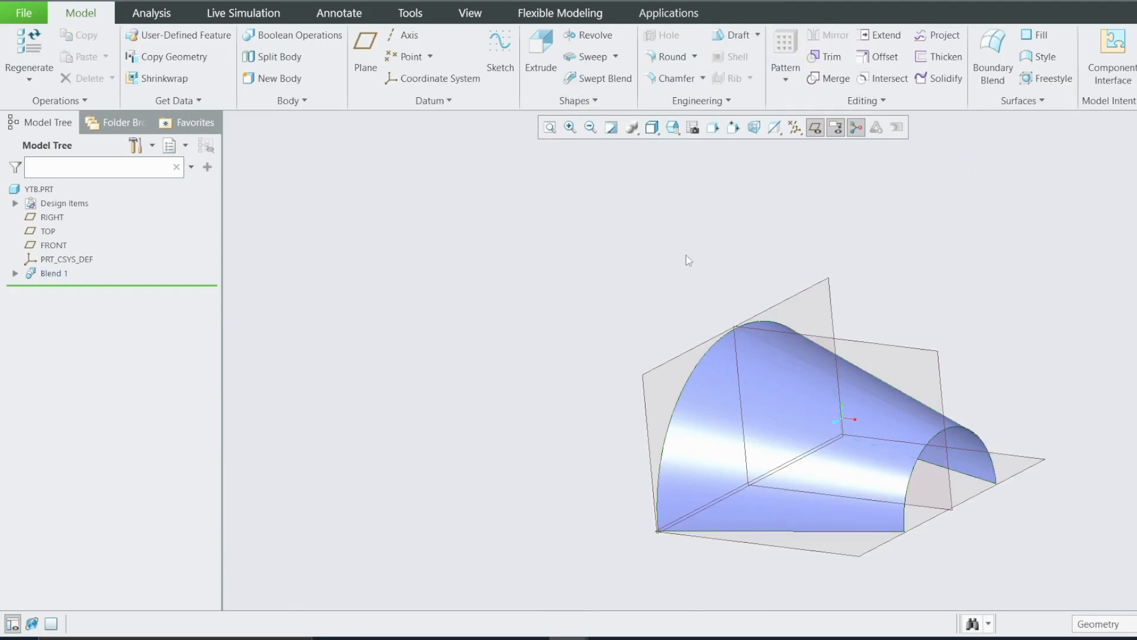
mouse_move(660, 304)
middle_down()
mouse_move(592, 338)
mouse_move(632, 325)
mouse_move(630, 276)
mouse_move(598, 332)
mouse_move(627, 310)
middle_up()
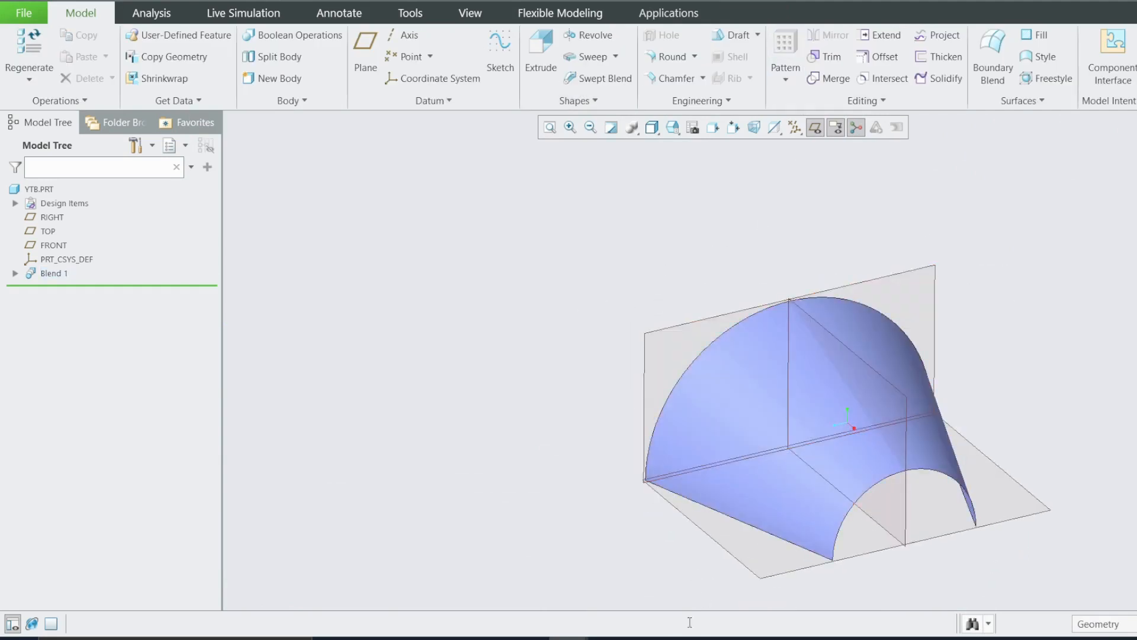
key(alt+Tab)
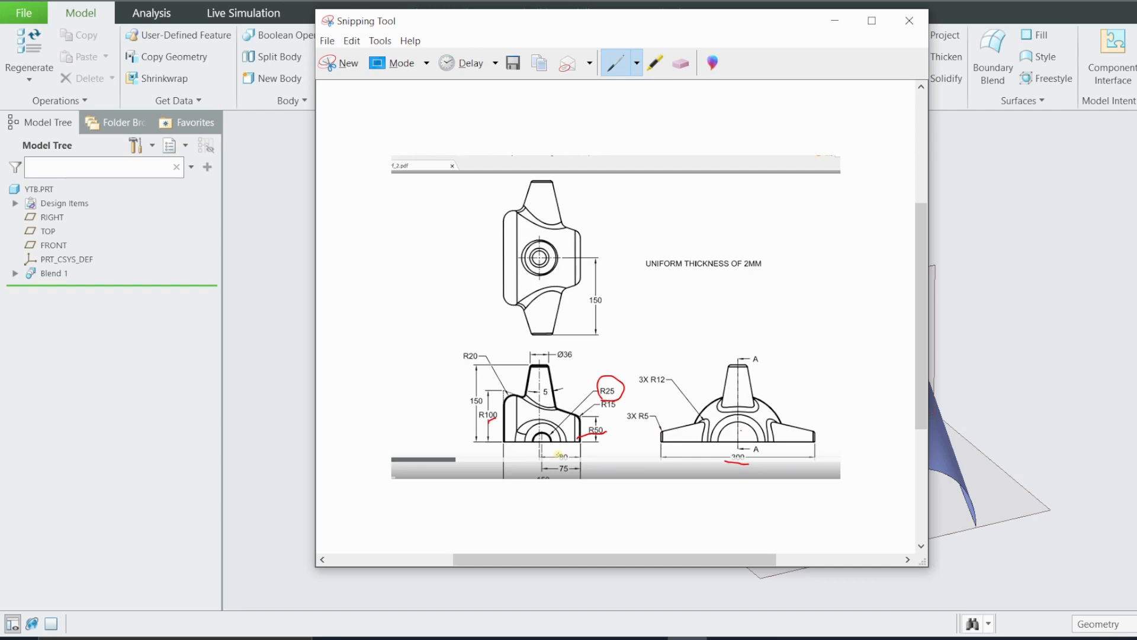
click(835, 21)
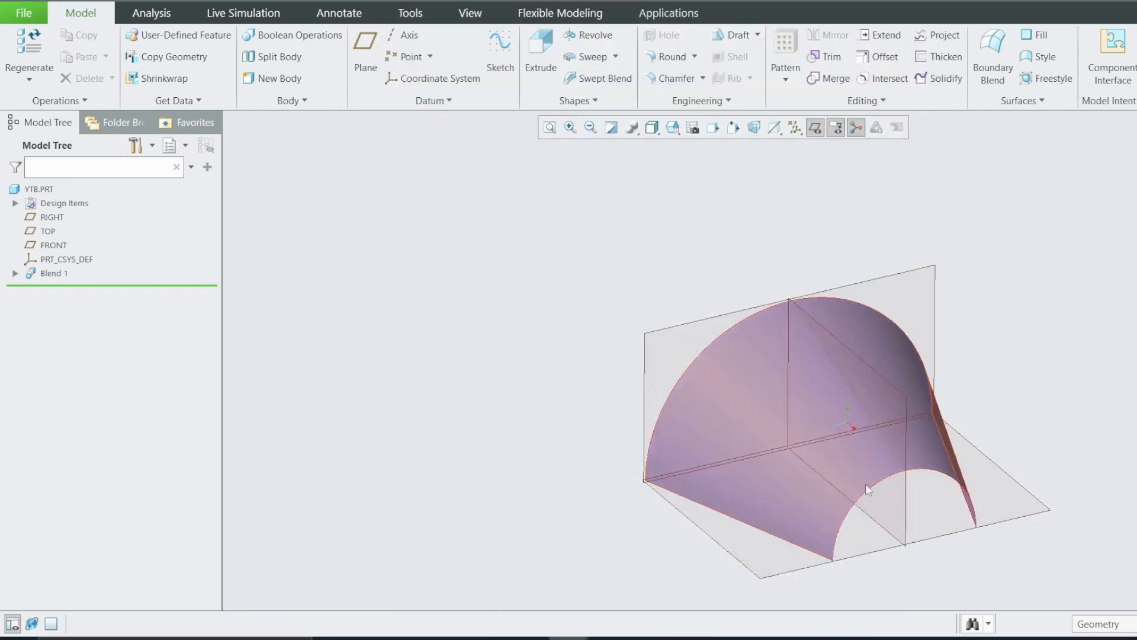
Step: Start a new blend and open its first section's sketch on the FRONT plane with RIGHT as the orientation reference
click(578, 101)
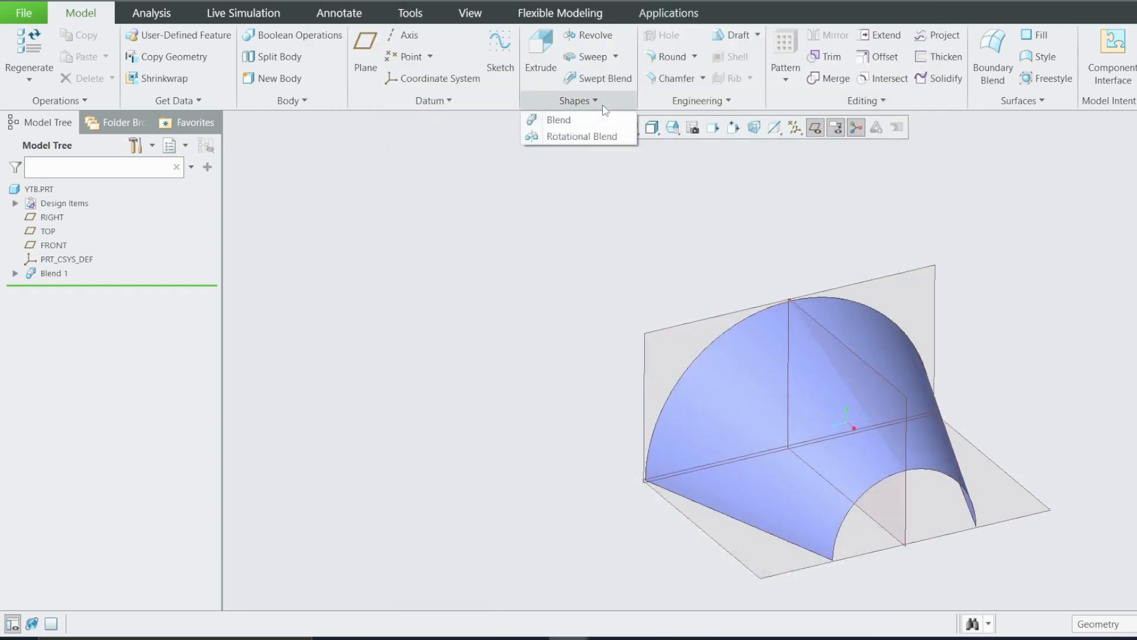
click(559, 120)
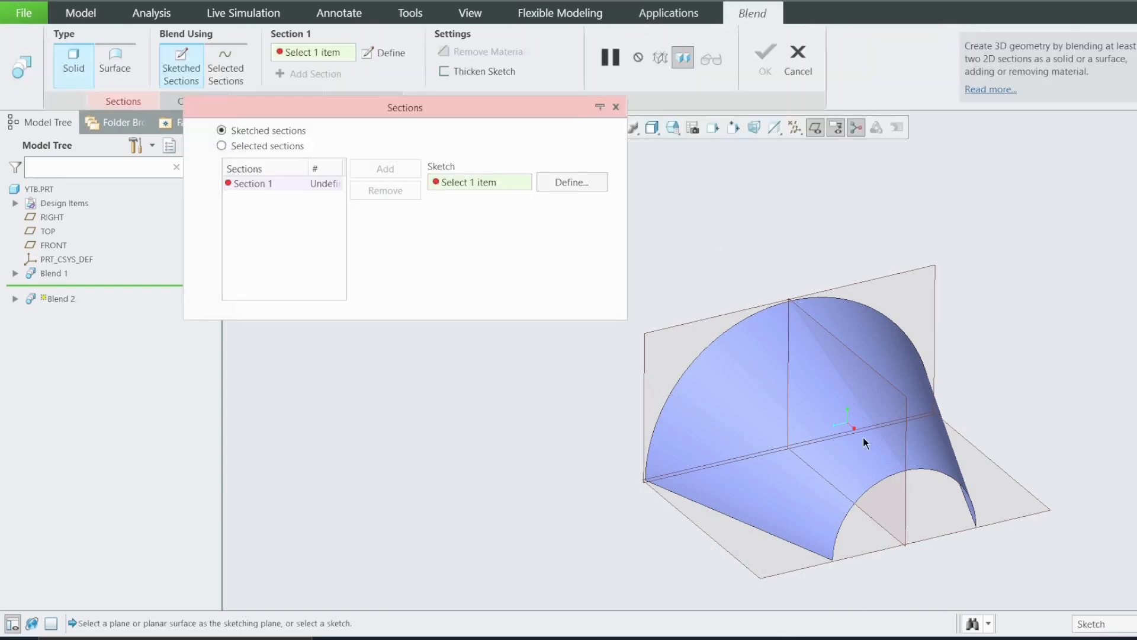
click(581, 183)
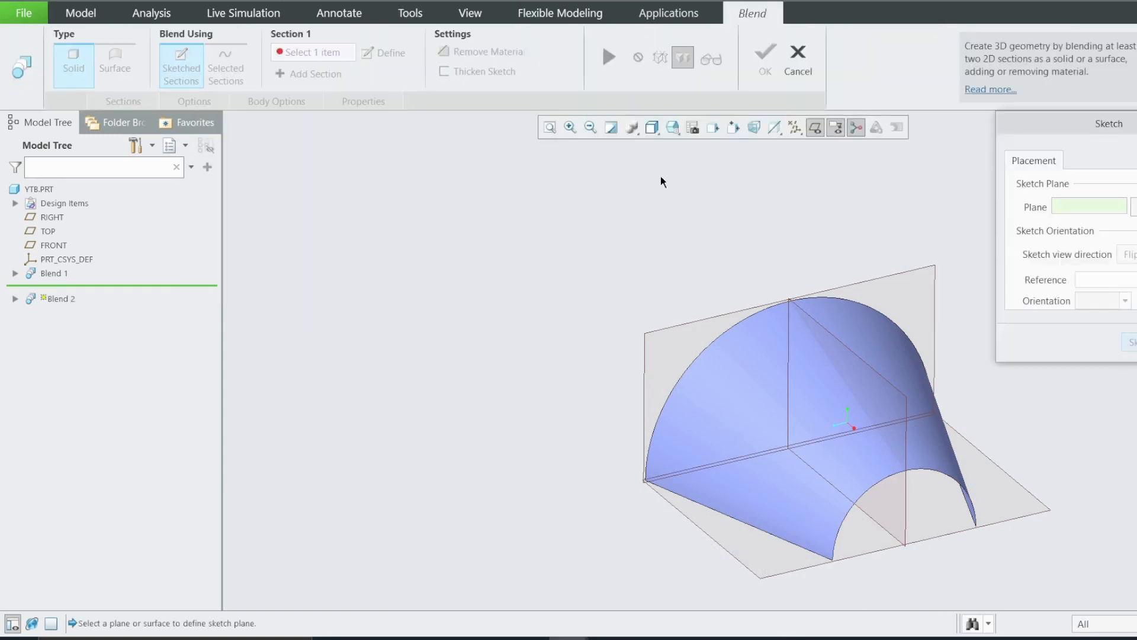
click(900, 535)
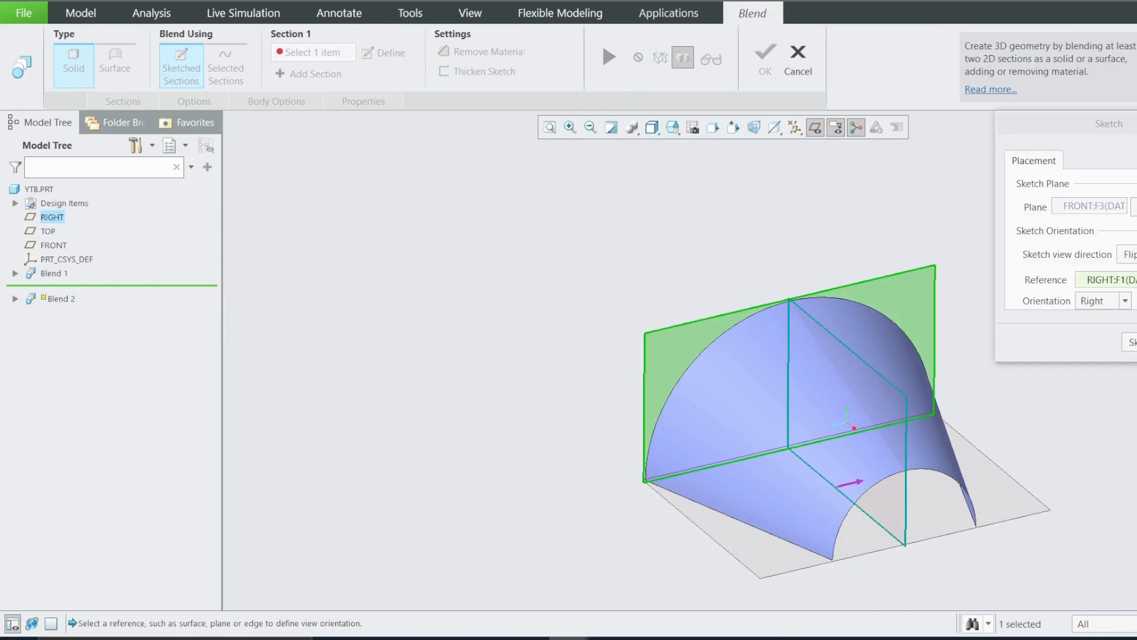
key(Return)
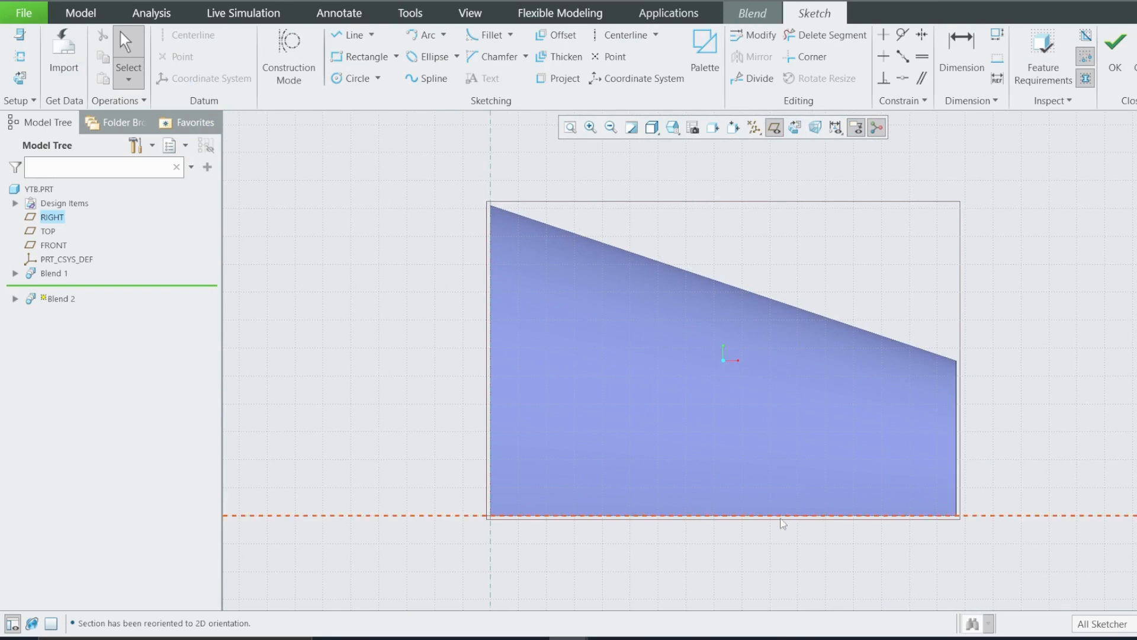
Step: Draw a vertical centerline through the midpoint of the existing blend's bottom edge in the first section's sketch
click(622, 35)
click(722, 515)
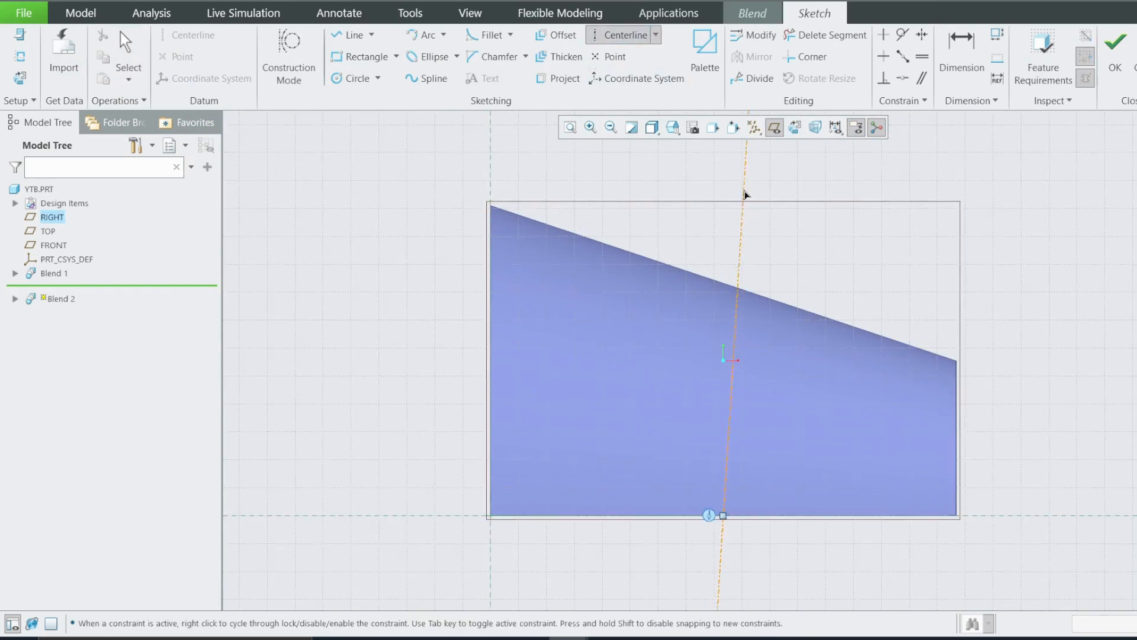
click(718, 188)
middle_click(785, 210)
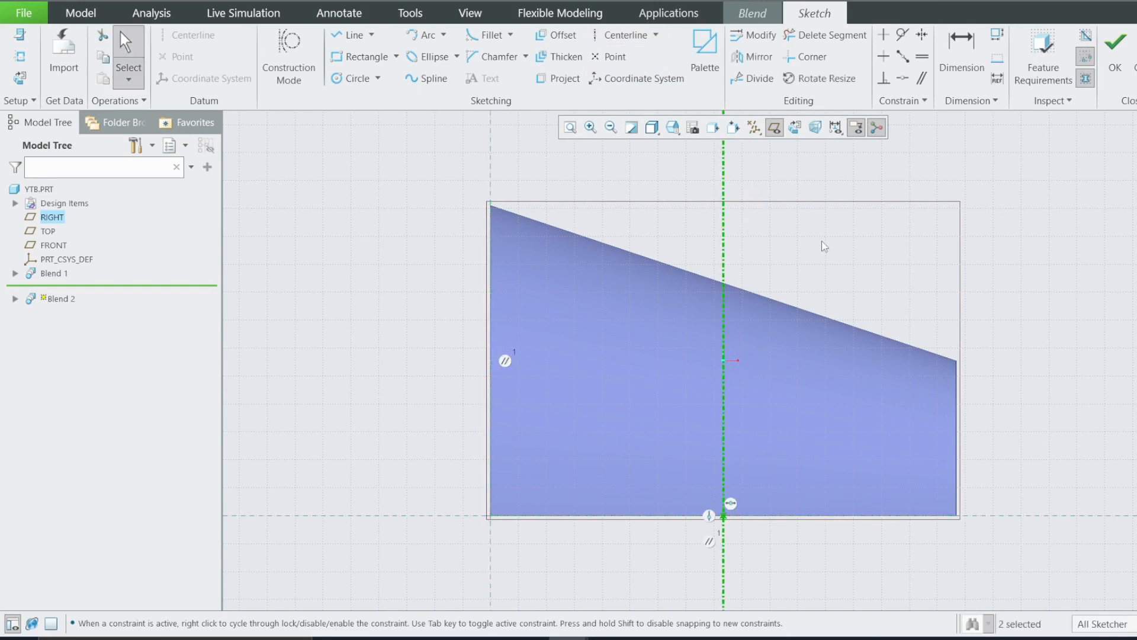
key(d)
scroll(773, 433, down, 3)
scroll(776, 408, up, 2)
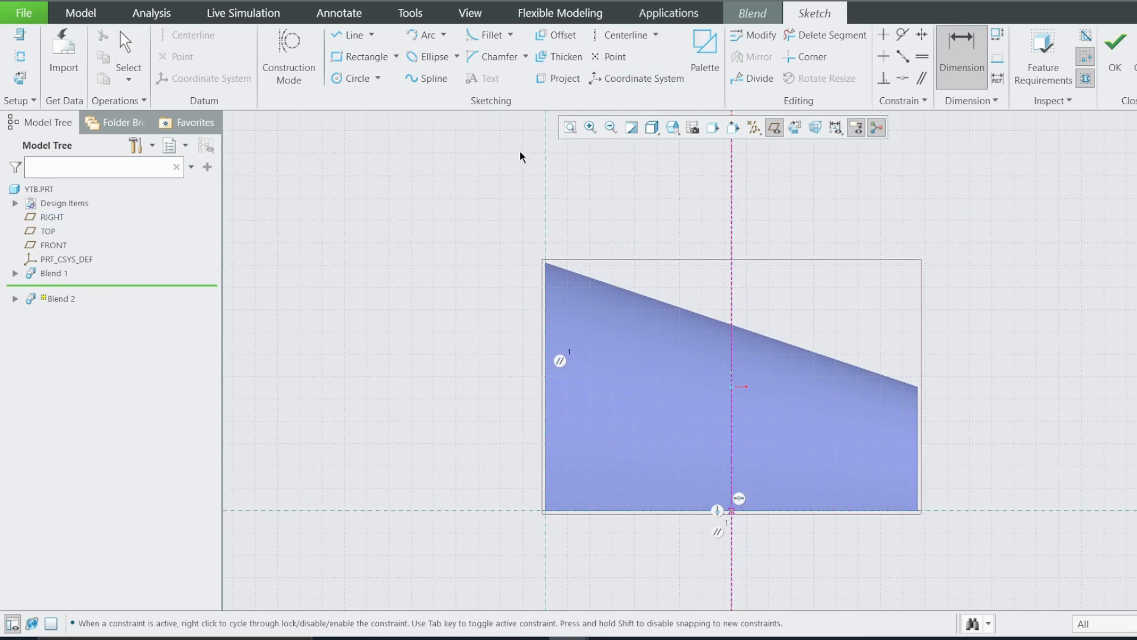
Step: Sketch a circle about 48 in diameter centred where the centerline meets the blend's bottom edge
click(358, 78)
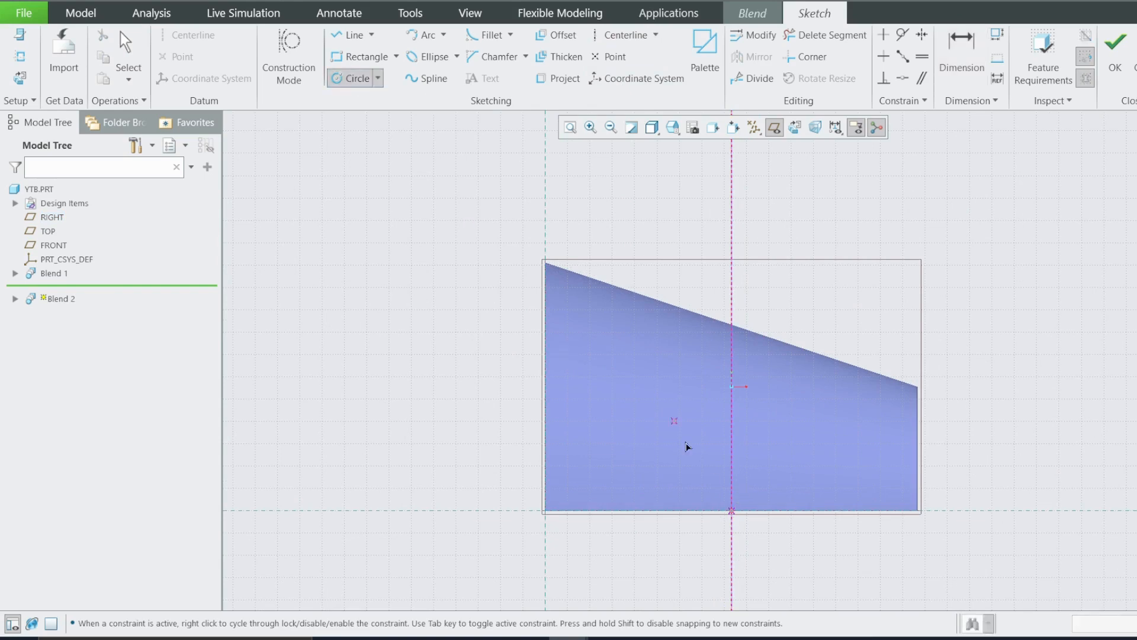
click(737, 518)
click(752, 573)
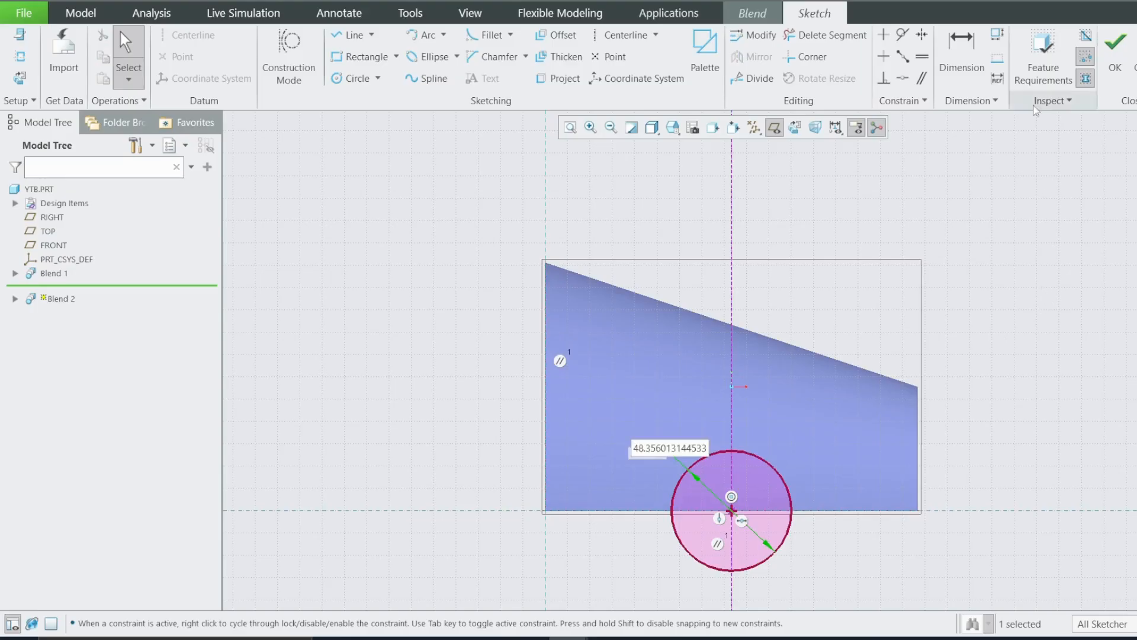
click(846, 427)
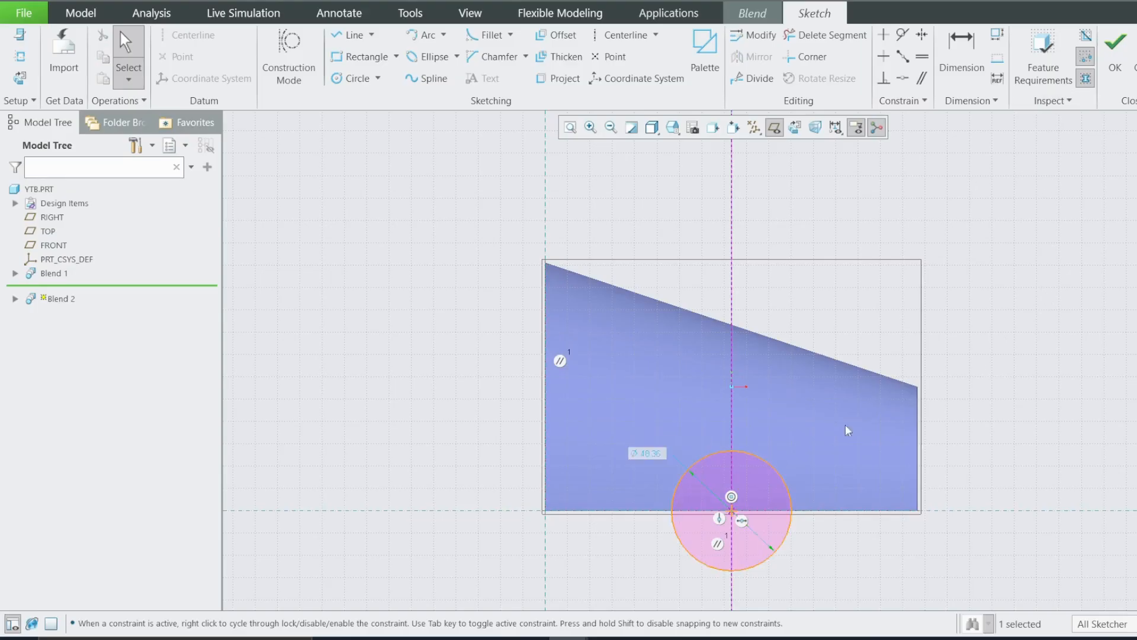
Step: Convert the first section circle's diameter dimension to a radius and set it to 50
click(641, 453)
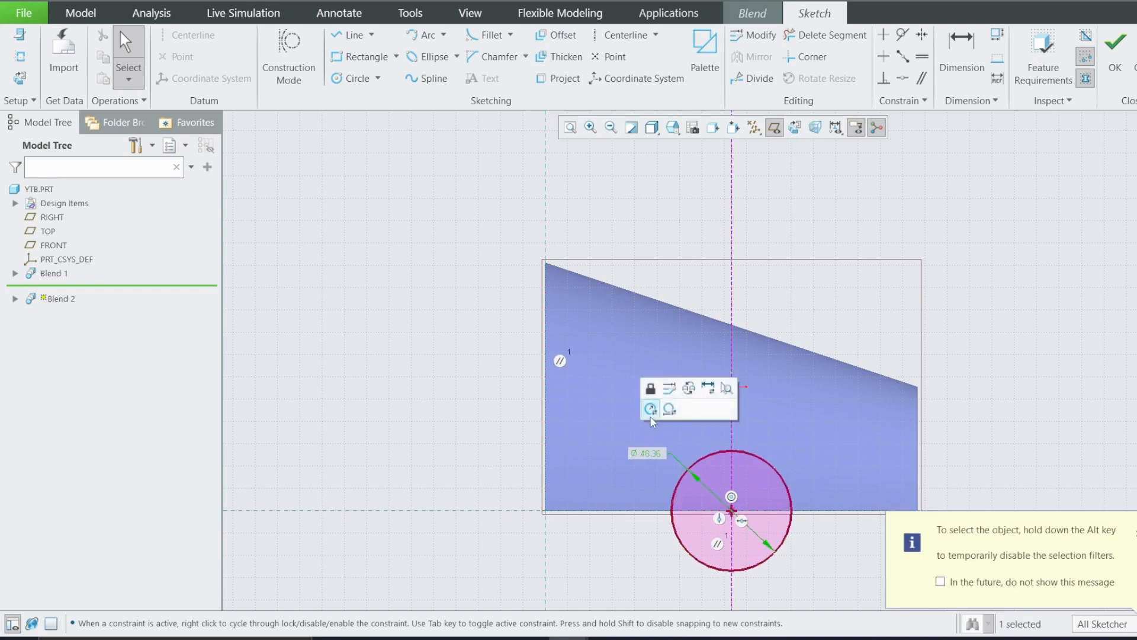
click(650, 416)
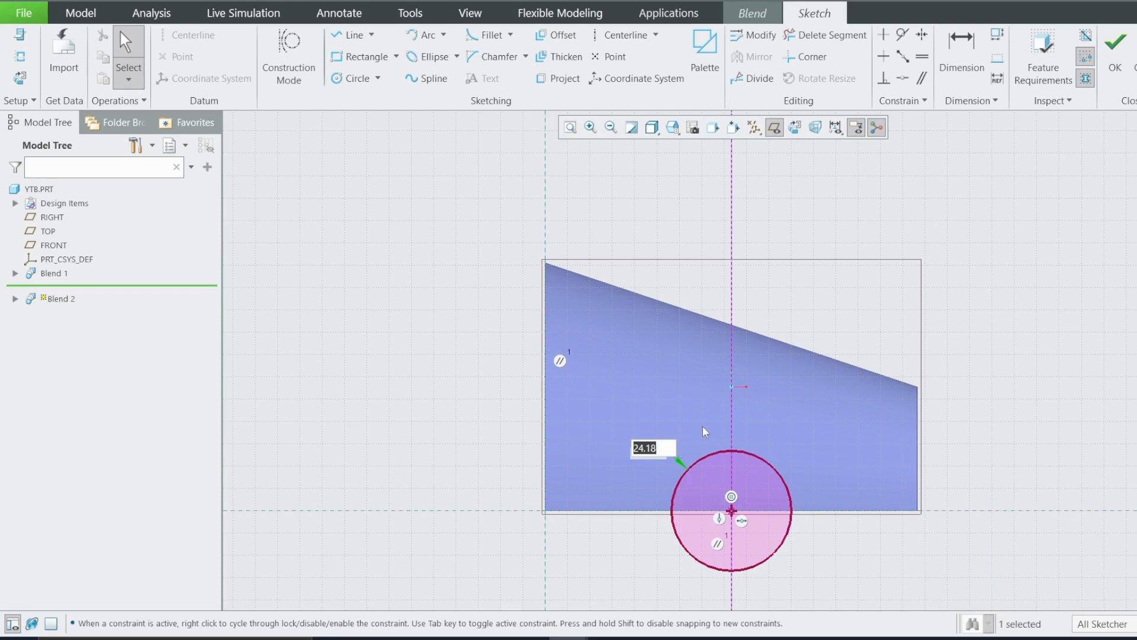
text(25)
drag(649, 454, 613, 449)
text(5)
key(Return)
Step: Trim away the circle's lower half, finish the first section's sketch and accept the change of feature type to surface
click(821, 42)
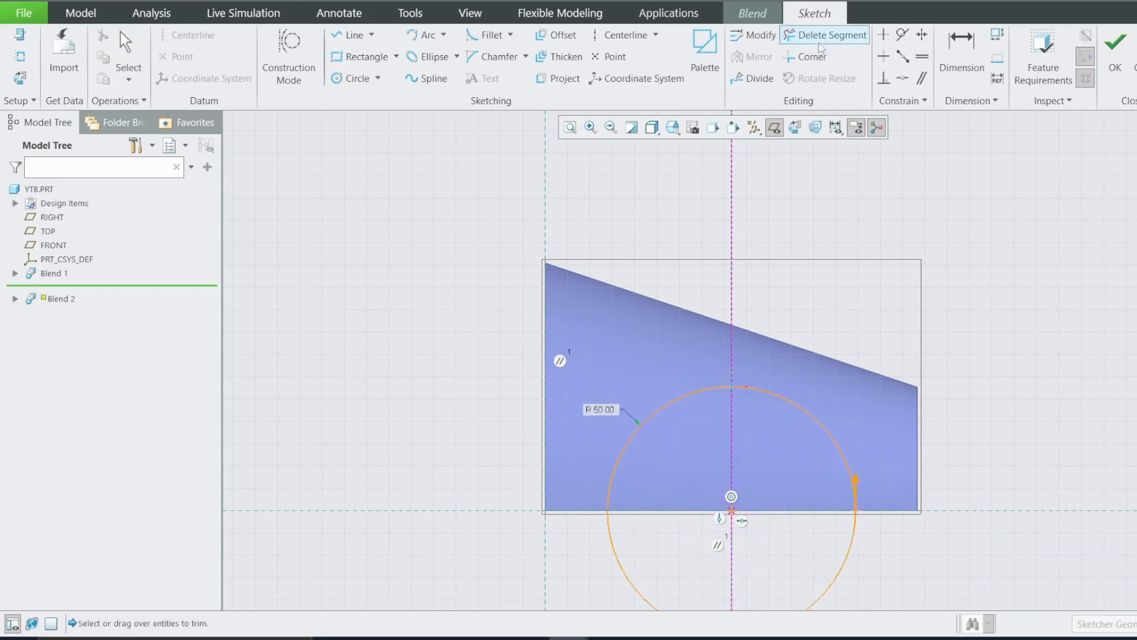
click(854, 530)
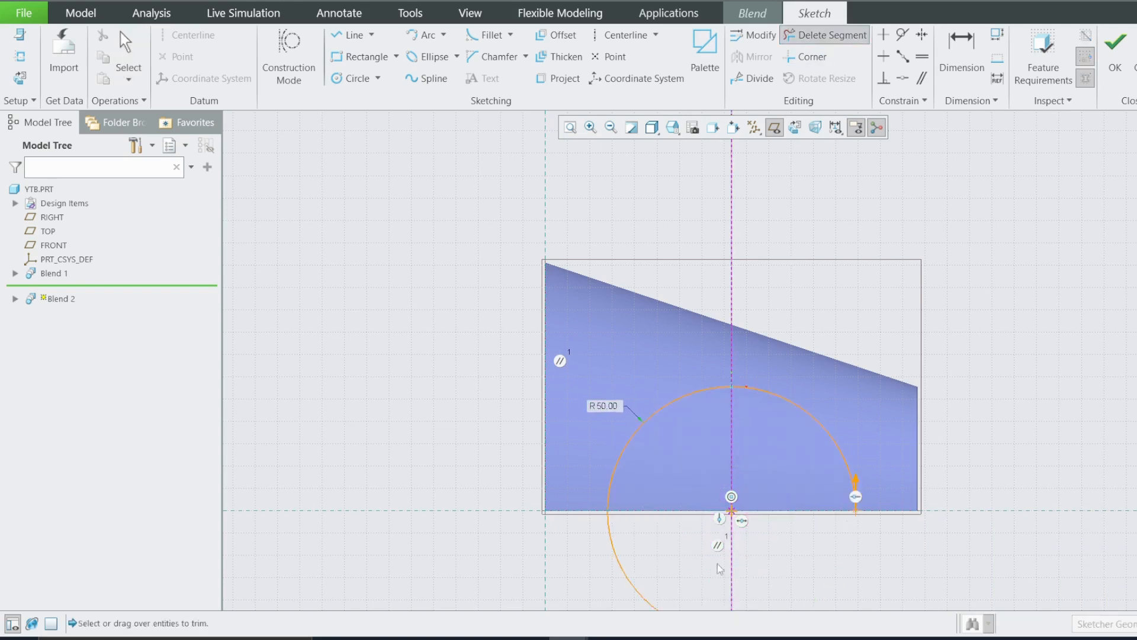
click(616, 551)
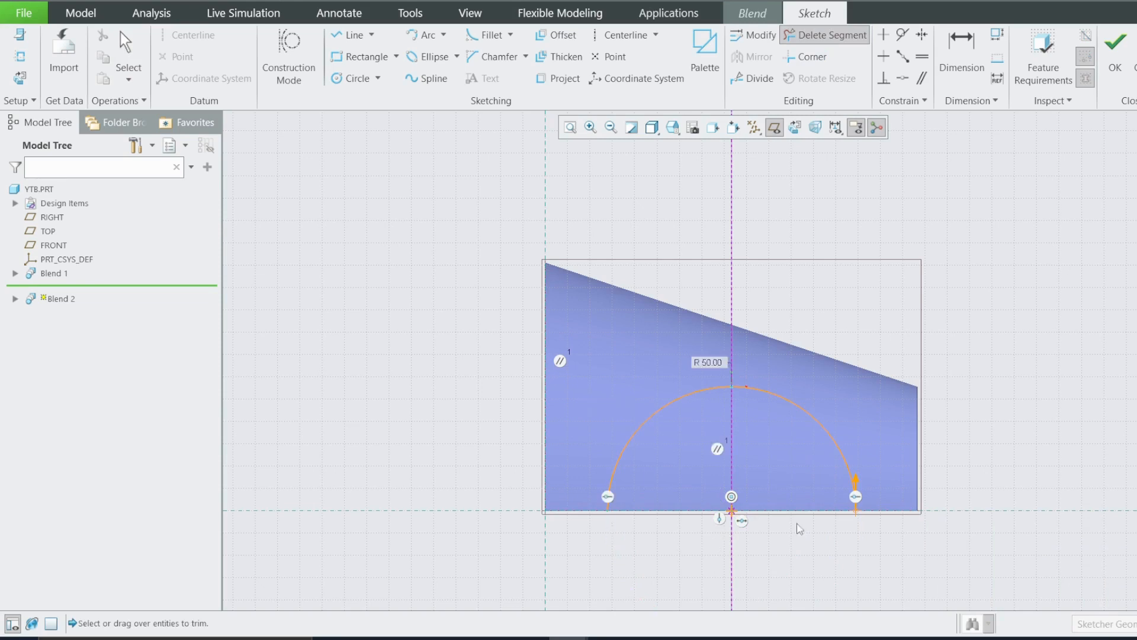
middle_drag(789, 528, 733, 525)
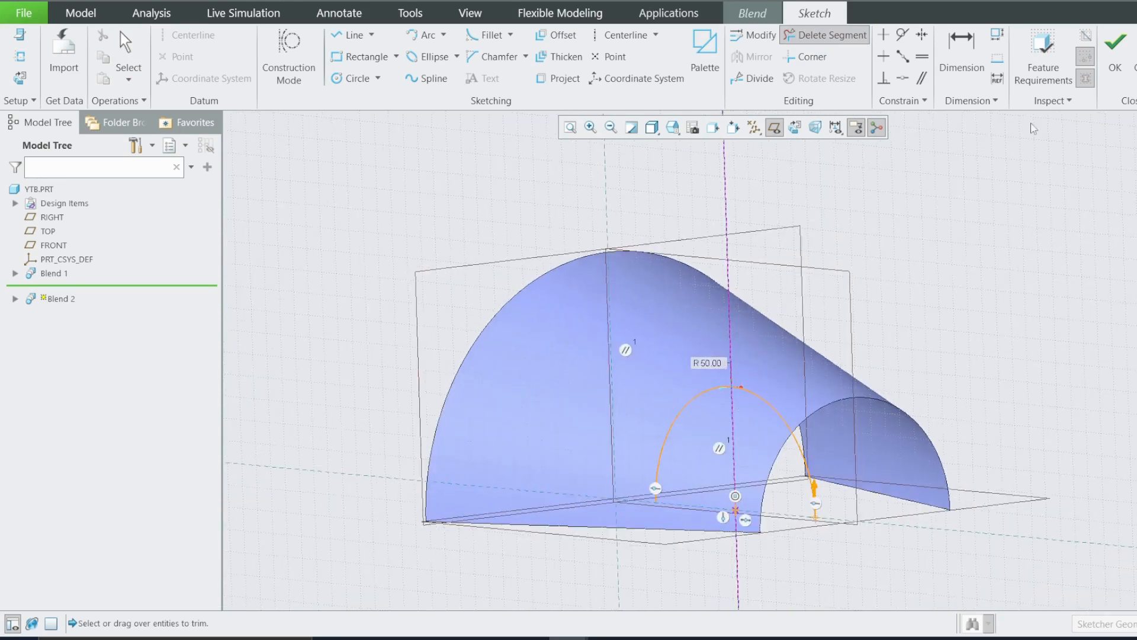
click(1104, 60)
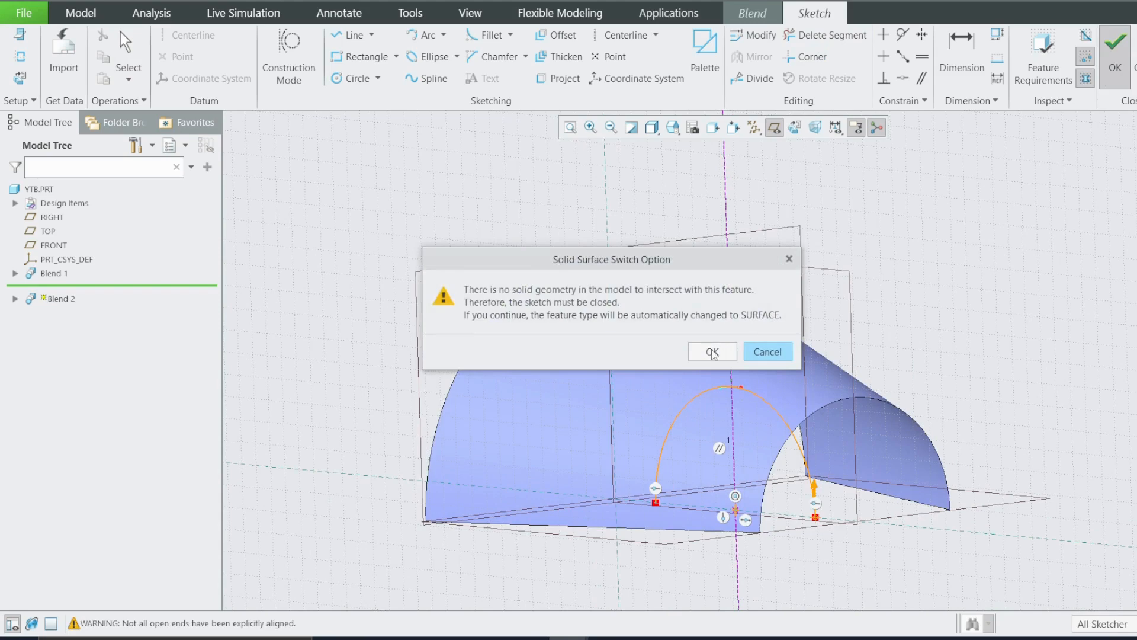
click(712, 353)
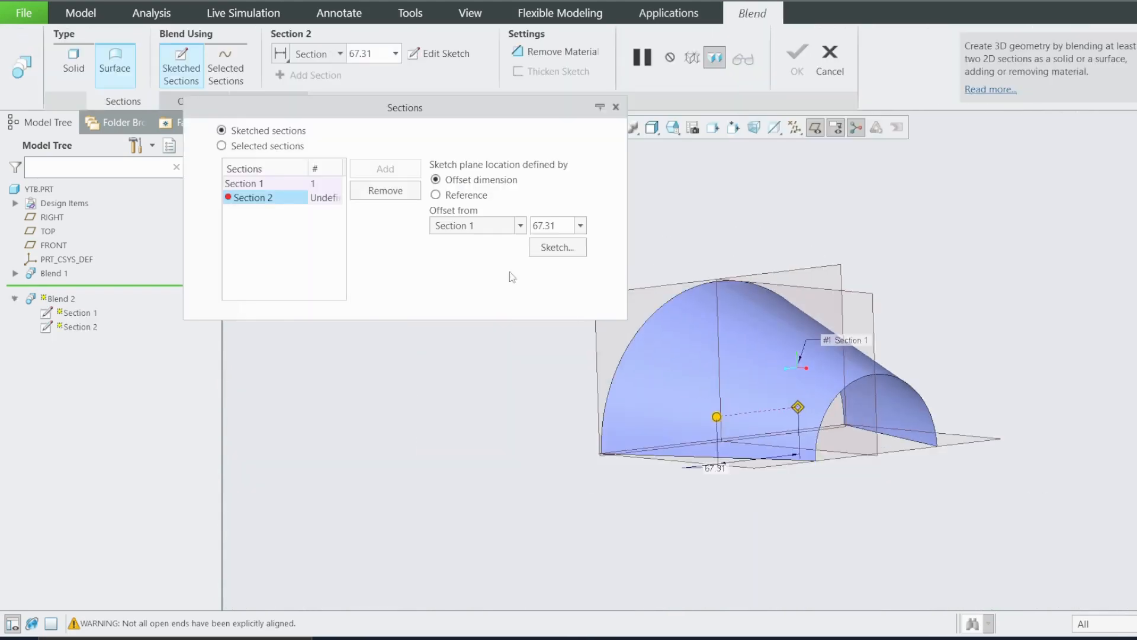
Step: Set Section 2's offset from Section 1 to 150 and open its sketch in the 2D sketch orientation
click(551, 227)
text(150)
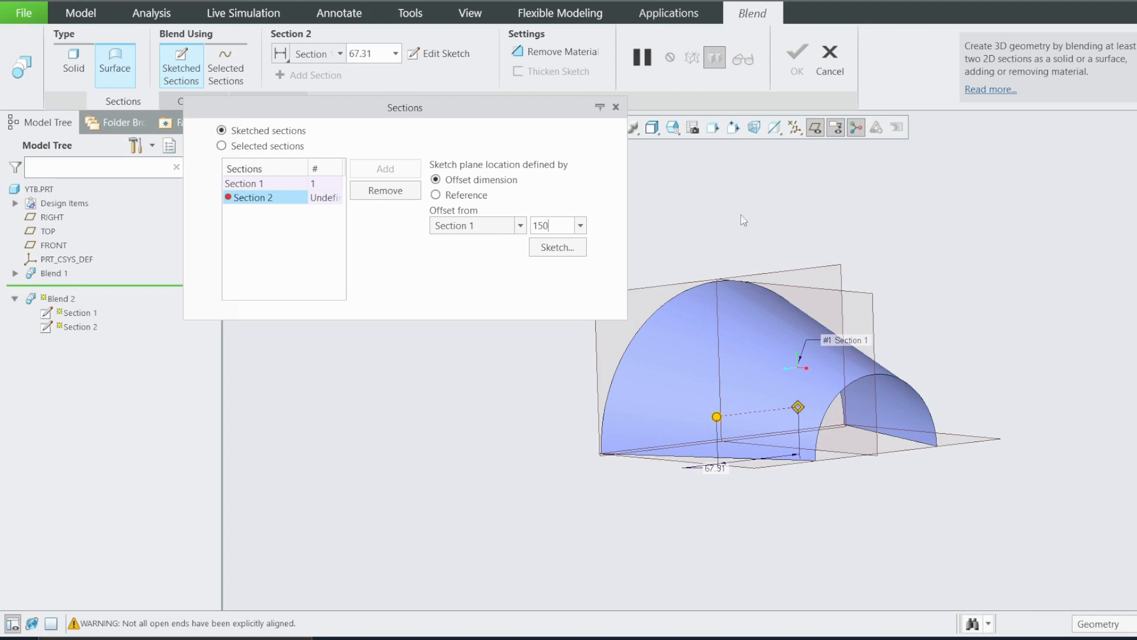
click(786, 211)
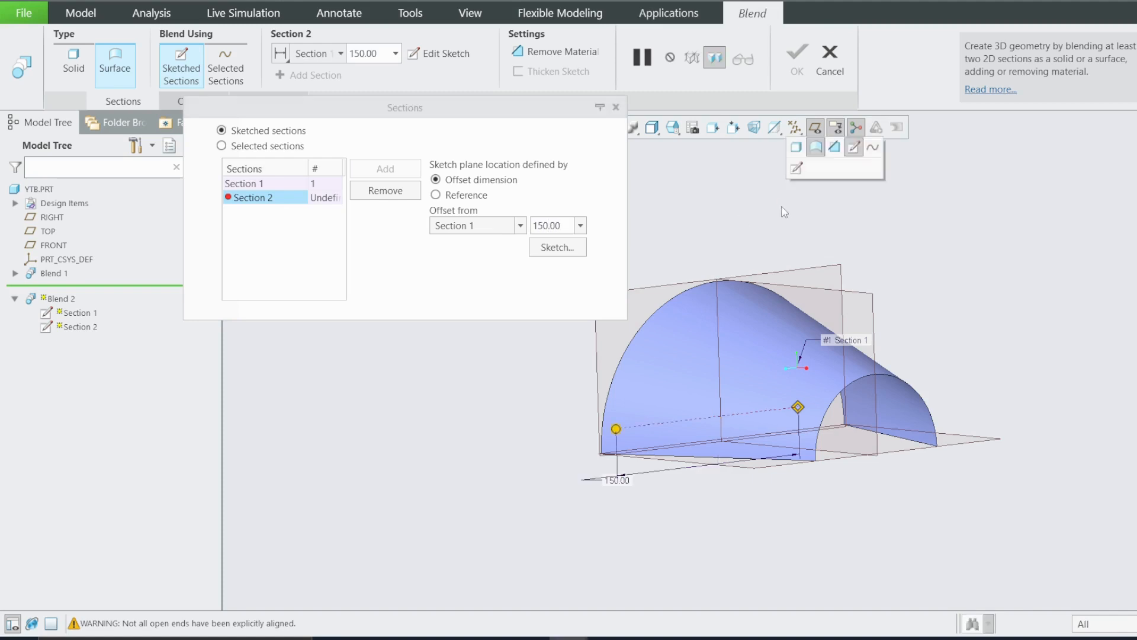
click(572, 250)
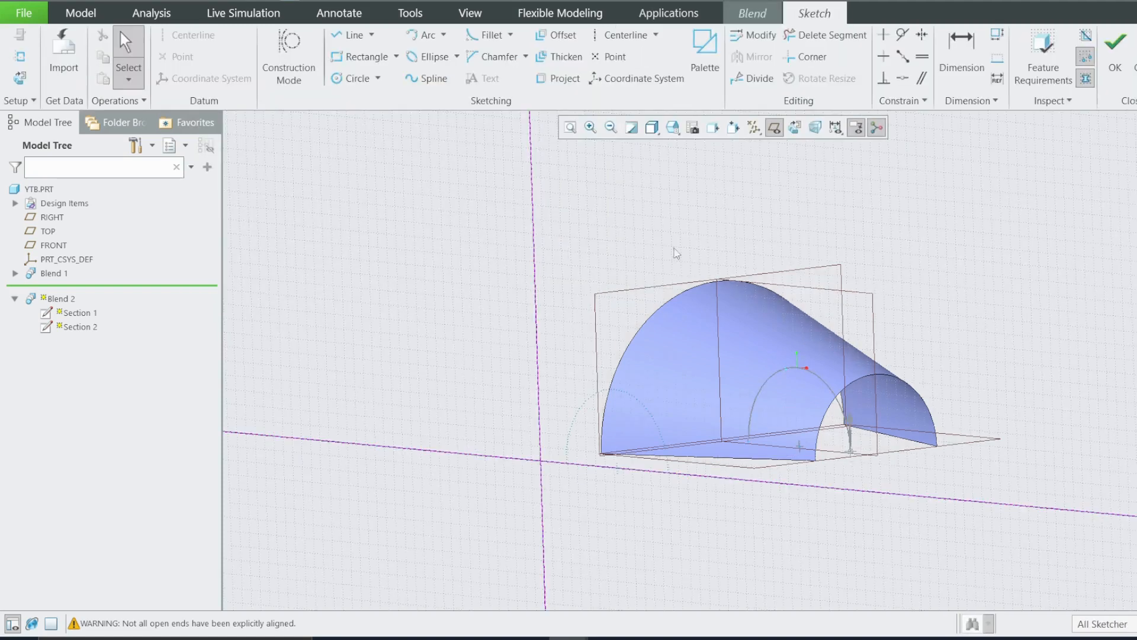
click(795, 127)
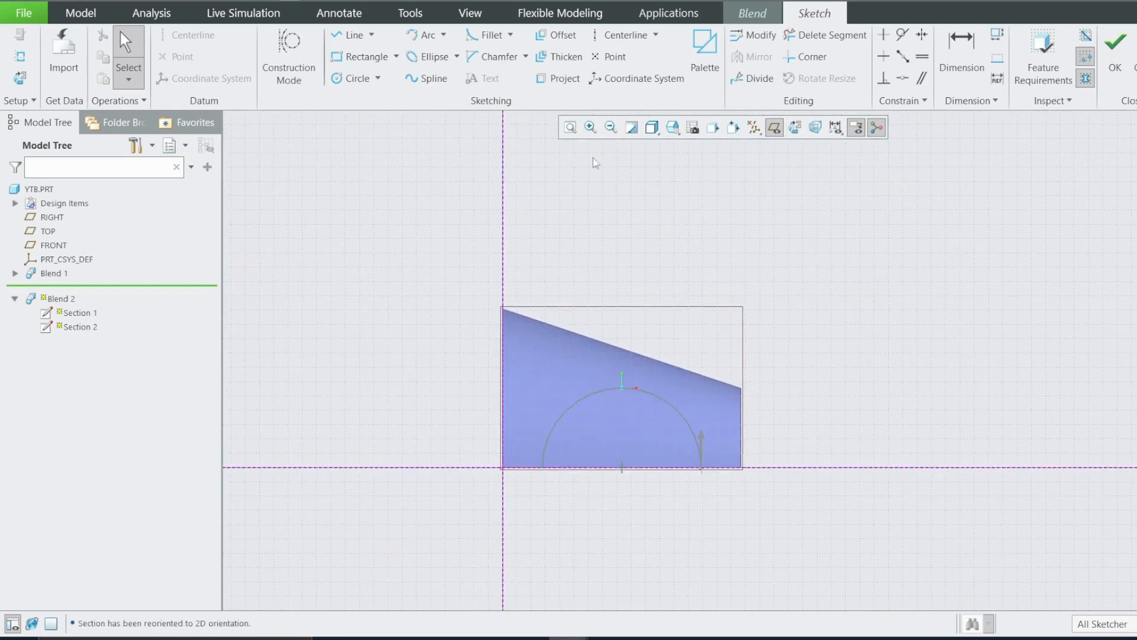
Step: Sketch a circle about 71 in diameter for Section 2, centred at the midpoint of the existing blend's bottom edge
click(352, 78)
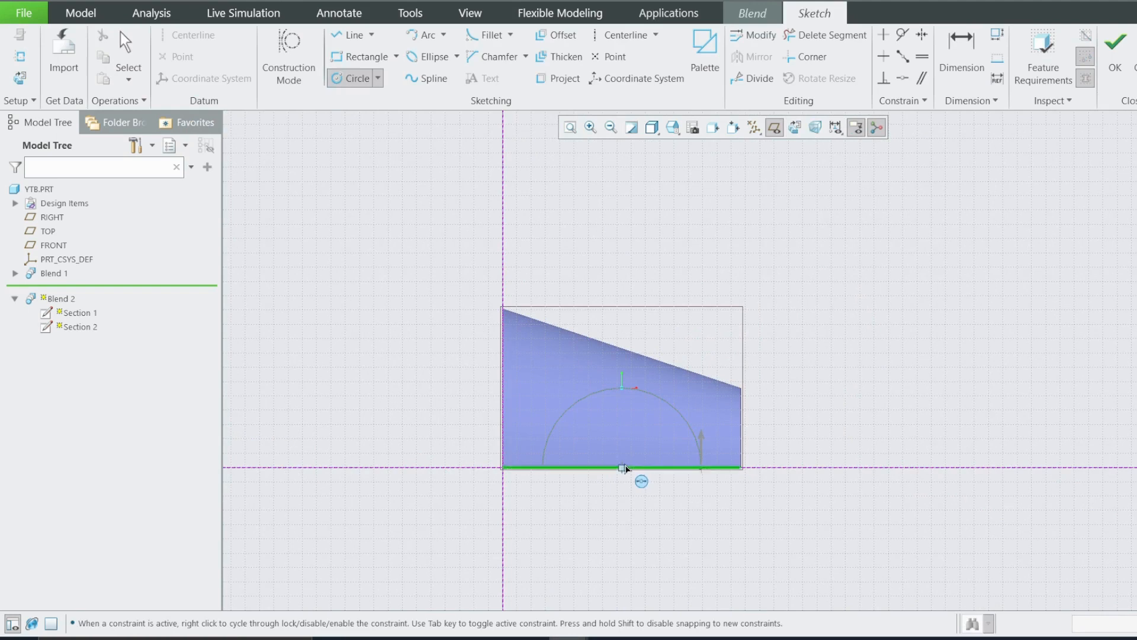
click(622, 467)
click(626, 524)
middle_click(935, 450)
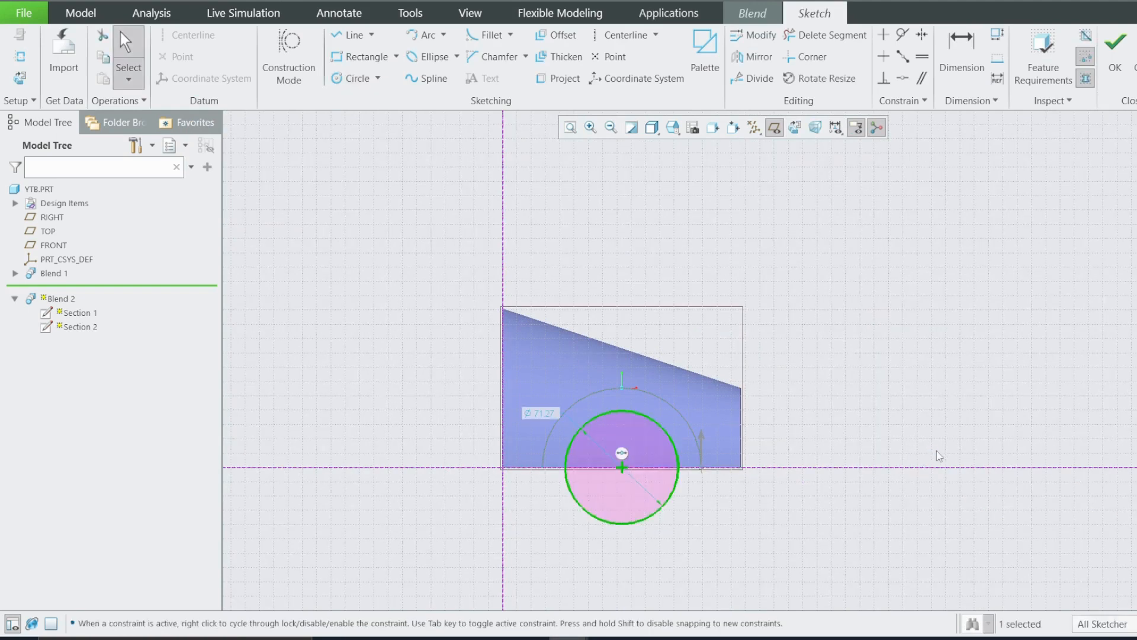
Step: Convert the Section 2 circle's diameter dimension to a radius and set it to 25
click(544, 415)
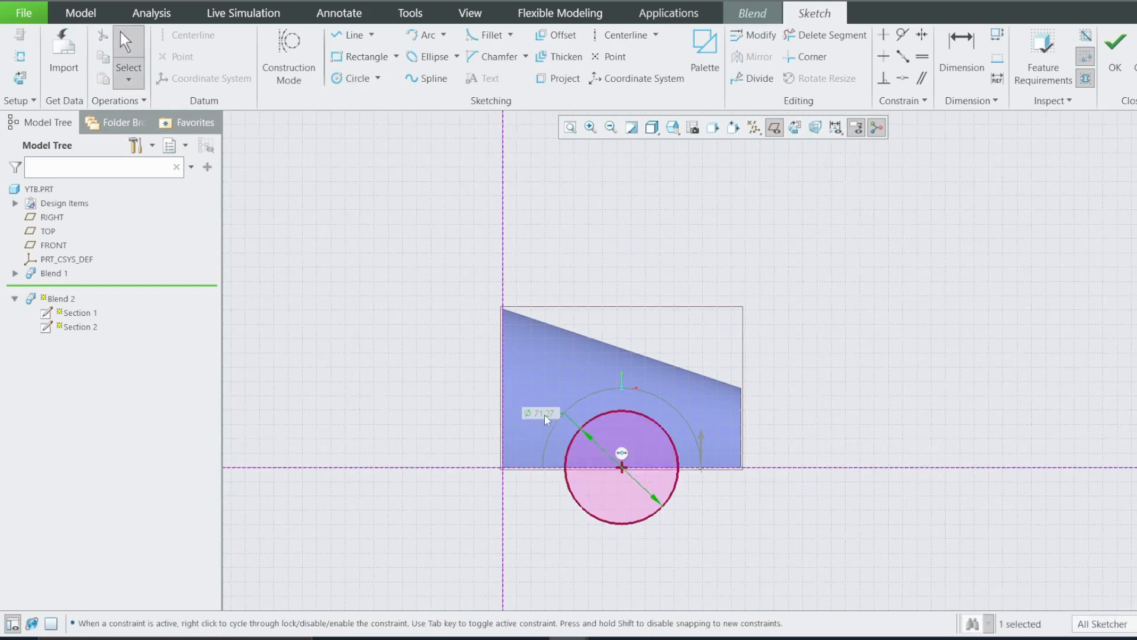
click(554, 369)
text(25)
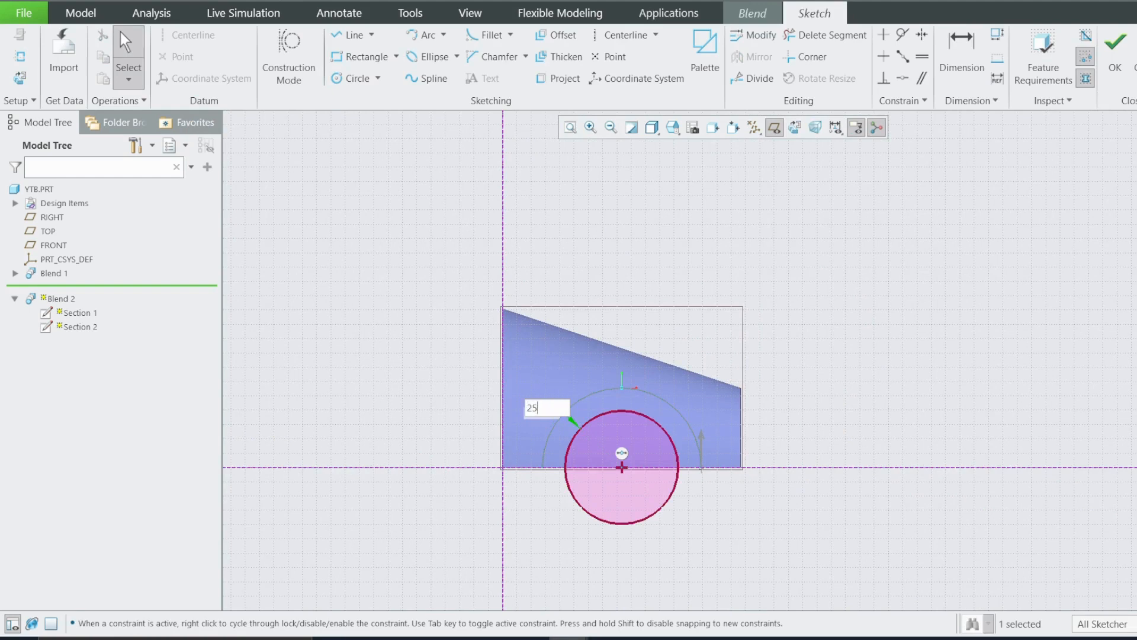
key(Return)
Step: Trim away the lower half of the R25 circle and finish Section 2's sketch
click(799, 39)
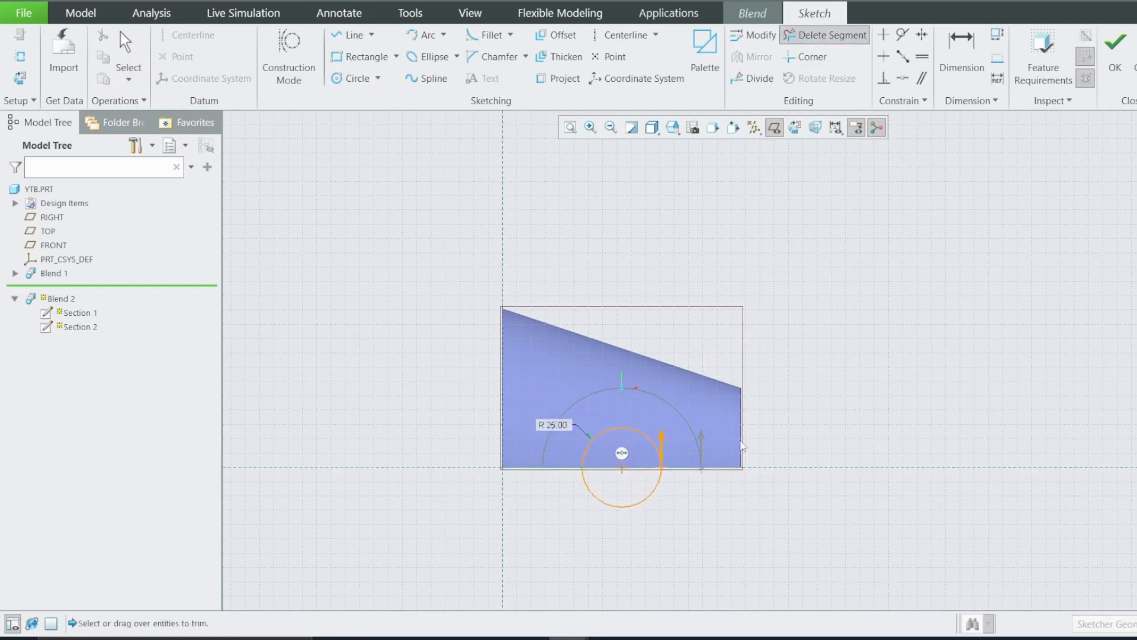
drag(690, 468, 558, 486)
click(1115, 47)
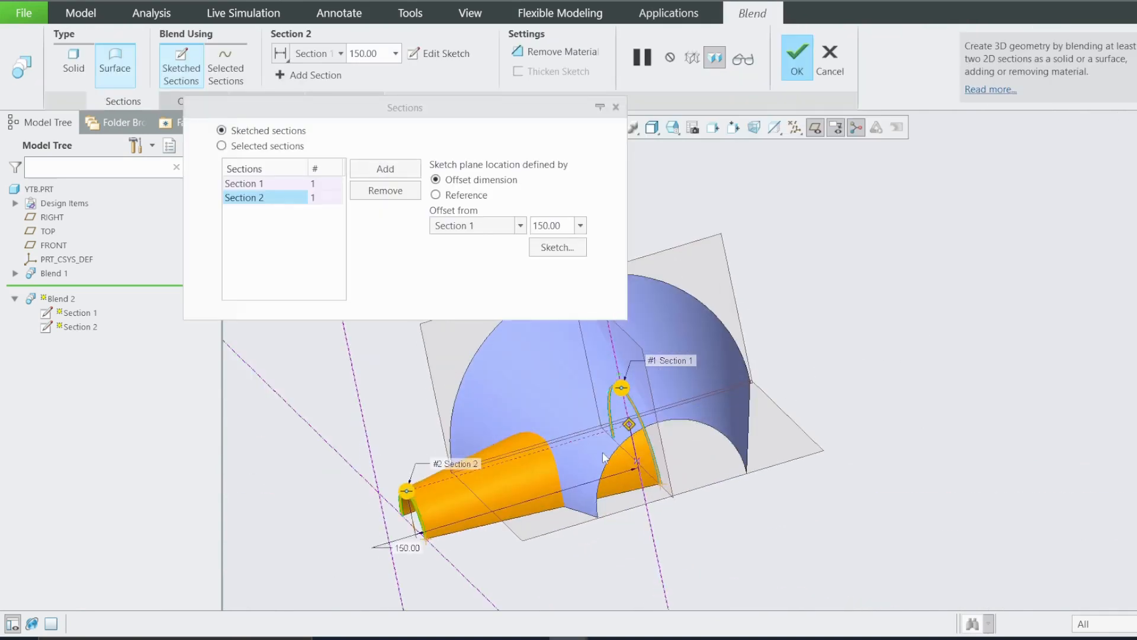
Step: Check the side arm's dimensions in the reference drawing in Snipping Tool and complete the second surface blend
middle_drag(605, 455, 380, 492)
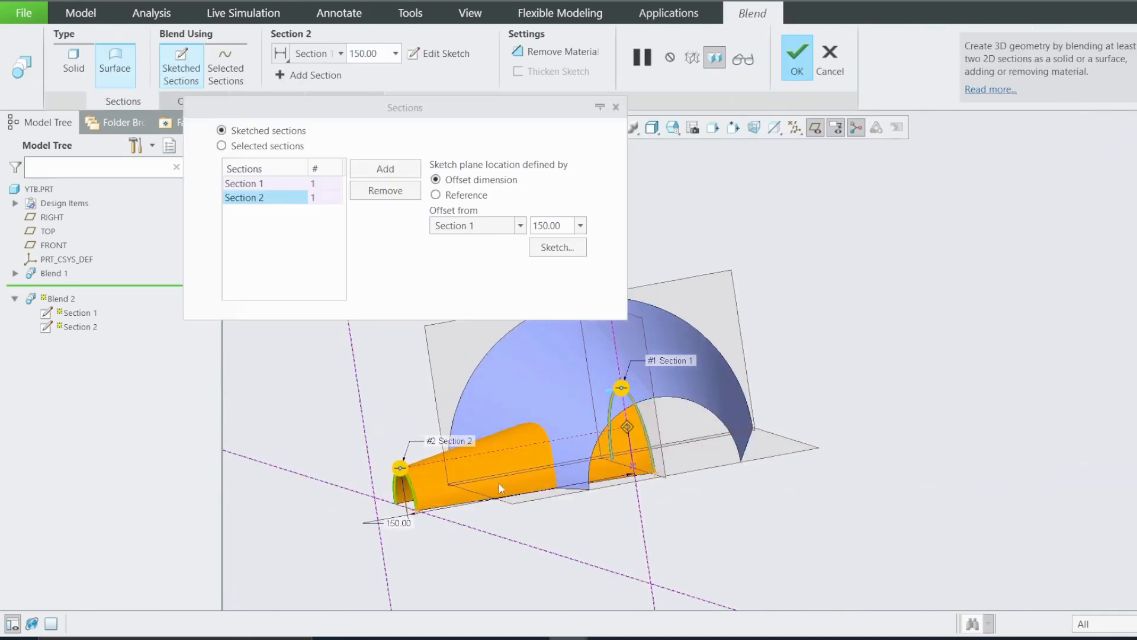
click(567, 638)
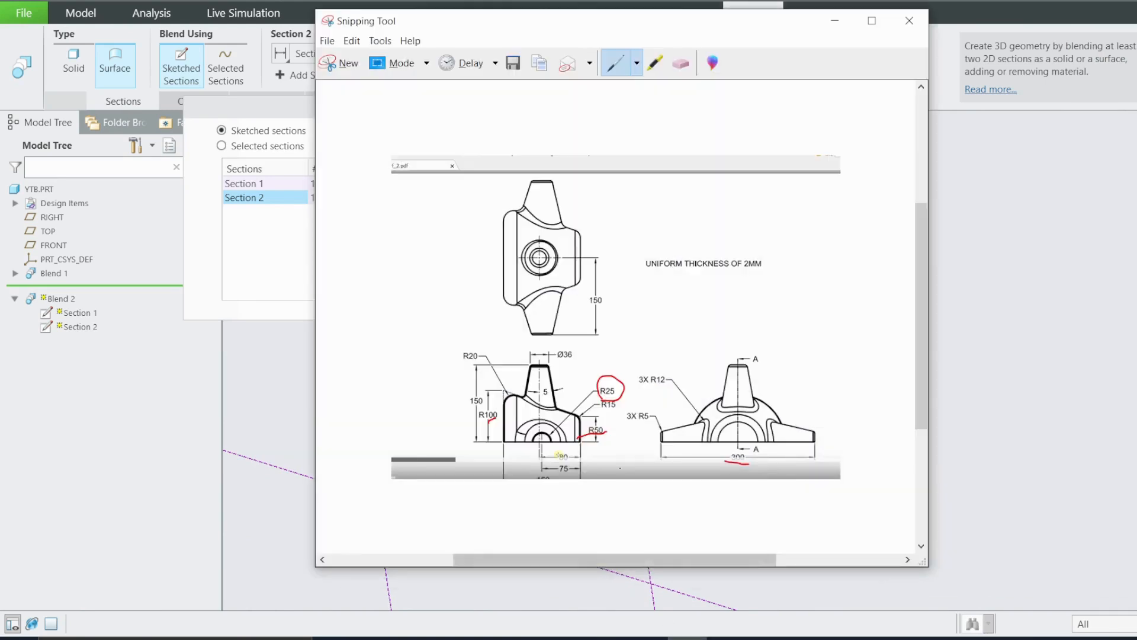
click(835, 20)
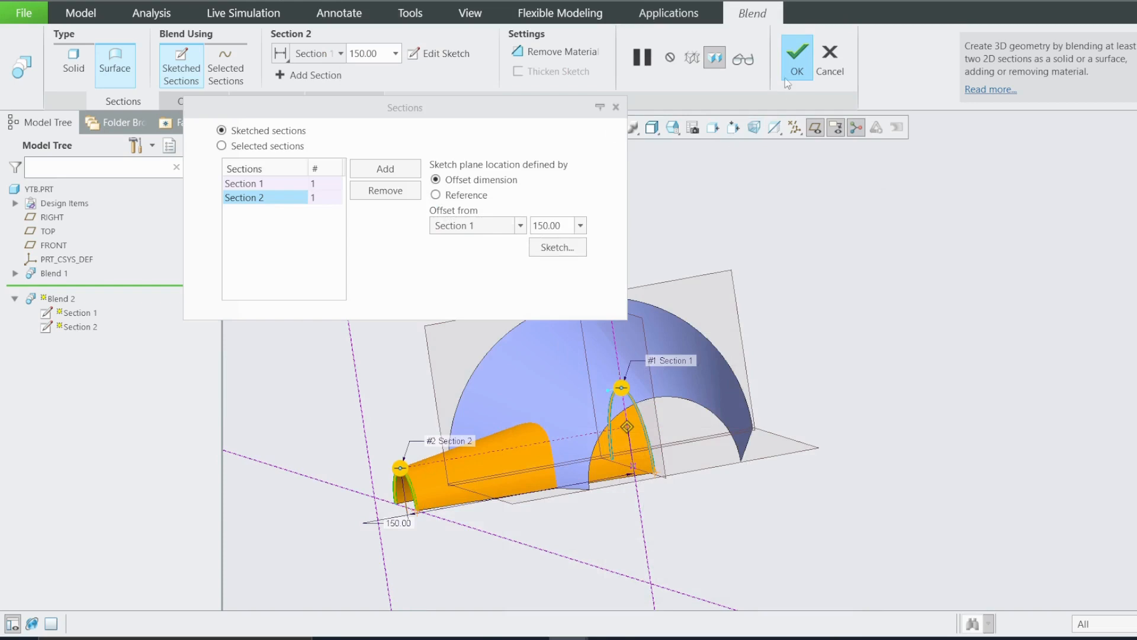
click(798, 64)
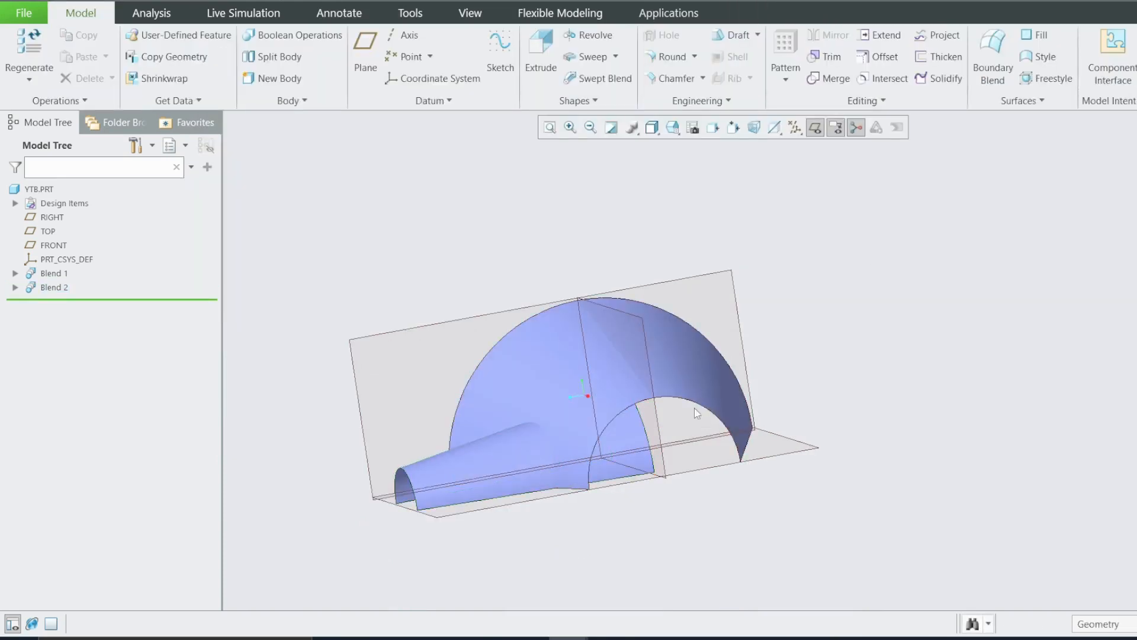
Step: Mirror the side arm's surface blend, Blend 2, about the FRONT datum plane
middle_drag(858, 287, 698, 427)
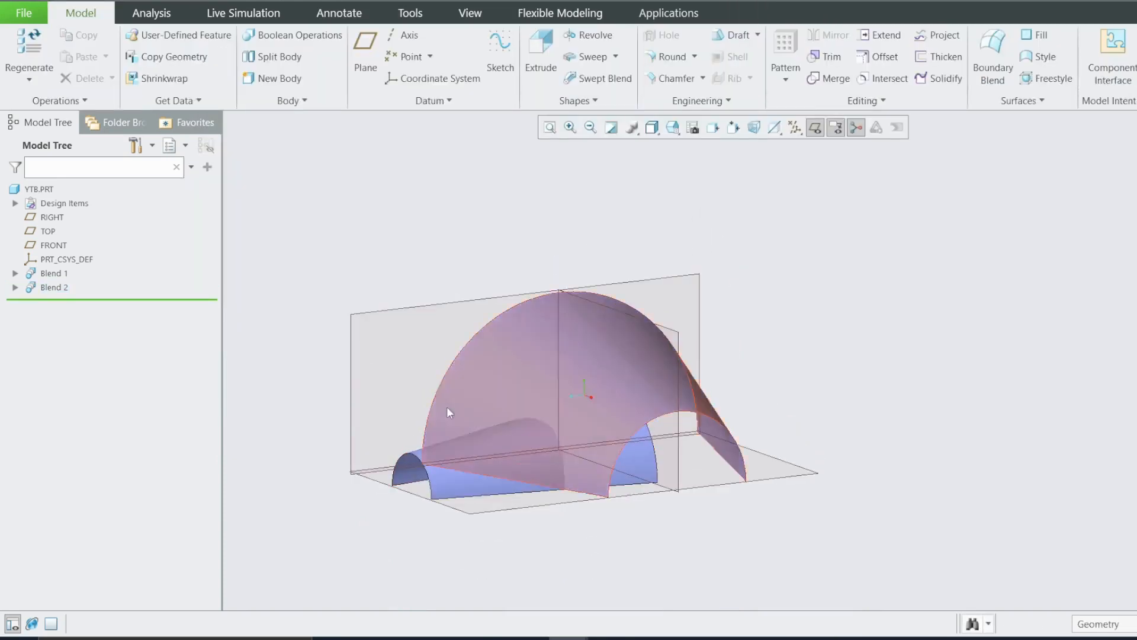
right_click(61, 288)
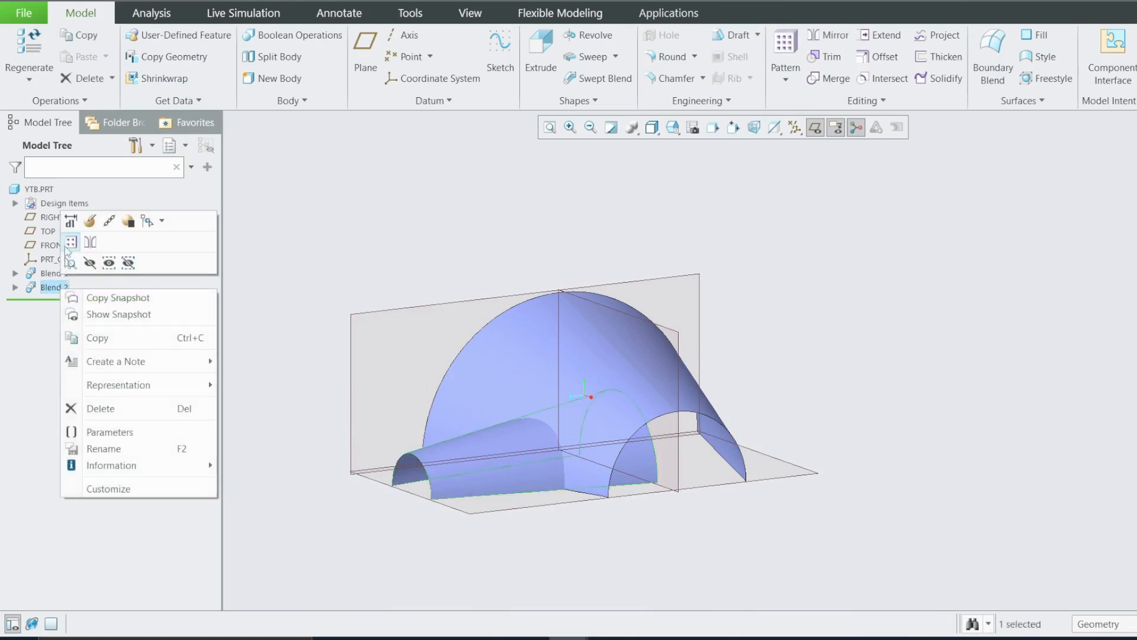
click(83, 243)
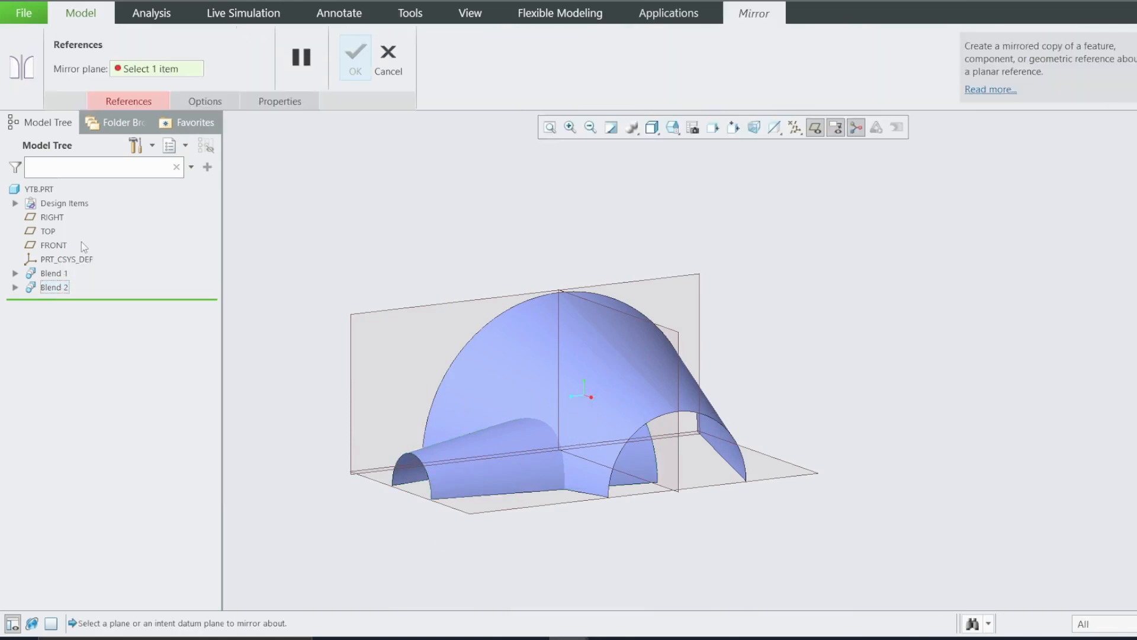
click(126, 100)
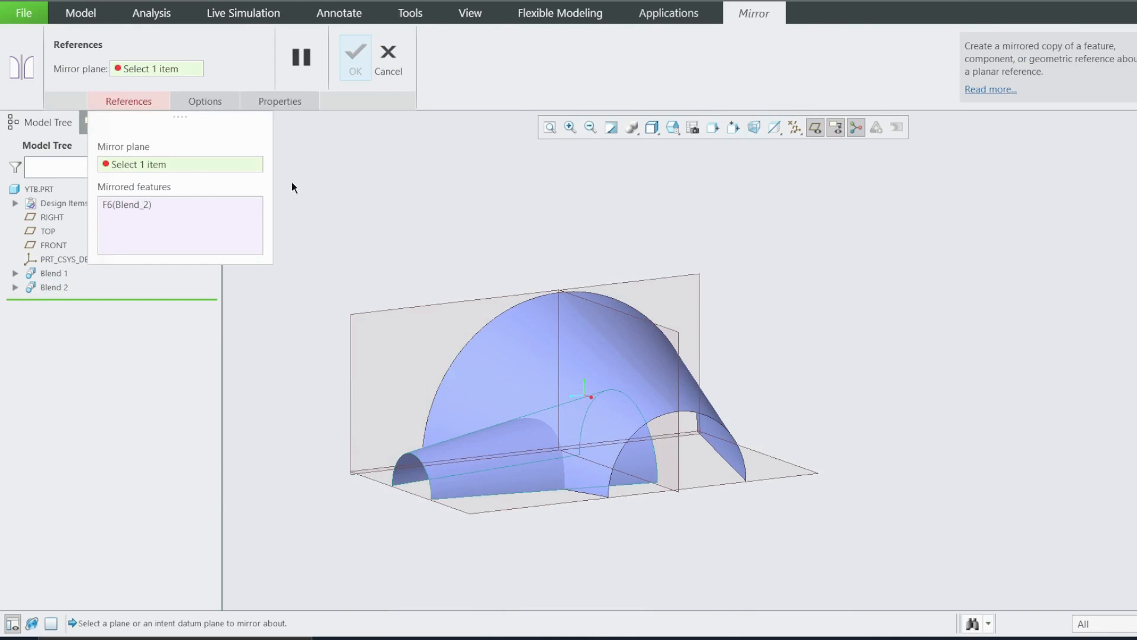
click(680, 336)
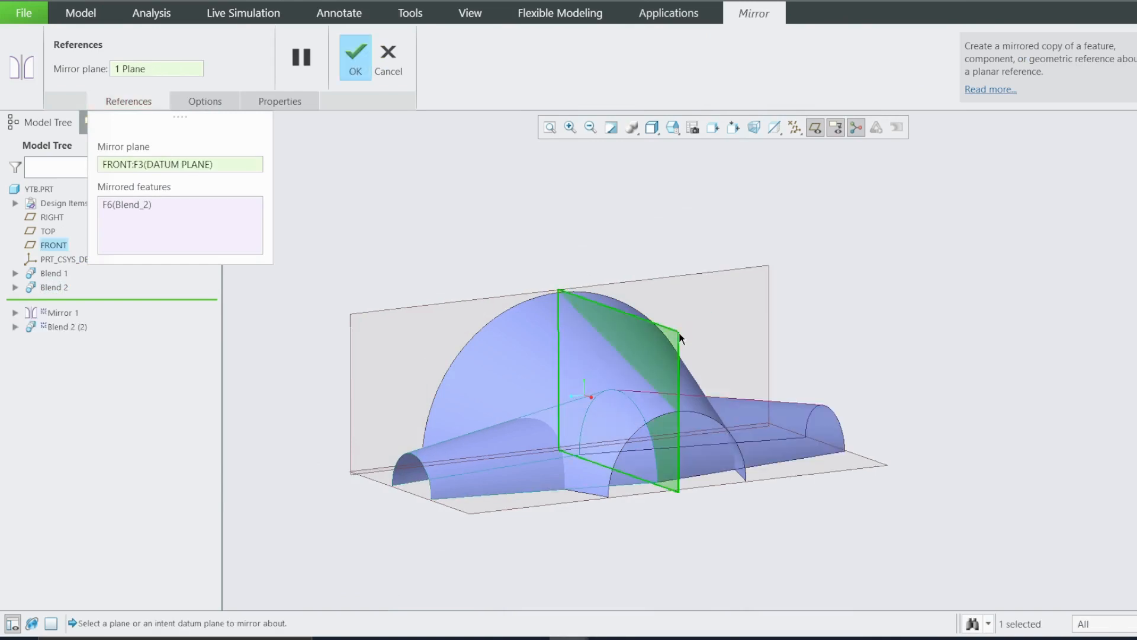
click(357, 65)
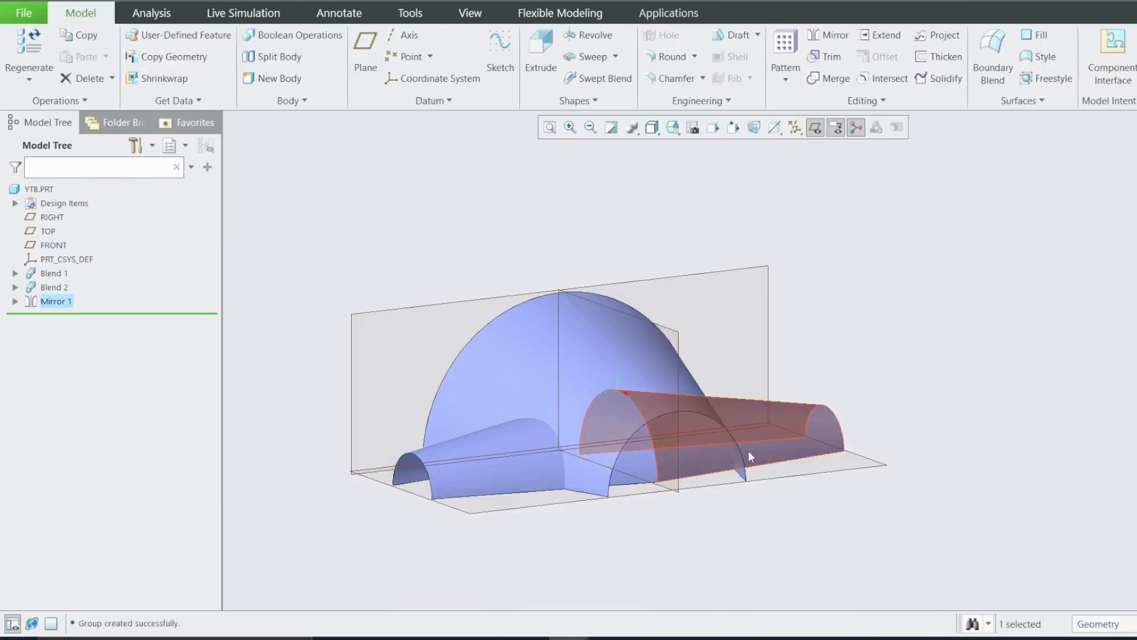
Step: Check the vertical boss in the Snipping Tool reference drawing and create a datum plane offset 150 above TOP
mouse_move(748, 451)
middle_down()
mouse_move(838, 447)
mouse_move(788, 465)
mouse_move(723, 454)
mouse_move(747, 459)
mouse_move(756, 482)
mouse_move(766, 472)
mouse_move(731, 429)
mouse_move(739, 488)
mouse_move(733, 475)
middle_up()
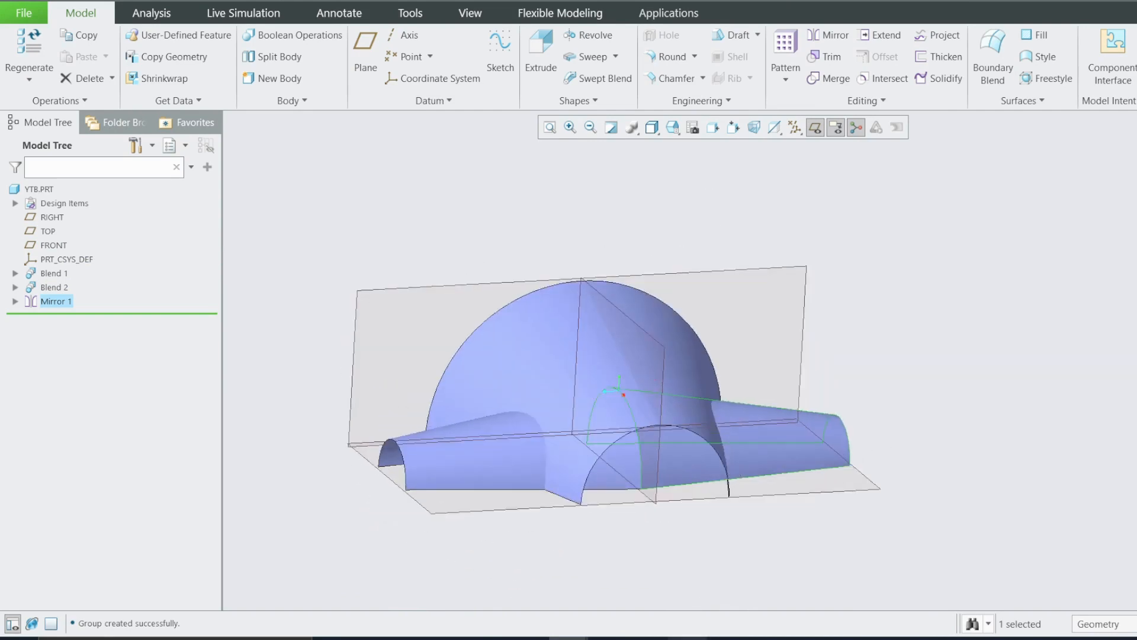
click(687, 638)
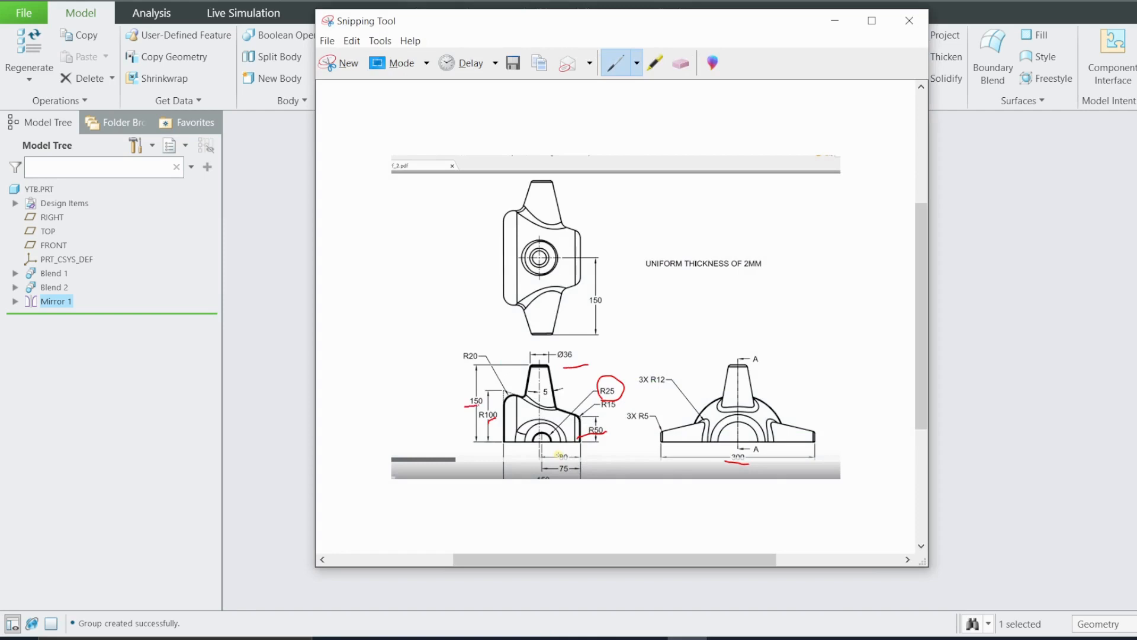
click(835, 21)
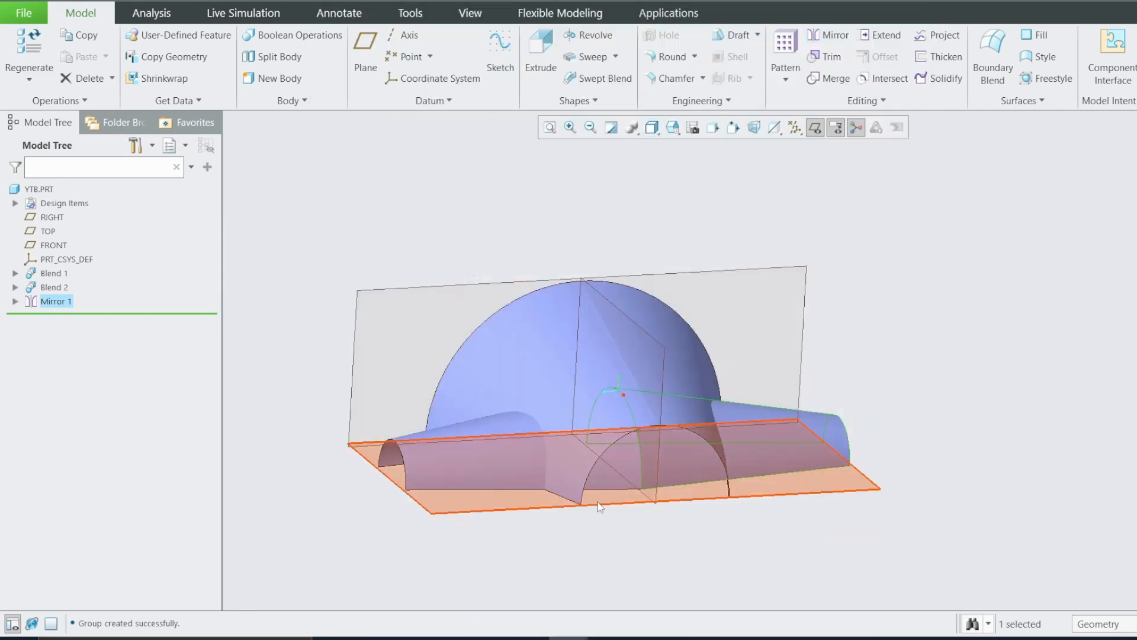
click(468, 513)
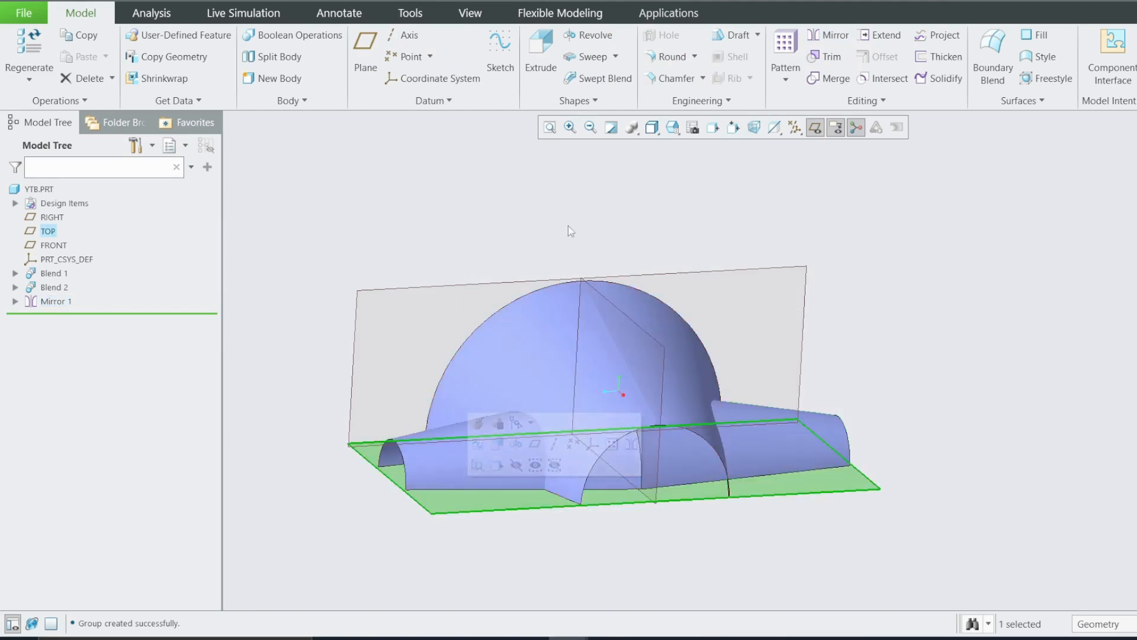
click(378, 41)
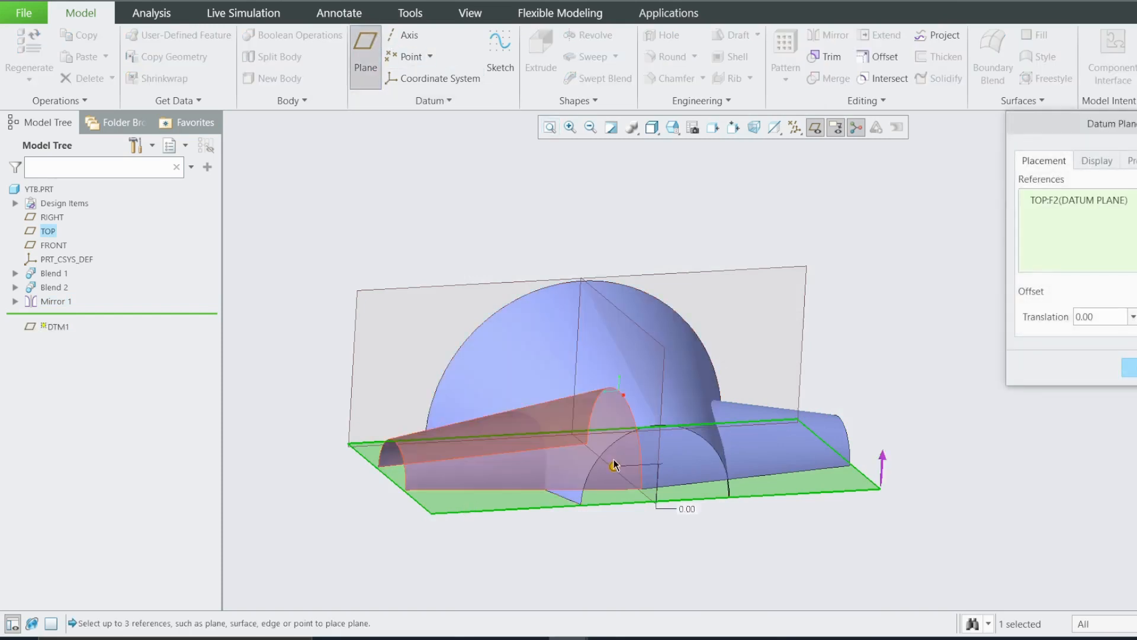
drag(614, 467, 626, 253)
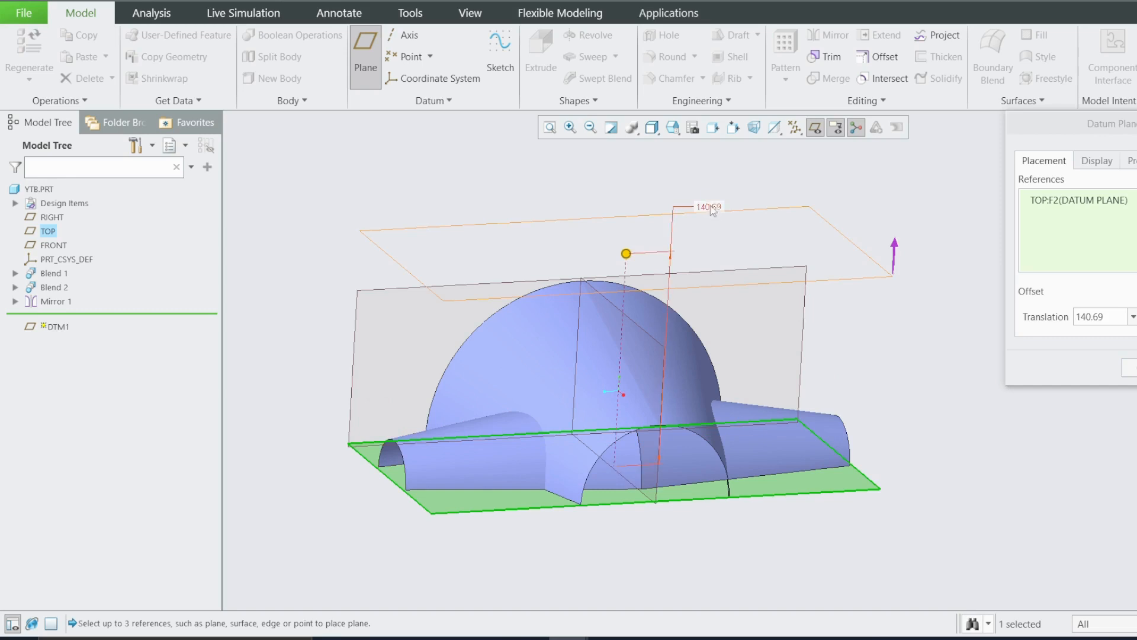
double_click(710, 206)
text(150)
key(Return)
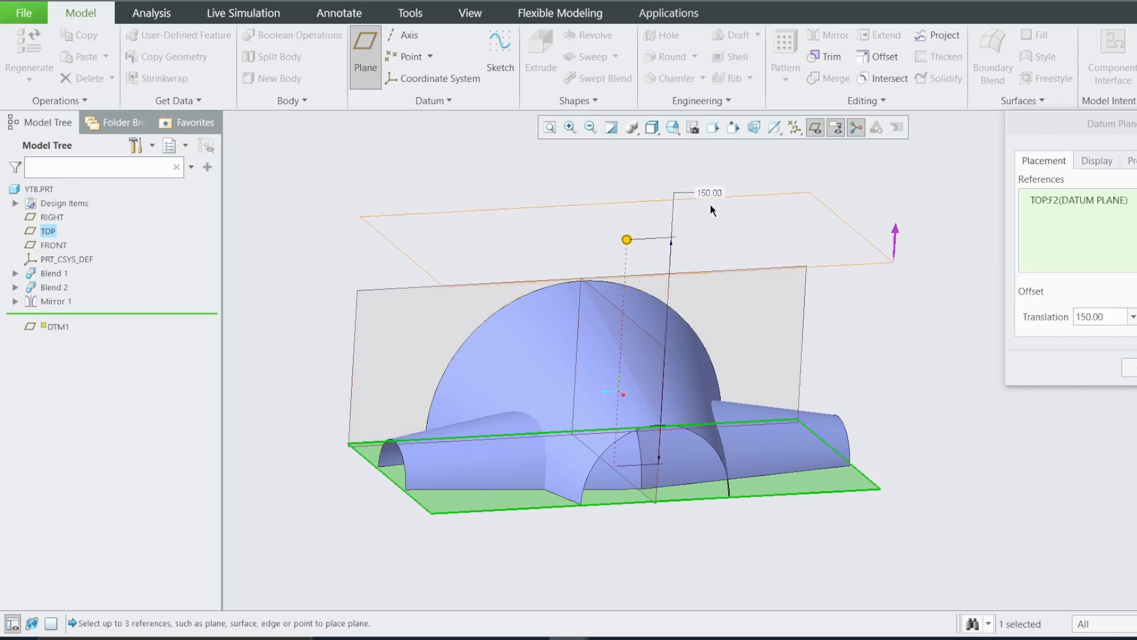
click(1129, 369)
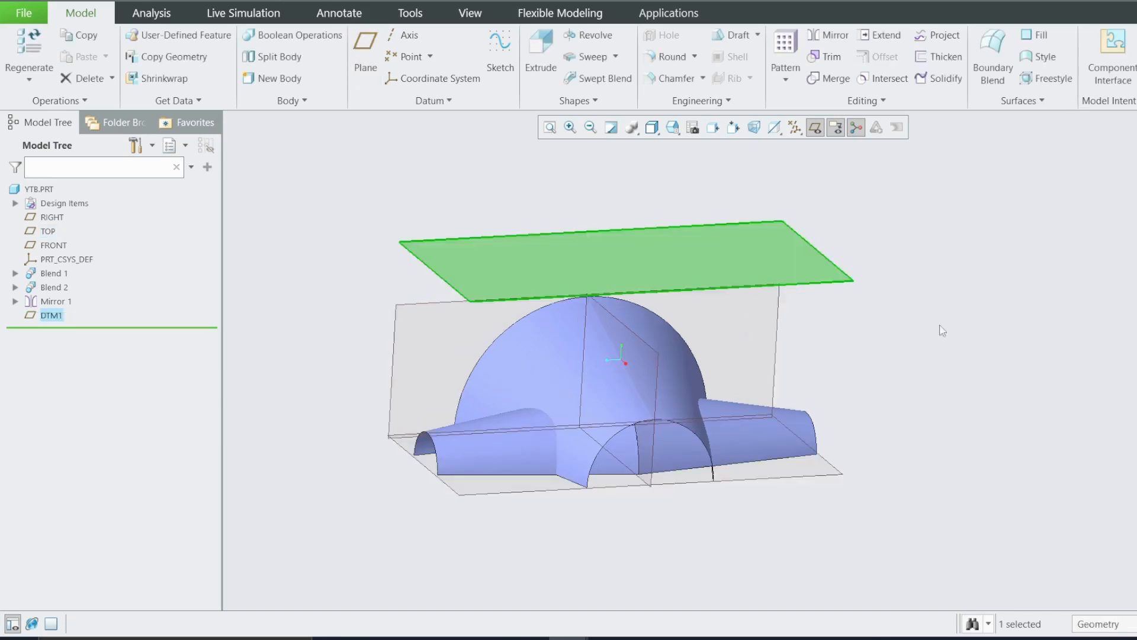
Step: Start a blend with sketched sections and open Section 1's sketch on the new datum plane above the body, viewed in 2D
click(906, 236)
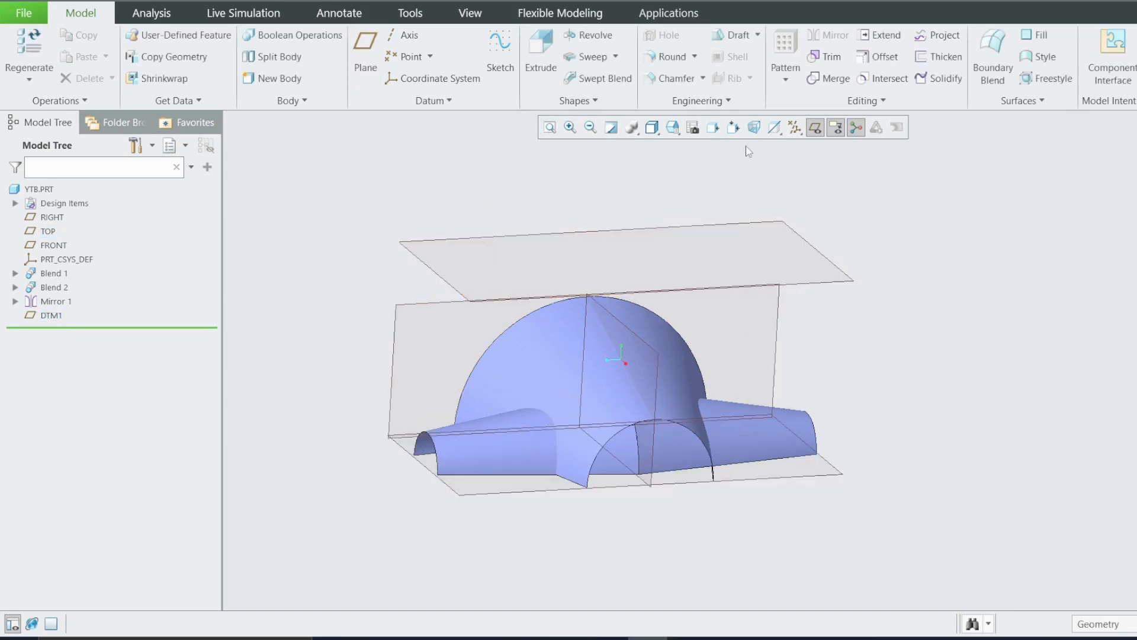
click(589, 102)
click(558, 120)
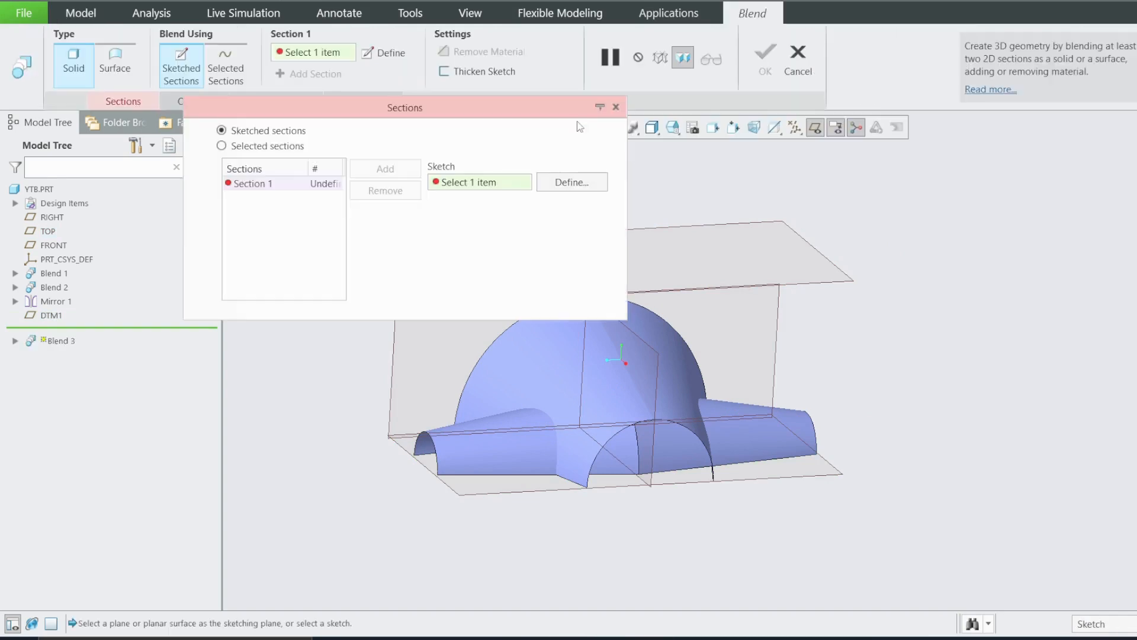
drag(362, 111, 222, 102)
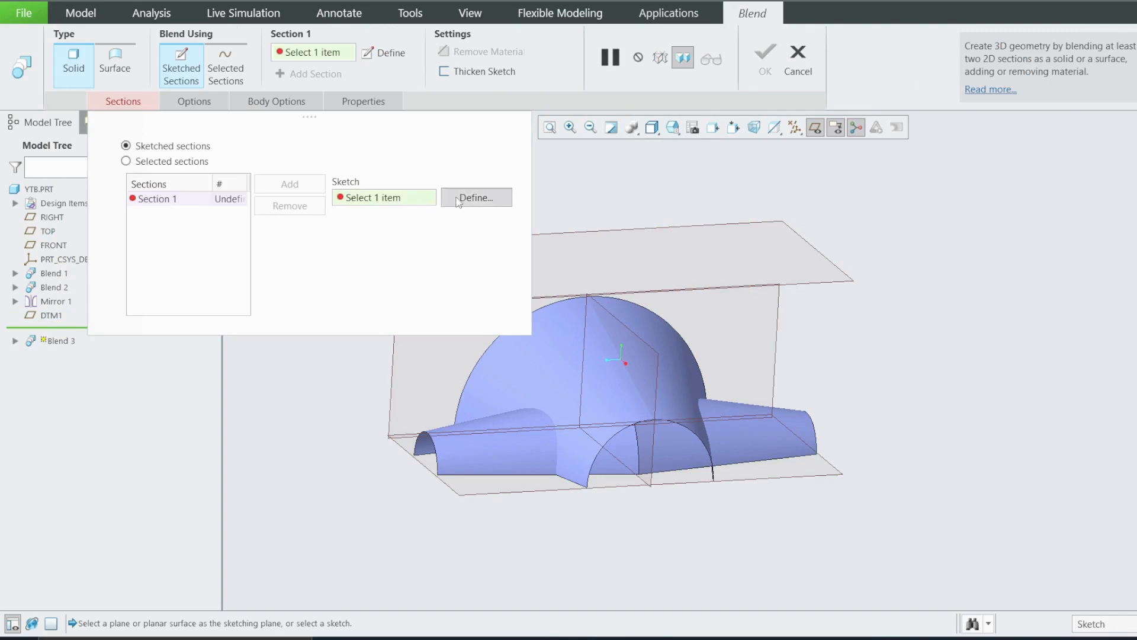
click(480, 198)
click(820, 276)
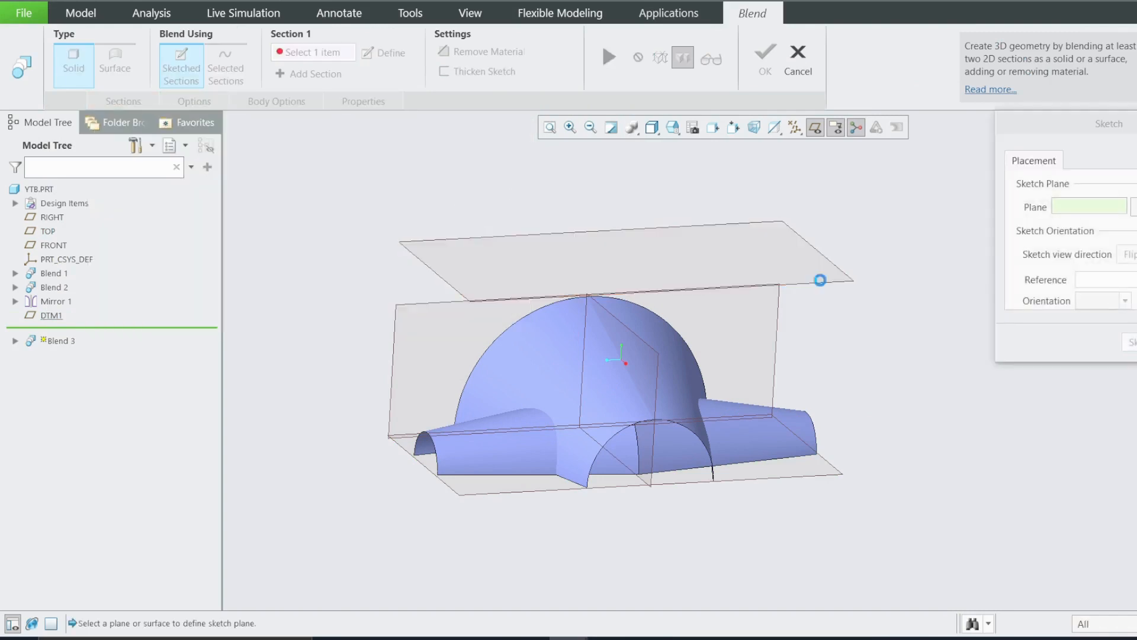
key(Return)
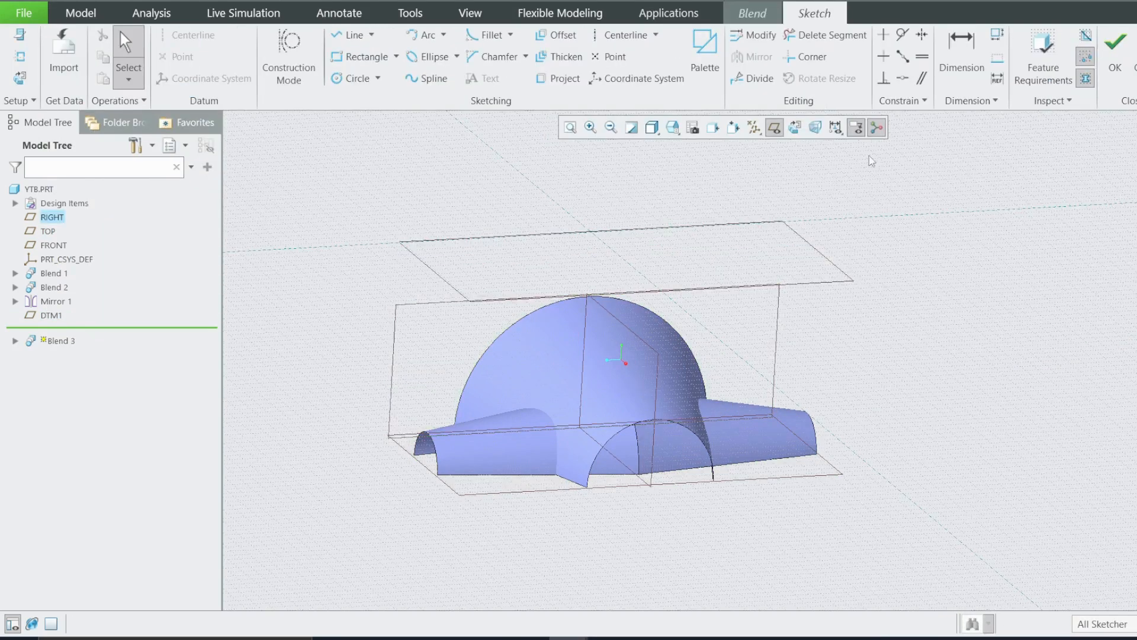
click(794, 127)
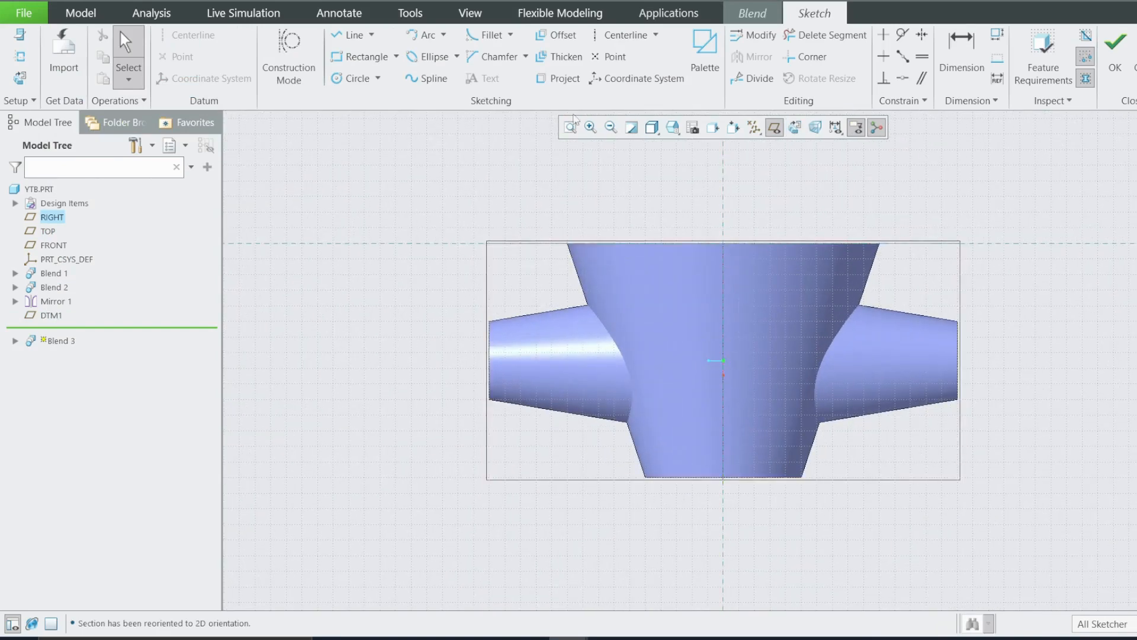
Step: Sketch a circle about 78 in diameter for Section 1, centred on the part's coordinate system origin
click(354, 78)
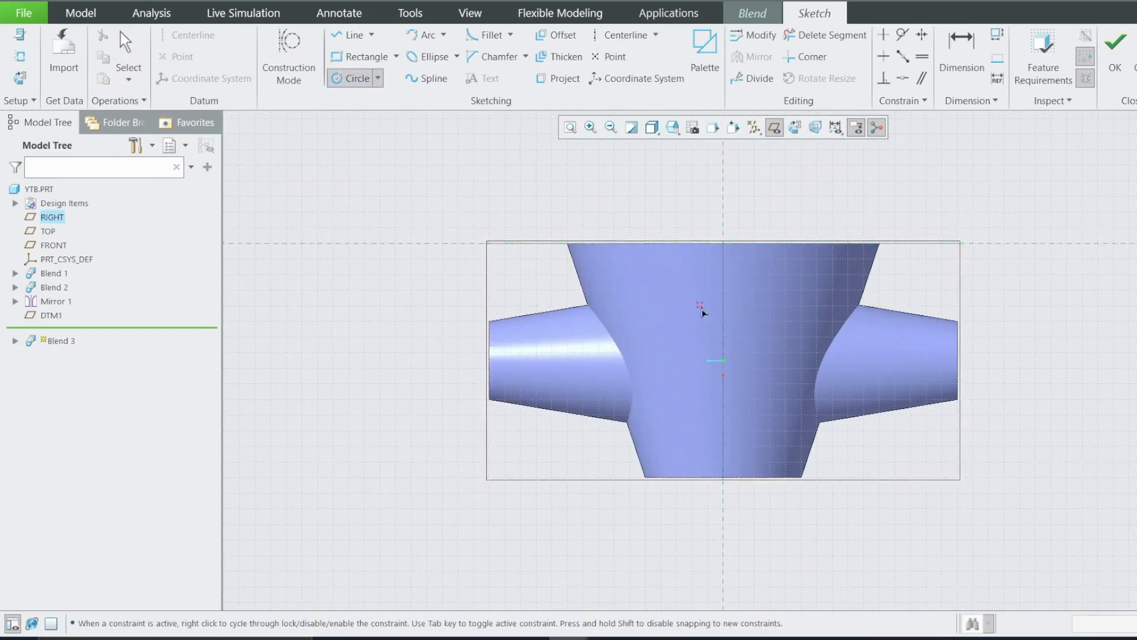
click(723, 360)
click(737, 420)
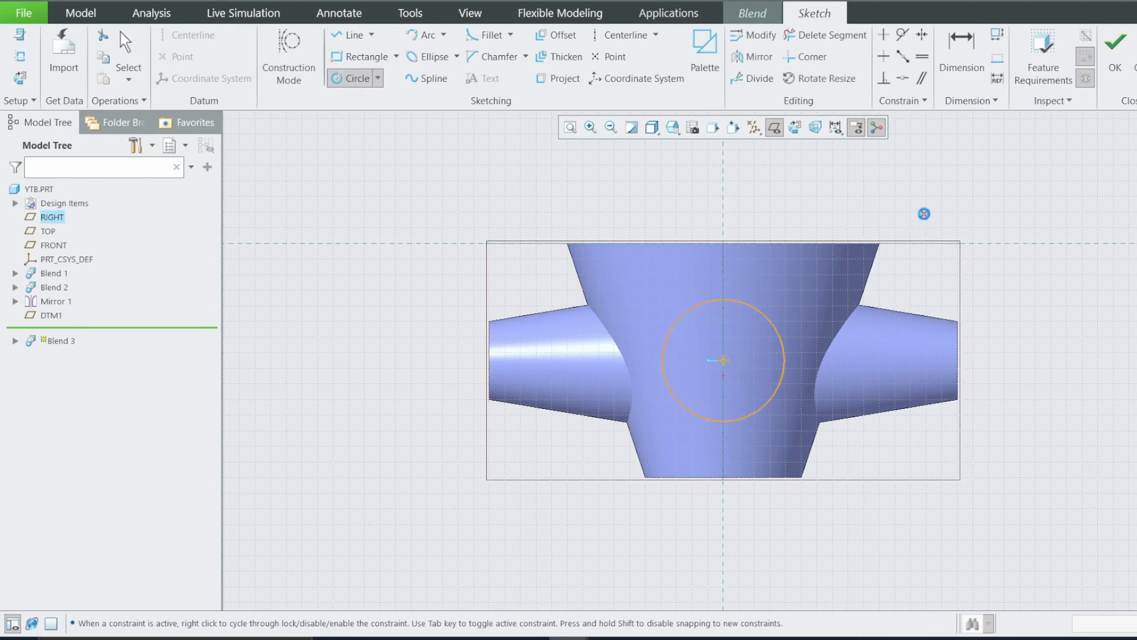
middle_click(924, 214)
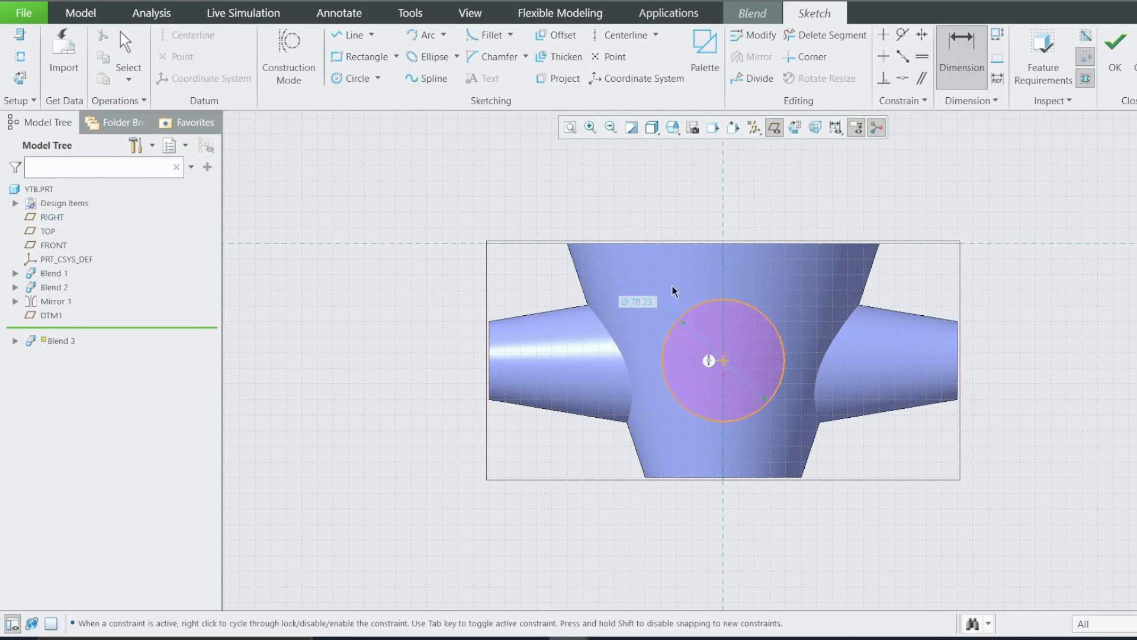
Step: Set the Section 1 circle's diameter to 36 and finish the sketch
double_click(638, 303)
text(36)
key(Return)
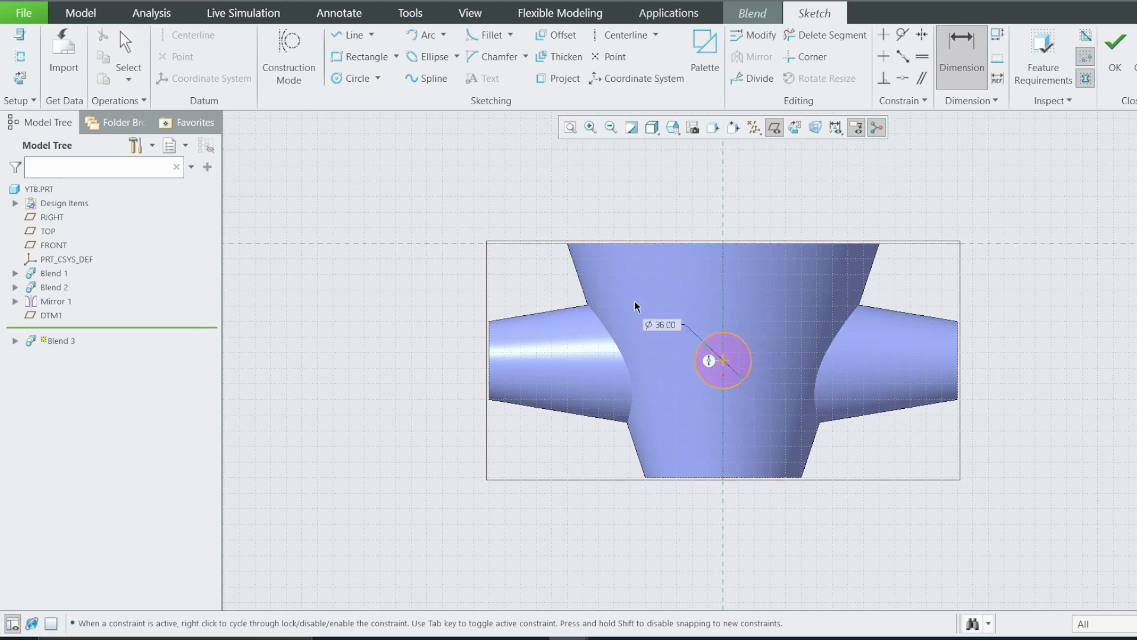
middle_drag(706, 351, 728, 266)
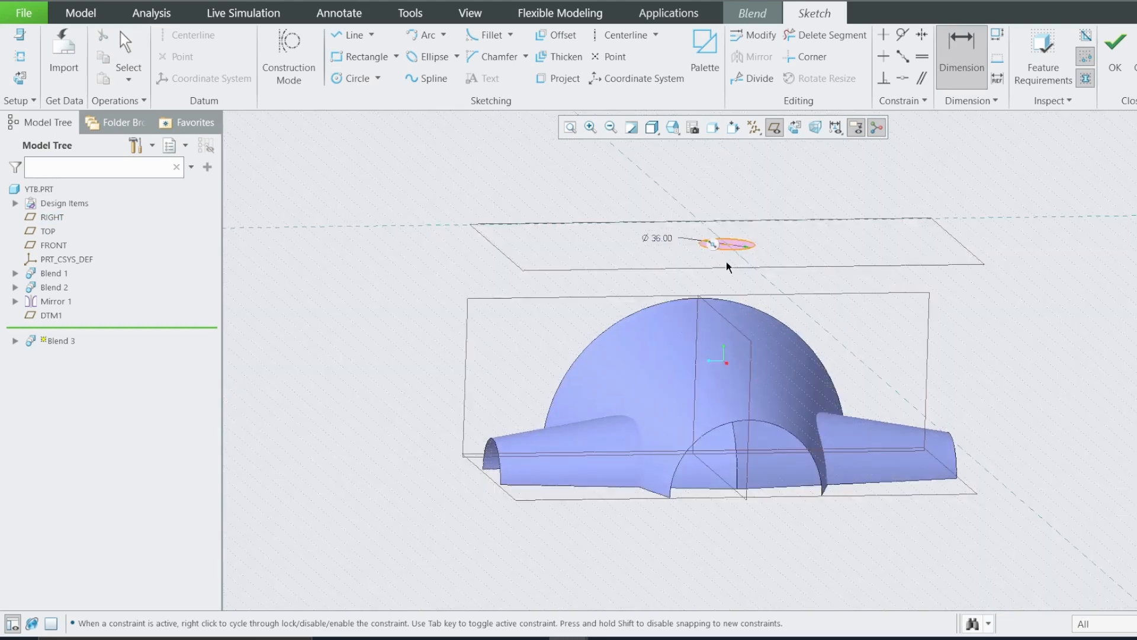
click(1115, 59)
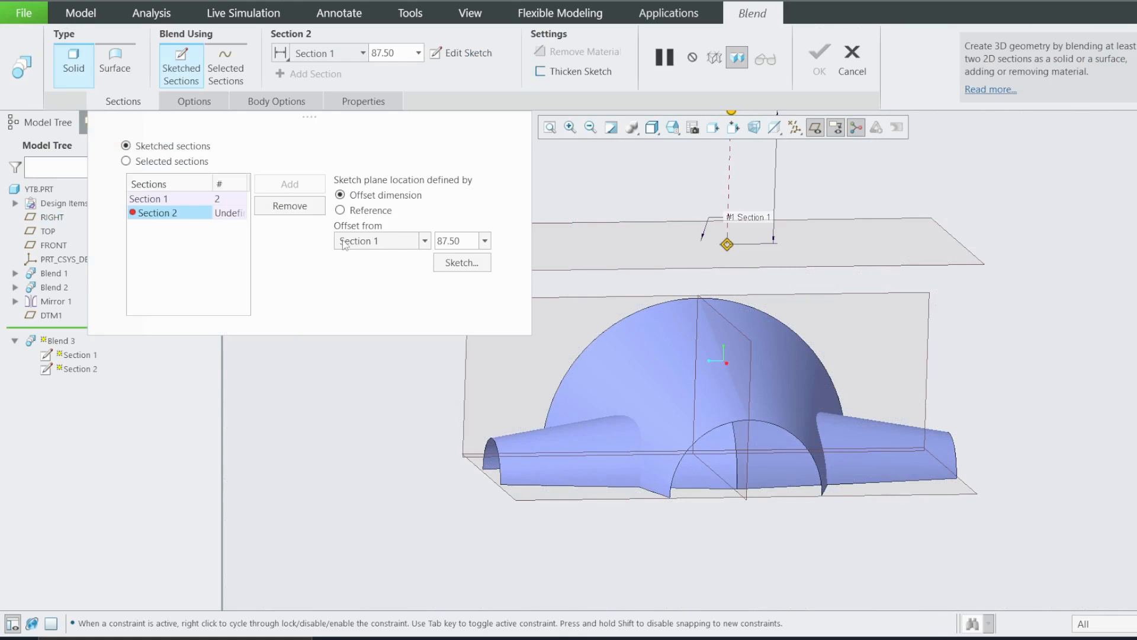
Step: Set Section 2's offset from Section 1 to 150
double_click(450, 241)
text(15)
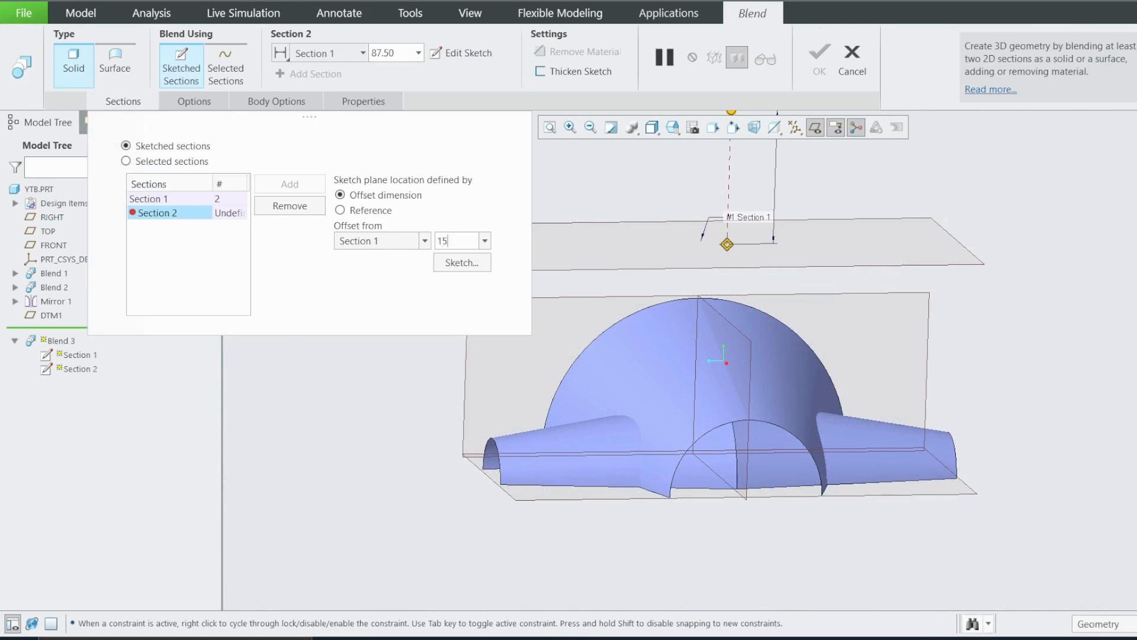
text(0)
key(Return)
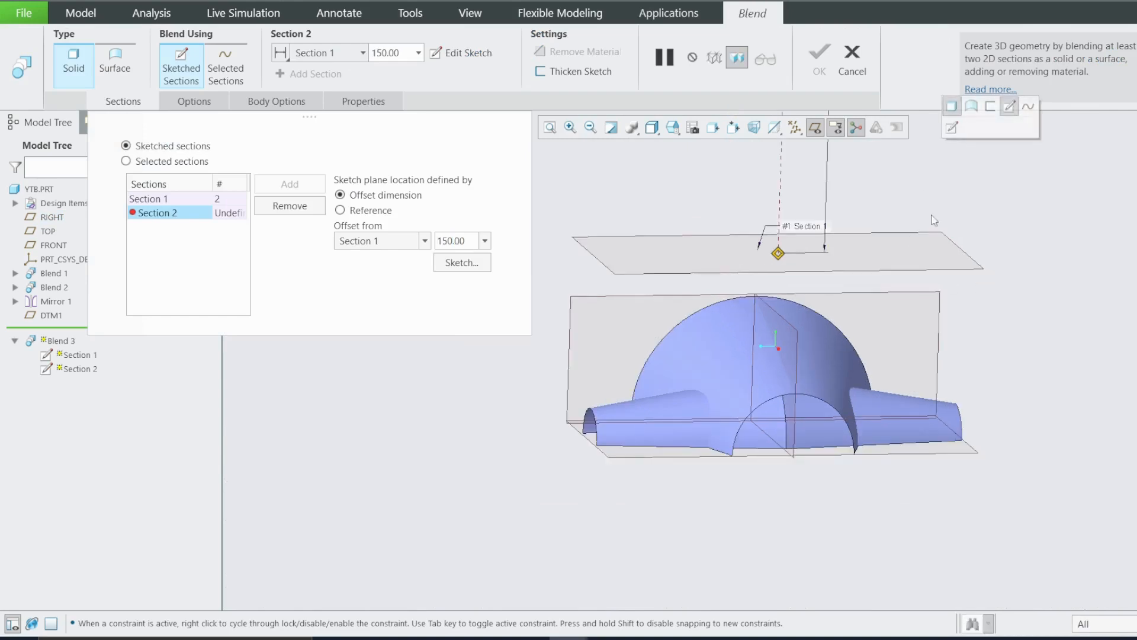
Step: Flip Section 2 to below Section 1, toward the body's base, and set its offset to 150
drag(855, 146, 852, 286)
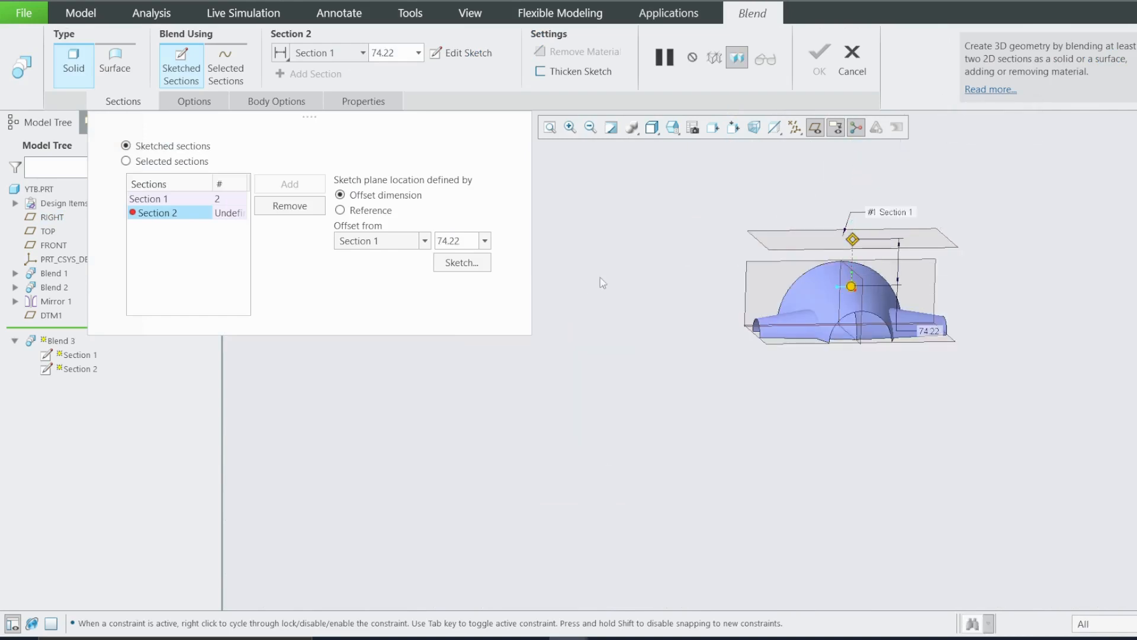
double_click(463, 243)
text(150)
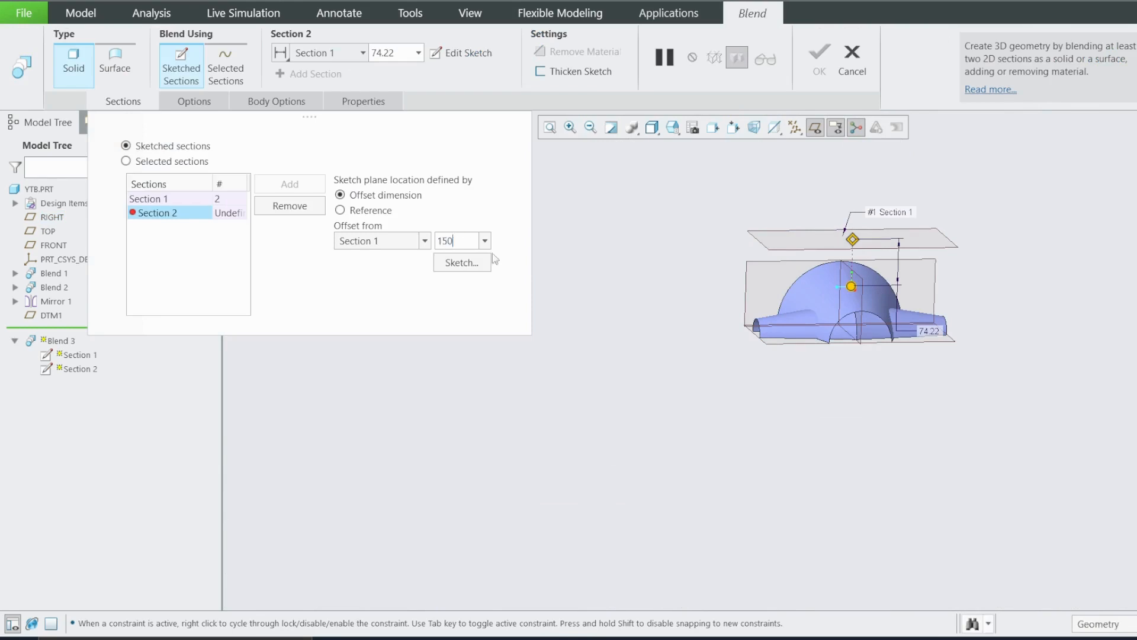
key(Return)
scroll(980, 187, down, 2)
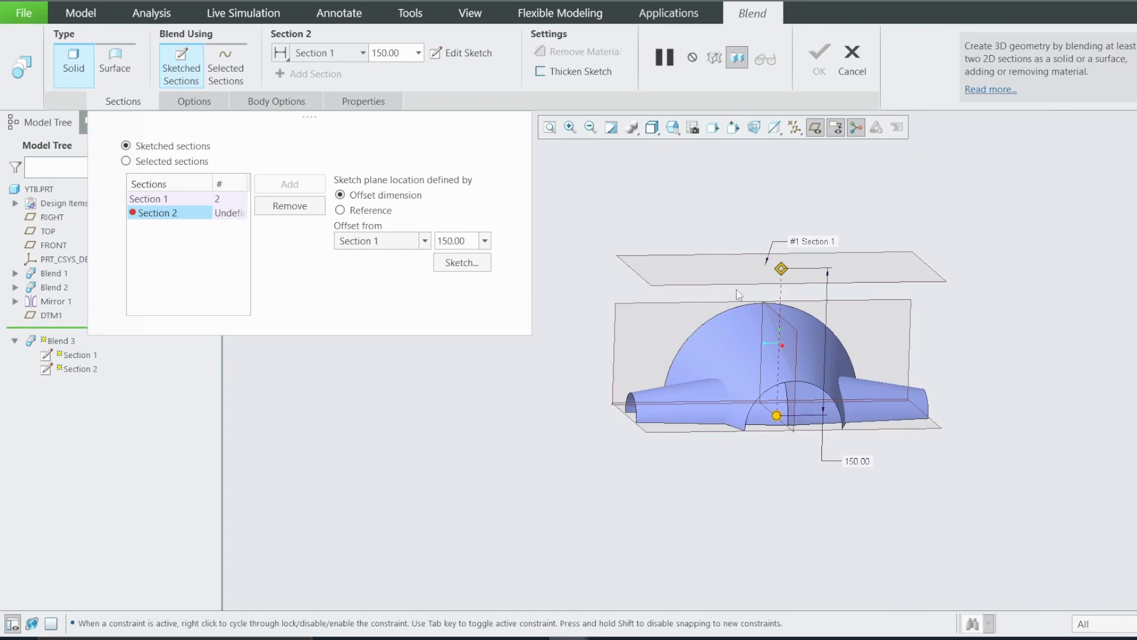
Step: Sketch a circle about 93 in diameter for Section 2, concentric with the Section 1 circle
click(465, 262)
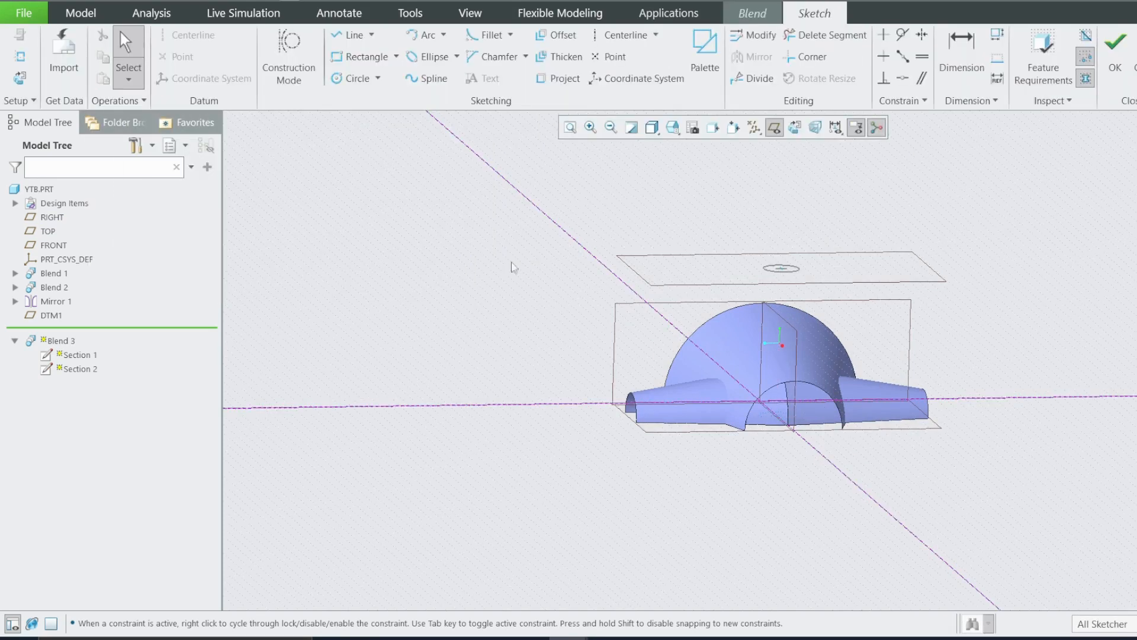
click(774, 128)
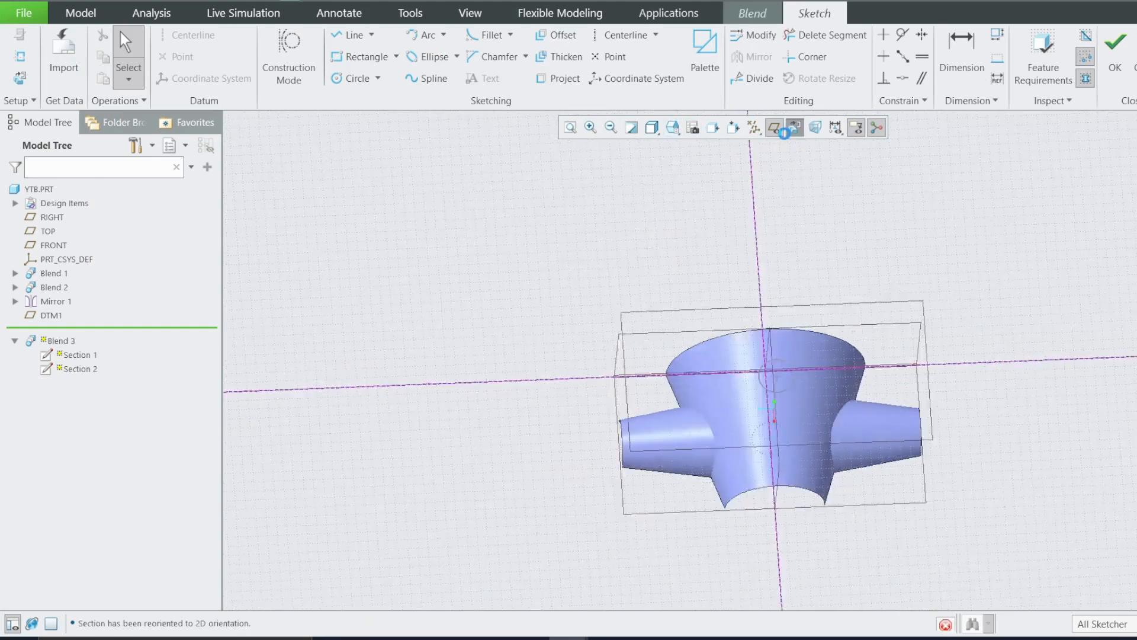
click(355, 78)
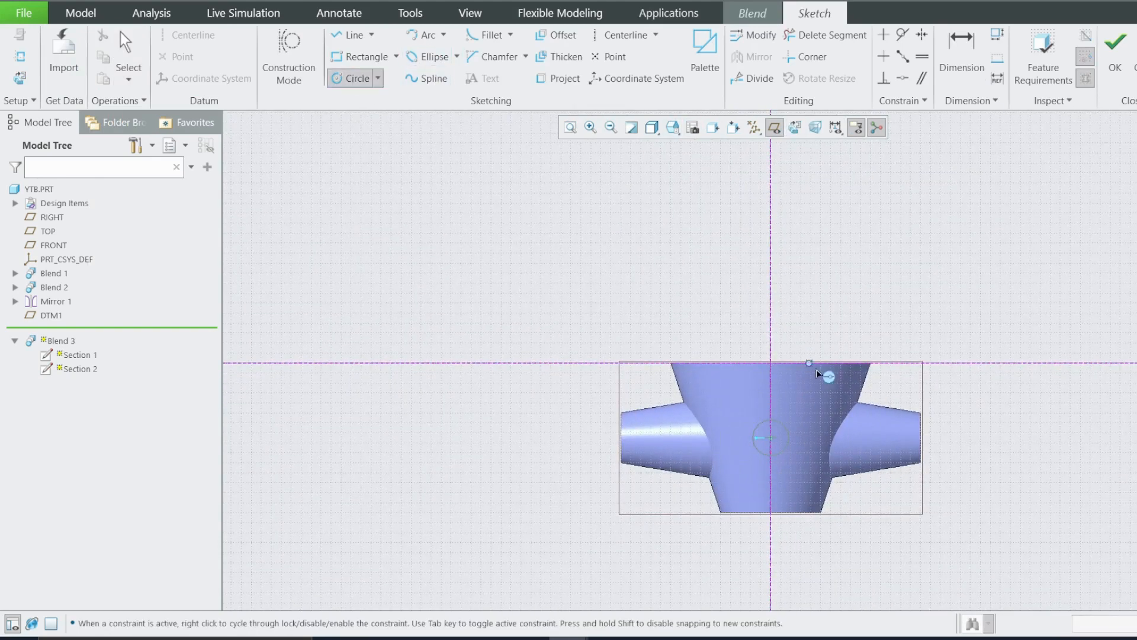
scroll(817, 391, up, 5)
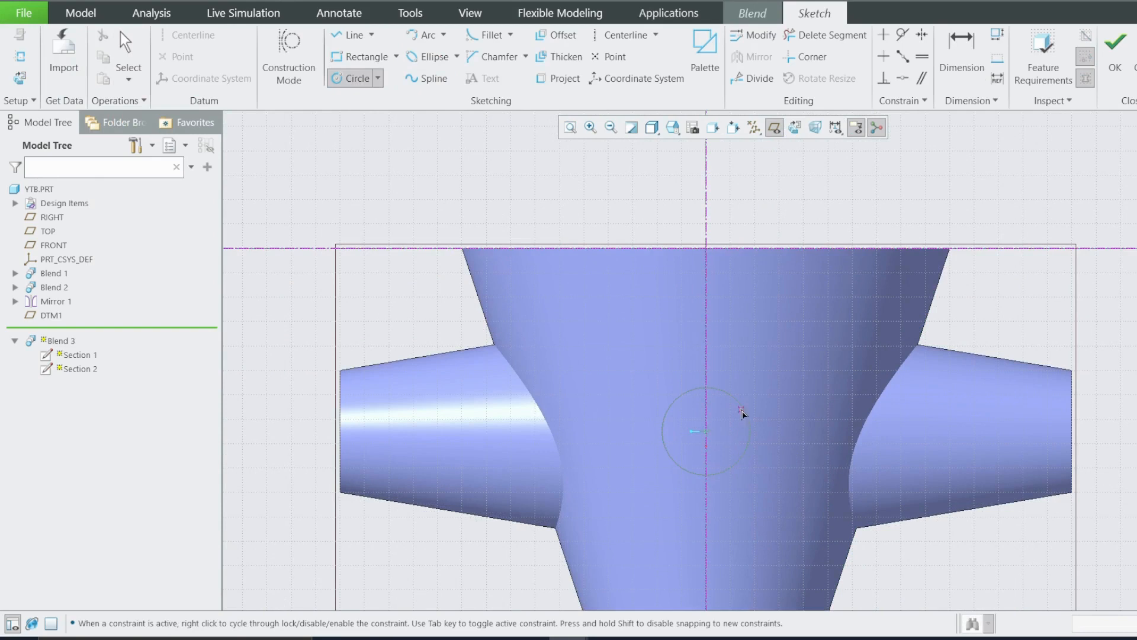
click(707, 432)
click(794, 356)
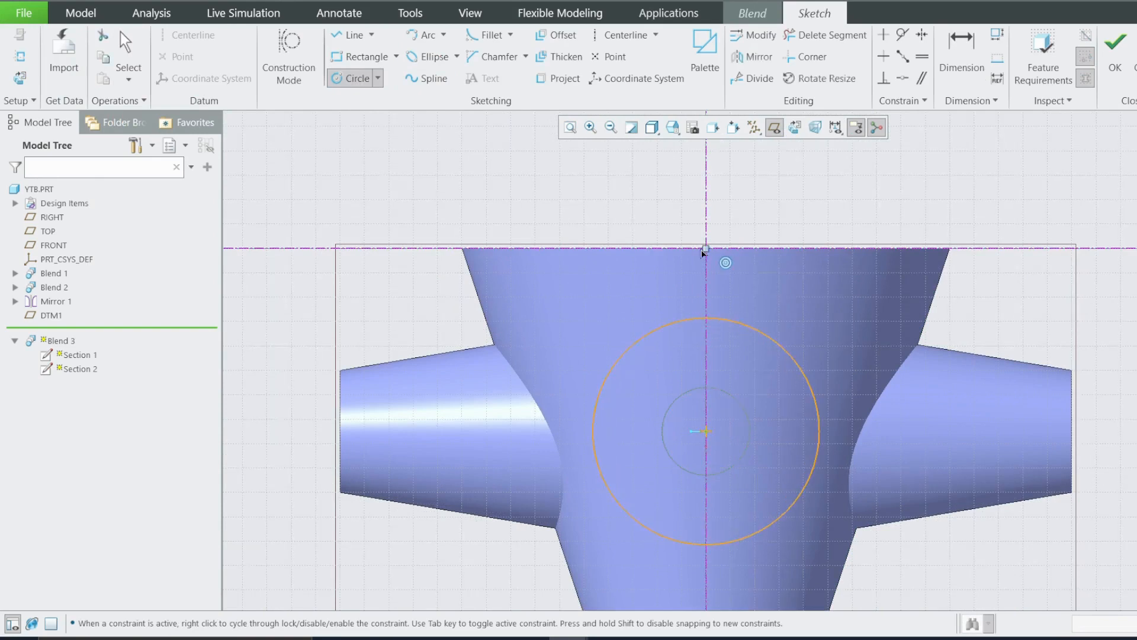
Step: Set the Section 2 circle's diameter to 72 and finish the sketch
double_click(568, 322)
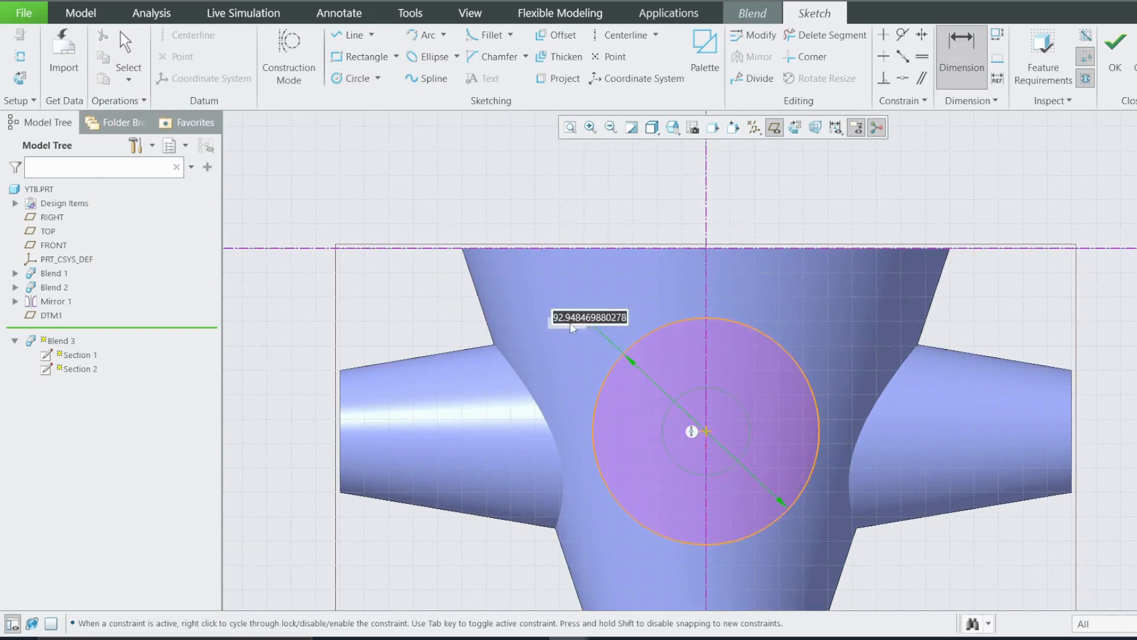
text(72)
key(Return)
key(ctrl+d)
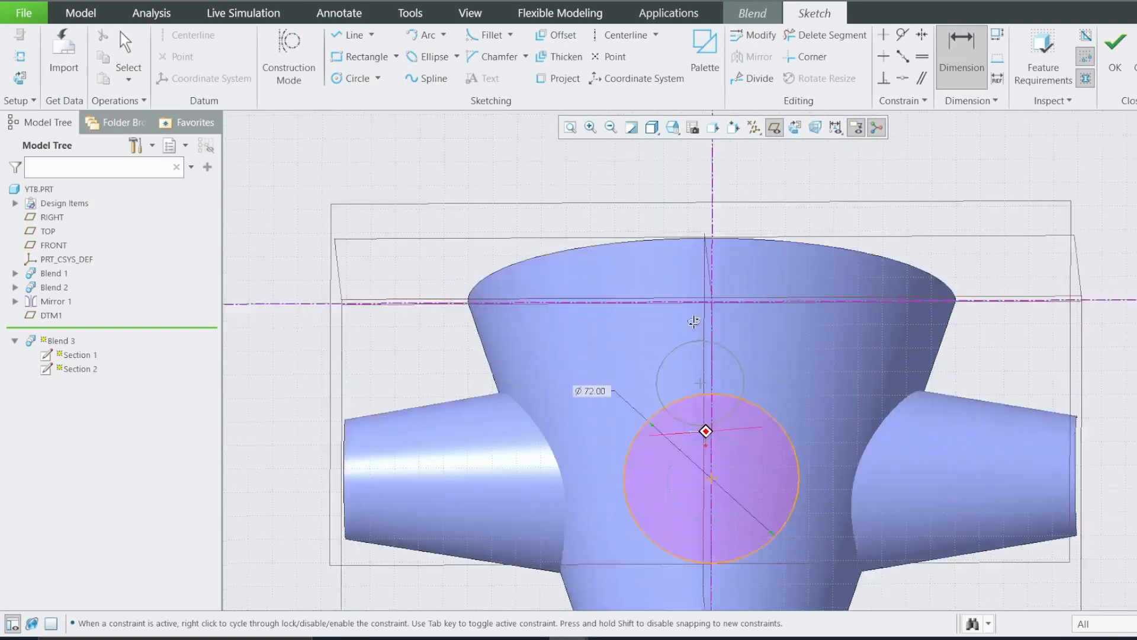
click(1115, 53)
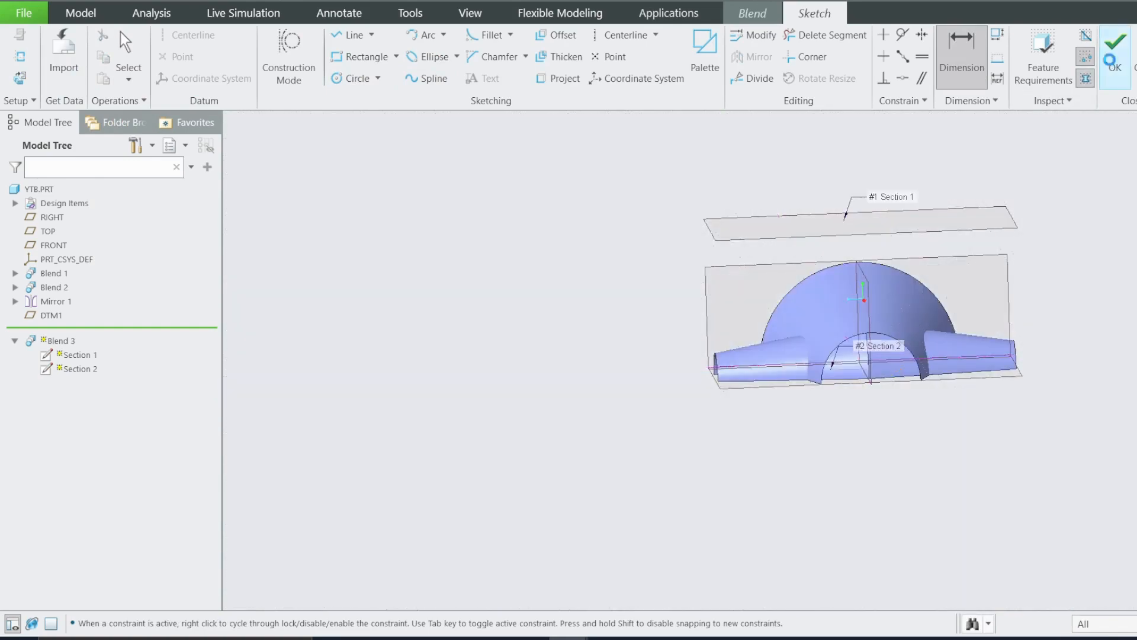
Step: Change the vertical boss blend to a surface, complete it and hide the datum planes
click(115, 64)
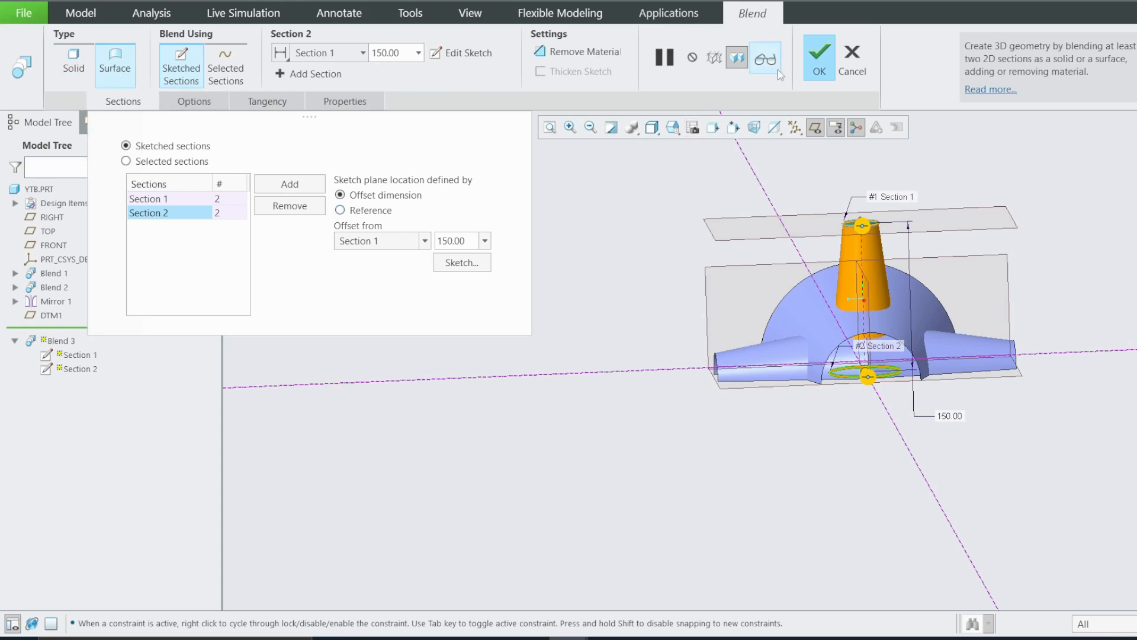
click(818, 65)
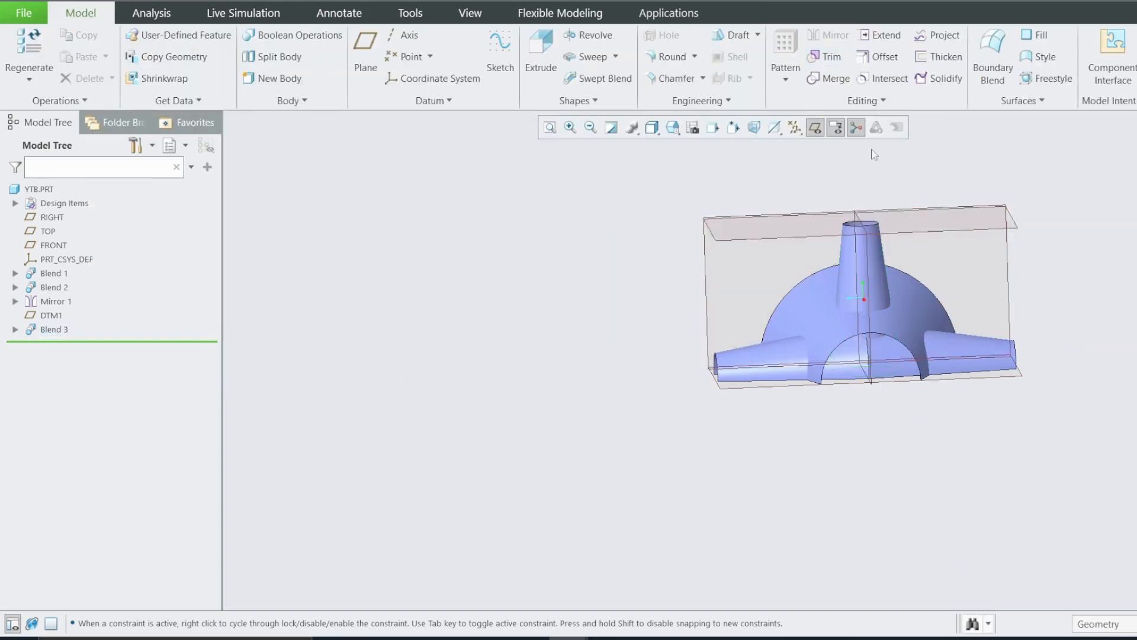
click(816, 127)
Step: Merge the main body quilt with the left side arm, keeping the body outside the intersection and the arm's outward portion
scroll(869, 262, up, 3)
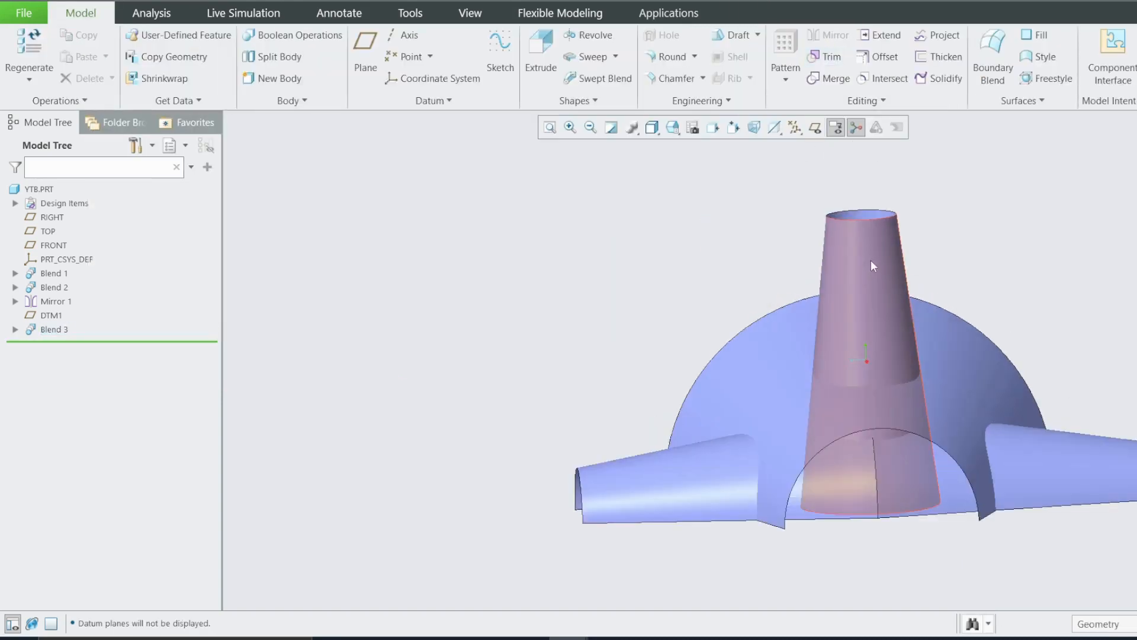
mouse_move(870, 261)
middle_down()
mouse_move(875, 215)
mouse_move(1015, 300)
mouse_move(829, 270)
mouse_move(655, 264)
mouse_move(923, 263)
mouse_move(843, 251)
mouse_move(868, 241)
mouse_move(840, 250)
mouse_move(848, 264)
middle_up()
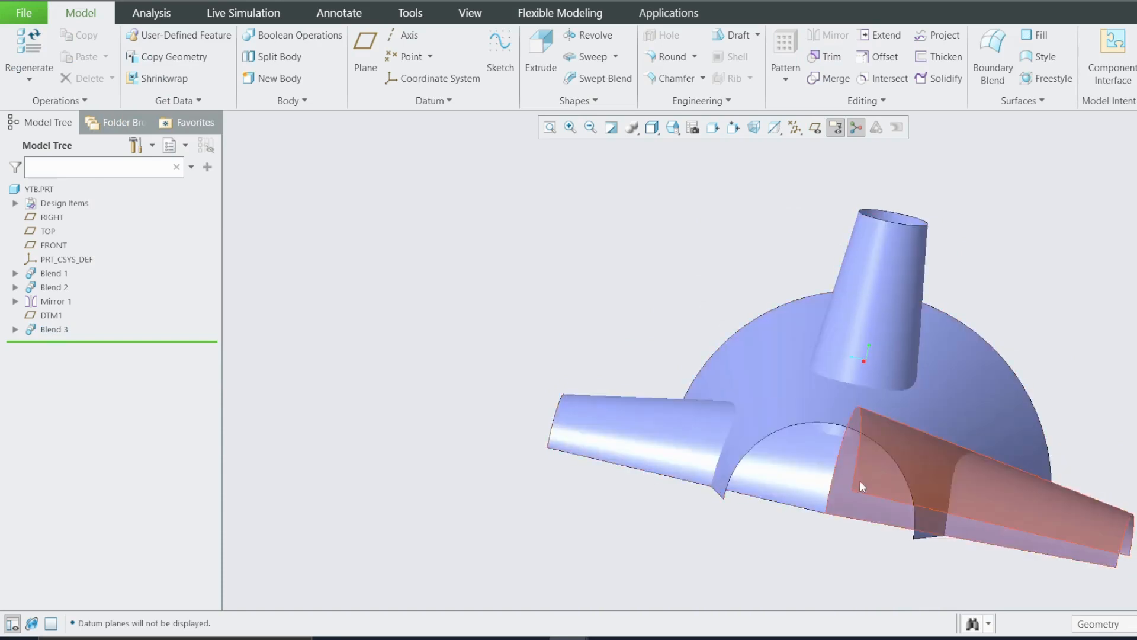
click(821, 78)
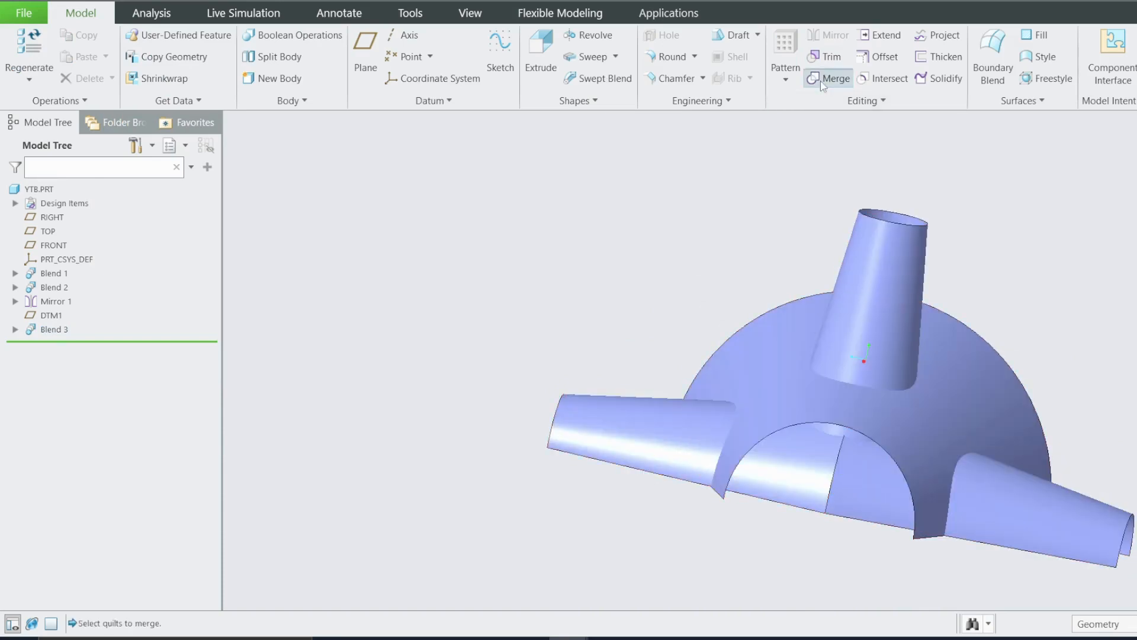
click(772, 353)
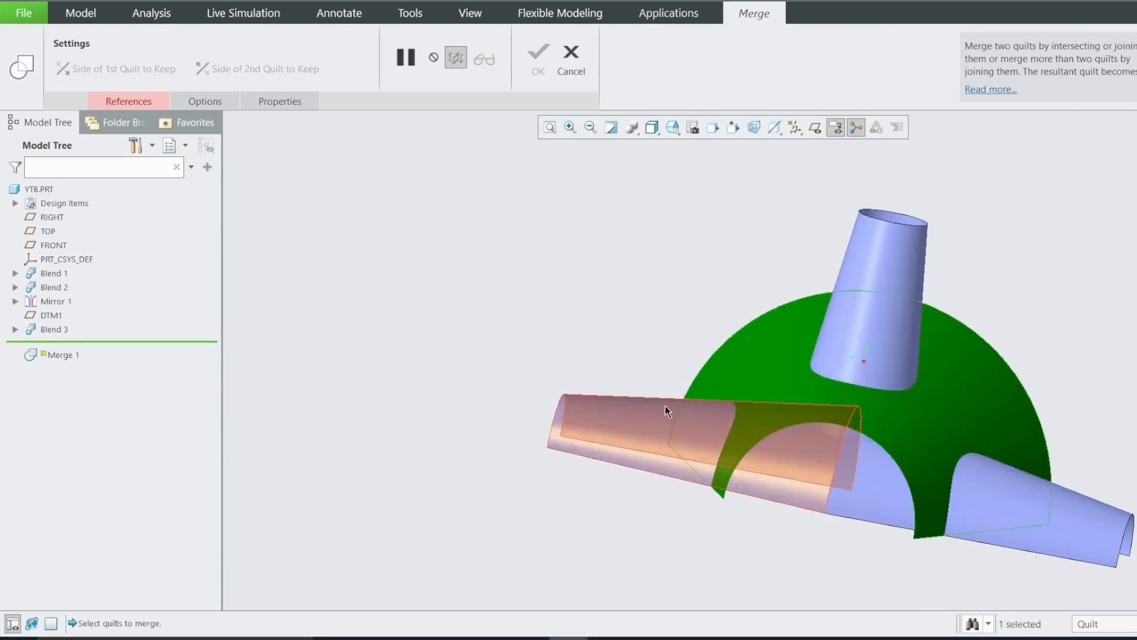
click(671, 424)
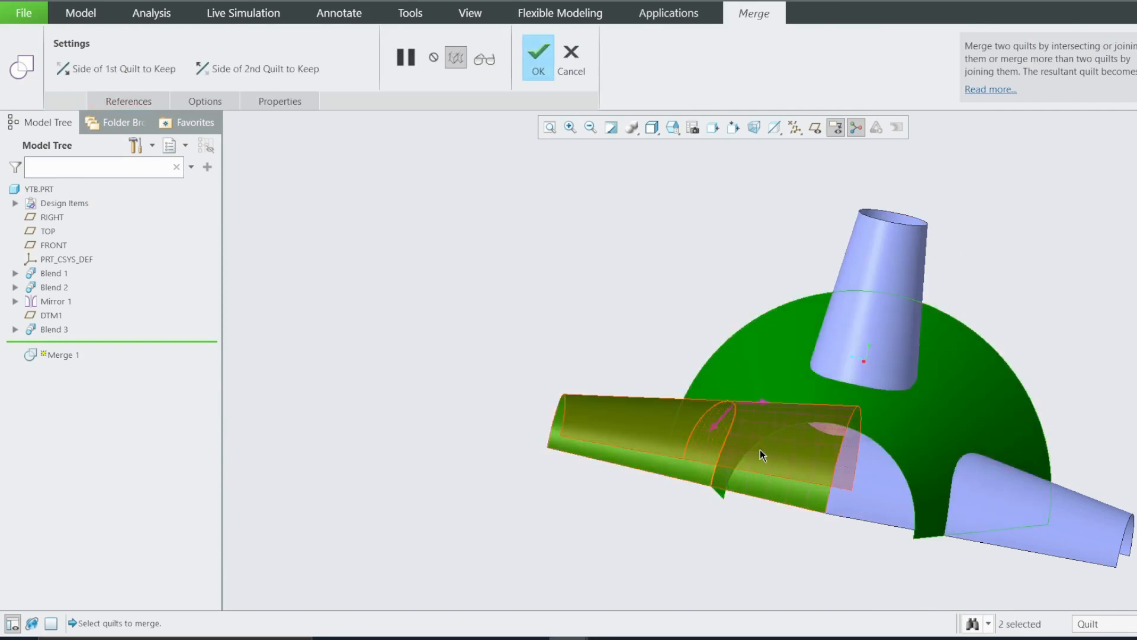
middle_drag(800, 425, 836, 434)
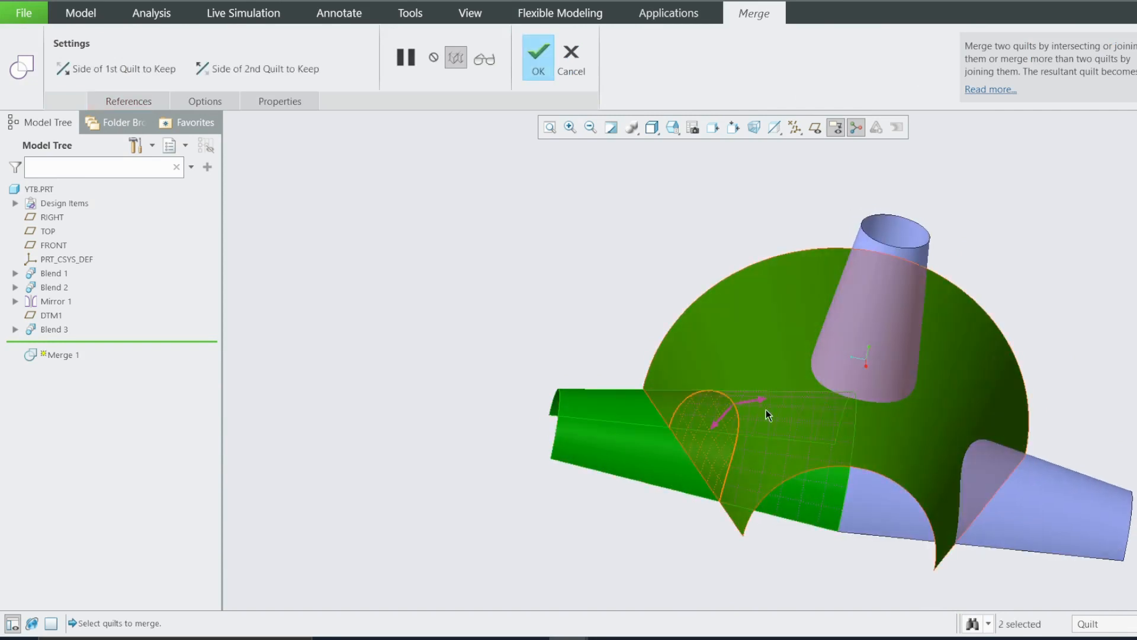
click(755, 398)
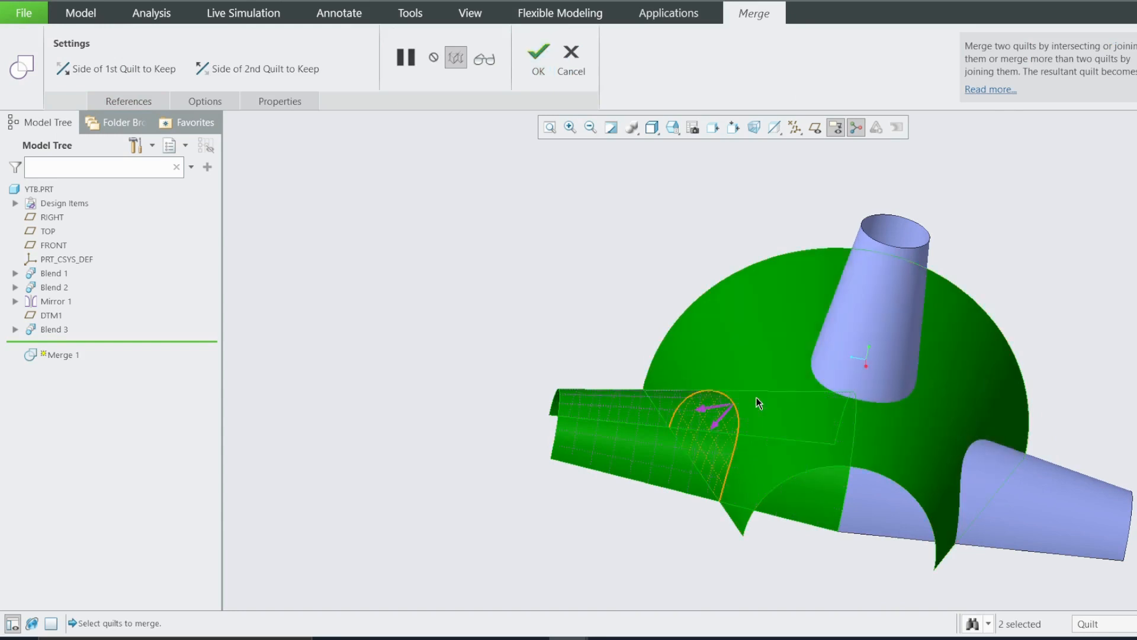
click(715, 420)
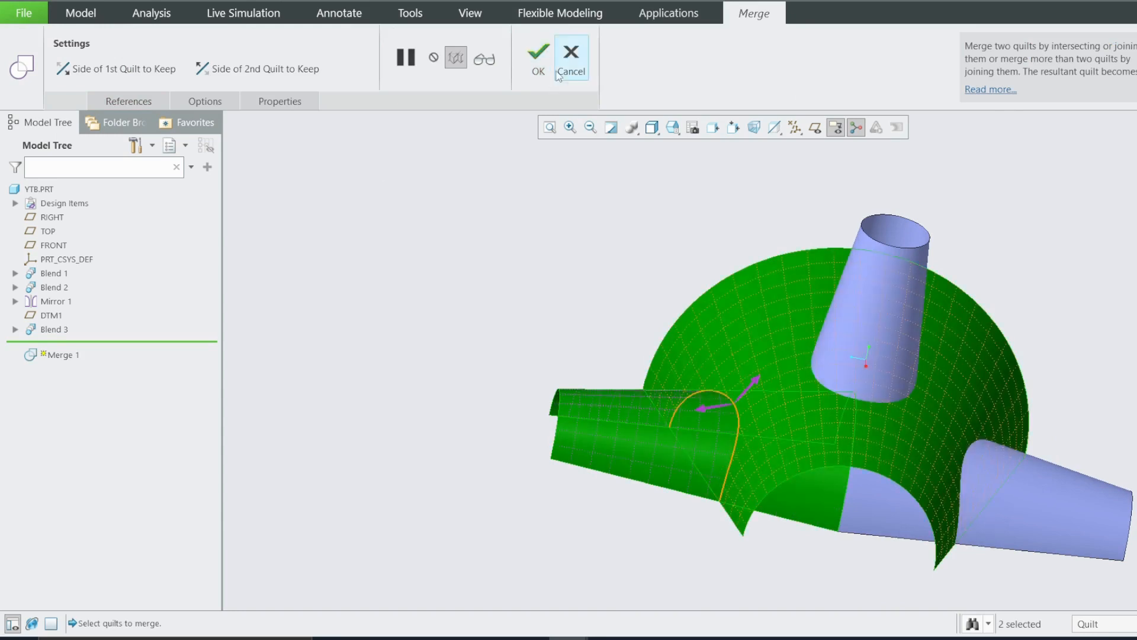
click(538, 62)
Step: Merge the combined body quilt with the opposite mirrored arm, keeping the body and the arm's outward portion
click(829, 78)
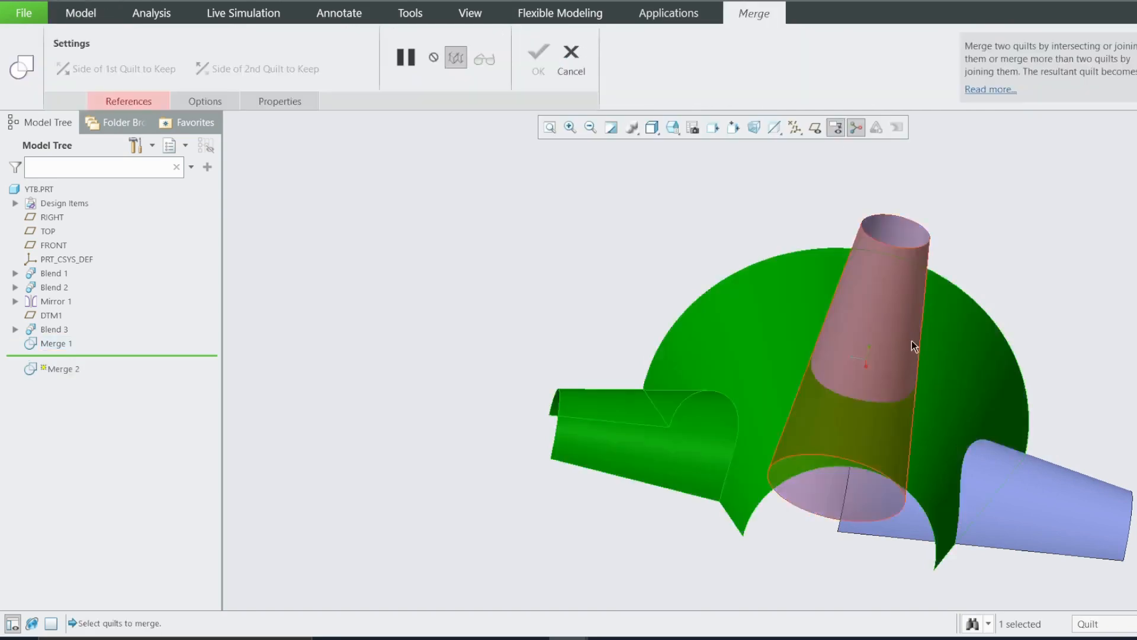
ctrl+click(1022, 475)
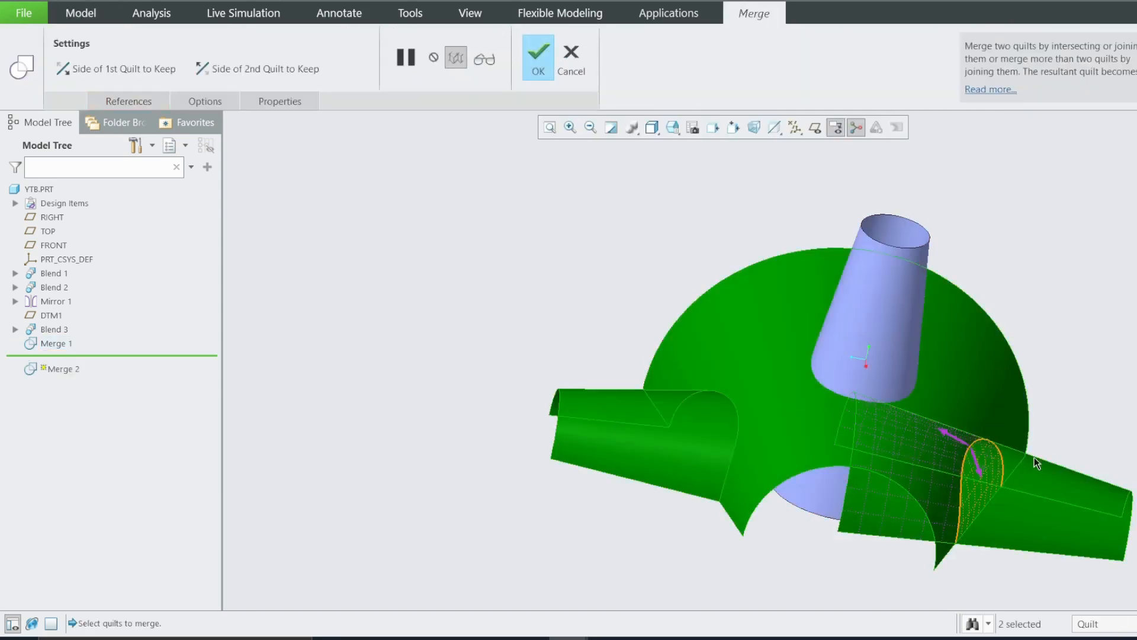
click(978, 467)
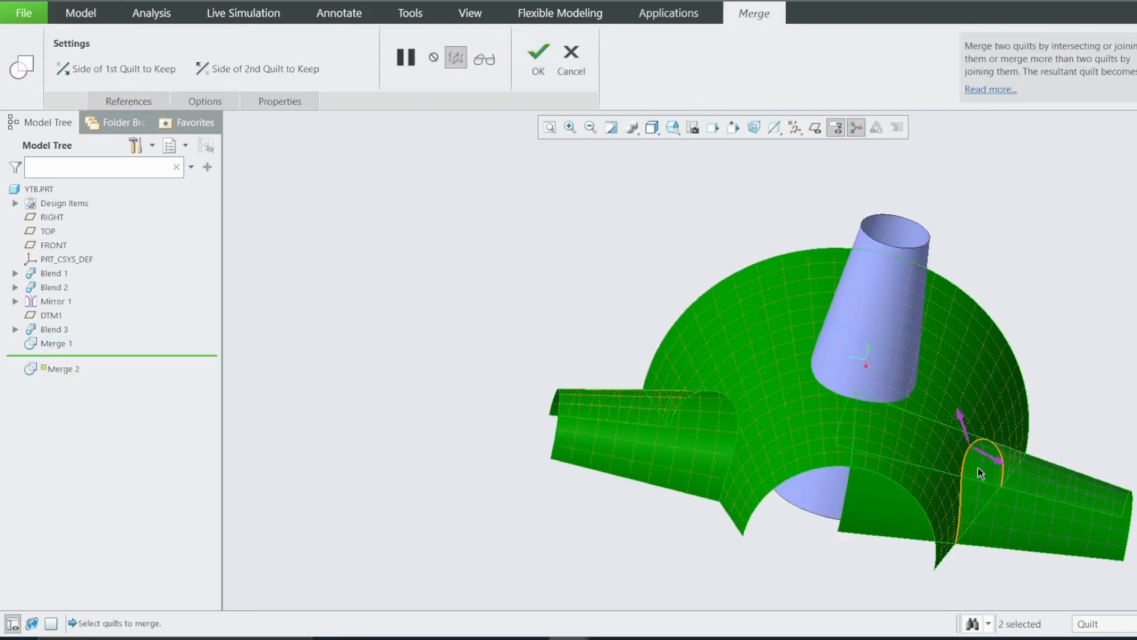
click(538, 59)
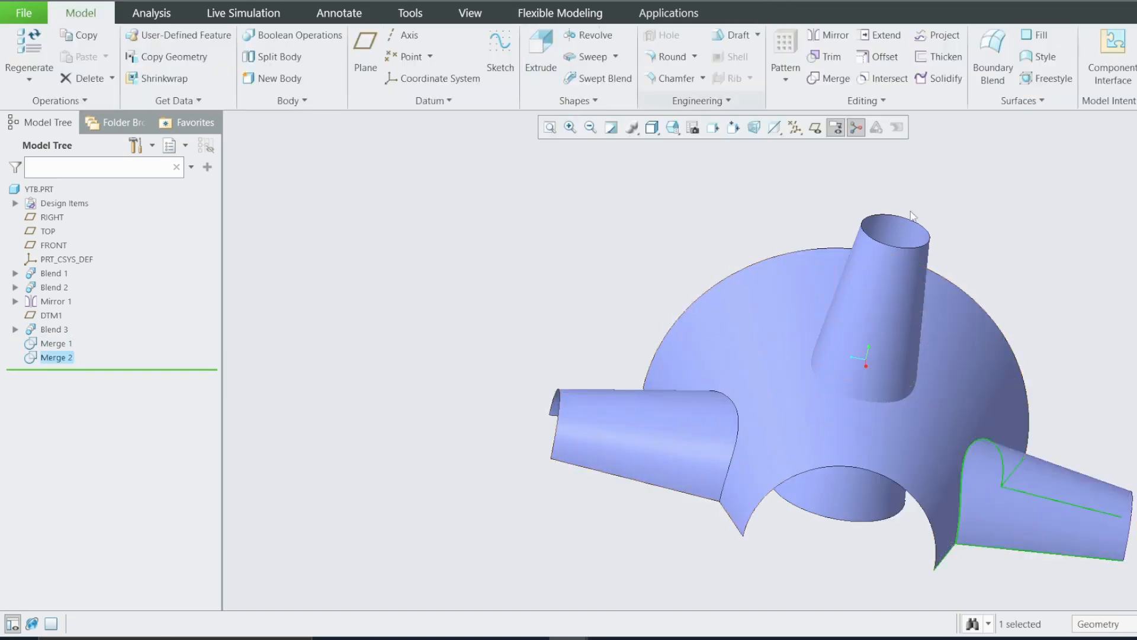
Step: Merge the combined quilt with the vertical boss, keeping the body around the boss and the boss's portion above it
click(833, 79)
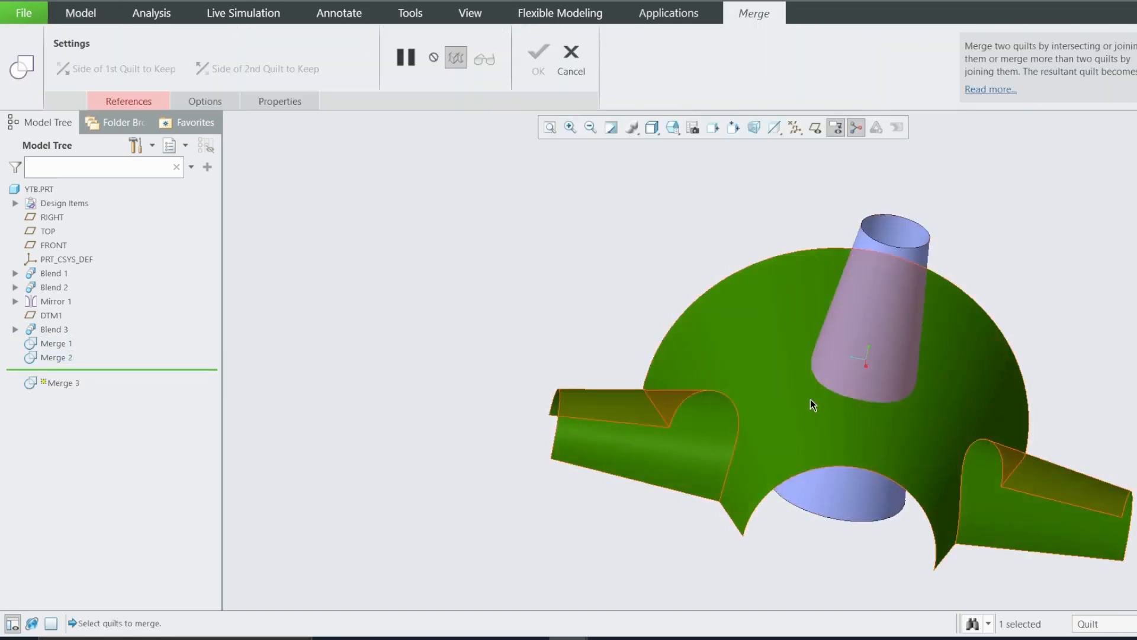
click(867, 329)
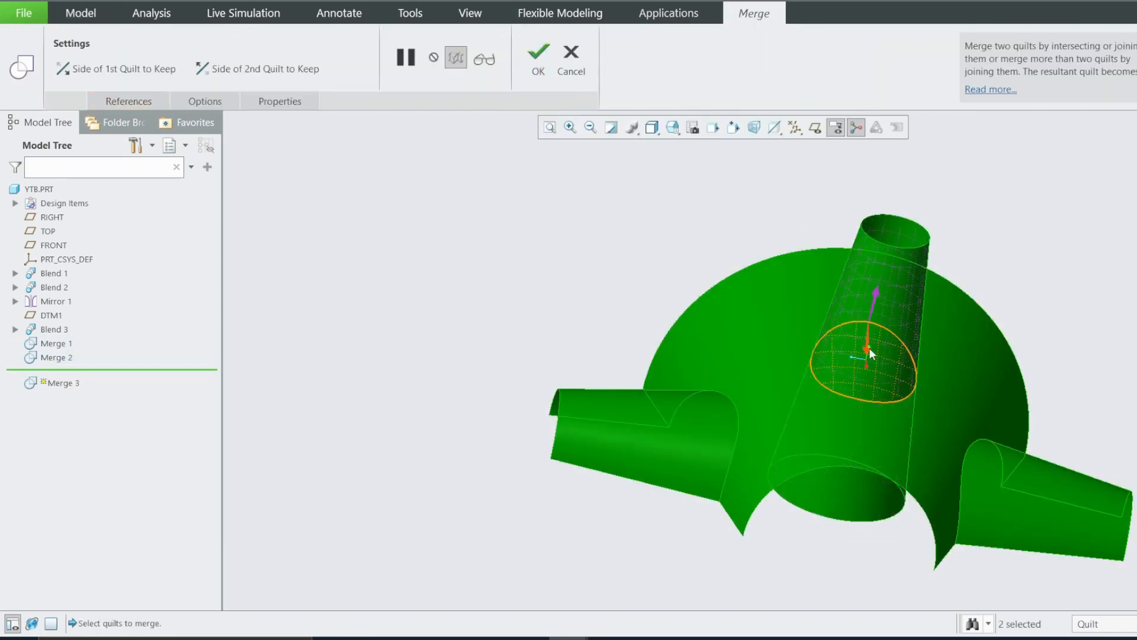
mouse_move(873, 370)
middle_down()
mouse_move(866, 358)
mouse_move(876, 358)
middle_up()
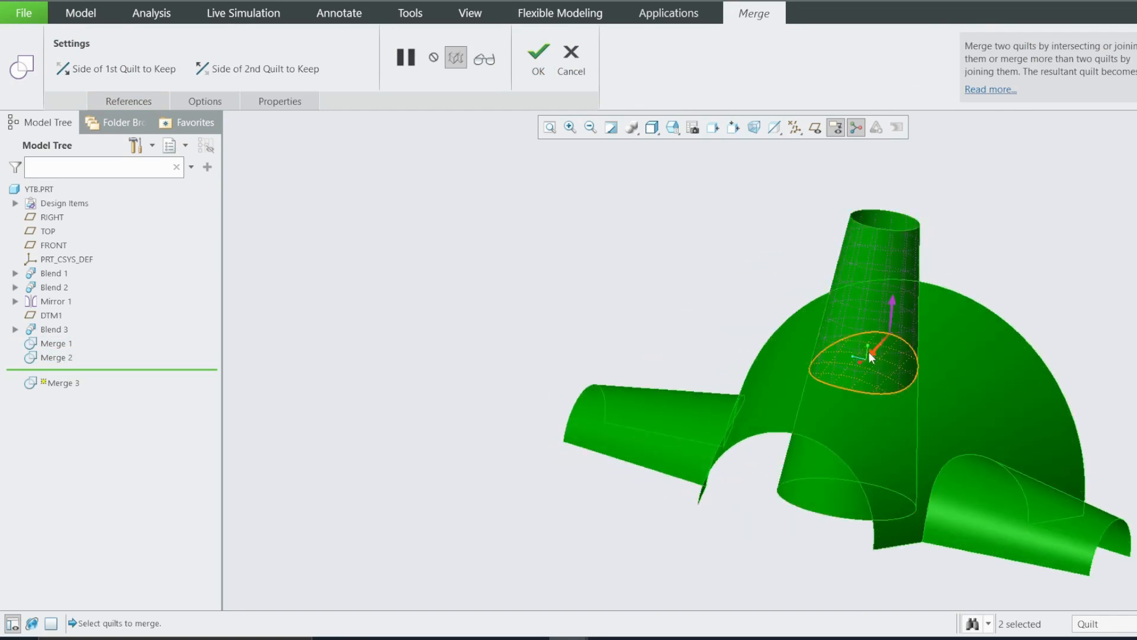
click(538, 59)
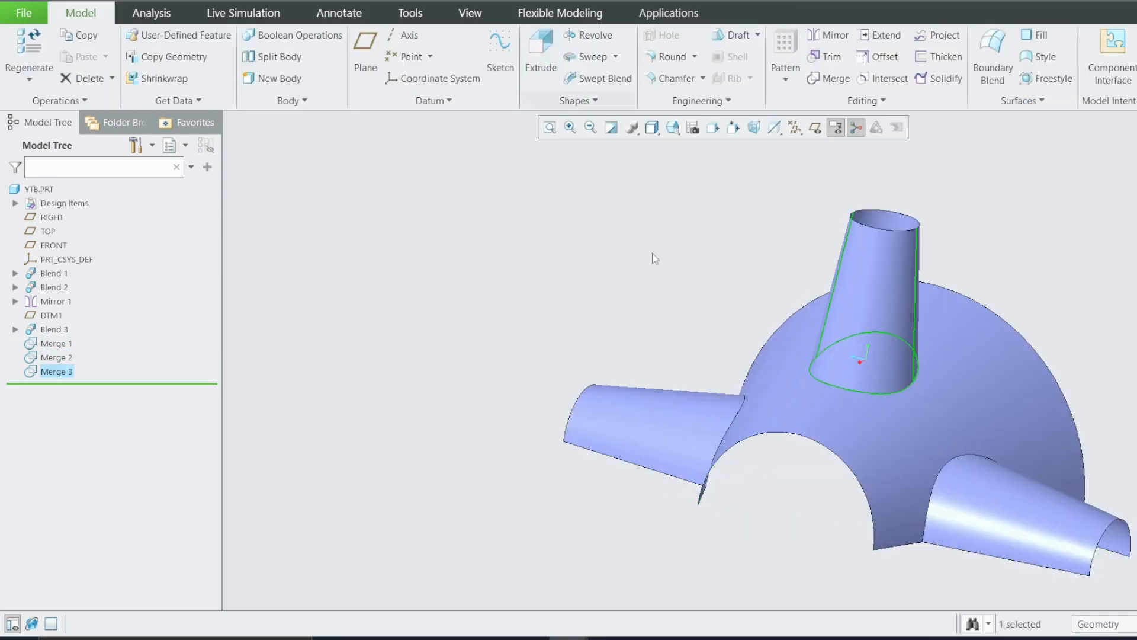
middle_drag(659, 307, 566, 305)
click(553, 302)
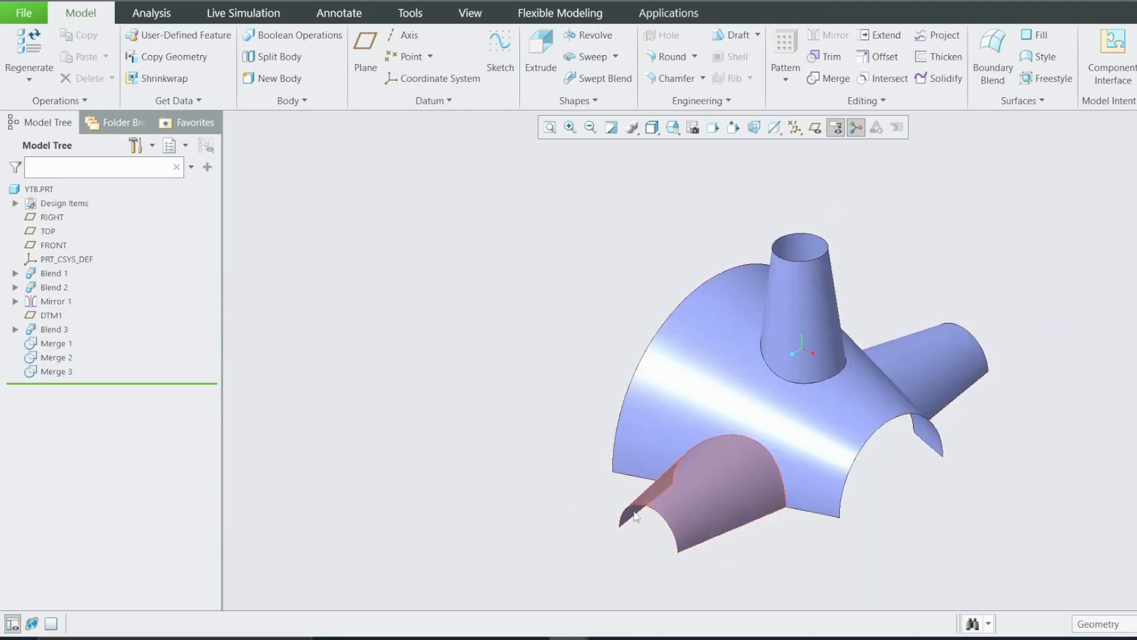
Step: Show the datum planes again and hide only the TOP plane
click(815, 127)
middle_drag(833, 343, 802, 348)
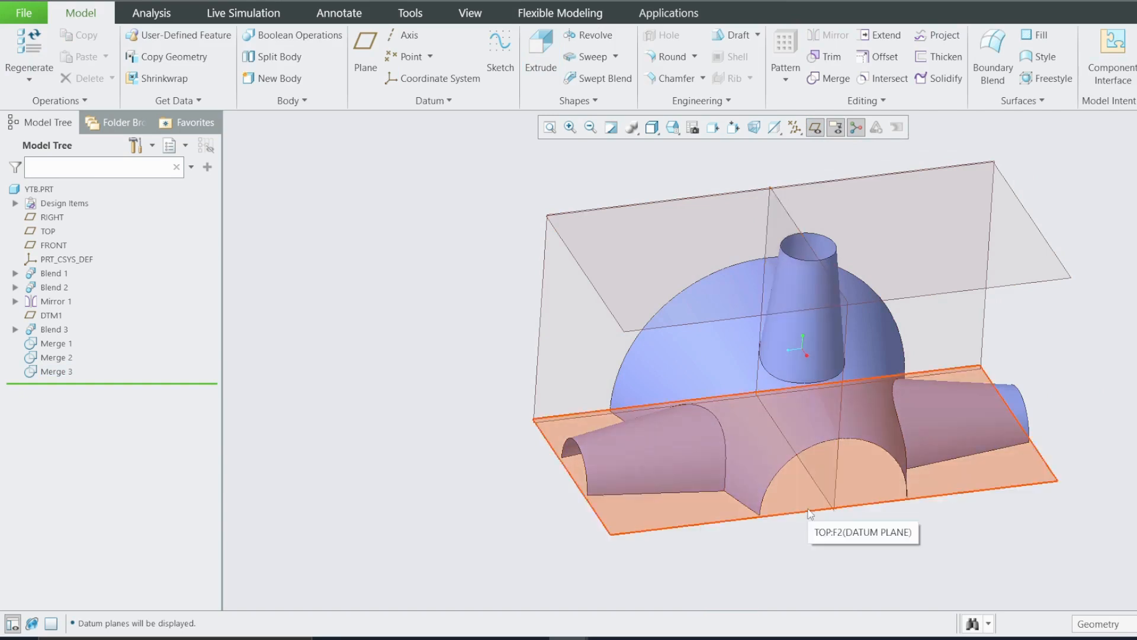
click(637, 521)
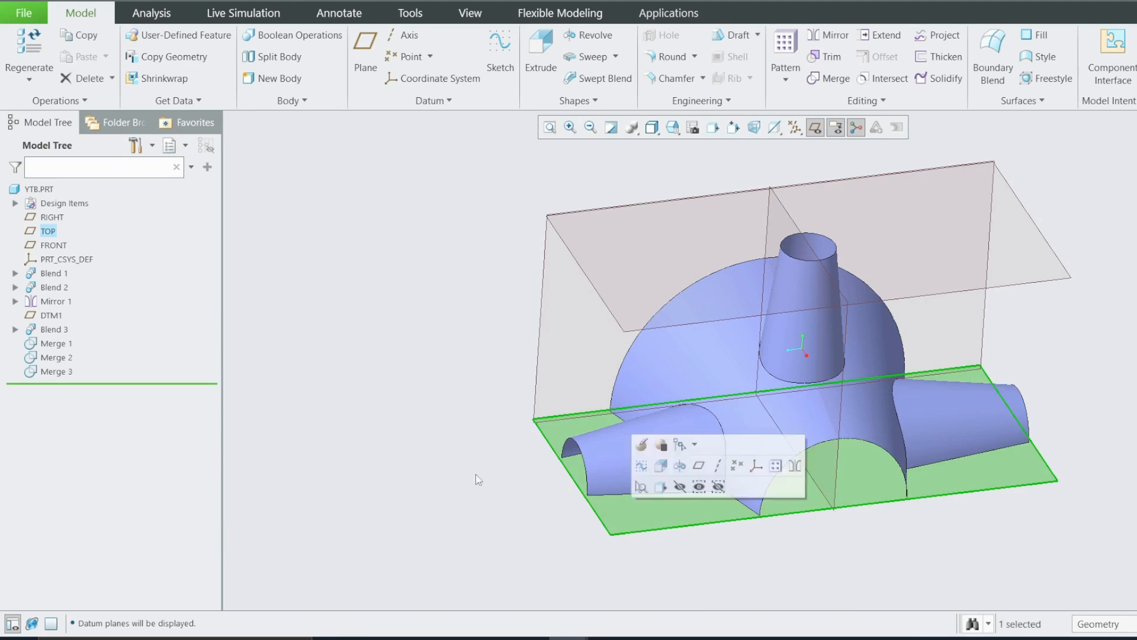
right_click(48, 231)
click(79, 201)
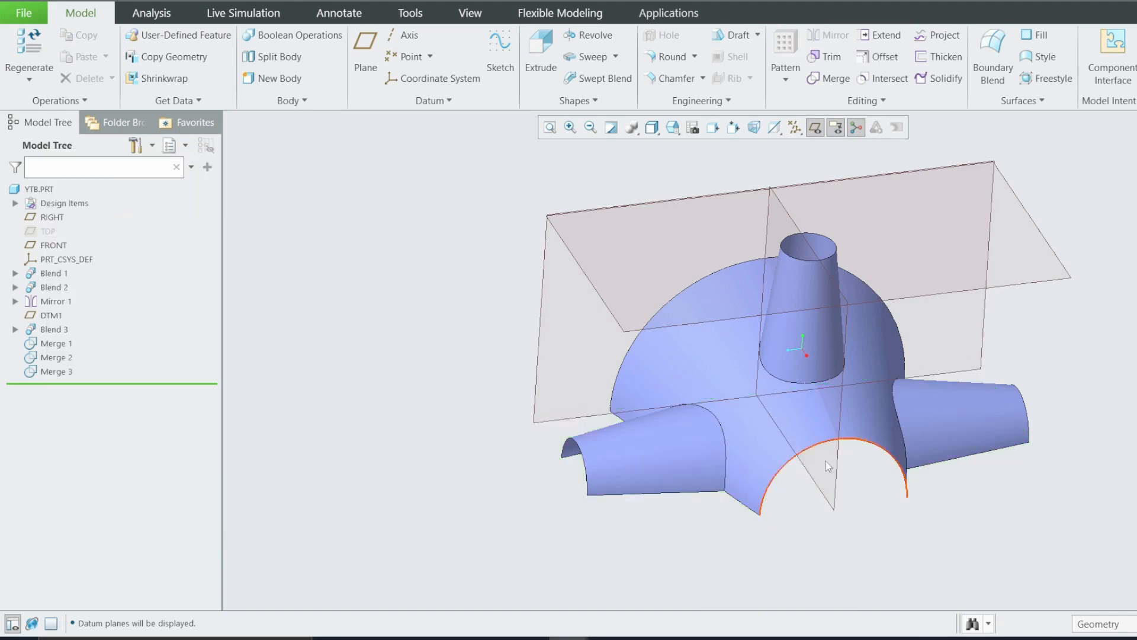
Step: Create a datum plane parallel to the FRONT plane, passing through the lower end vertex of the left side arm
click(839, 492)
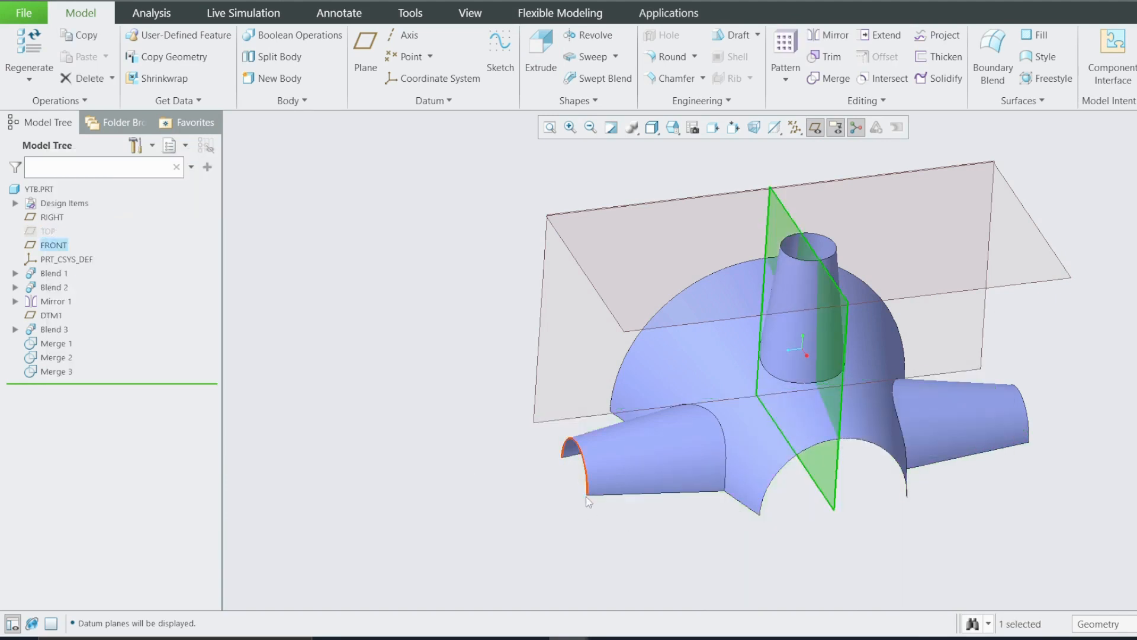
scroll(588, 502, up, 5)
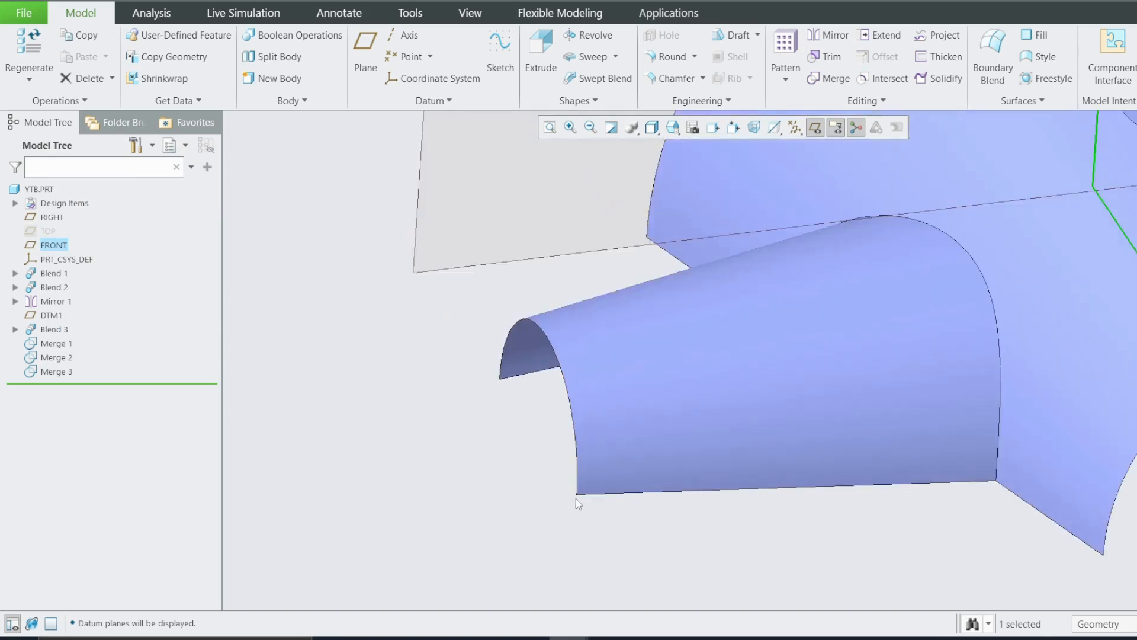
click(576, 494)
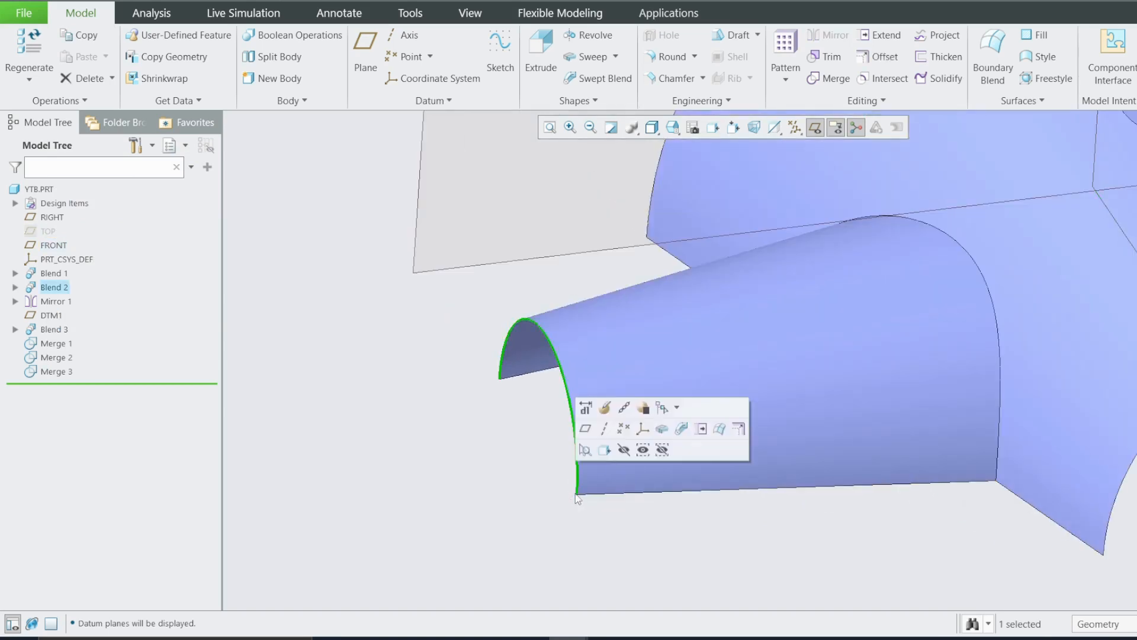
scroll(474, 420, down, 4)
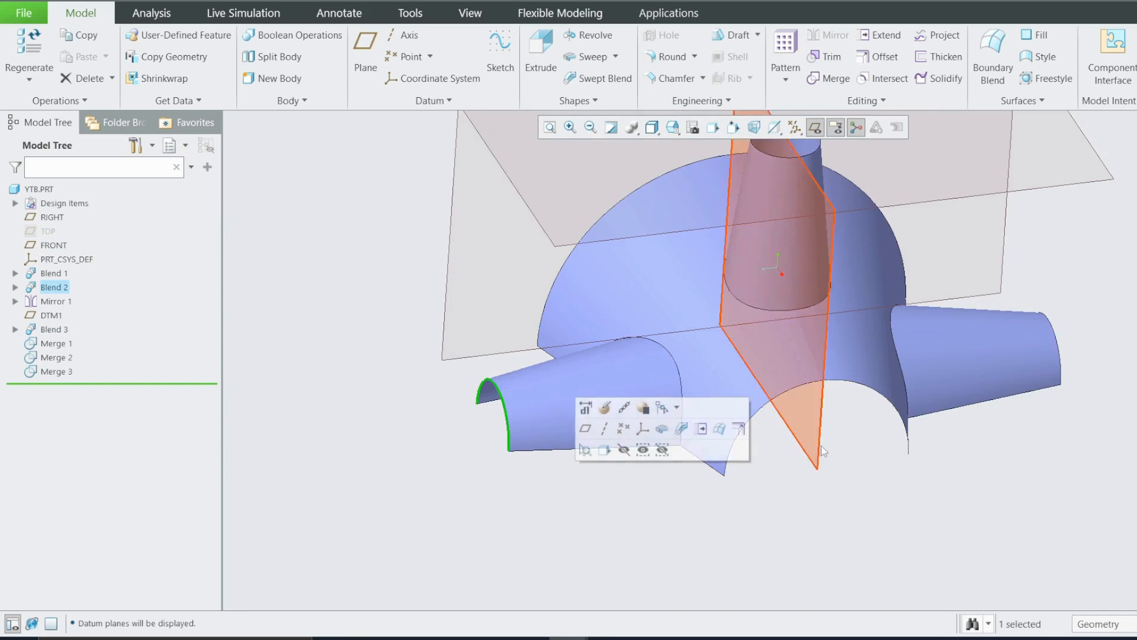
click(820, 450)
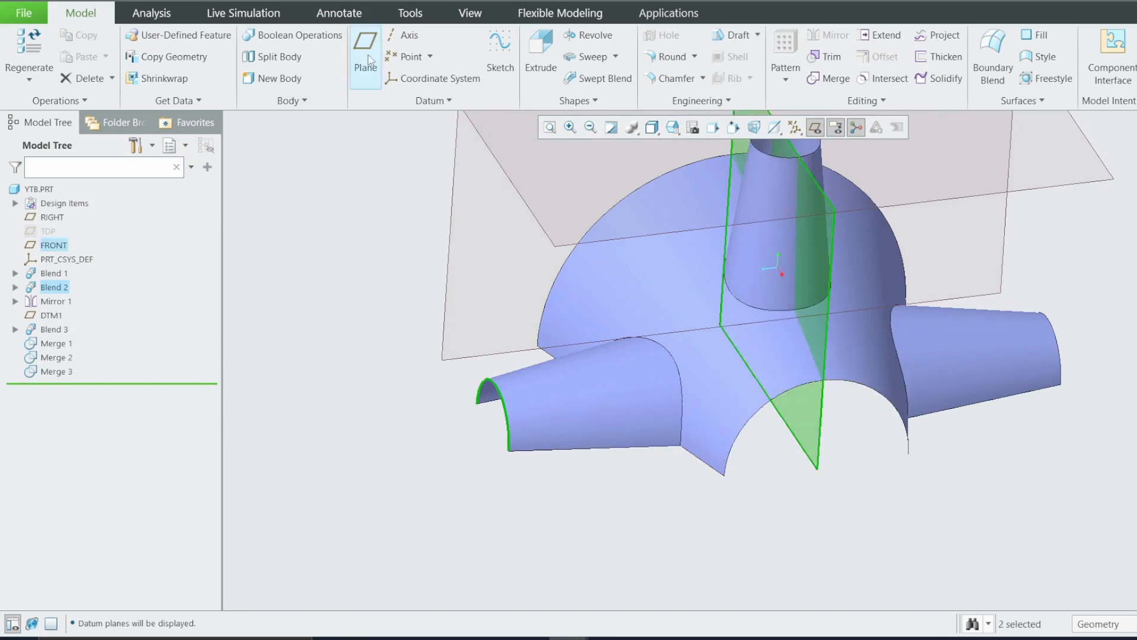
click(368, 55)
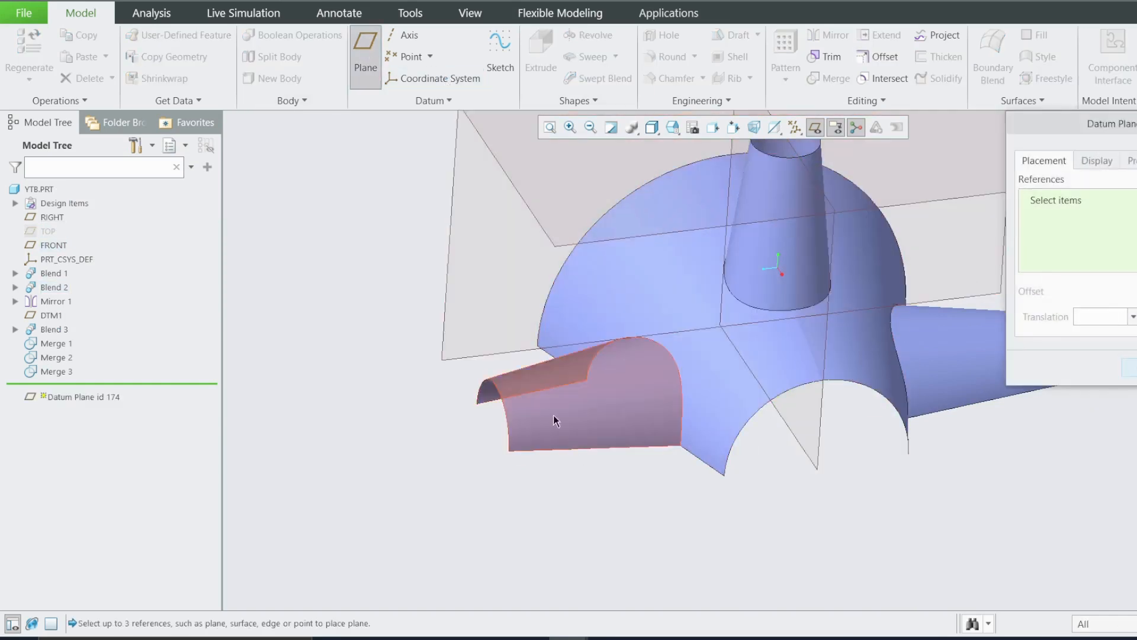
click(510, 450)
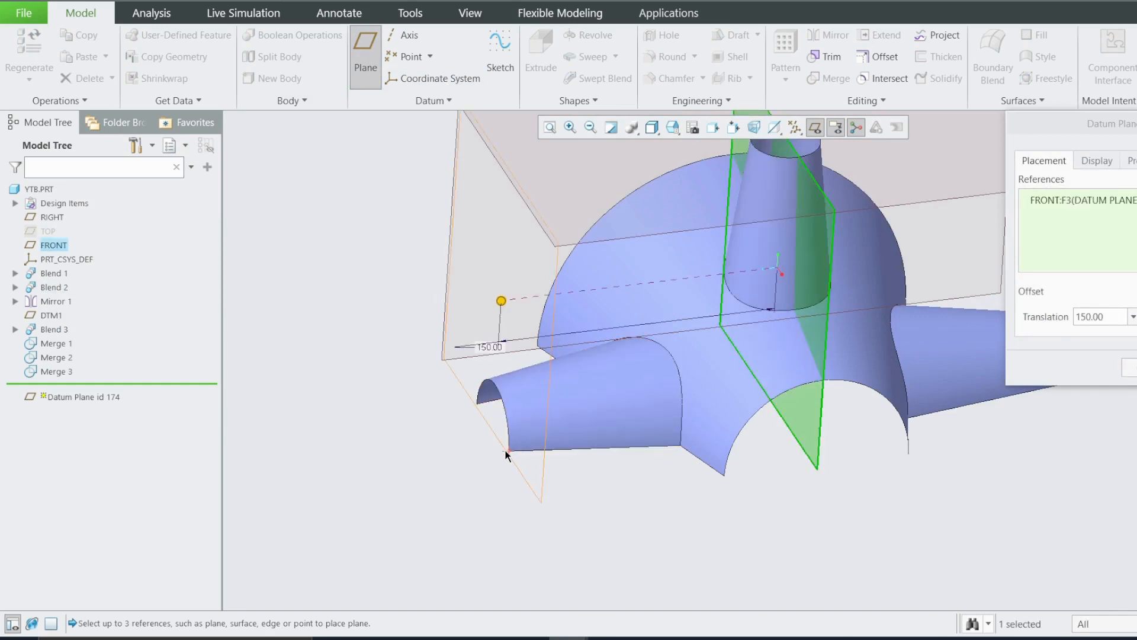
click(506, 452)
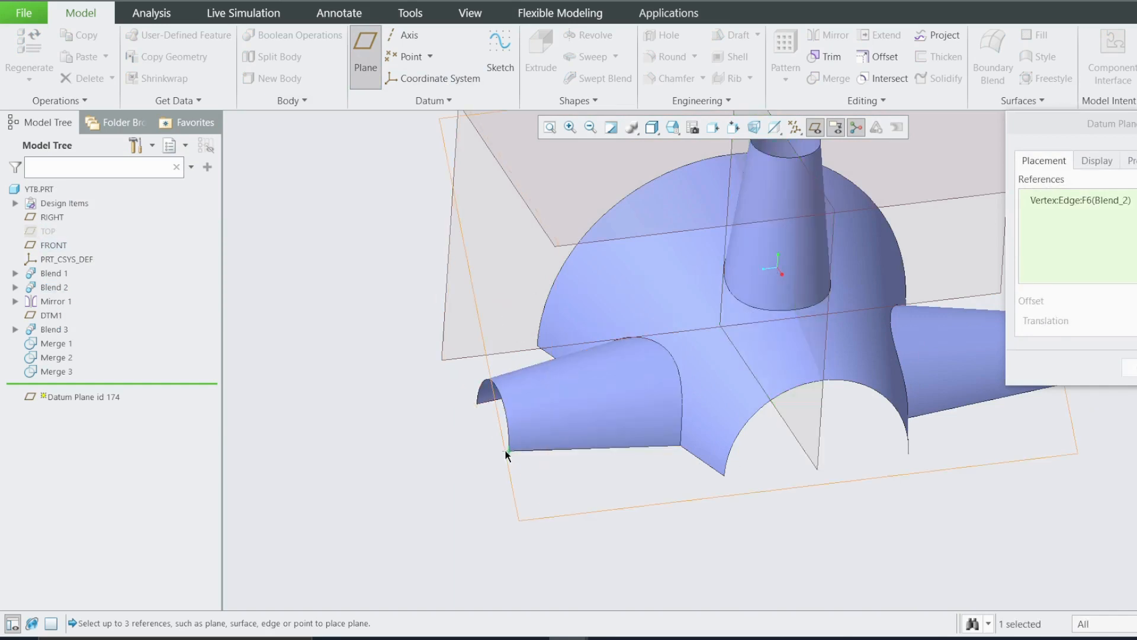
ctrl+click(819, 468)
click(1132, 367)
Step: Create a datum plane parallel to FRONT through the lower end vertex of the opposite mirrored side arm
scroll(616, 416, up, 5)
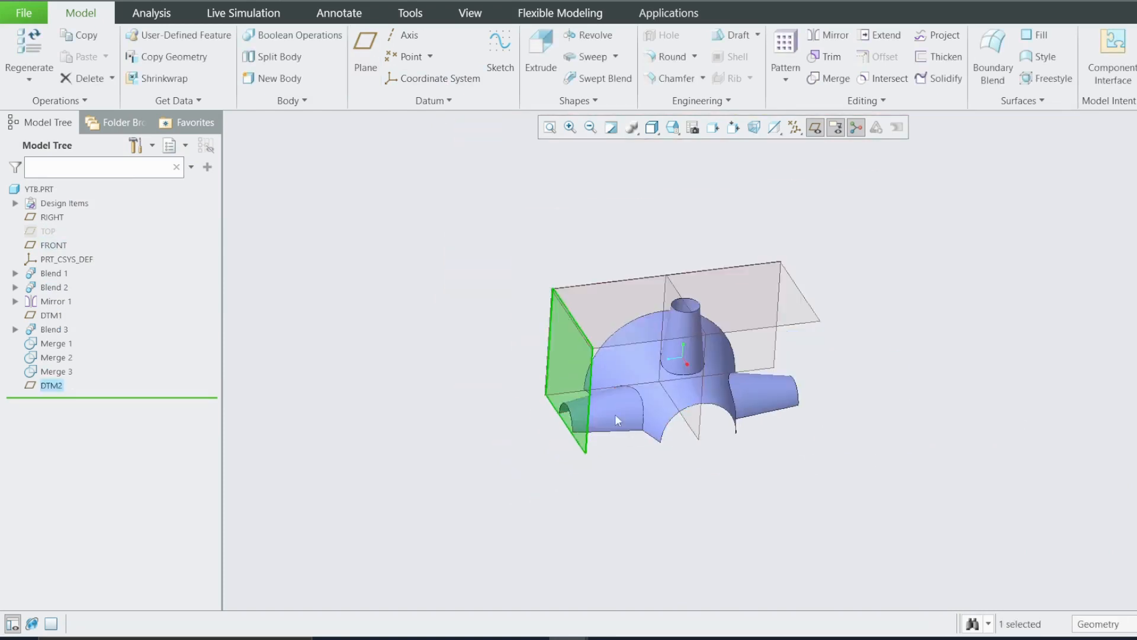
click(797, 419)
scroll(709, 416, down, 5)
click(366, 53)
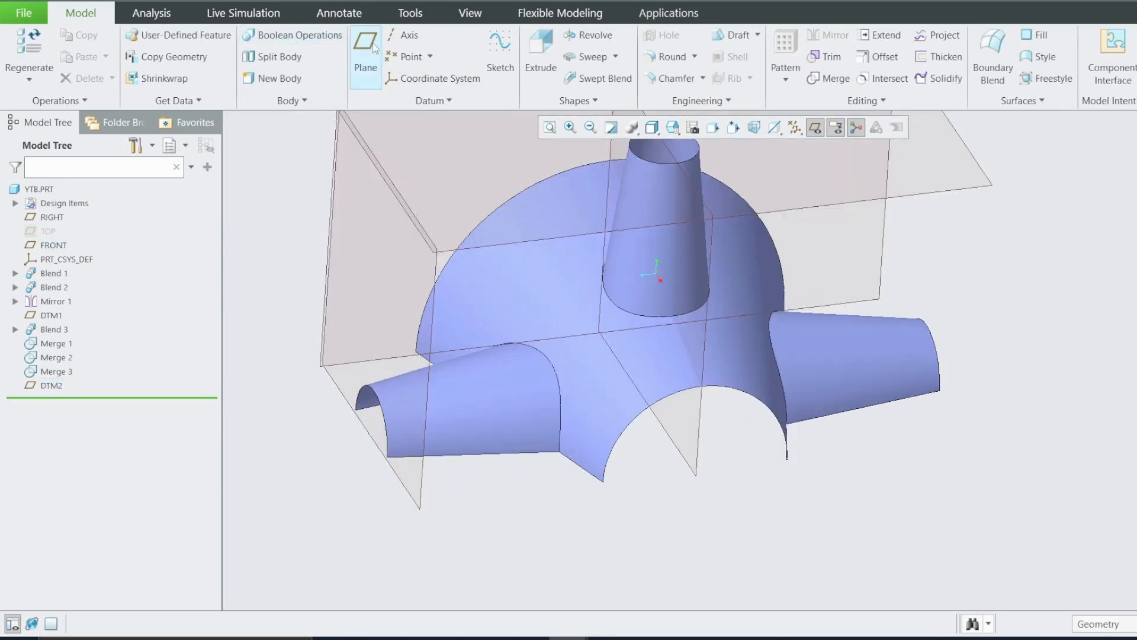
click(690, 477)
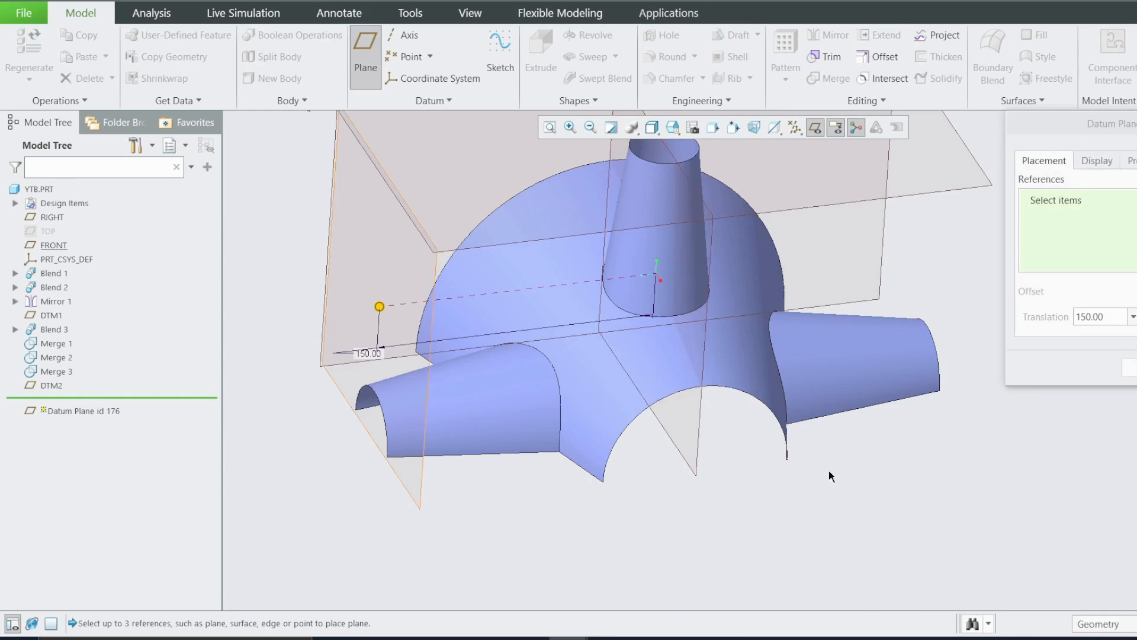
ctrl+click(939, 391)
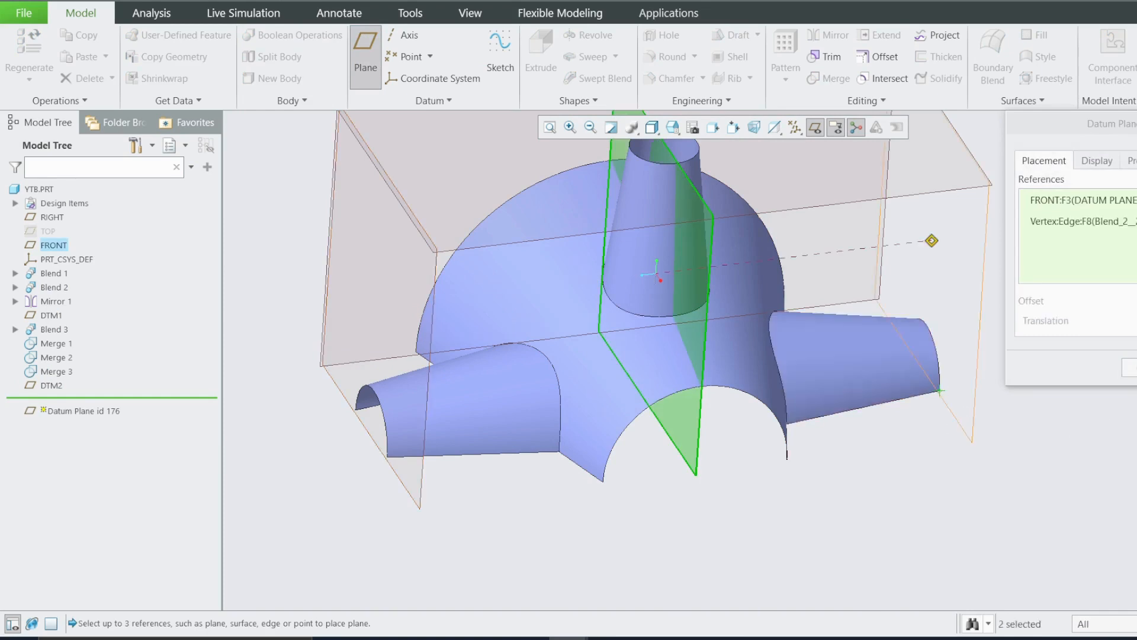
click(1131, 368)
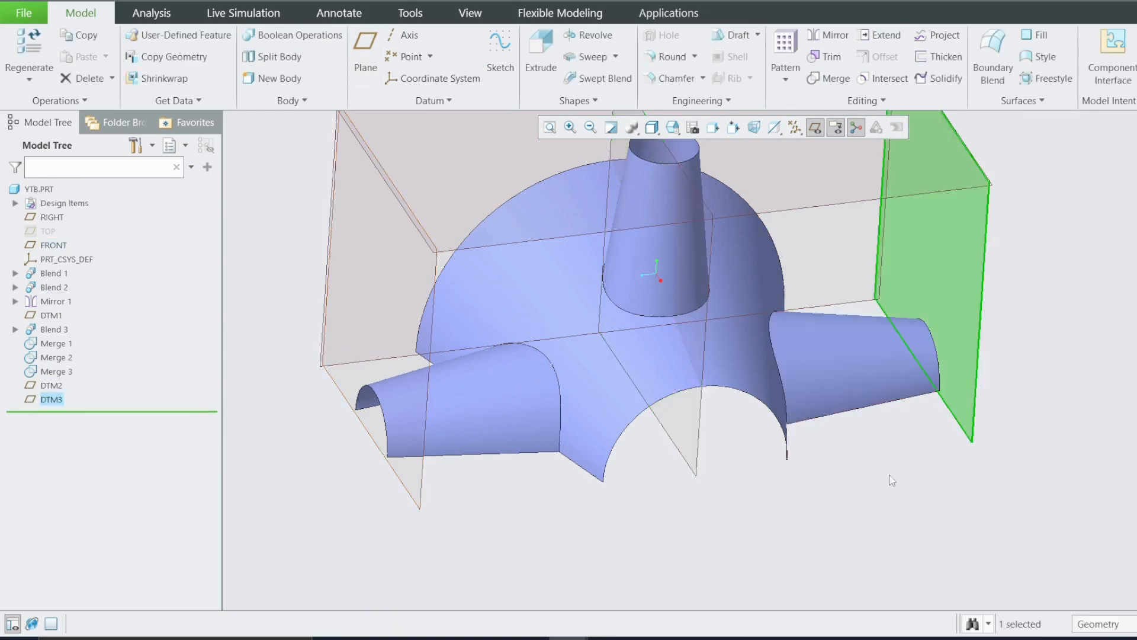
click(839, 489)
Step: Create a datum plane parallel to RIGHT through the lower vertex of the main body's smaller open end
middle_drag(668, 470, 623, 472)
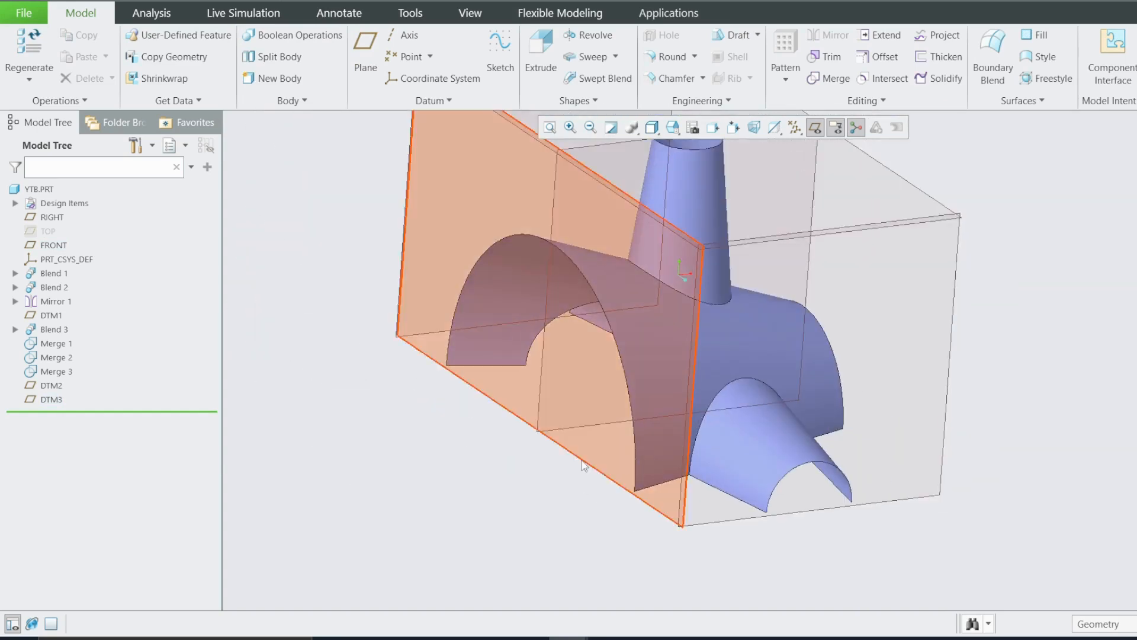
click(417, 131)
click(366, 53)
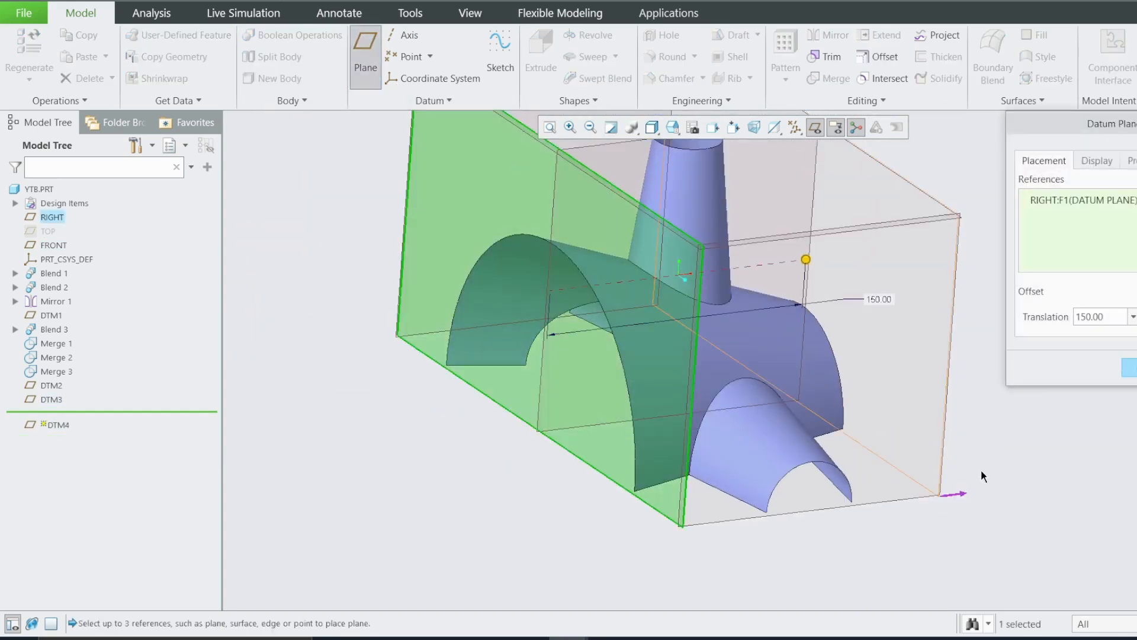
middle_drag(980, 474, 865, 452)
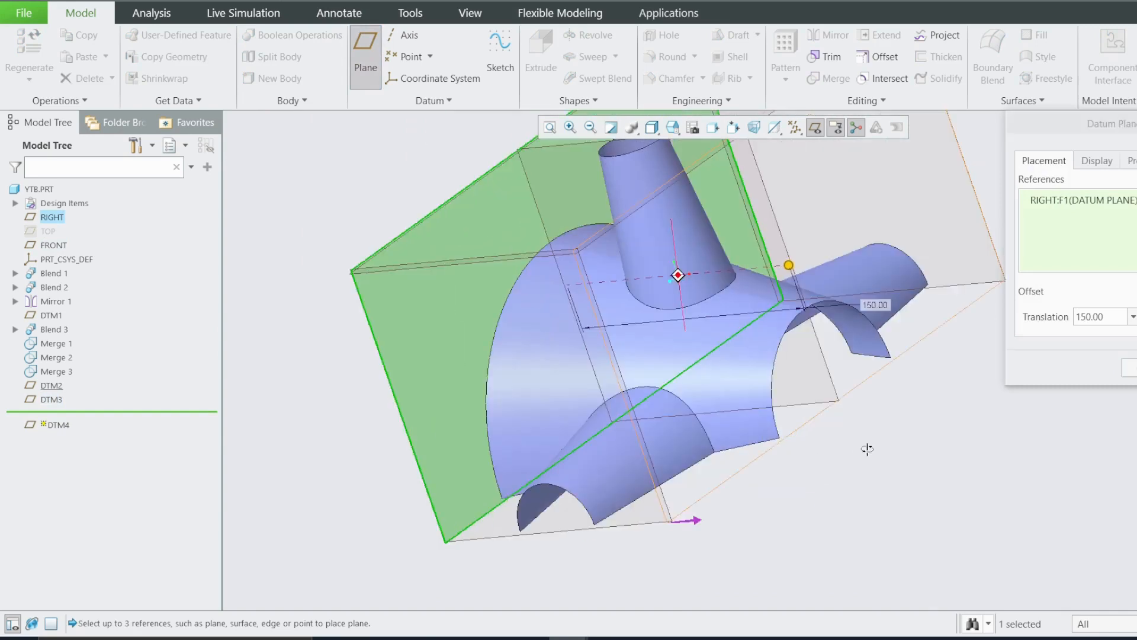
ctrl+click(780, 440)
click(1130, 367)
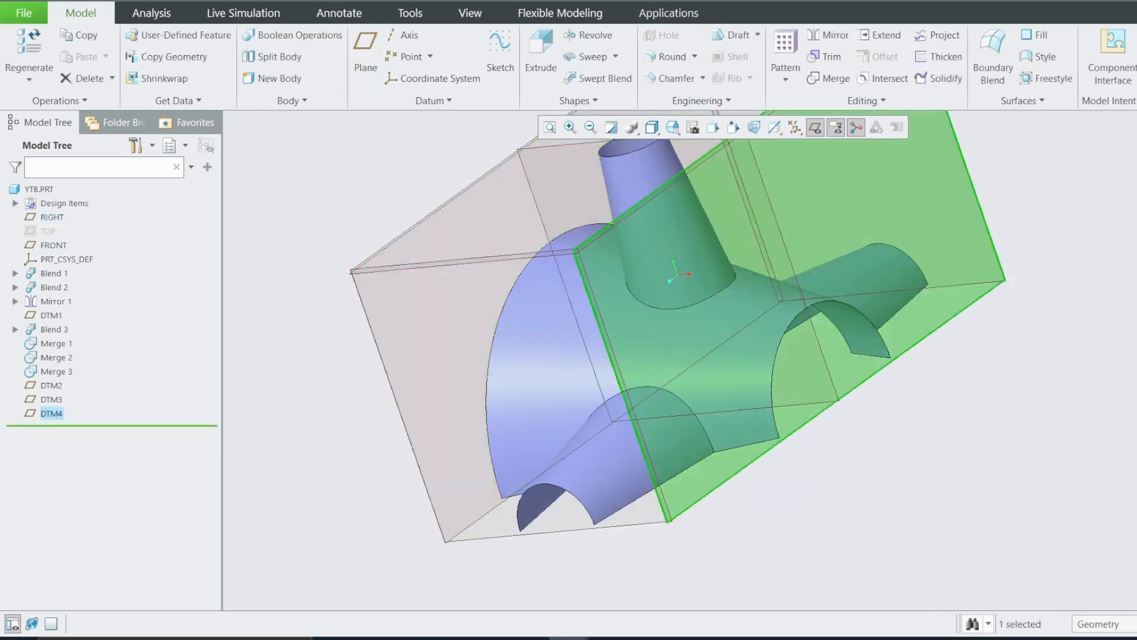
scroll(841, 403, up, 2)
click(813, 483)
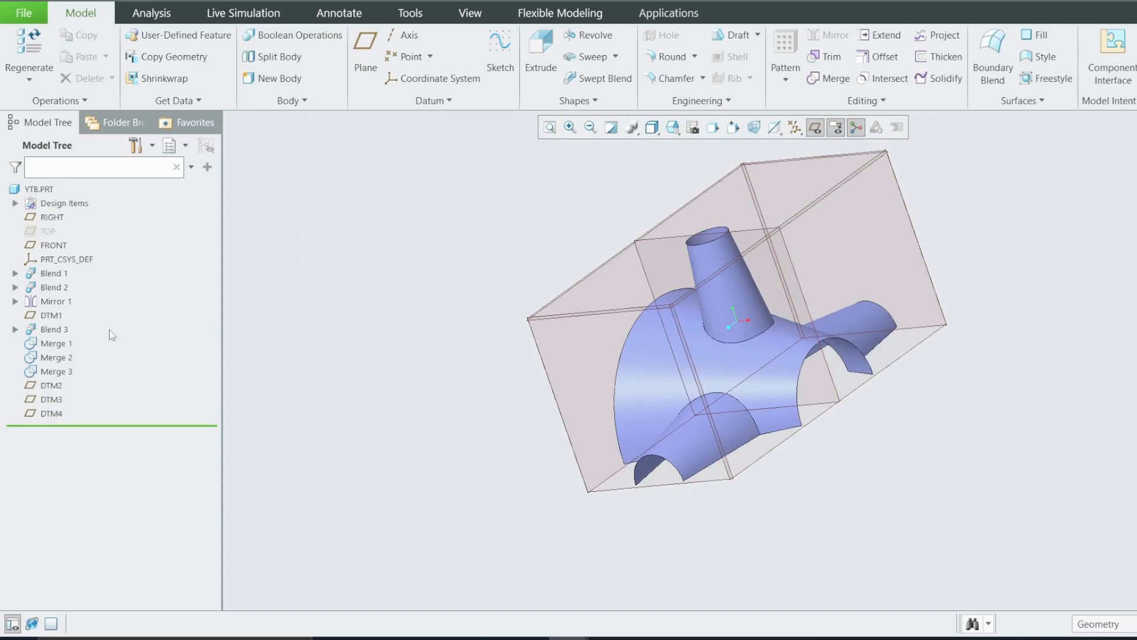
right_click(43, 232)
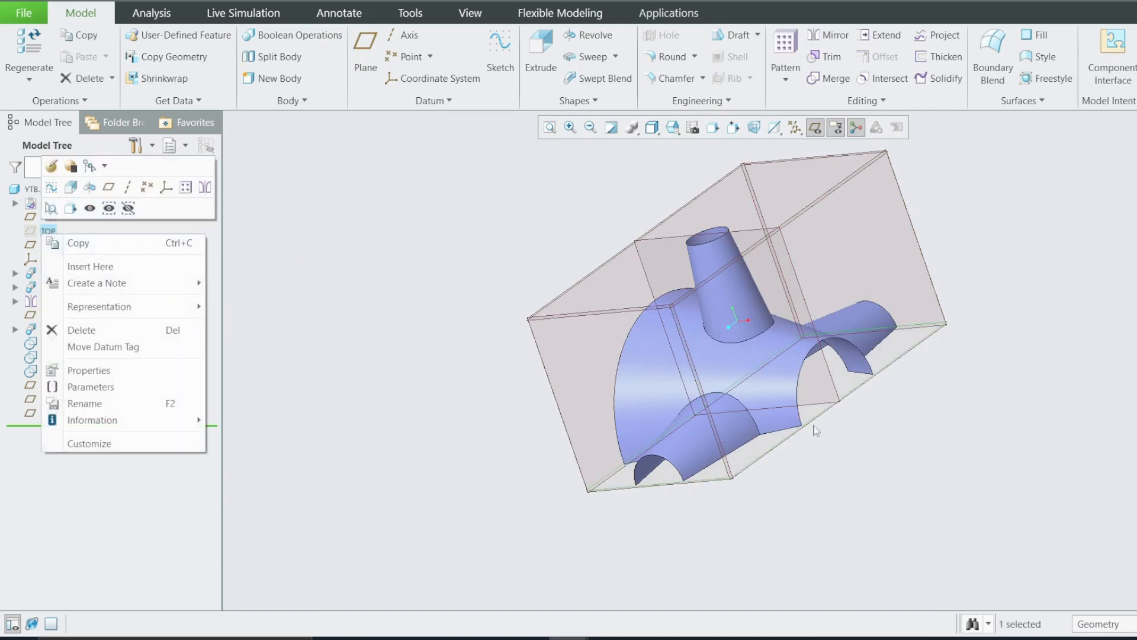
Step: Sketch on DTM2 the left arm's end outline by projecting its curved edge and closing the open bottom with a line
mouse_move(872, 477)
middle_down()
mouse_move(806, 426)
mouse_move(769, 452)
mouse_move(838, 461)
mouse_move(825, 491)
middle_up()
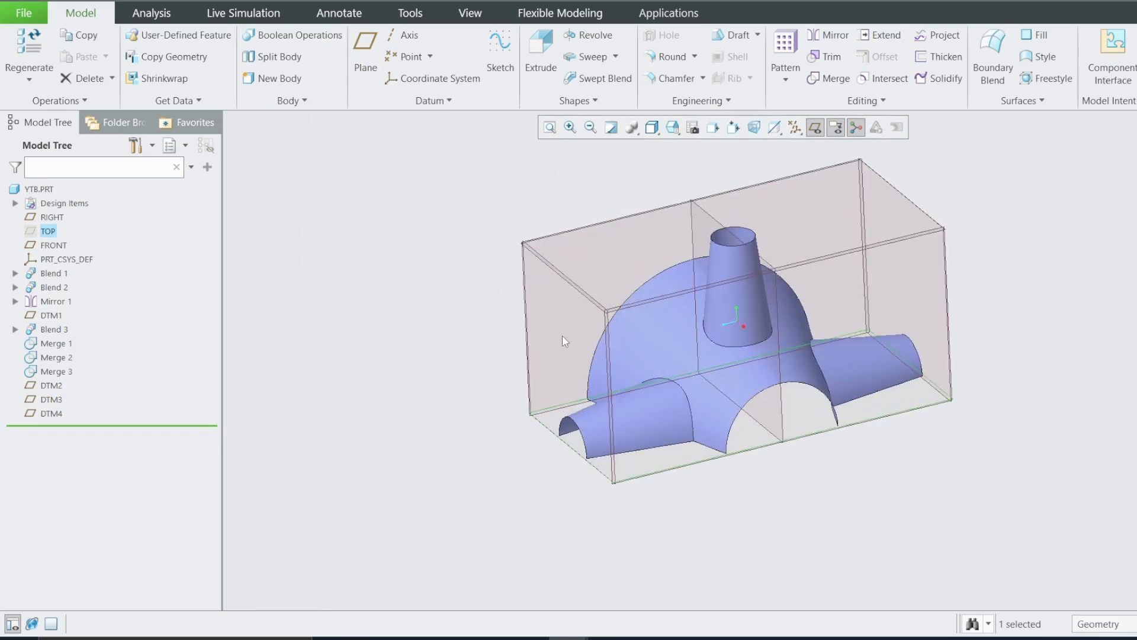
click(52, 386)
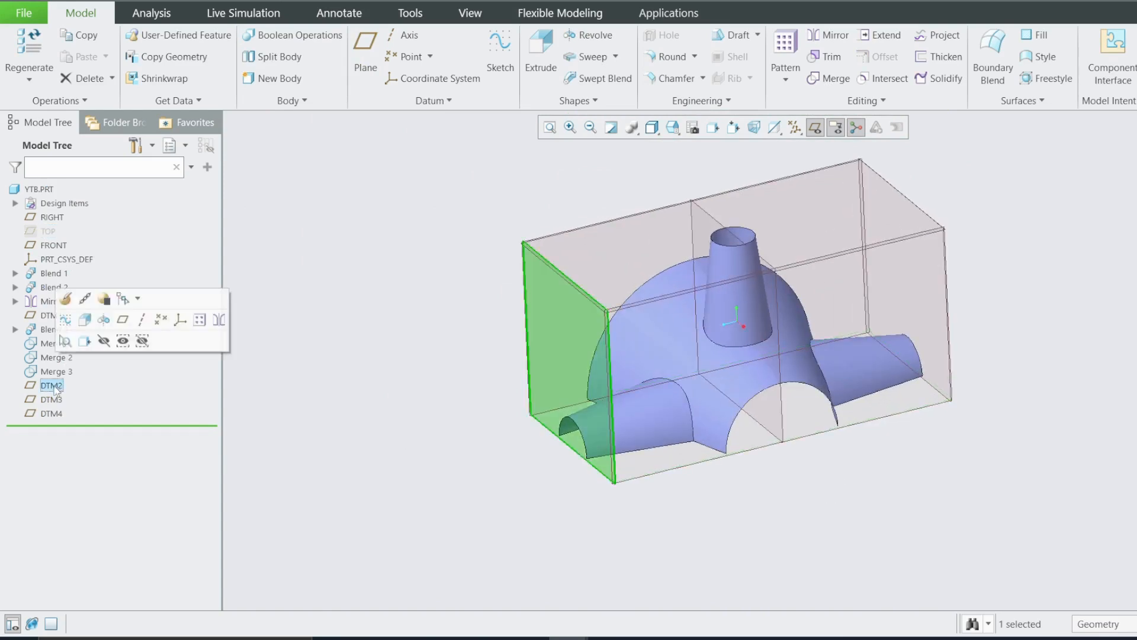
click(65, 319)
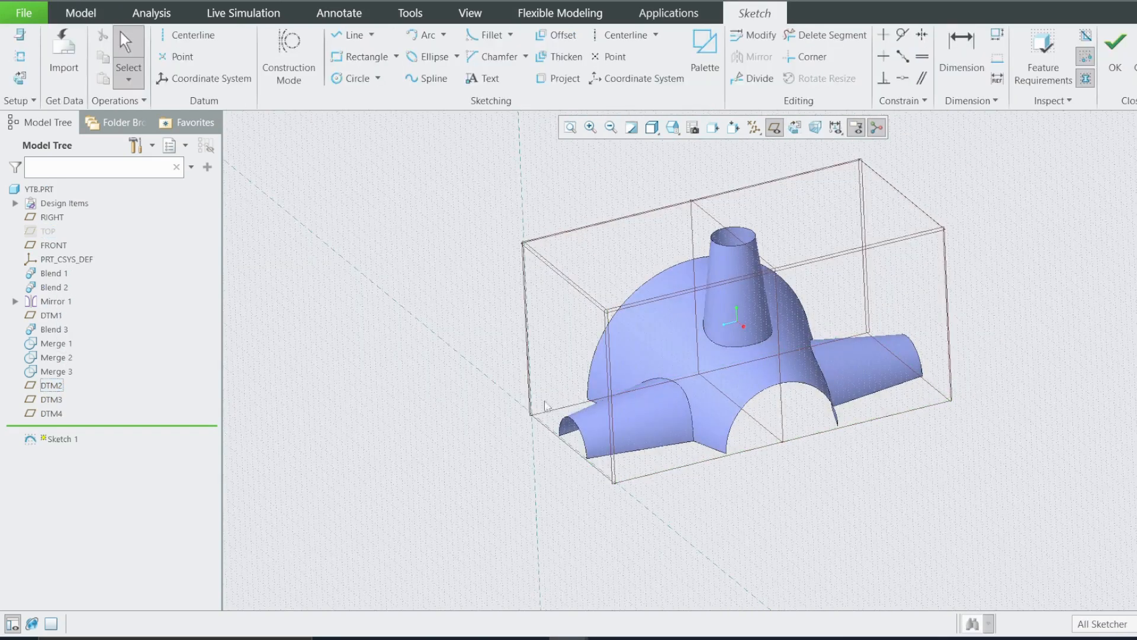
scroll(619, 482, up, 5)
click(560, 78)
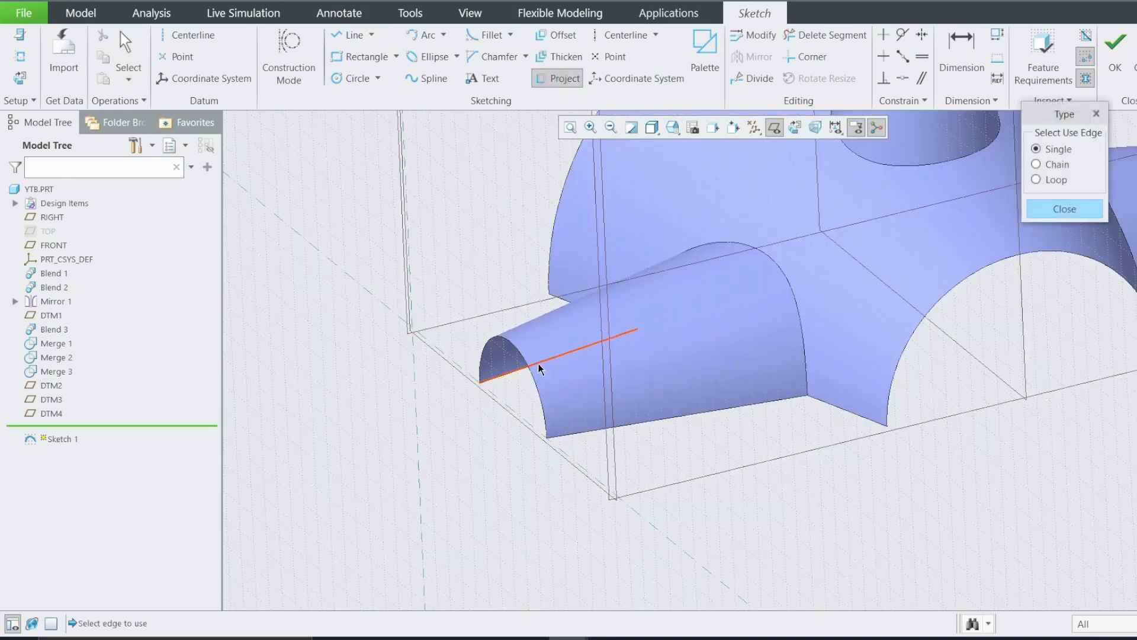
click(527, 379)
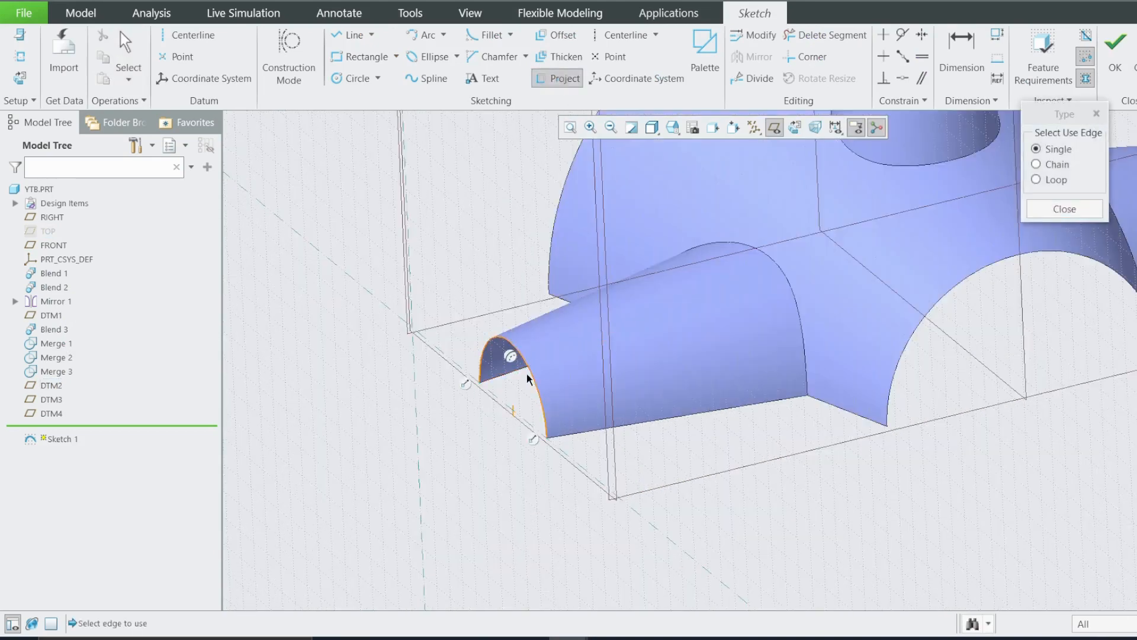
click(354, 35)
click(480, 382)
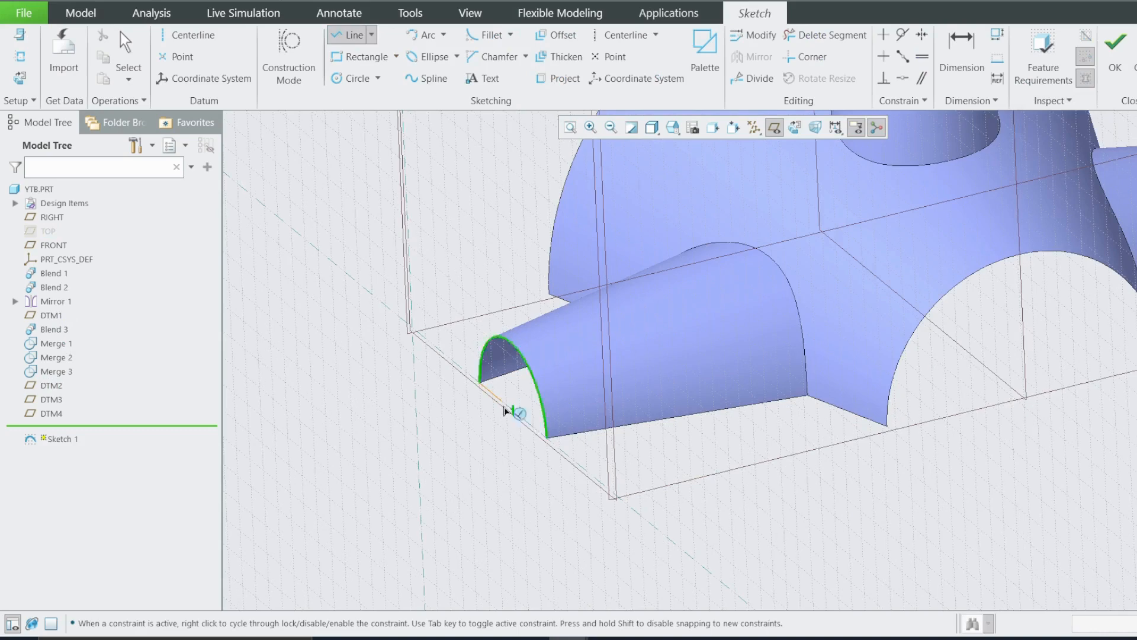
click(548, 437)
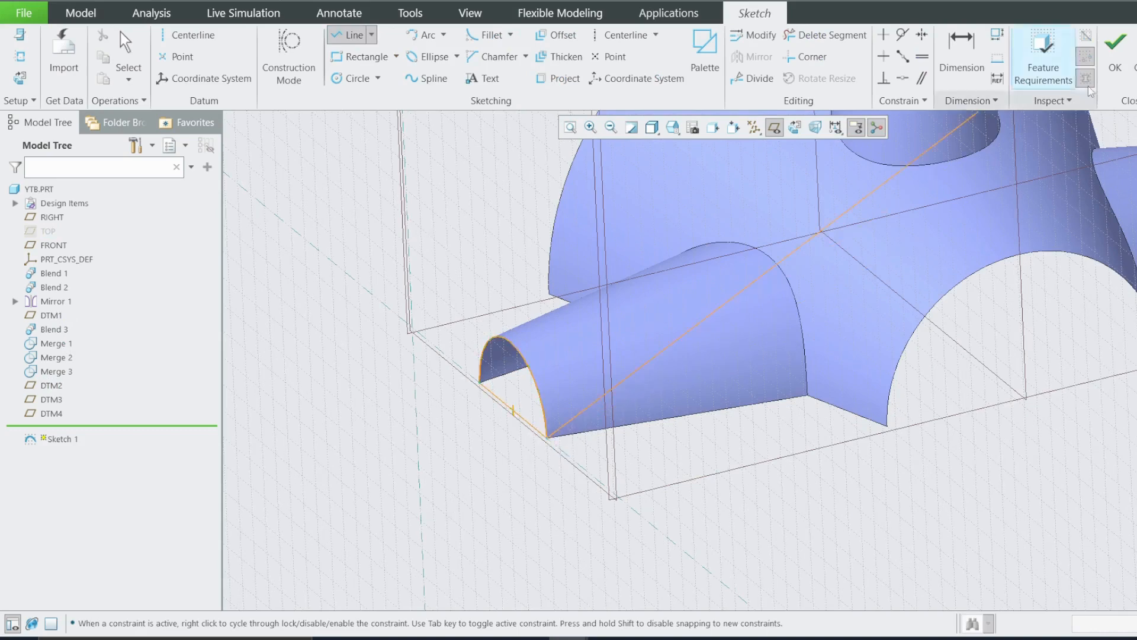
click(1115, 50)
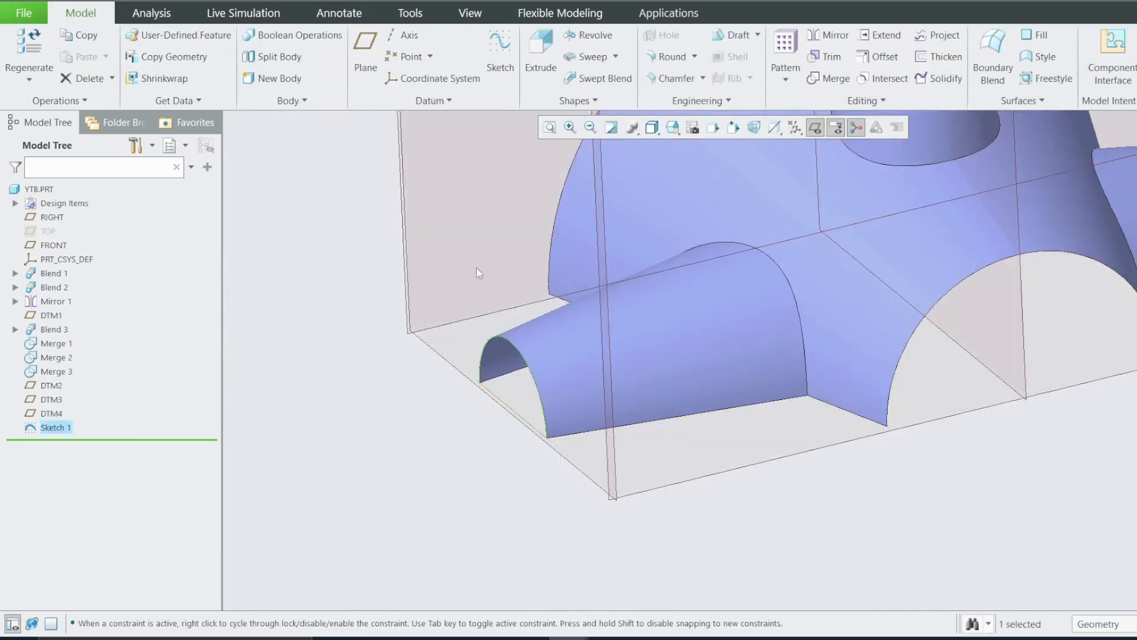
Step: Fill the closed sketch to cap the left arm's end and hide datum plane DTM2
click(1037, 35)
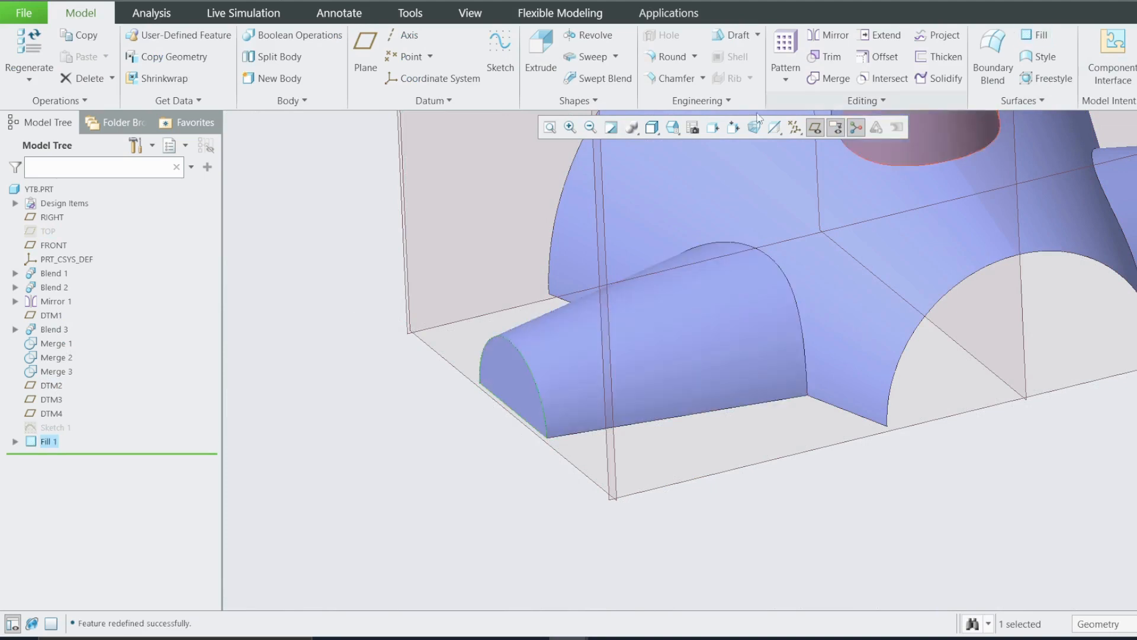
click(300, 397)
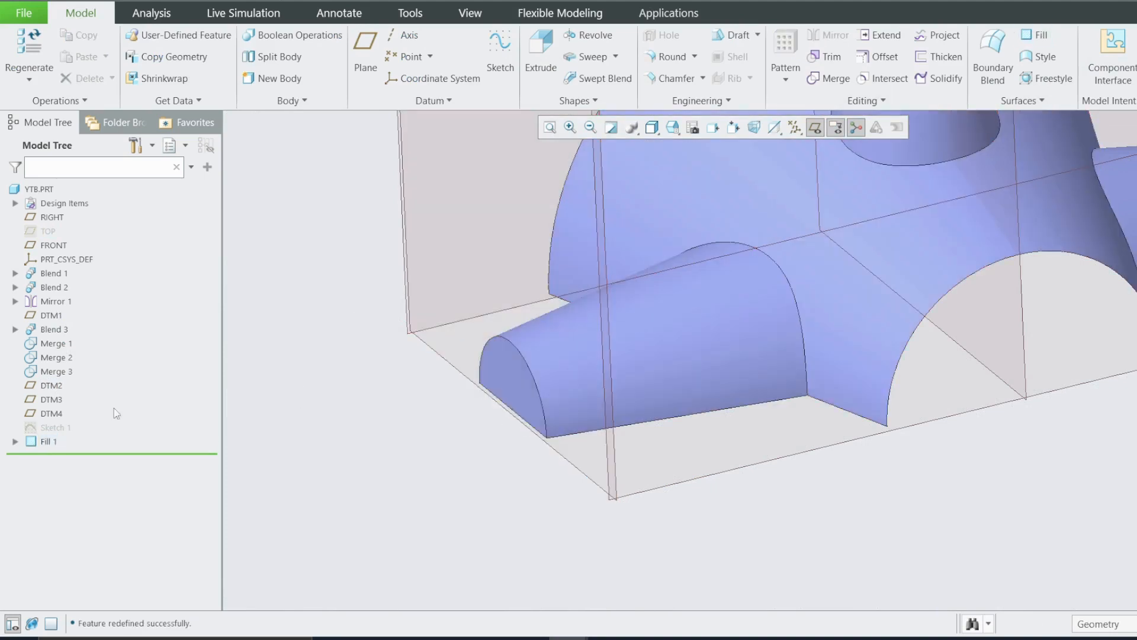
click(59, 389)
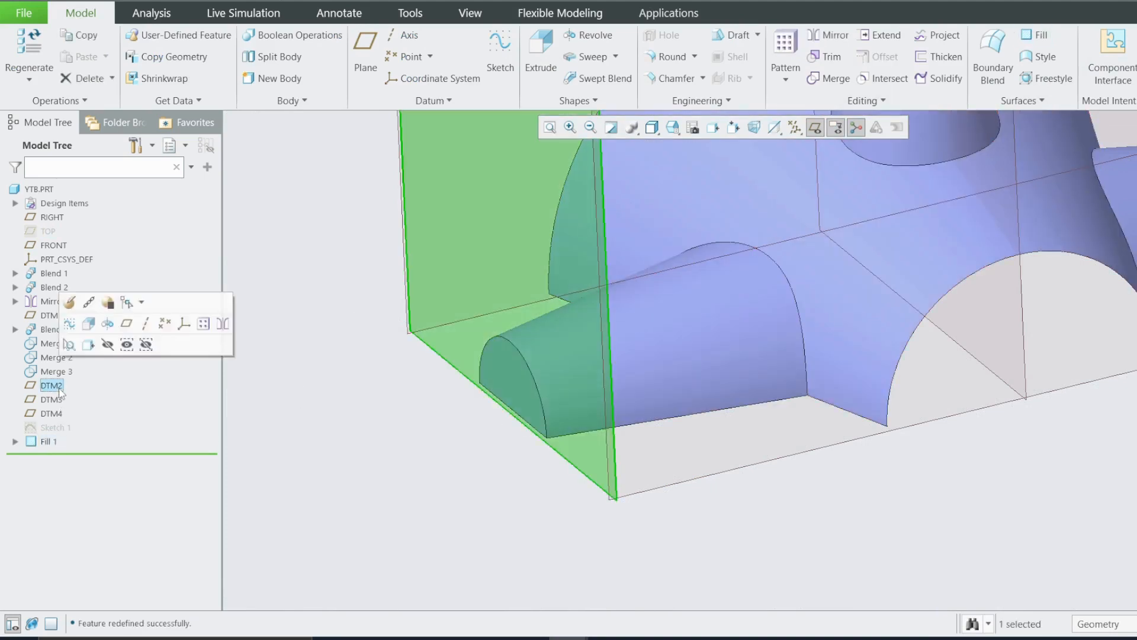
click(107, 345)
key(ctrl+d)
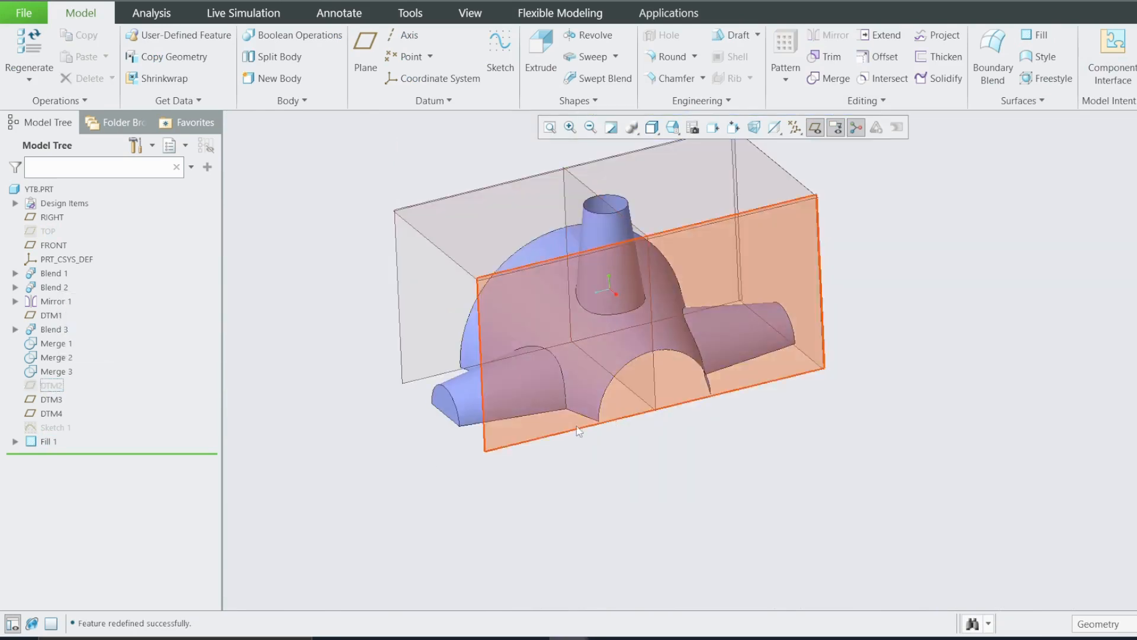
Step: Mirror the left arm's end cap, Fill 1, about the FRONT plane to cap the opposite arm
right_click(49, 443)
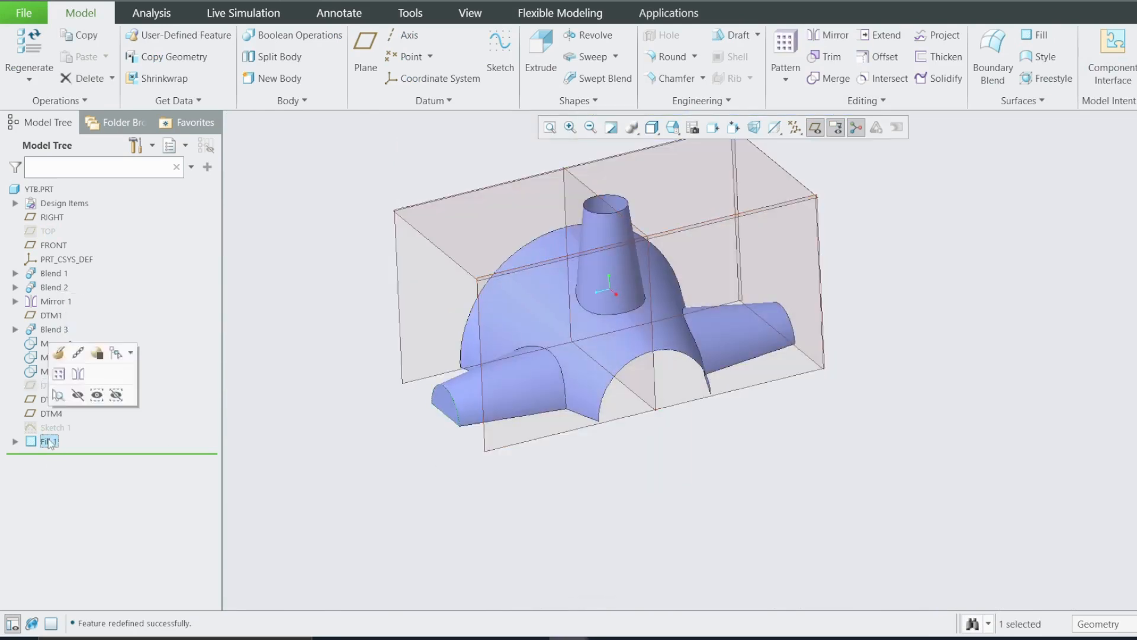
click(78, 479)
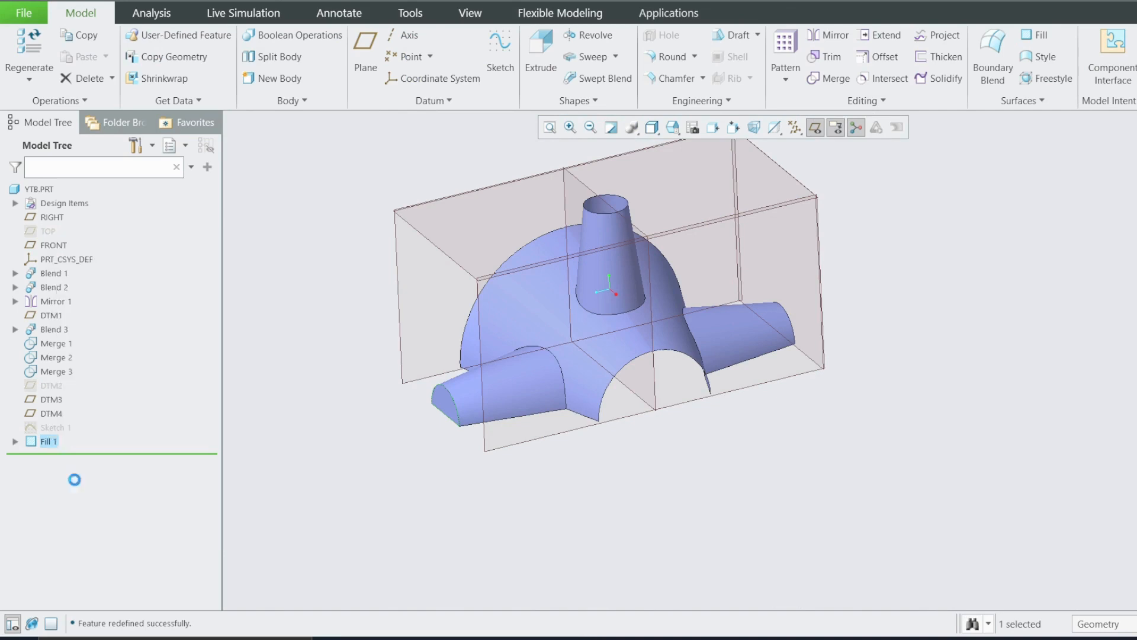
click(164, 105)
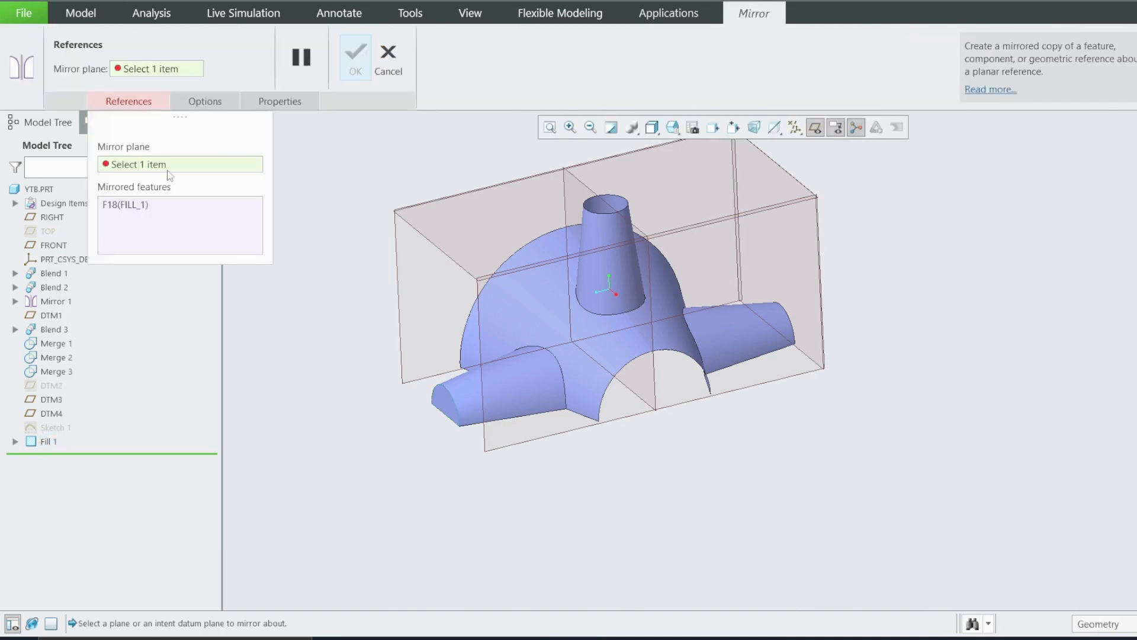
click(665, 412)
middle_drag(777, 465, 710, 478)
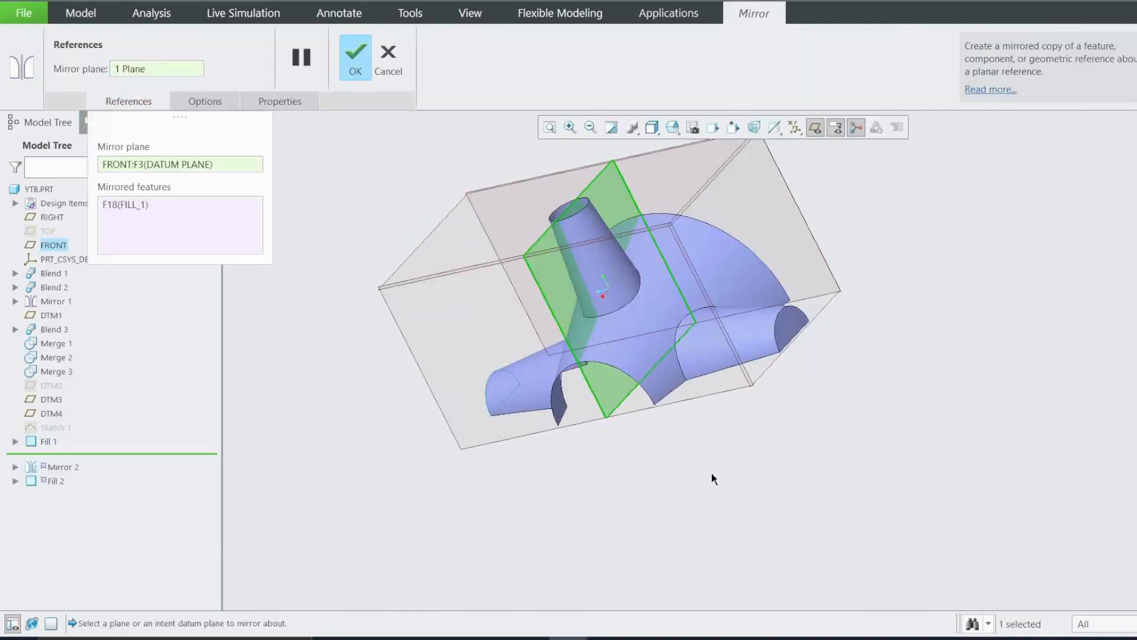
click(347, 66)
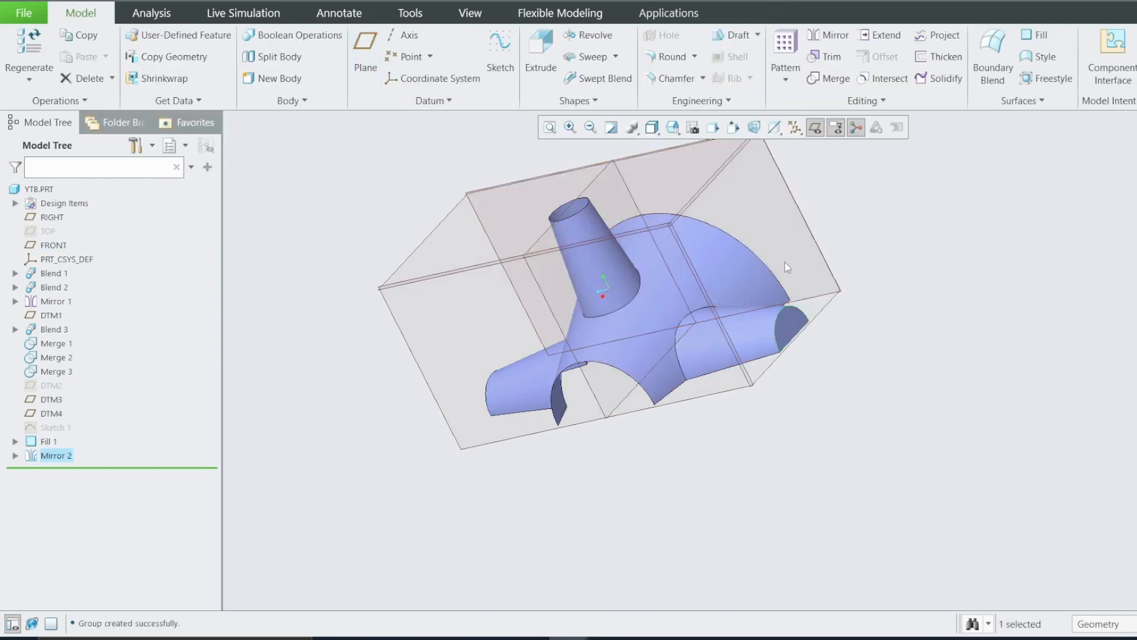
Step: Delete datum plane DTM3 at the end of the opposite mirrored arm
click(740, 312)
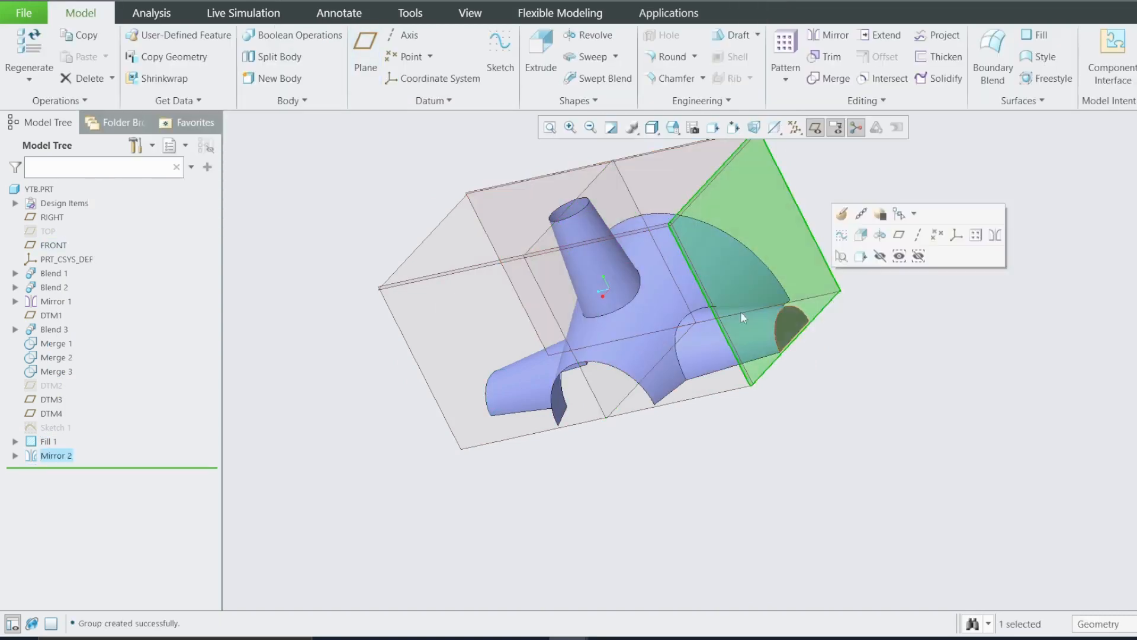
right_click(60, 398)
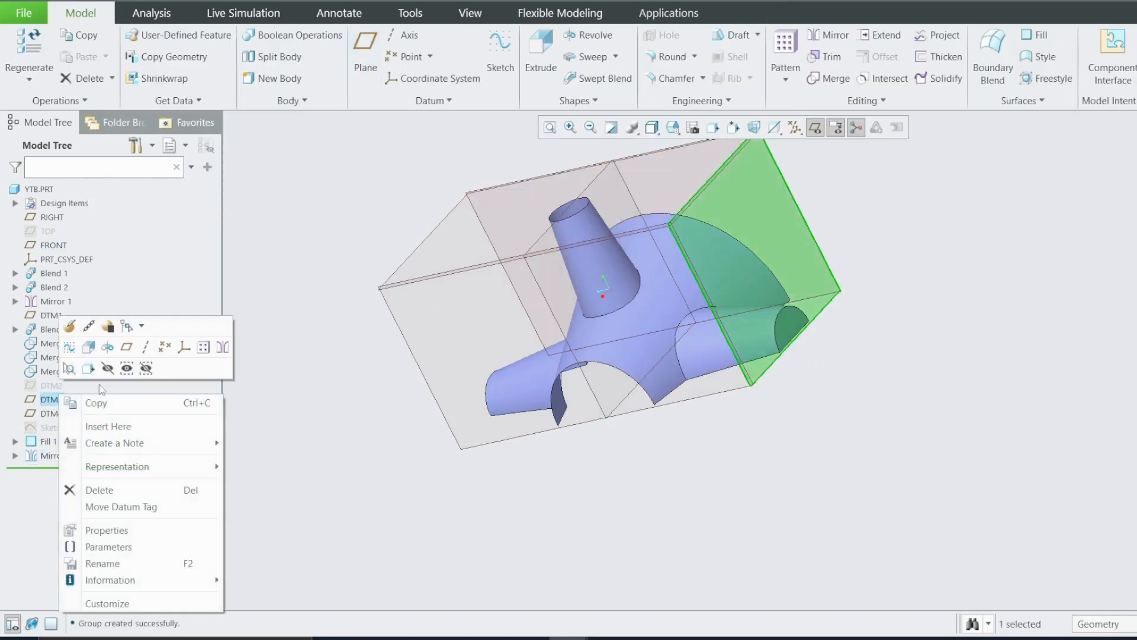
click(98, 490)
click(602, 337)
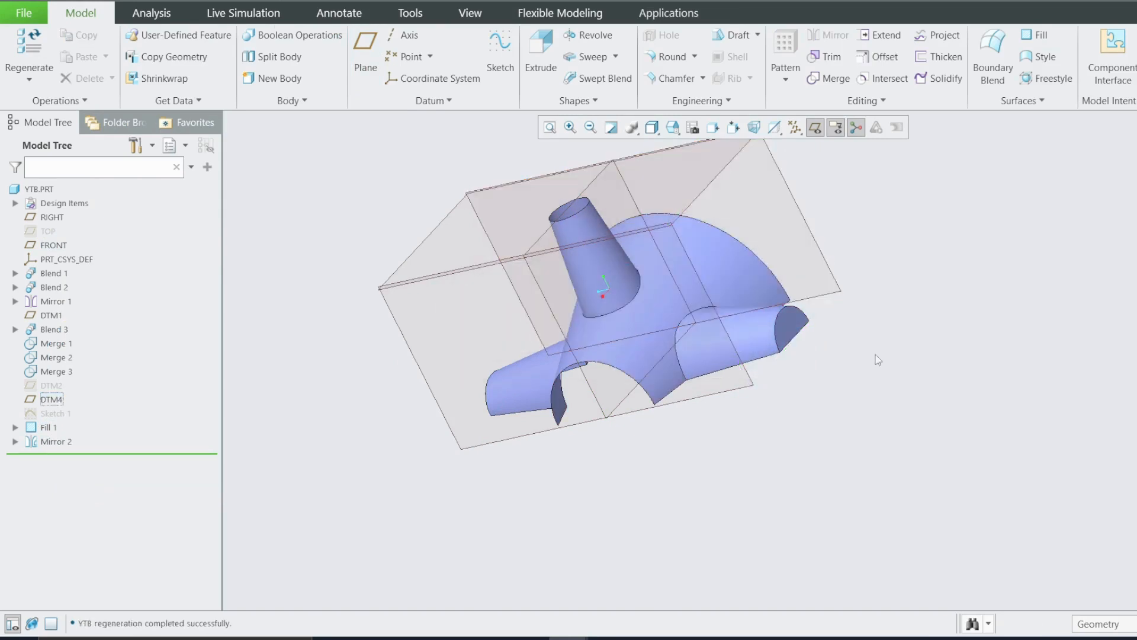
Step: Sketch the main body's smaller end outline on DTM4 from its projected curved edge and a closing bottom line, and fill it
middle_drag(836, 405, 939, 419)
click(649, 478)
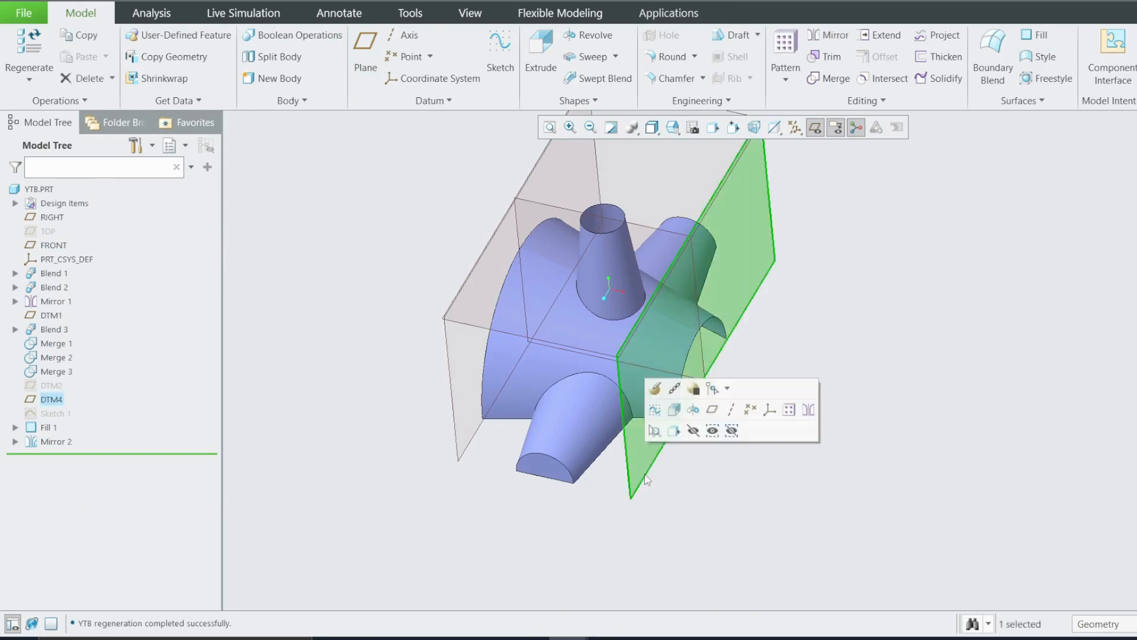
click(655, 429)
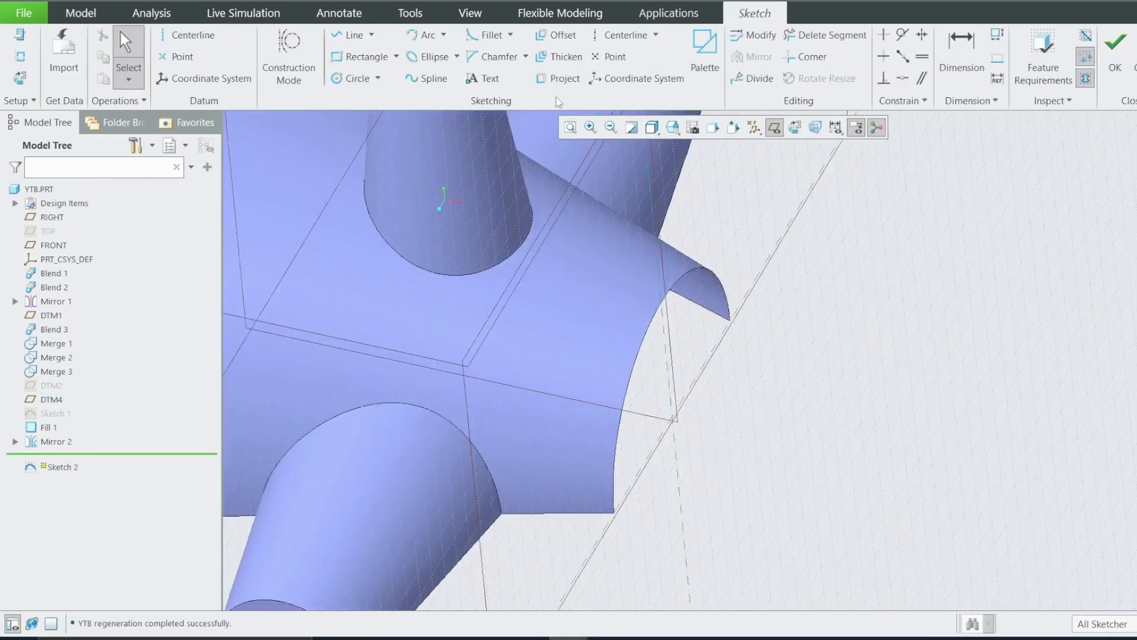
click(558, 78)
click(686, 280)
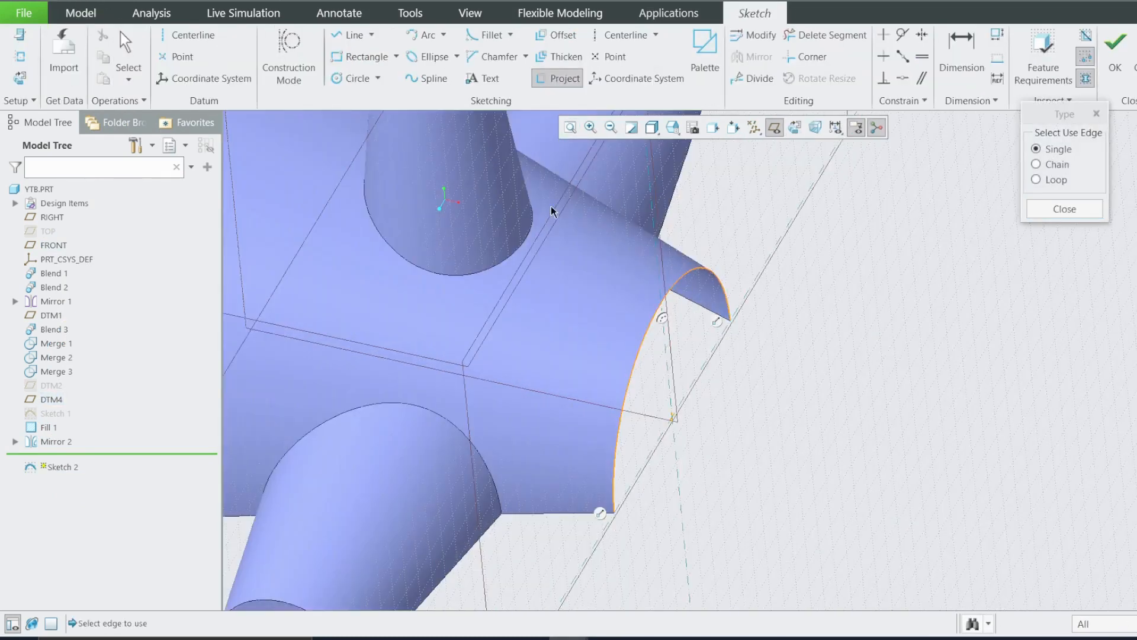
click(353, 34)
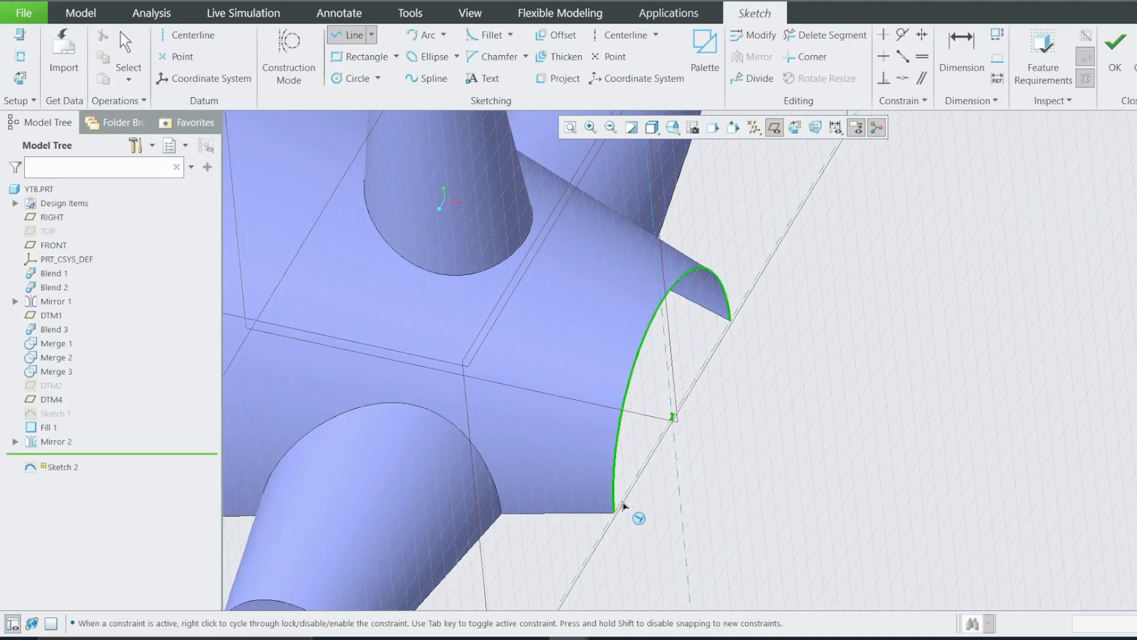
click(614, 511)
click(732, 321)
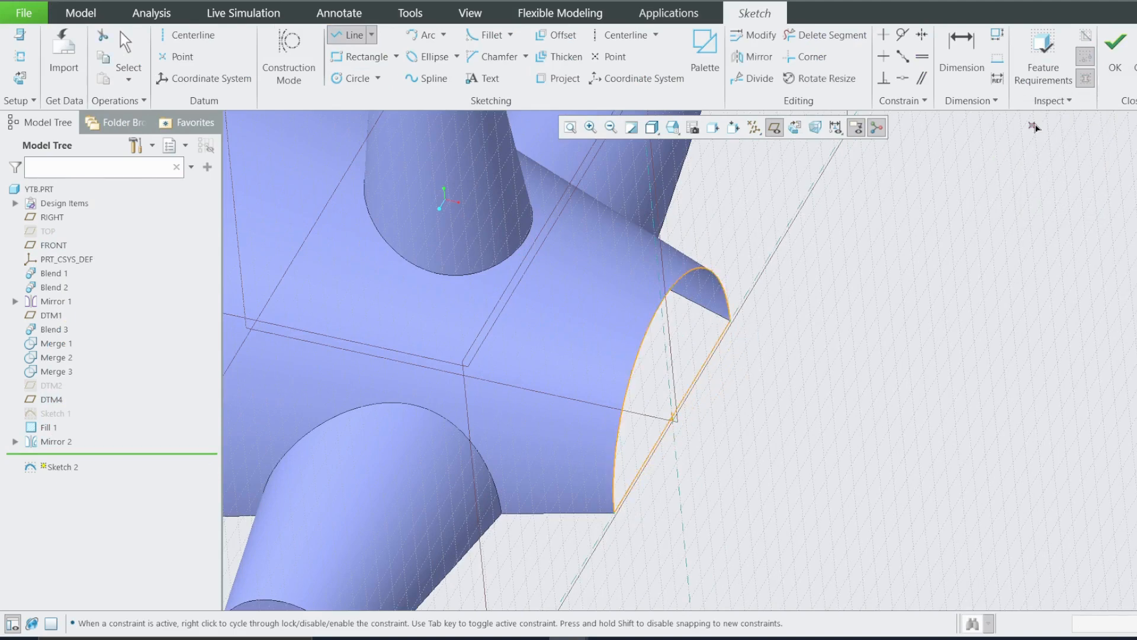
click(1115, 45)
click(1047, 34)
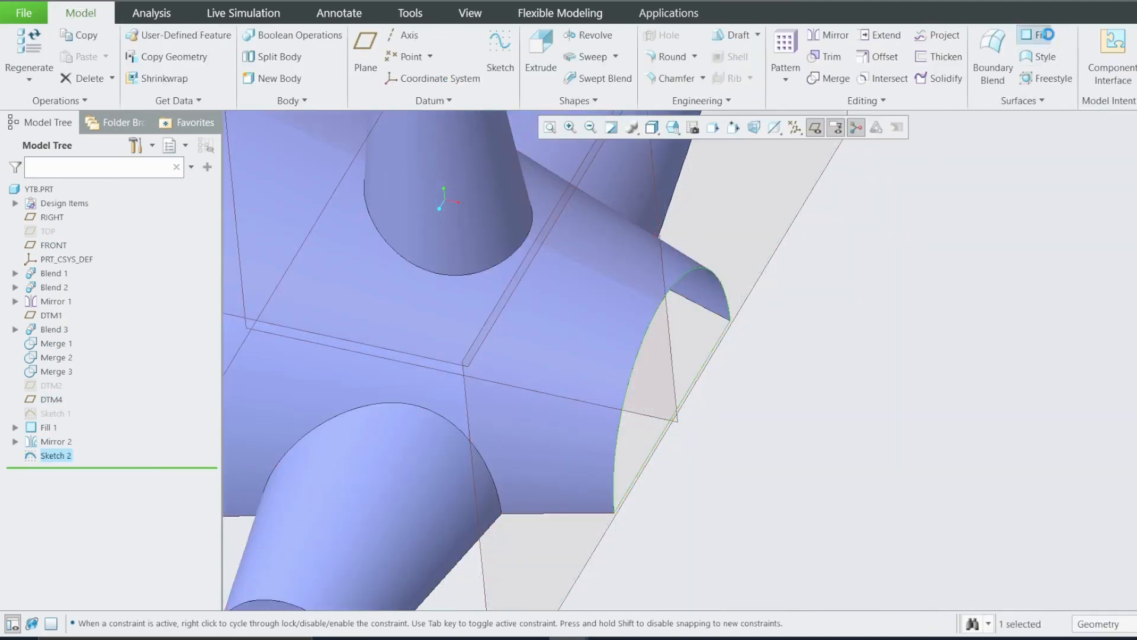
key(ctrl+d)
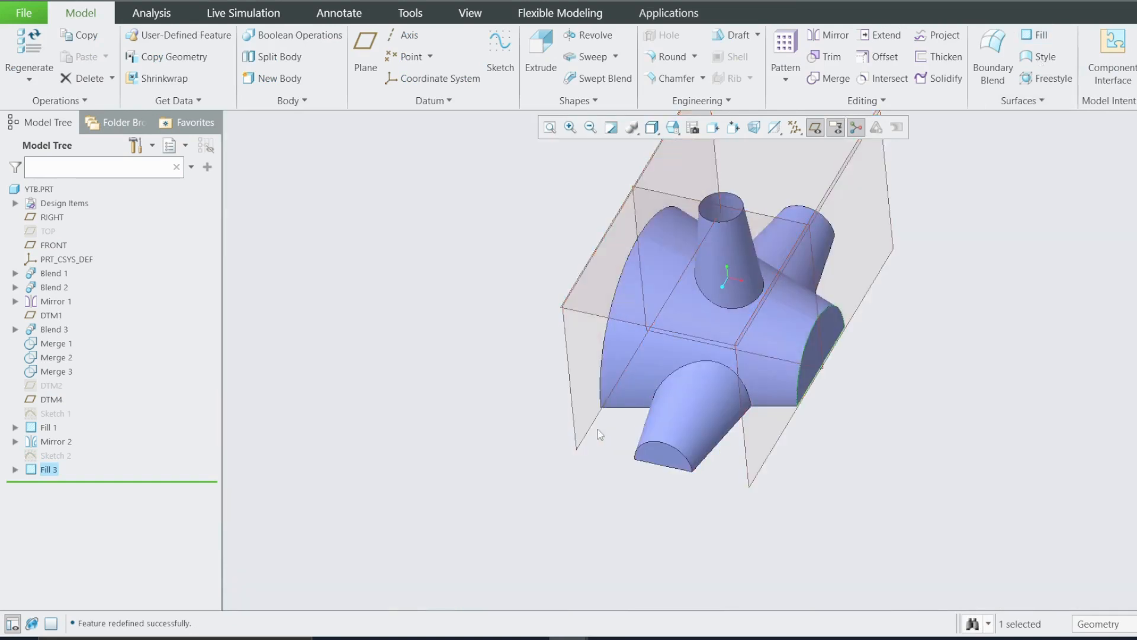
Step: Sketch the main body's larger end outline on RIGHT from its projected curved edge and a closing line, and fill it
middle_drag(600, 434, 655, 432)
click(665, 449)
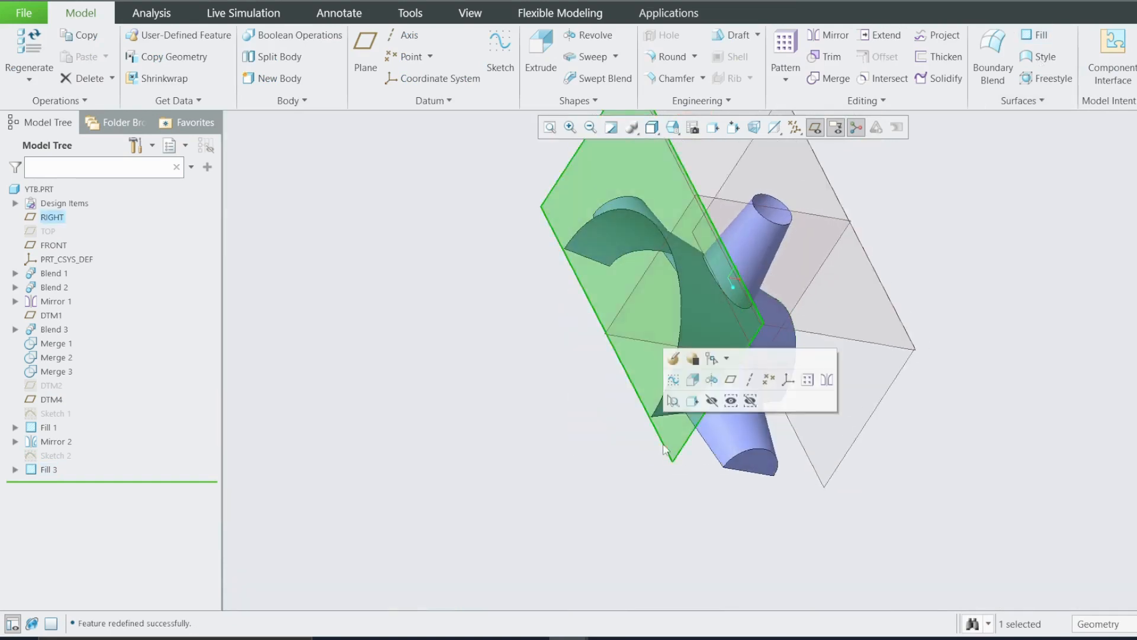
click(674, 377)
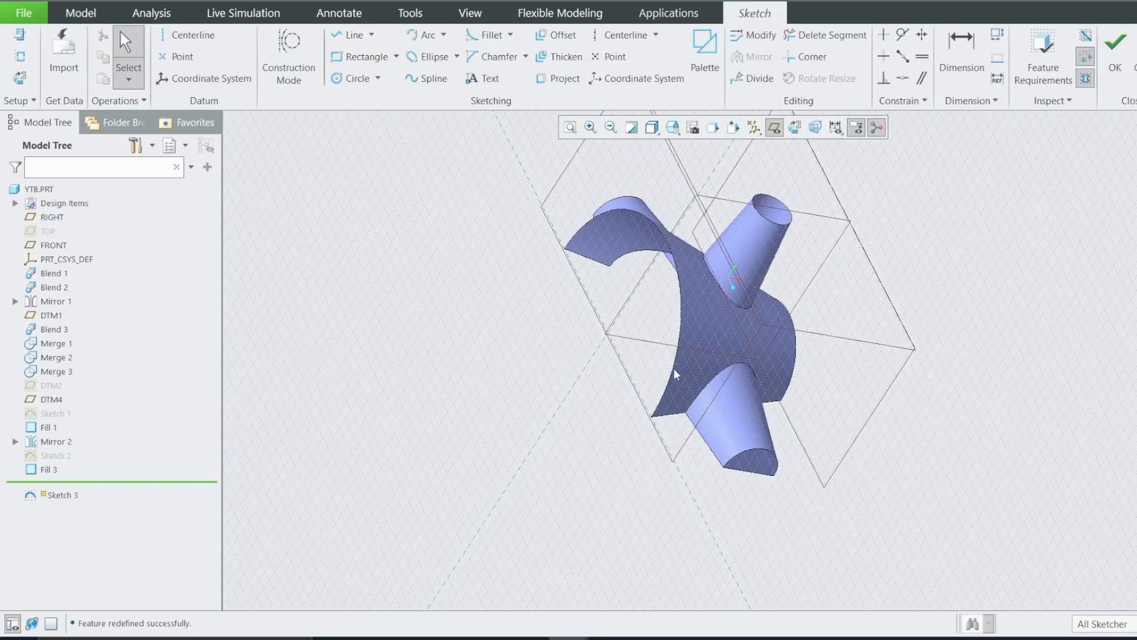
click(559, 78)
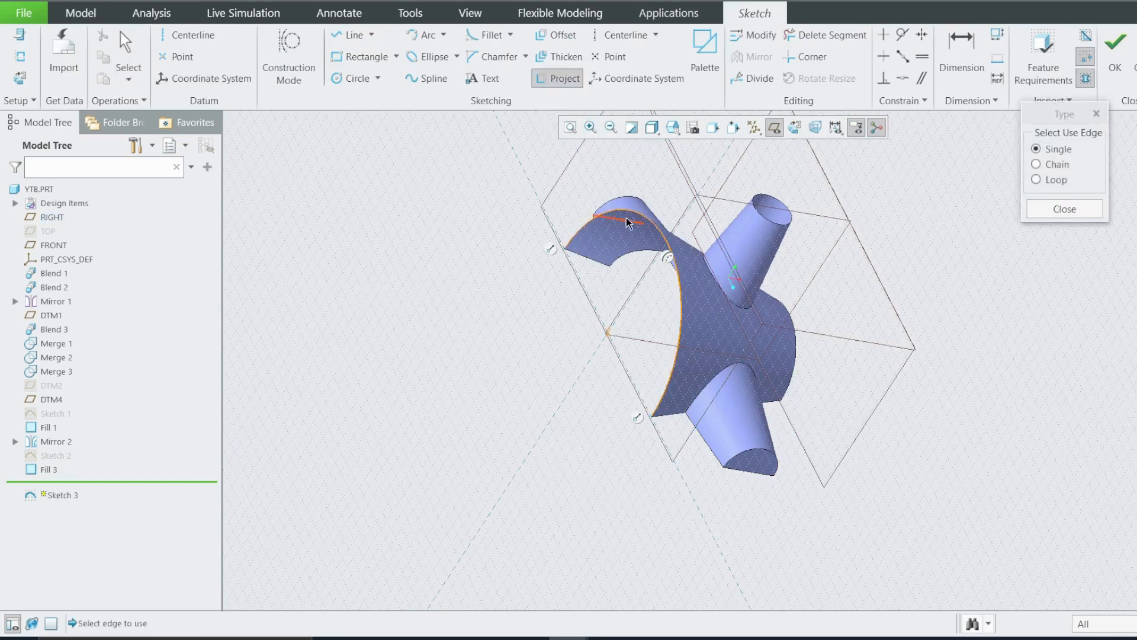
click(350, 35)
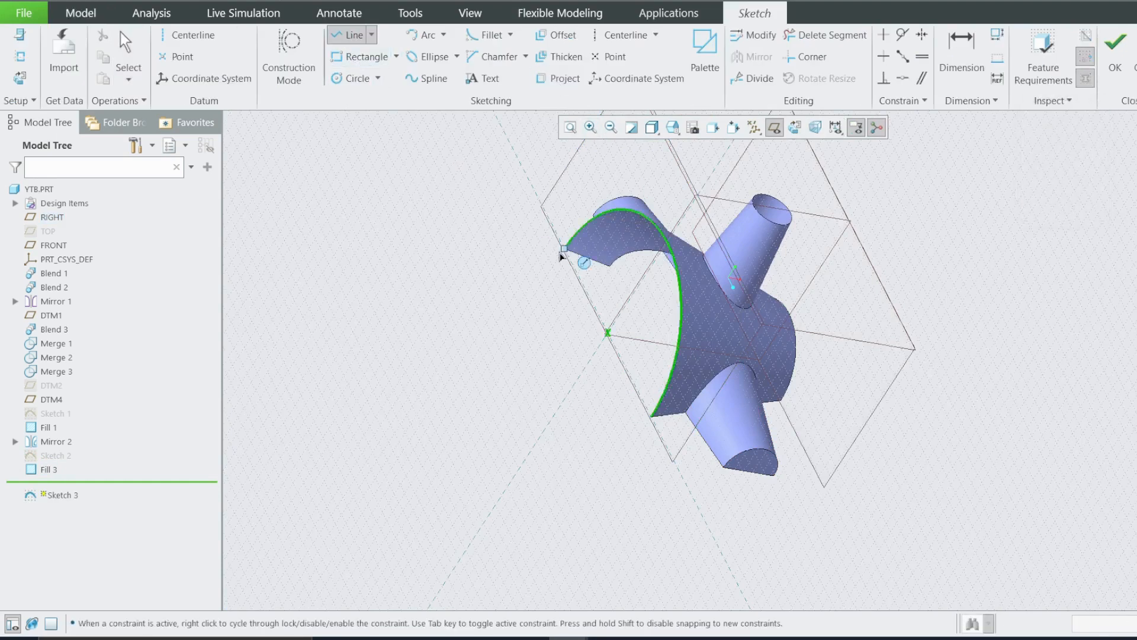
click(565, 249)
click(651, 415)
middle_click(666, 431)
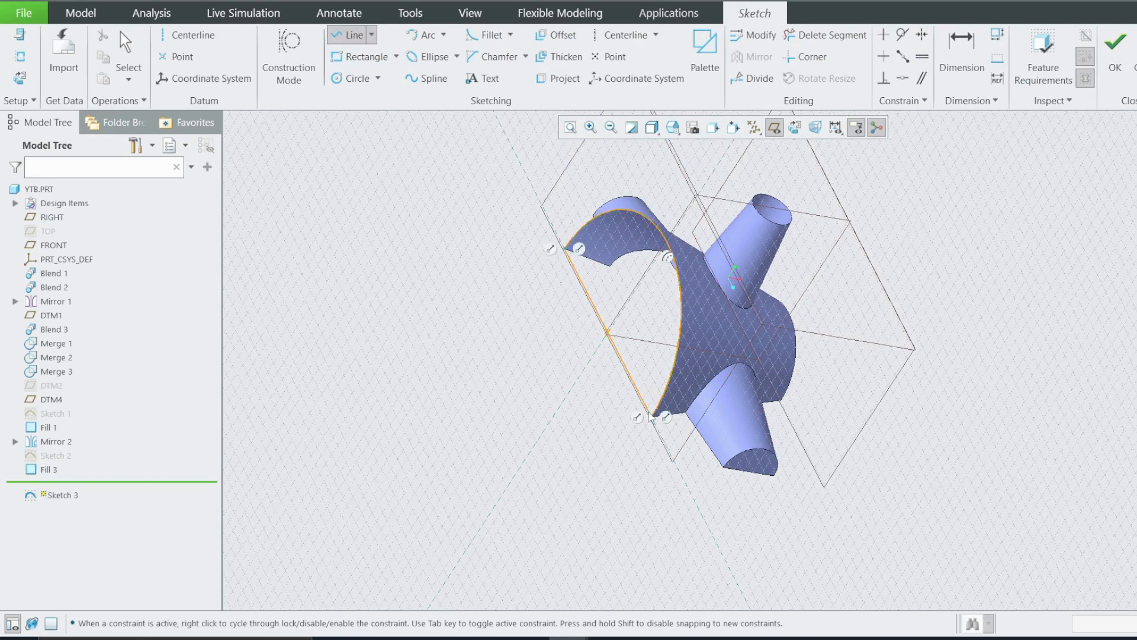
click(1114, 44)
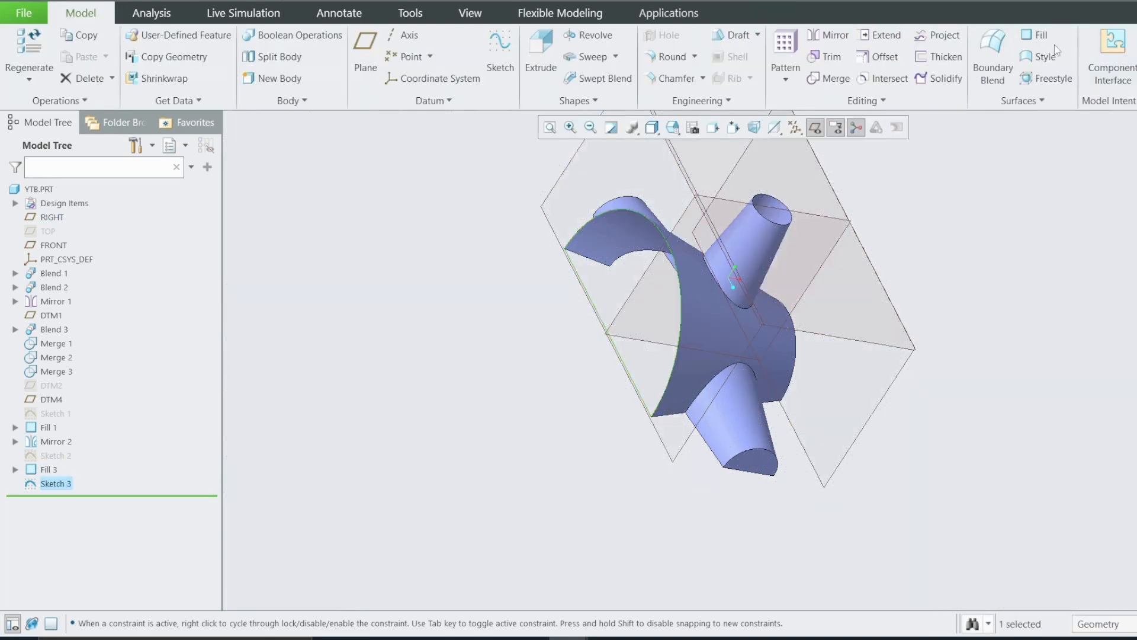
click(1037, 35)
Step: Sketch the boss's circular top opening on DTM1 by projecting its edges, and fill it
mouse_move(750, 416)
middle_down()
mouse_move(737, 328)
mouse_move(682, 339)
middle_up()
scroll(715, 277, up, 3)
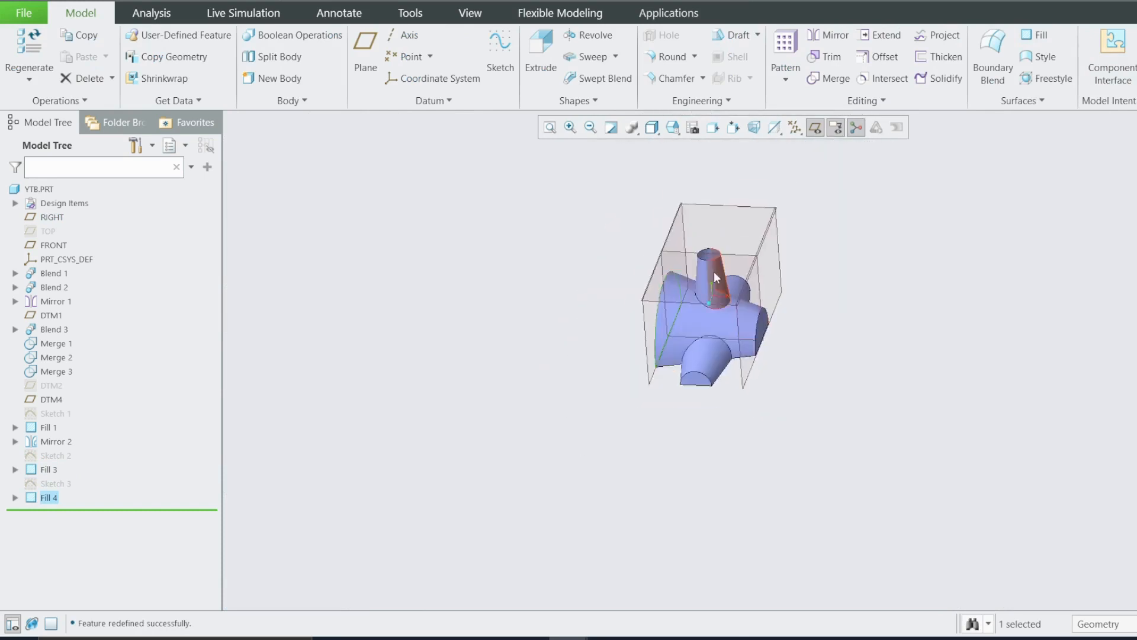
scroll(715, 277, down, 5)
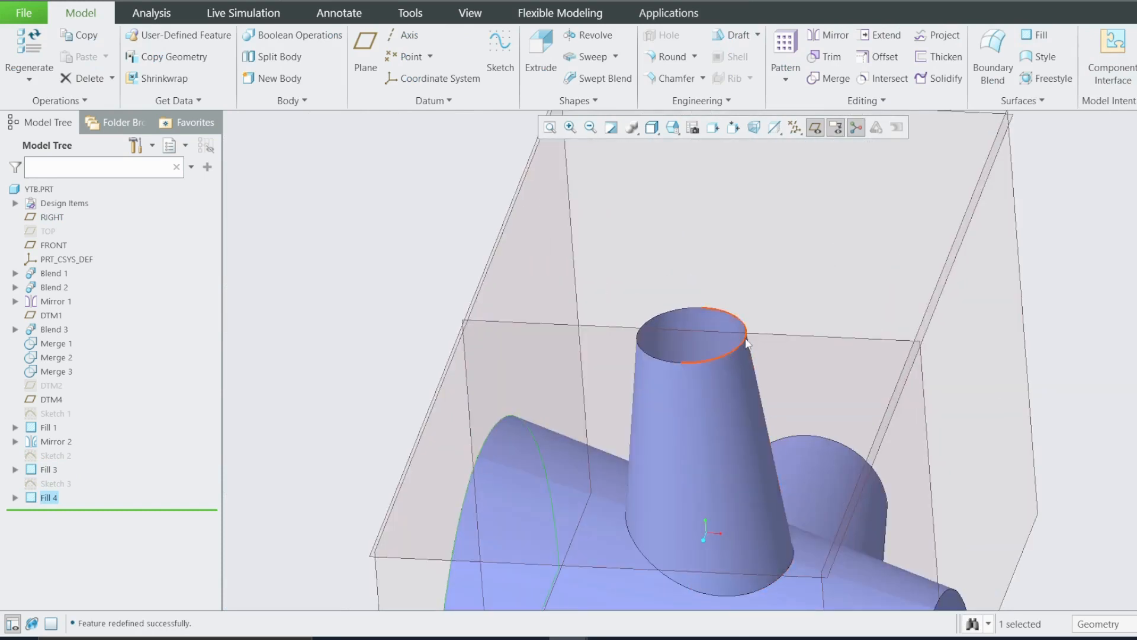
middle_drag(747, 342, 670, 347)
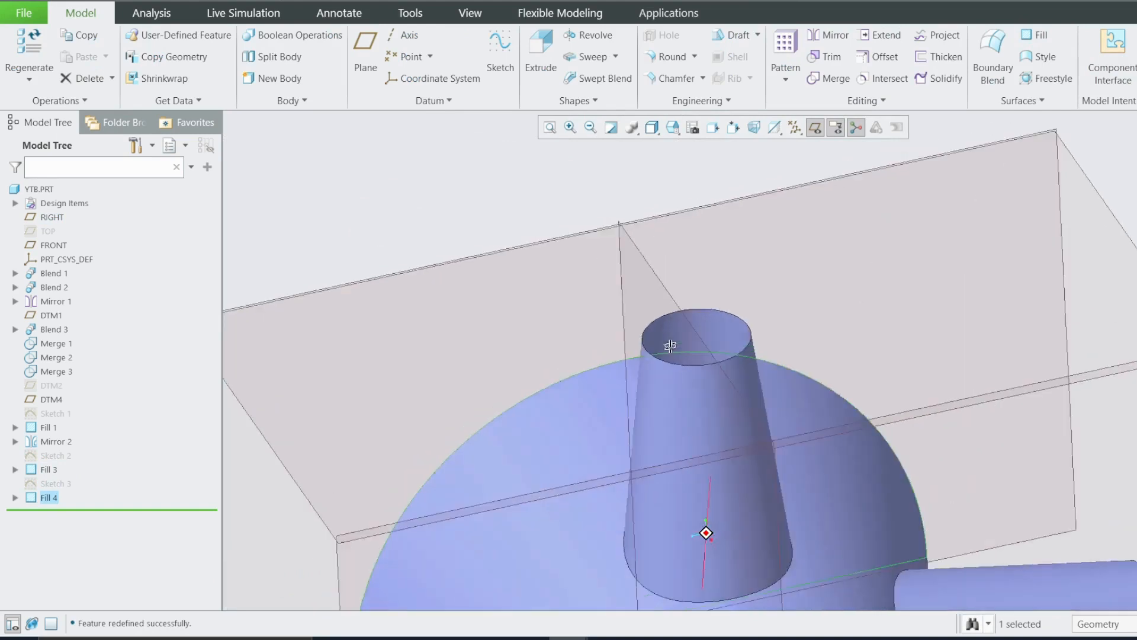
scroll(670, 347, up, 5)
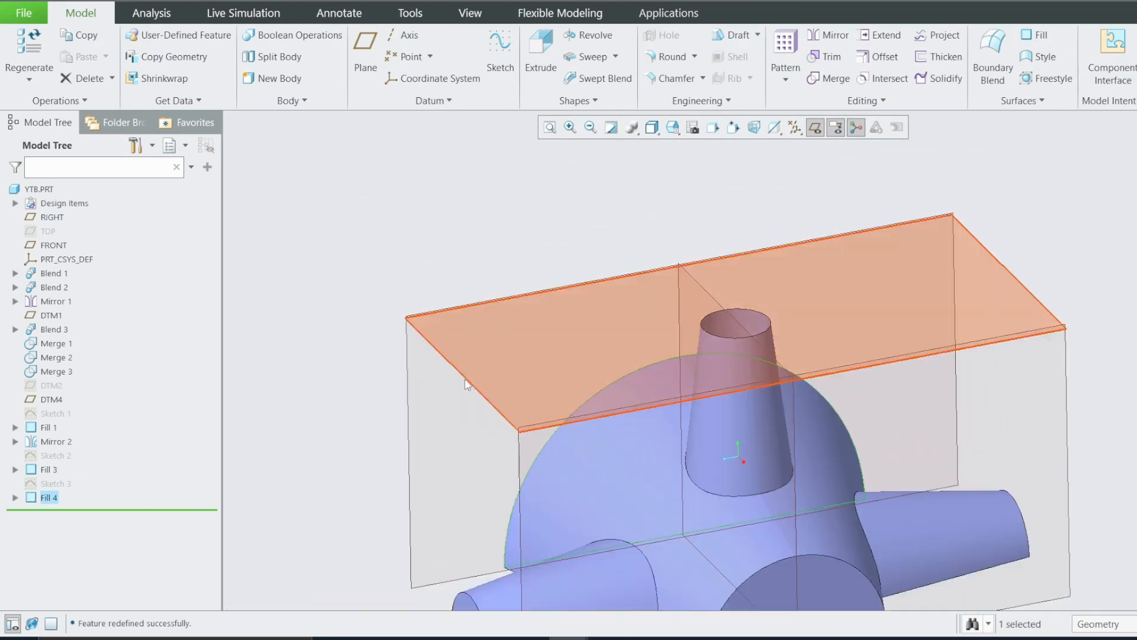
click(467, 385)
click(481, 320)
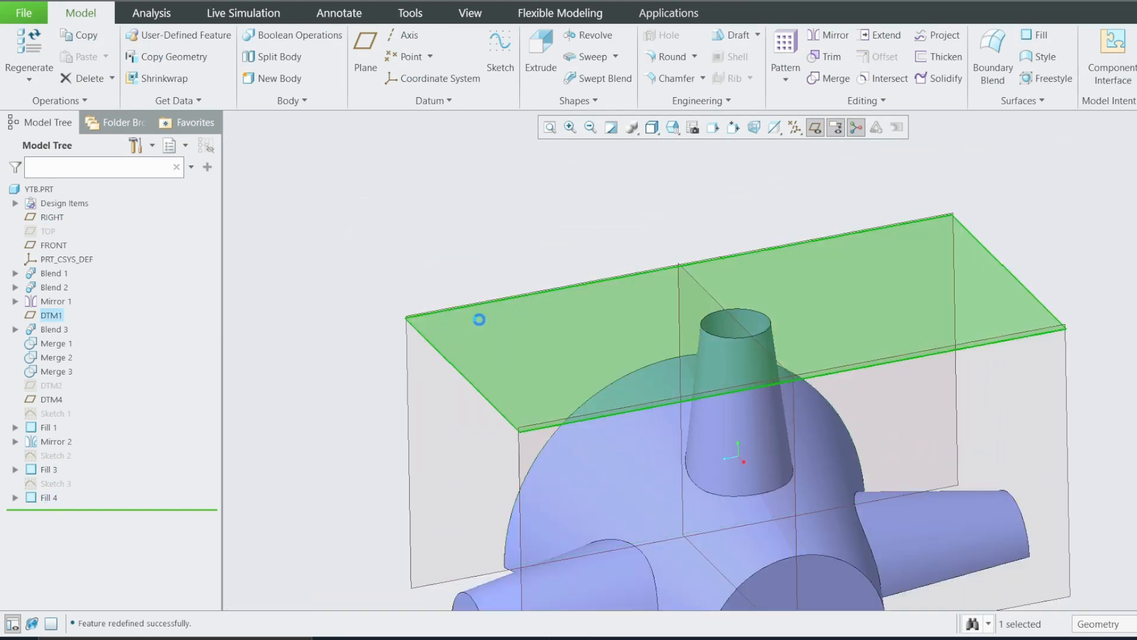
click(557, 78)
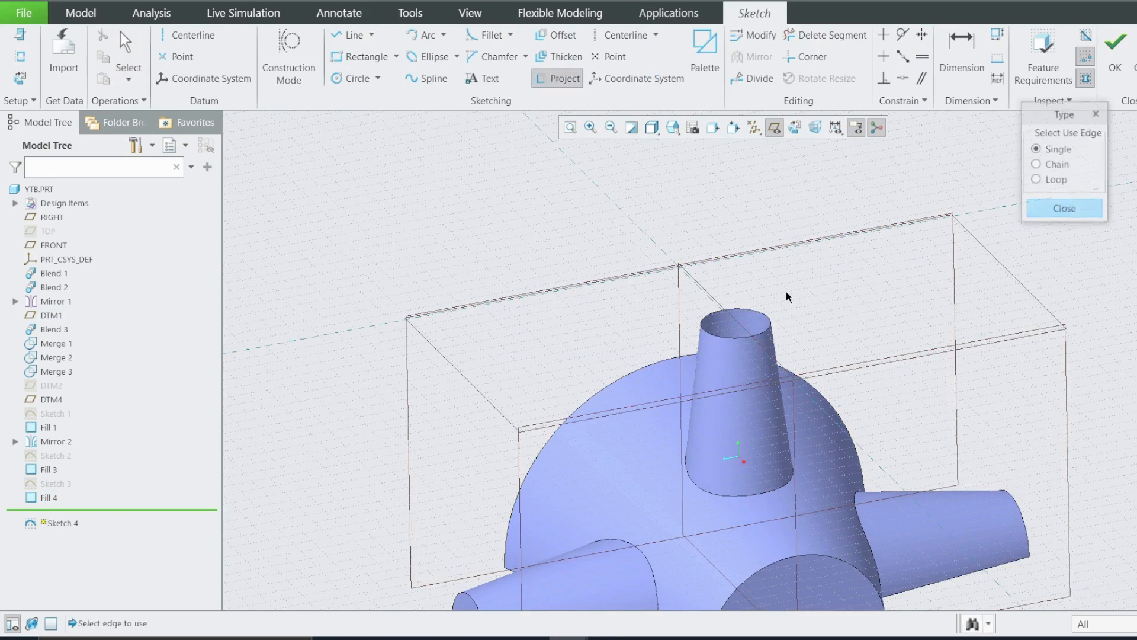
click(753, 314)
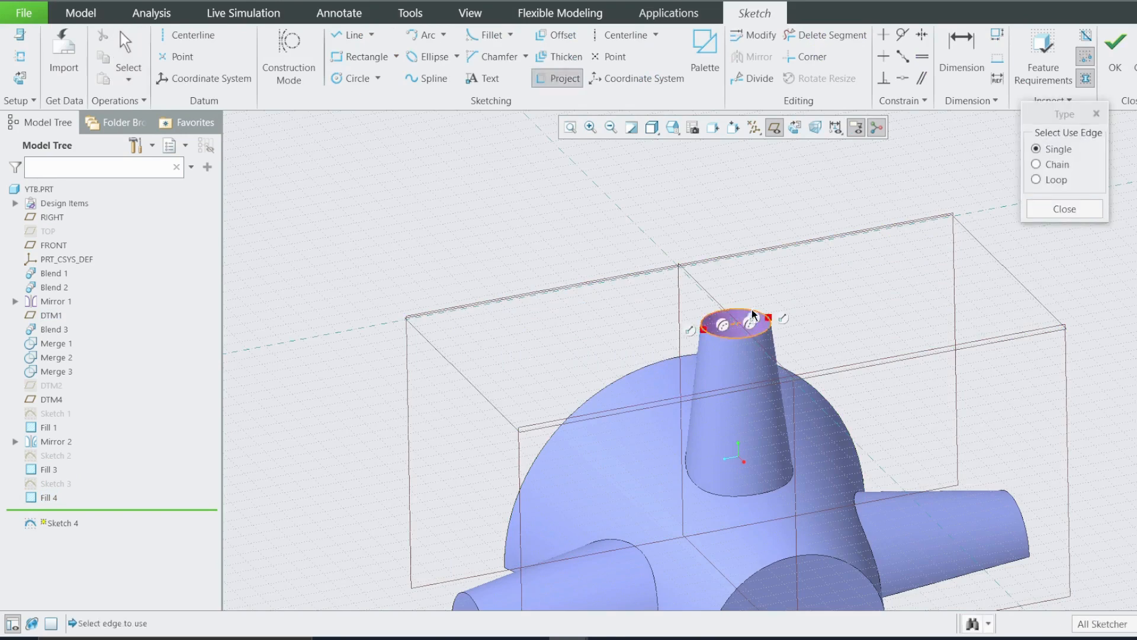
click(1065, 208)
click(1118, 55)
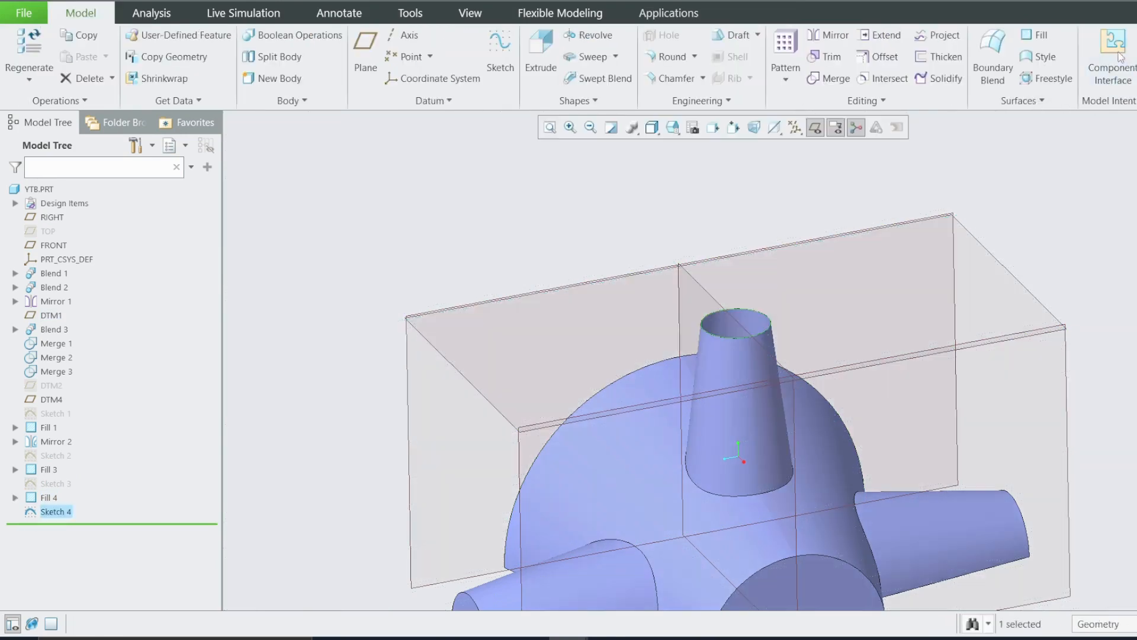
click(1041, 35)
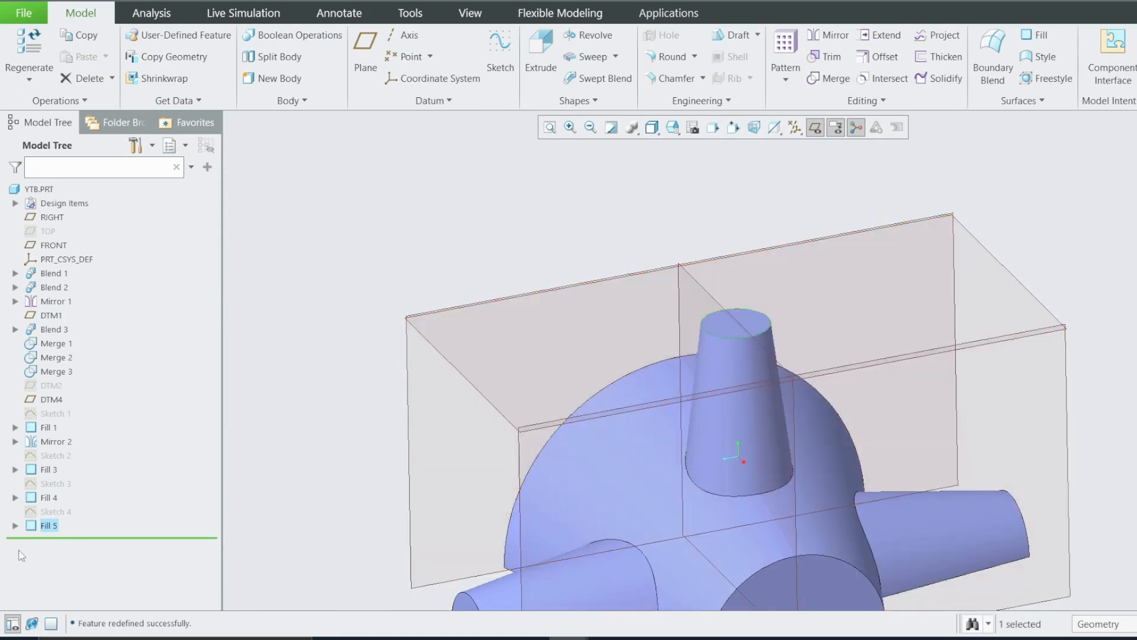
Step: Delete the fill capping the boss's top opening, Fill 5, and its sketch, Sketch 4
right_click(46, 528)
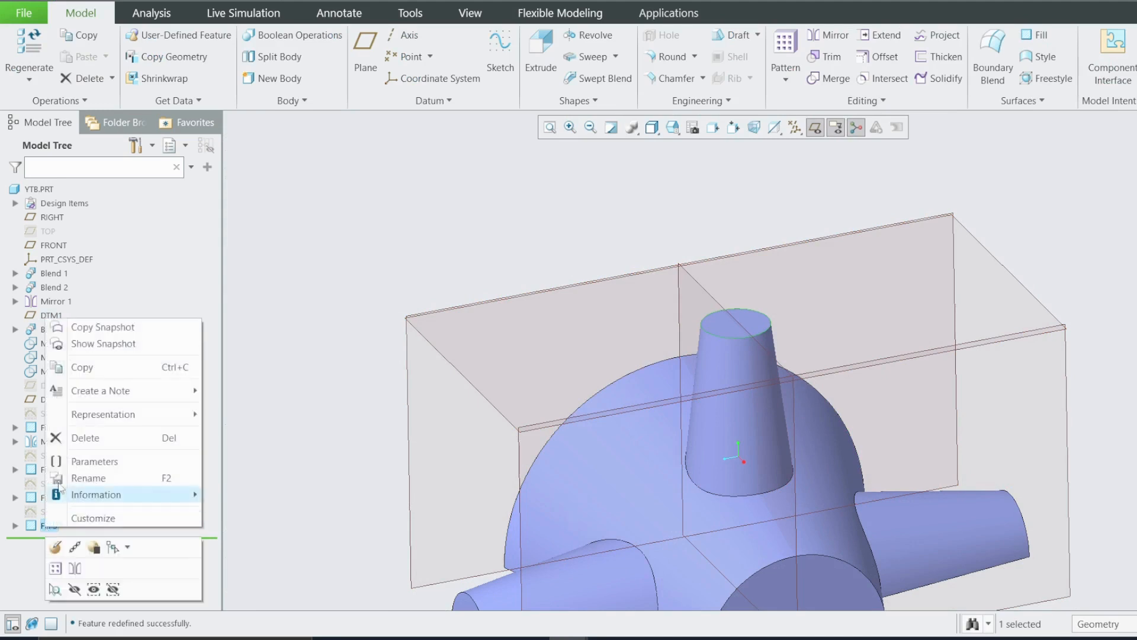
click(73, 437)
click(550, 336)
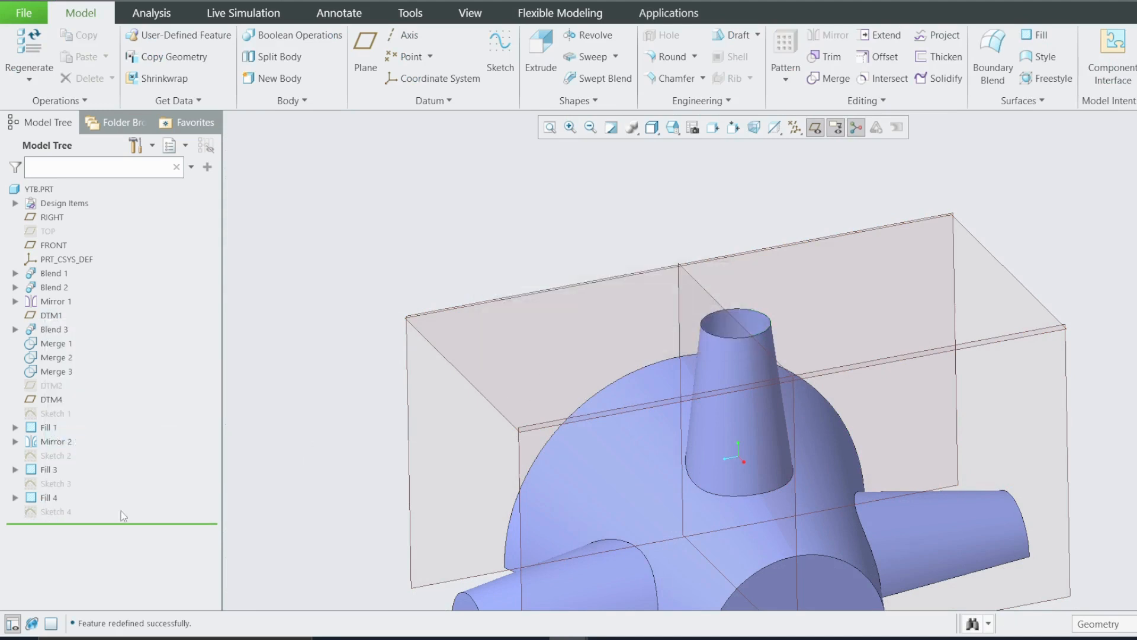
right_click(57, 513)
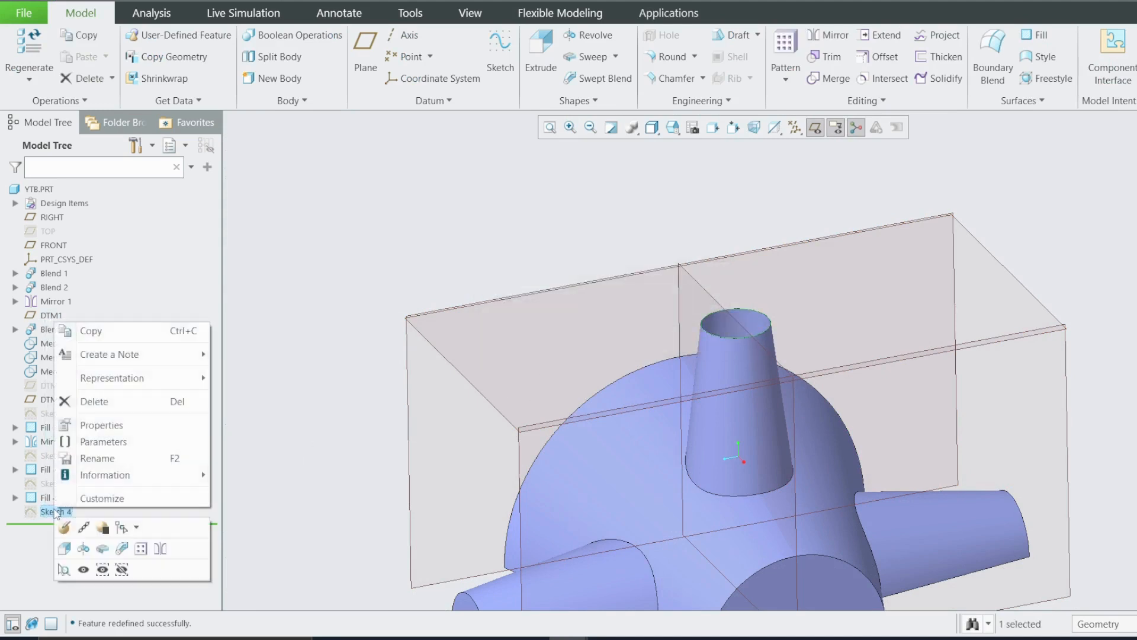
click(88, 403)
click(570, 339)
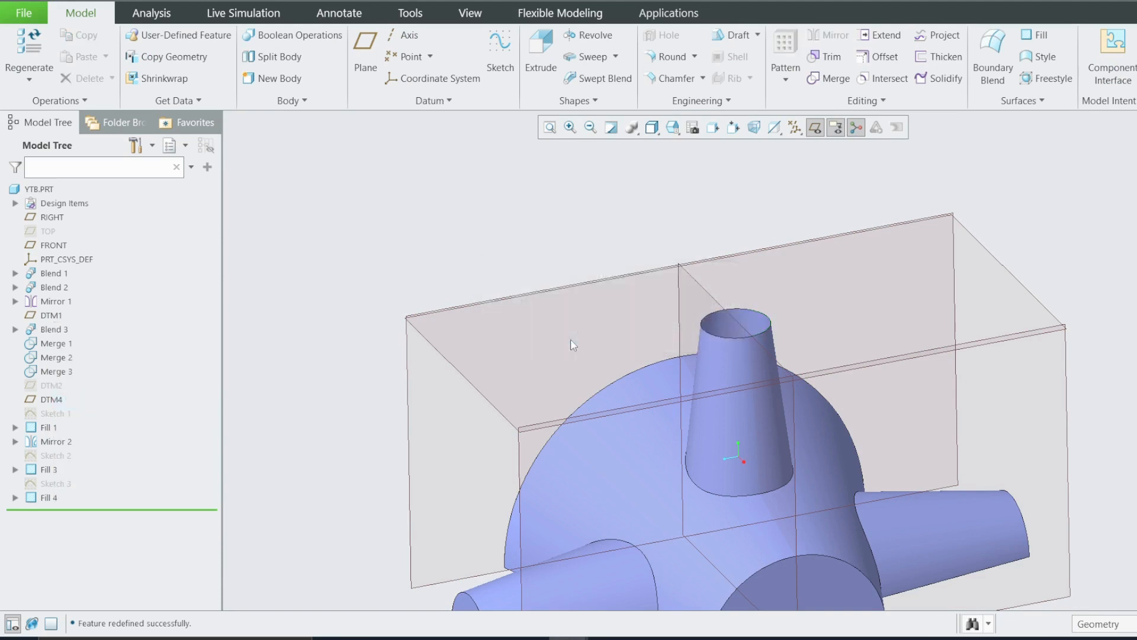
Step: Hide plane DTM1 and create a datum axis through the boss's conical surface
click(482, 393)
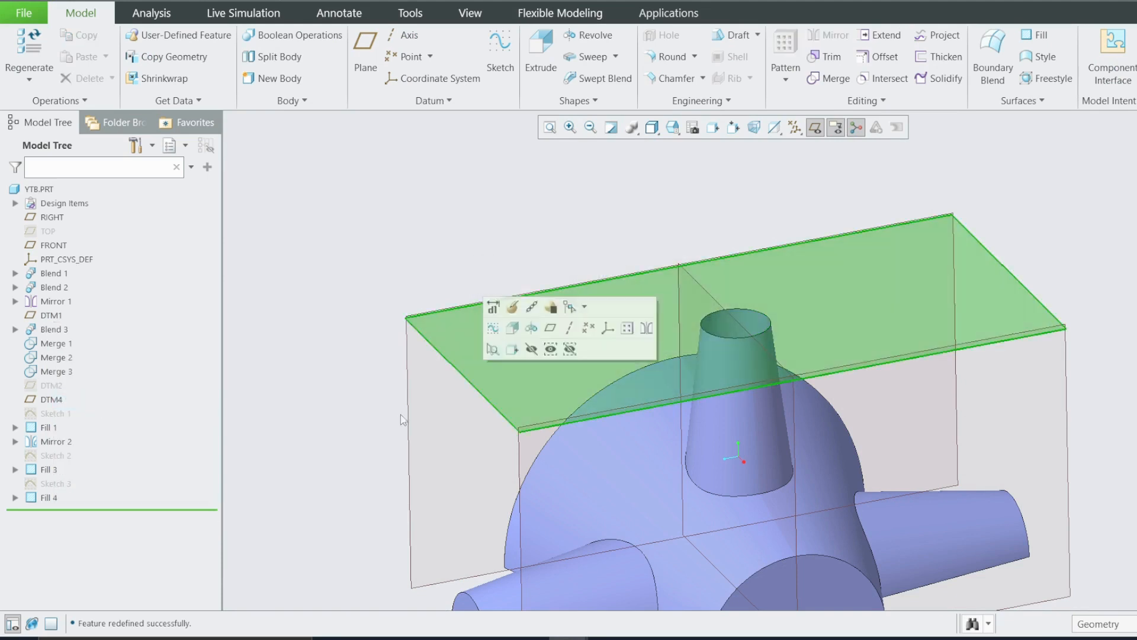
right_click(59, 318)
click(106, 294)
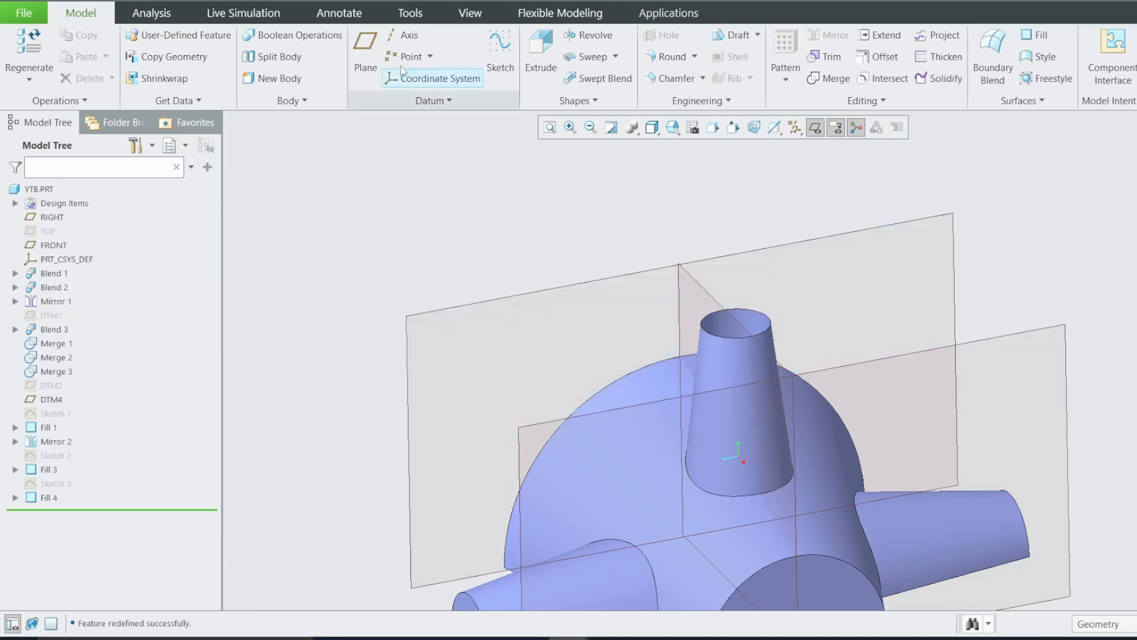
click(408, 35)
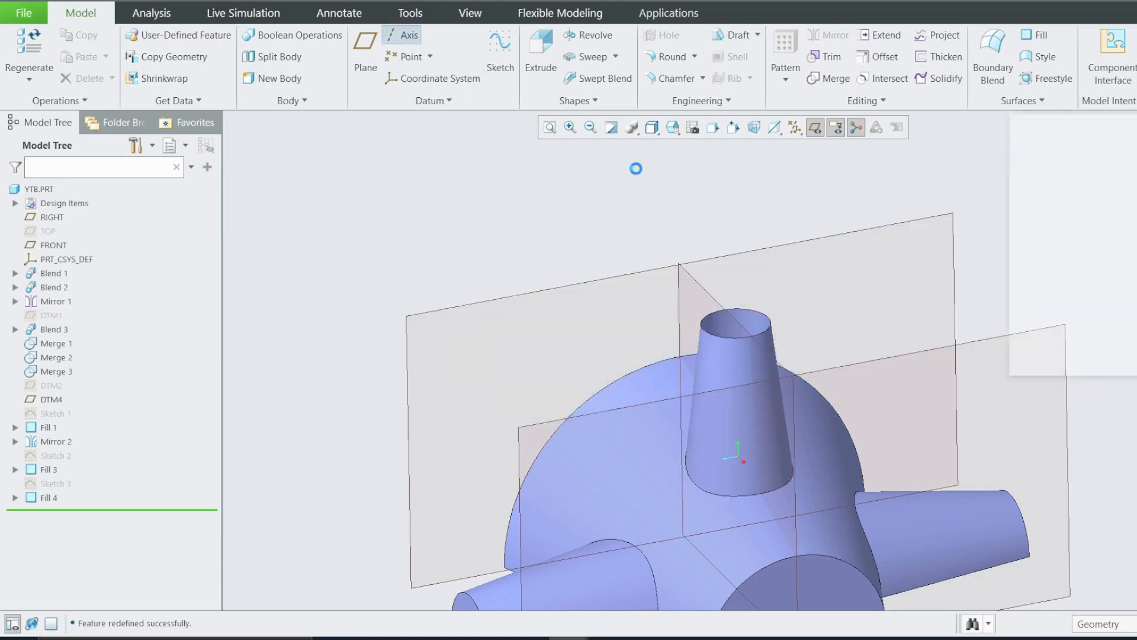
click(761, 324)
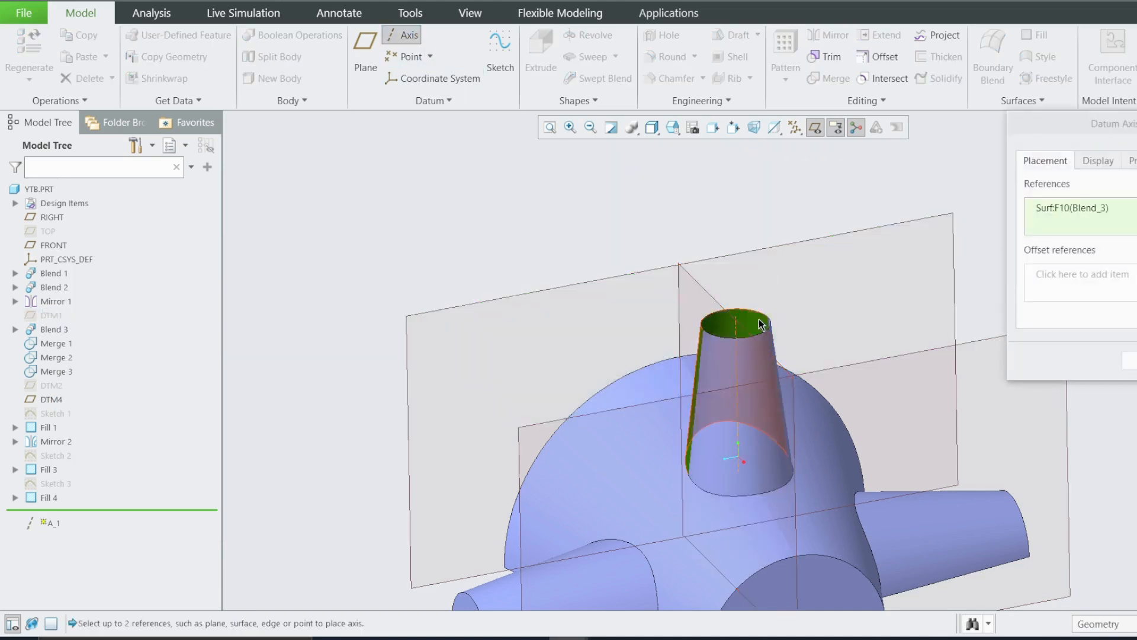
click(1131, 363)
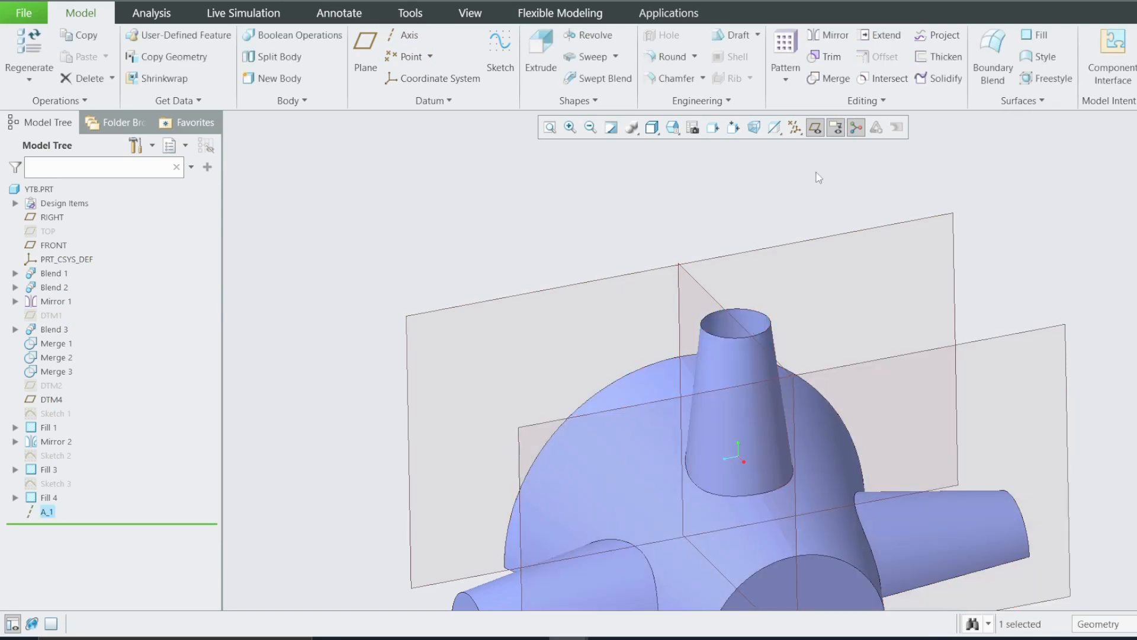
Step: Turn off the datum plane display and turn on the axis display
click(795, 127)
click(815, 127)
click(793, 134)
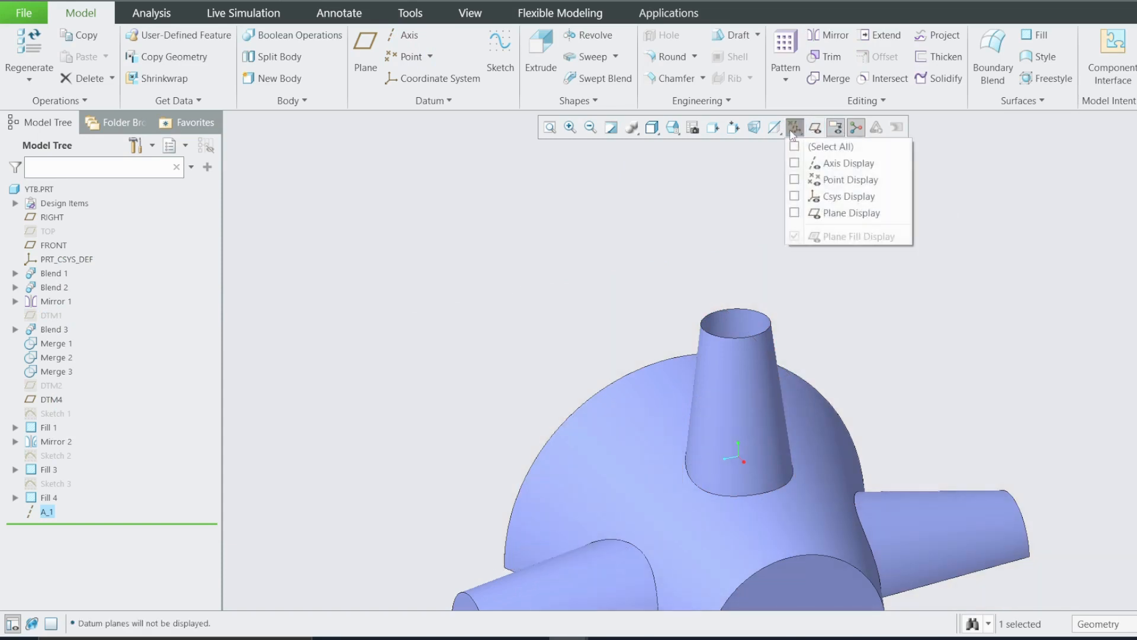
click(794, 164)
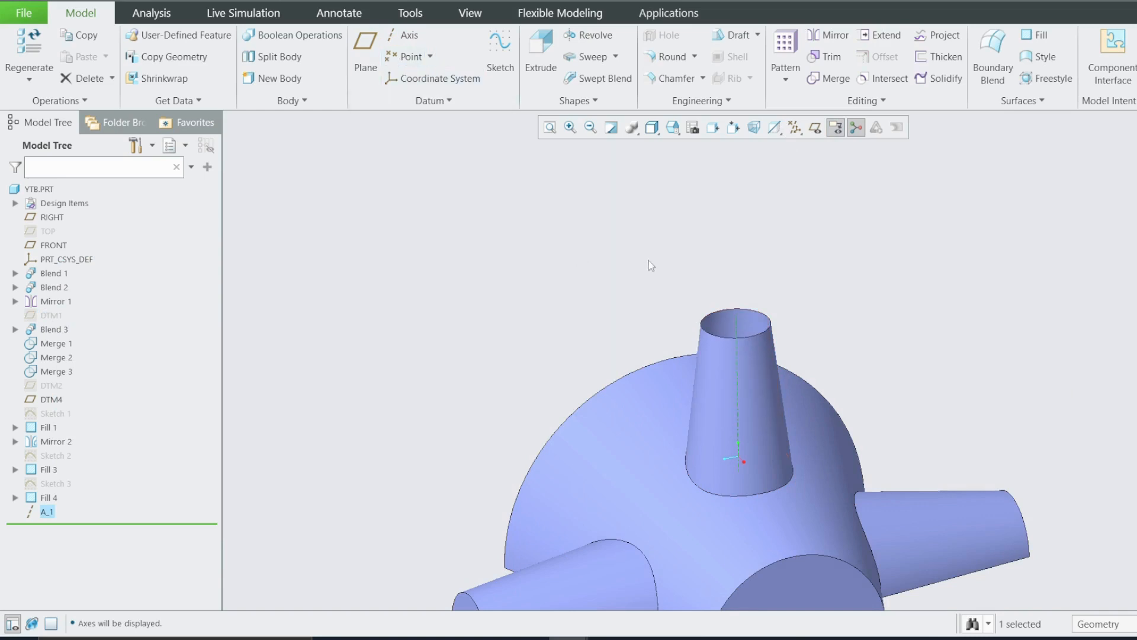
Step: Create a datum point from the boss's axis A_1 and its circular top edge
click(737, 327)
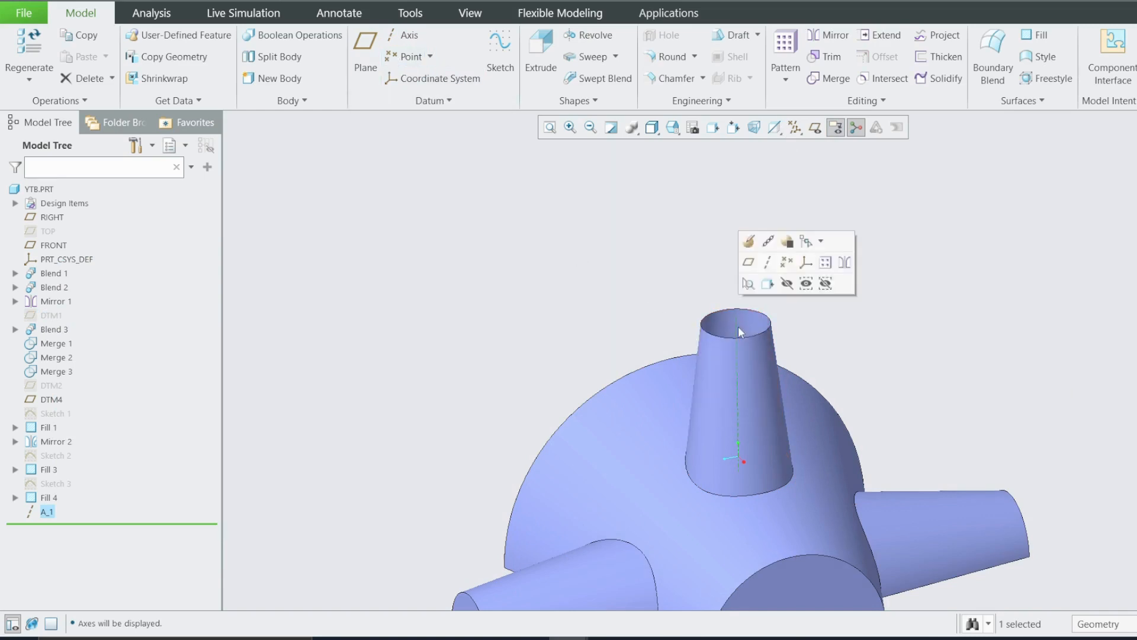
ctrl+click(747, 336)
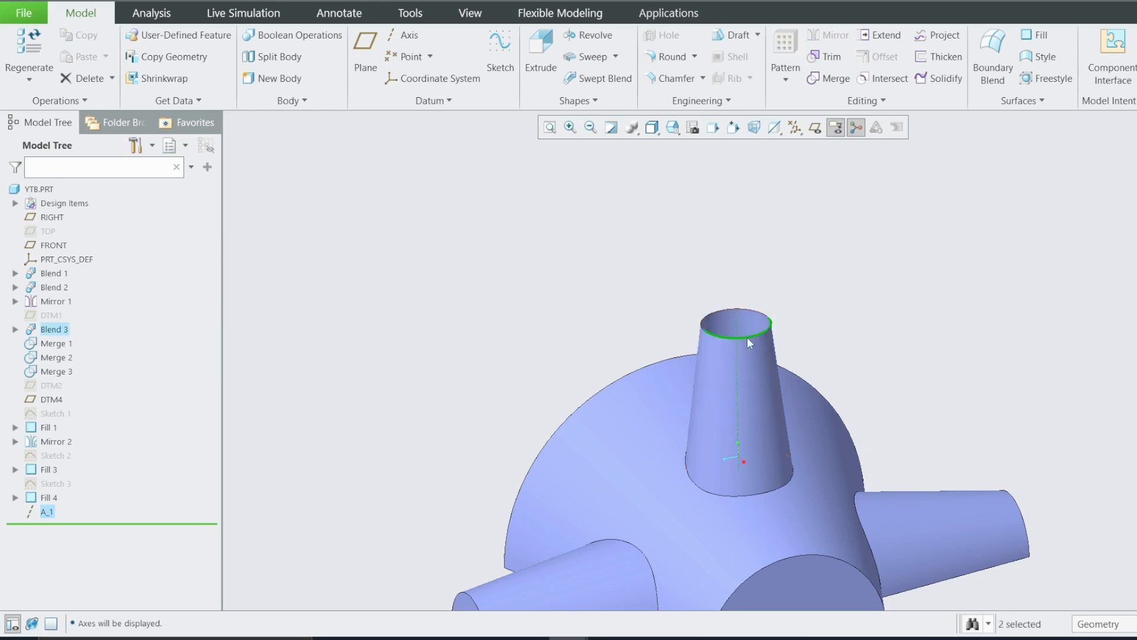
click(418, 57)
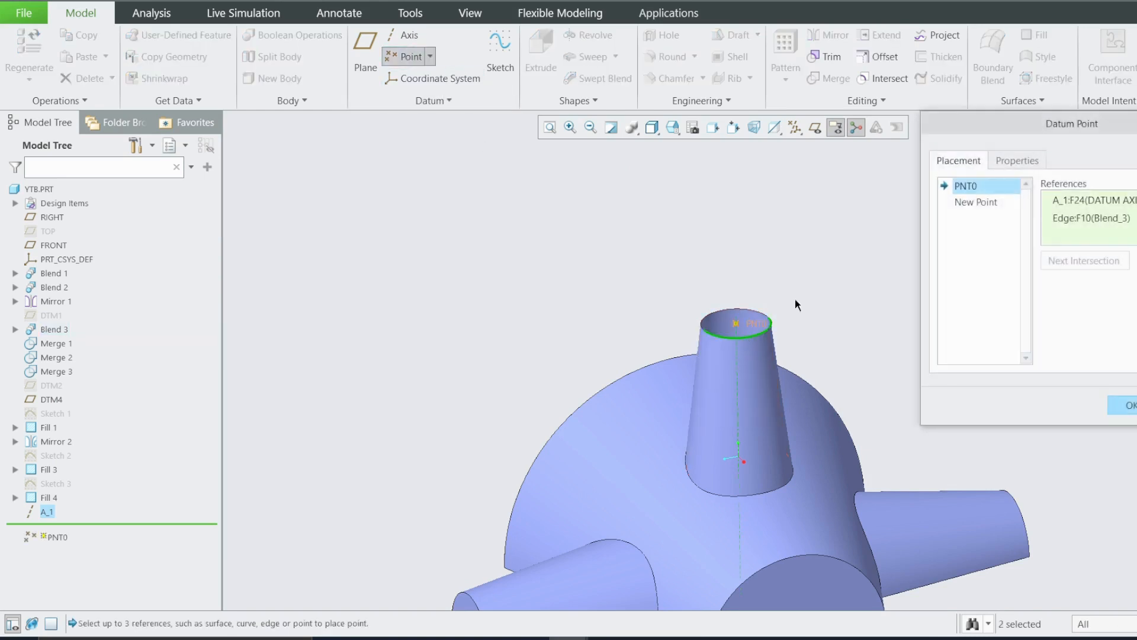
click(1126, 407)
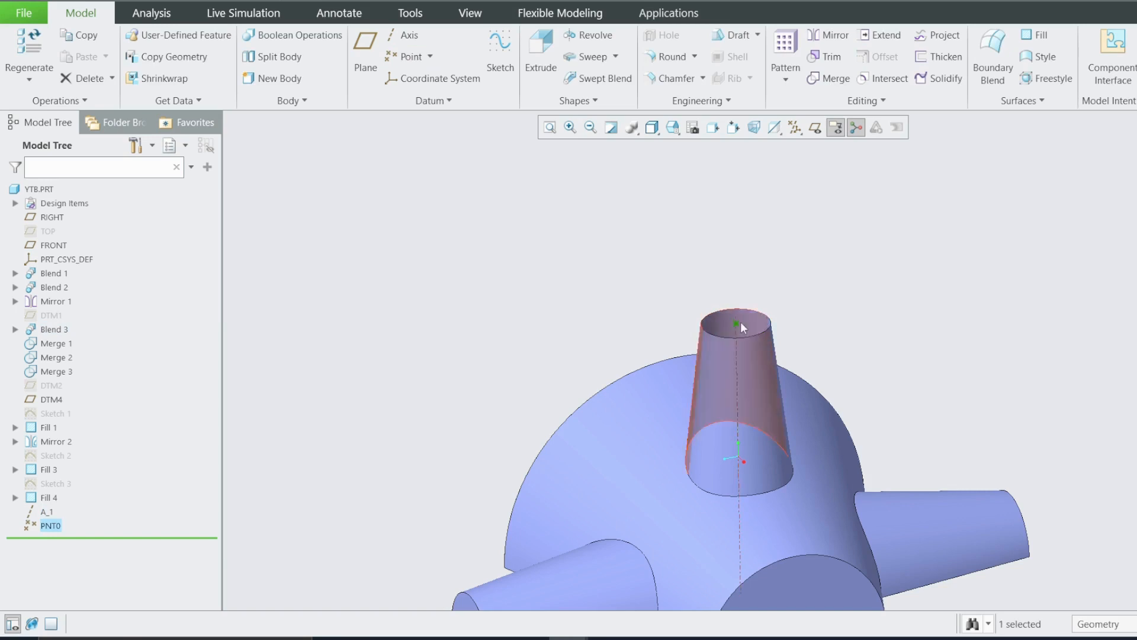
Step: Create a datum plane offset 150 from the TOP plane, at the boss's top opening
scroll(736, 322, up, 4)
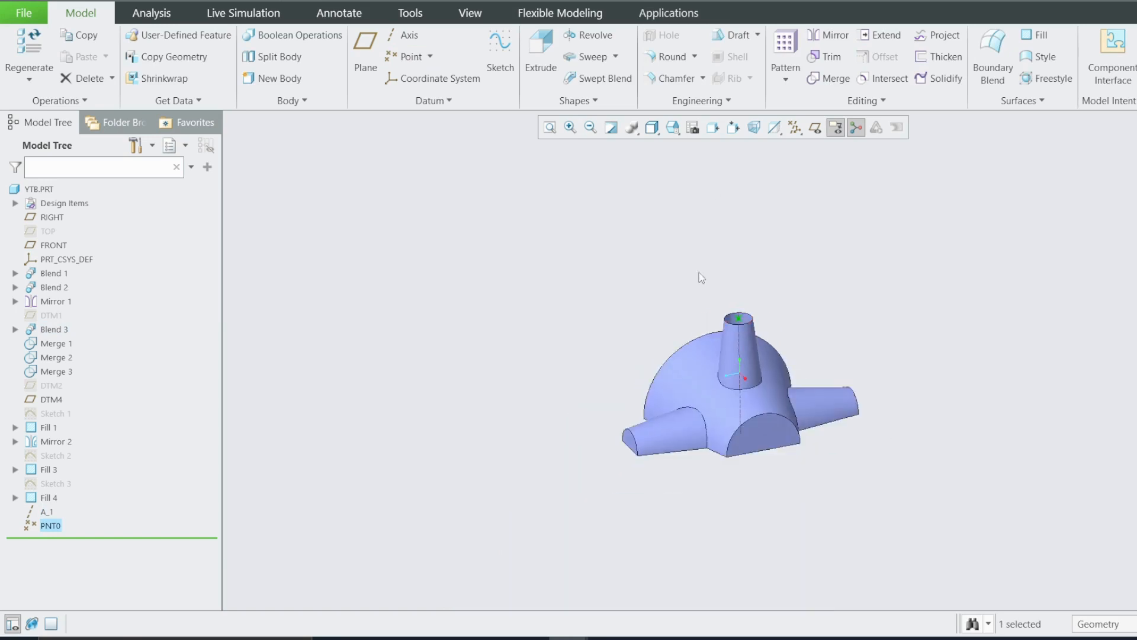
click(47, 233)
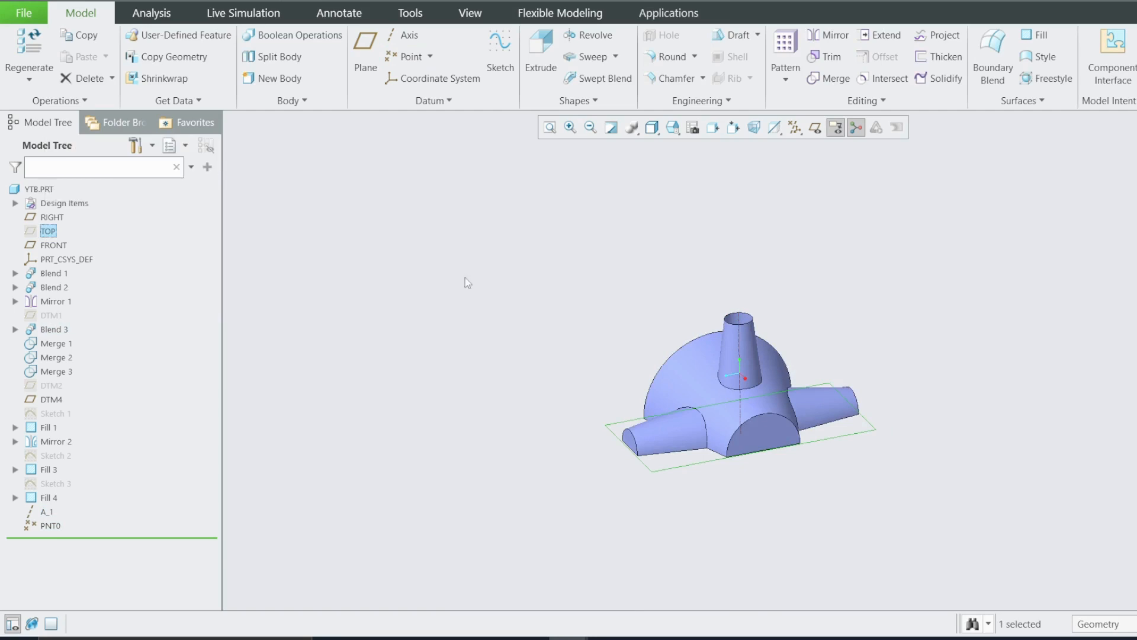
click(365, 53)
scroll(749, 455, down, 5)
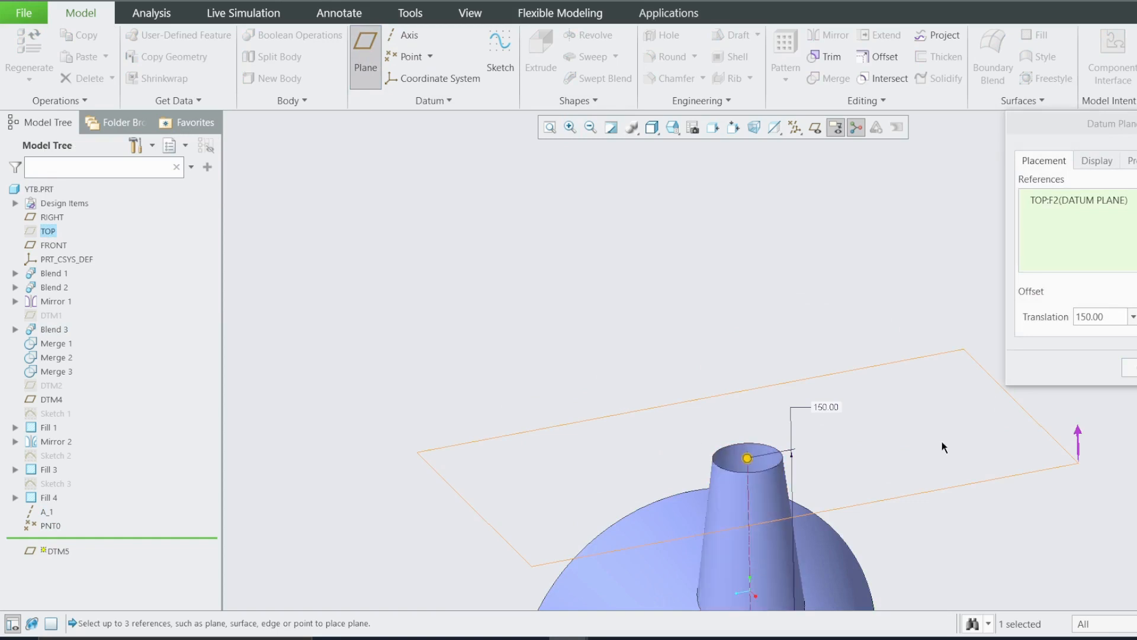
click(1130, 367)
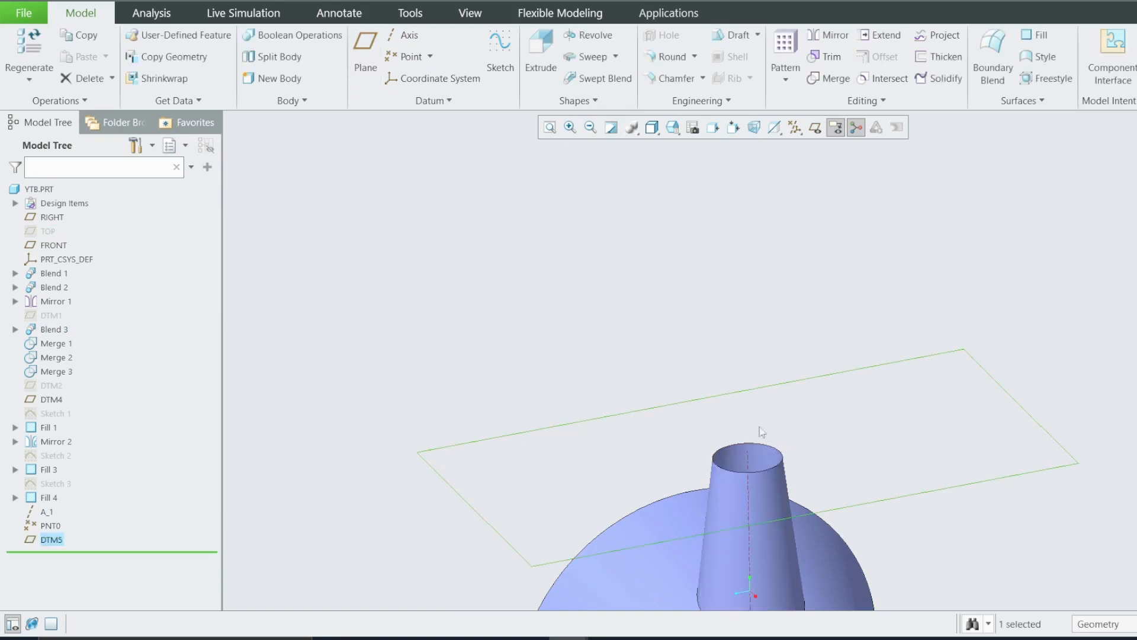
Step: Sketch the boss's circular top opening on DTM5 by projecting its edges, and fill it
right_click(59, 542)
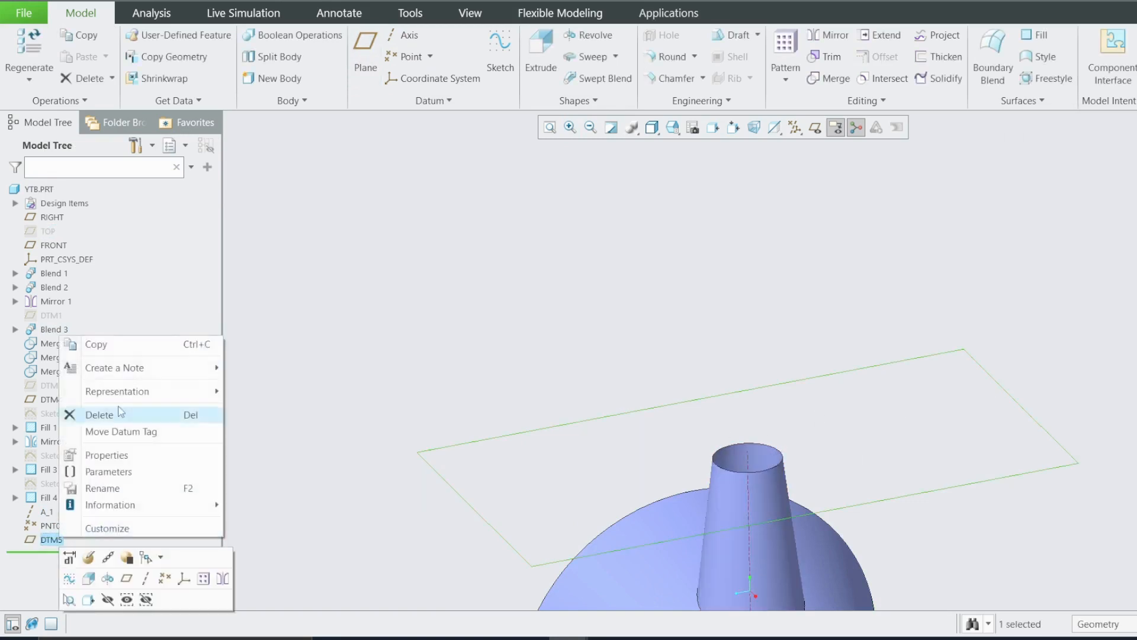
click(70, 580)
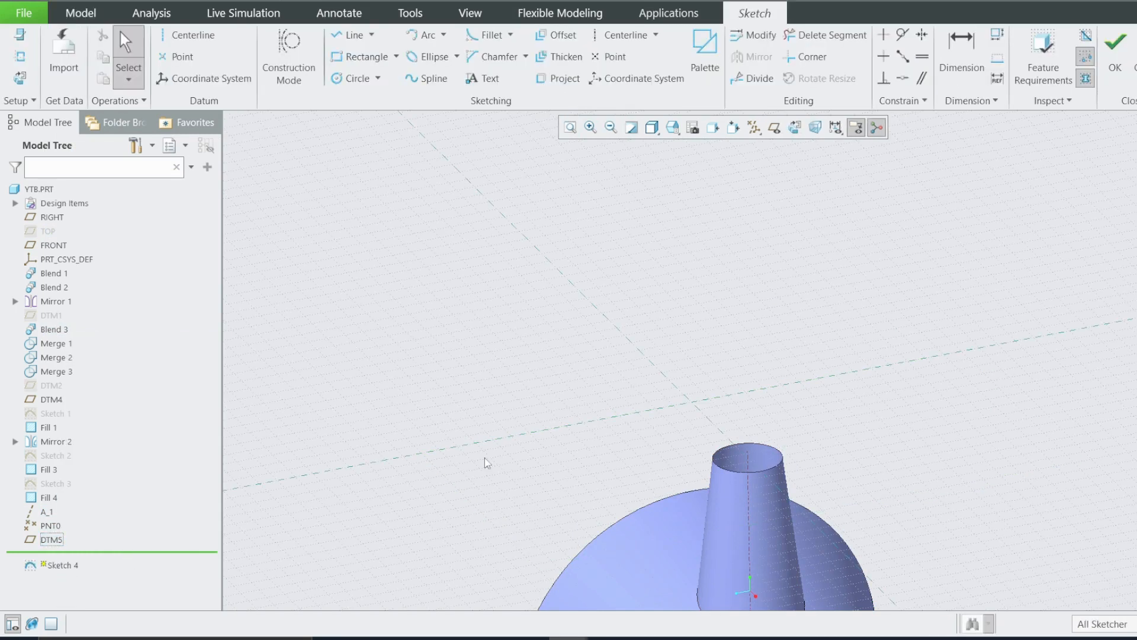
click(557, 78)
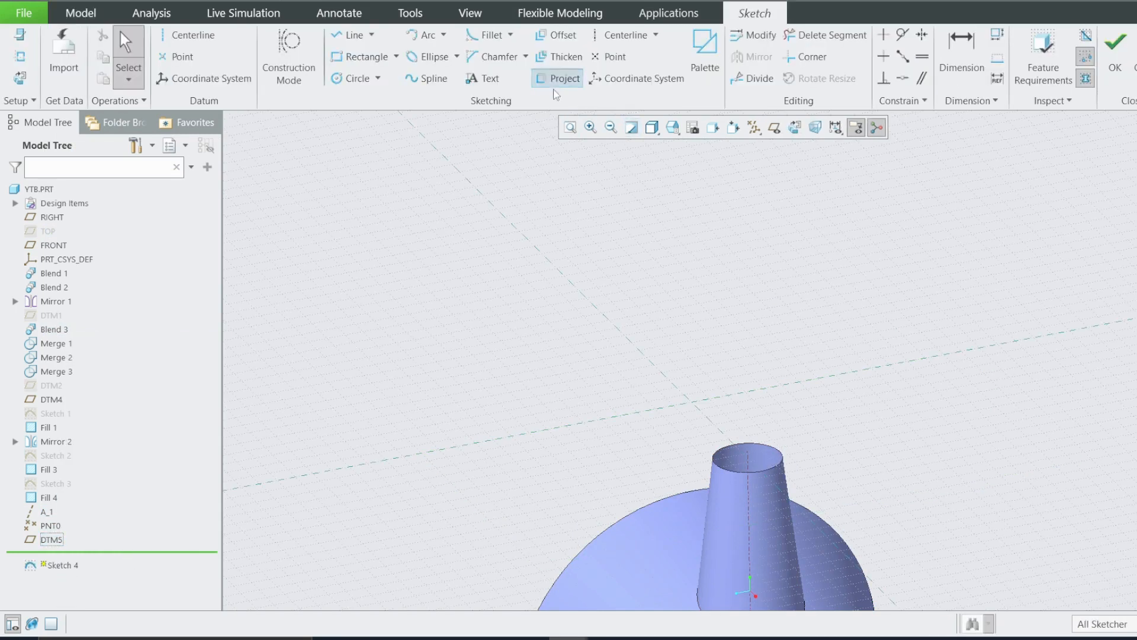
click(749, 445)
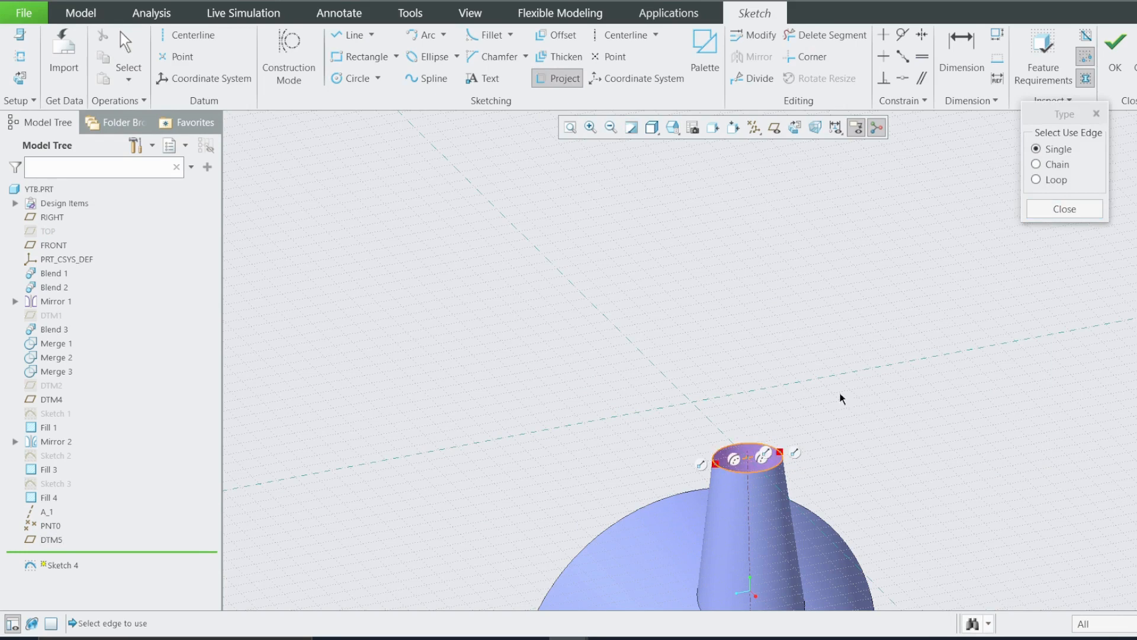
click(1041, 211)
click(1106, 53)
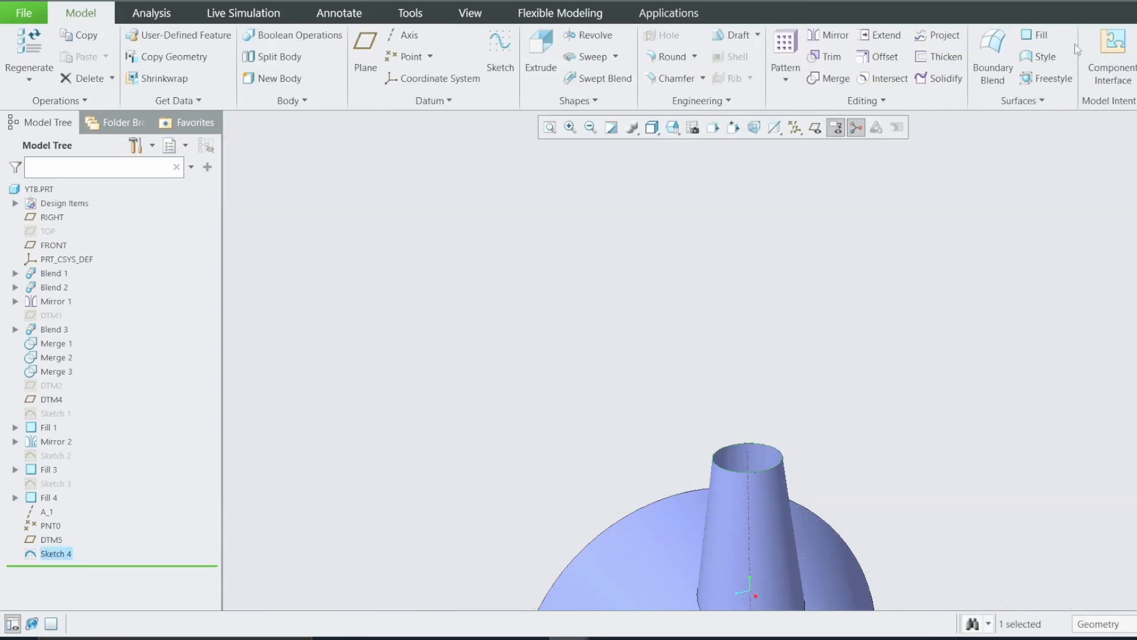
click(1056, 44)
Step: Turn off the axis display
key(ctrl+d)
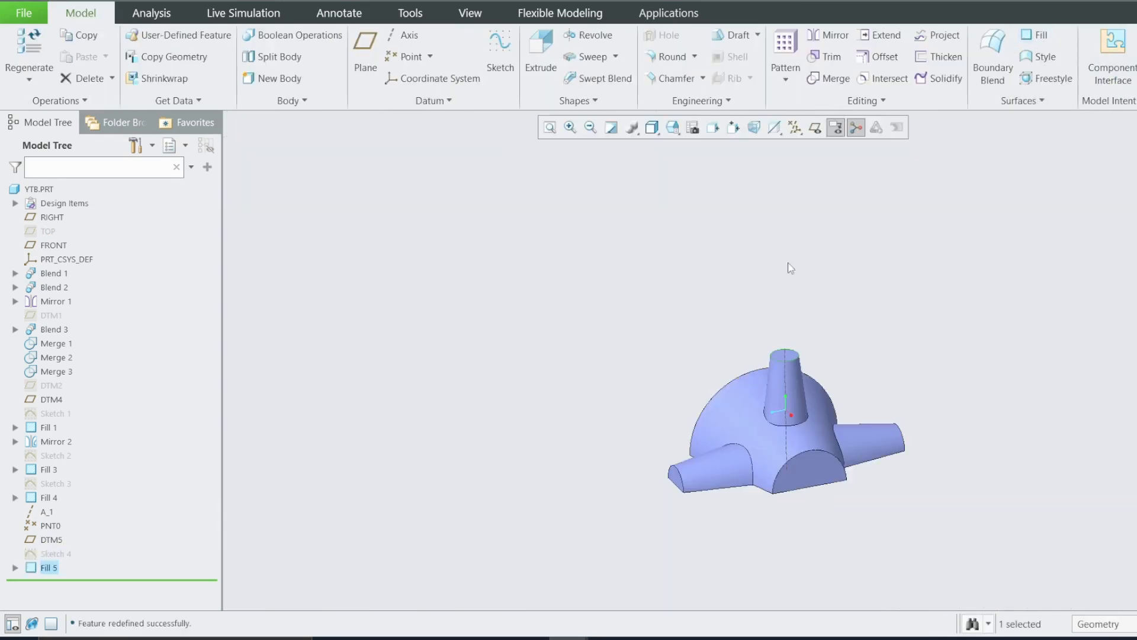
click(795, 134)
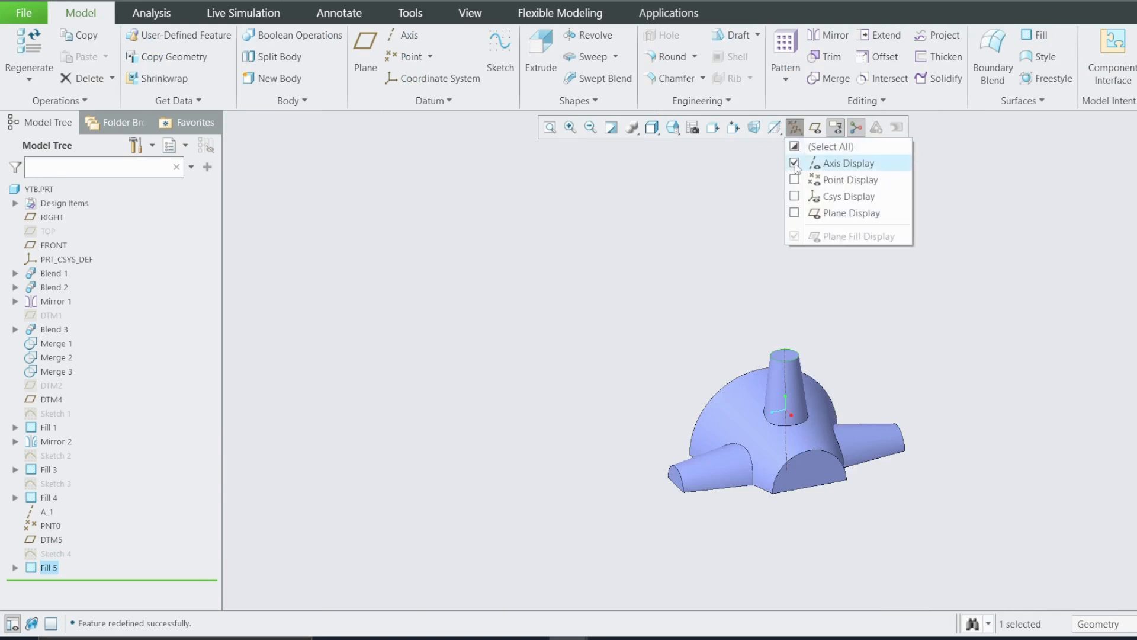
click(830, 163)
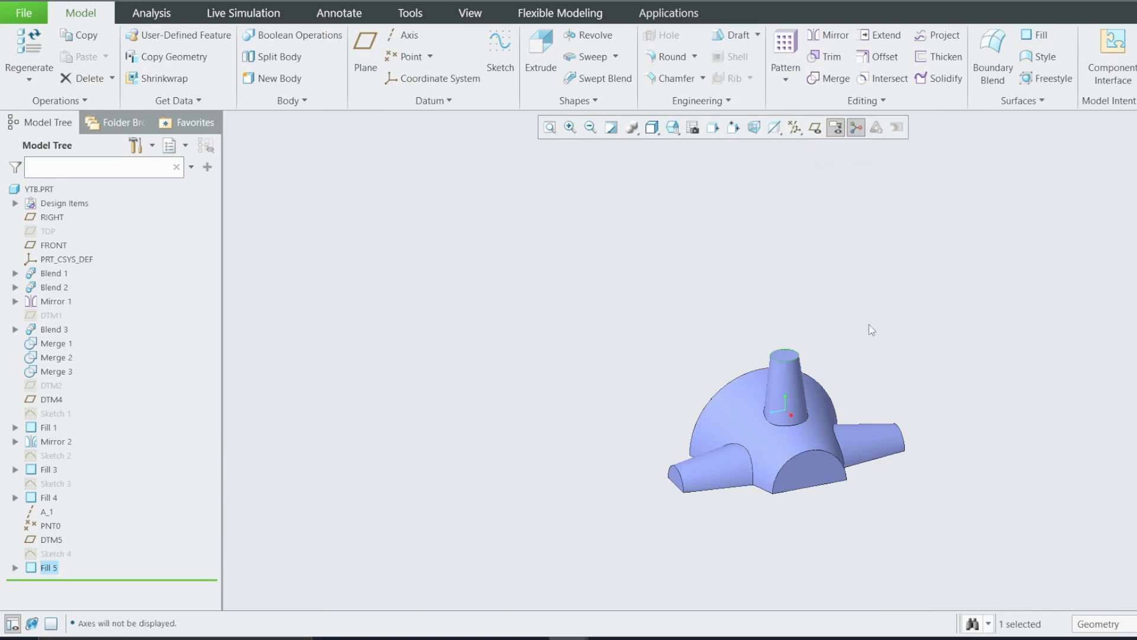
Step: Examine the fills capping the boss's top and the arm's end, comparing the boss cap with plane DTM1
scroll(791, 404, down, 3)
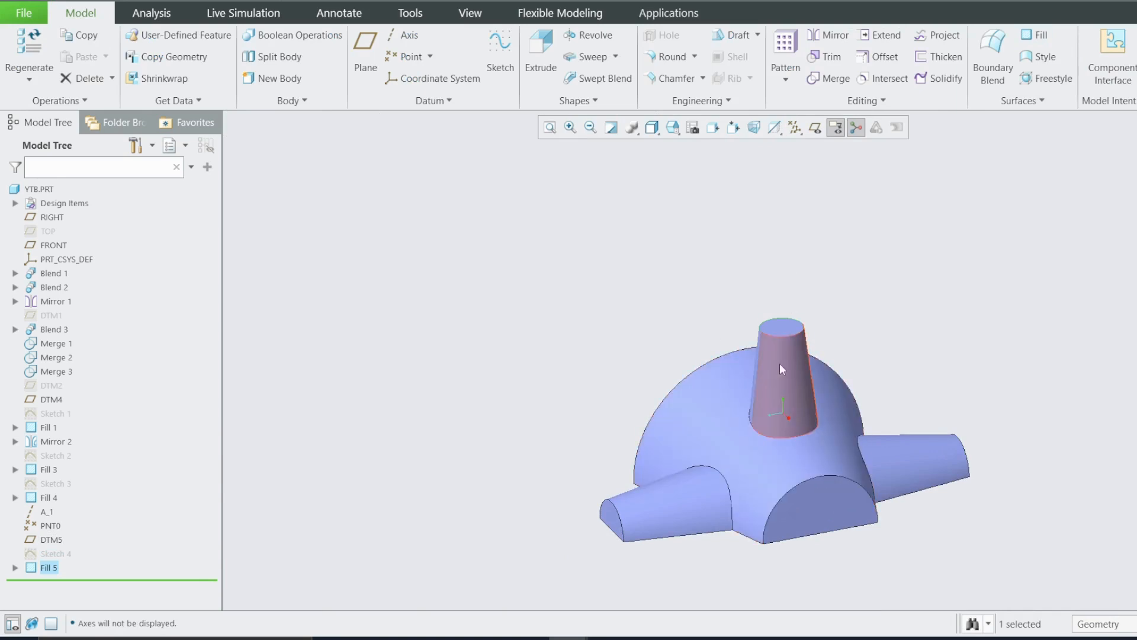
scroll(782, 350, down, 3)
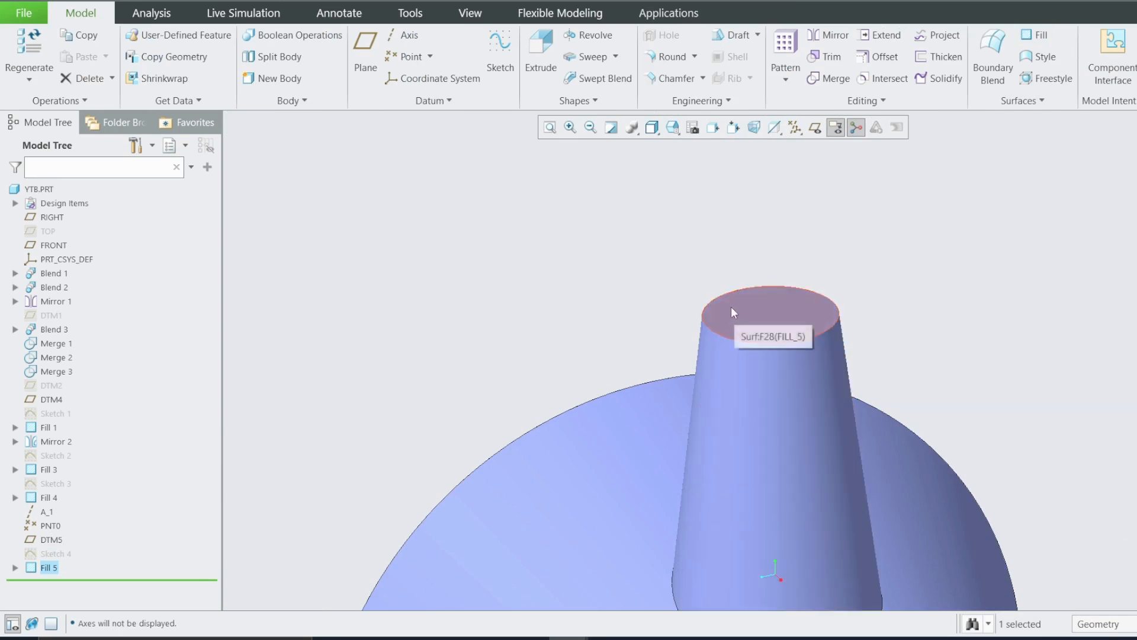
scroll(770, 296, up, 4)
scroll(805, 343, down, 4)
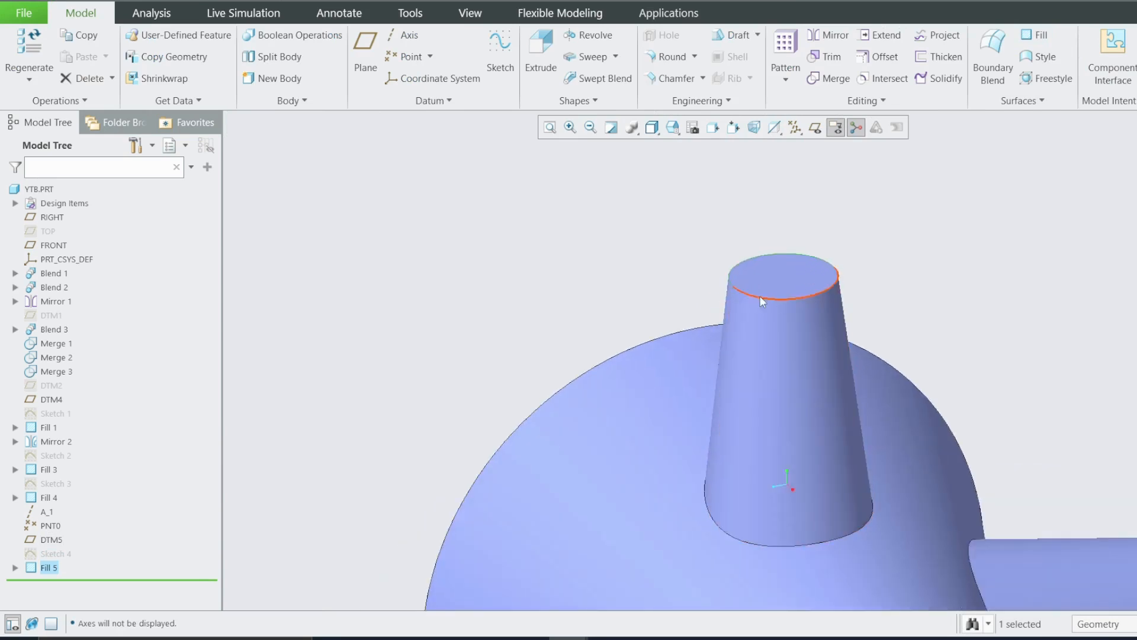
scroll(753, 373, up, 4)
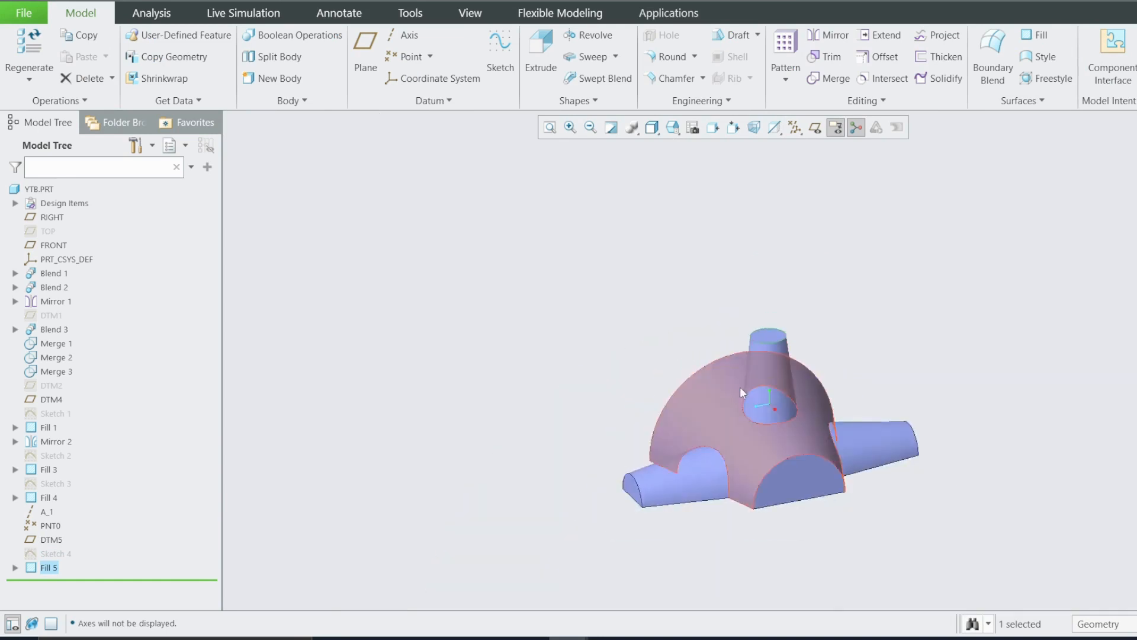
scroll(651, 497, down, 6)
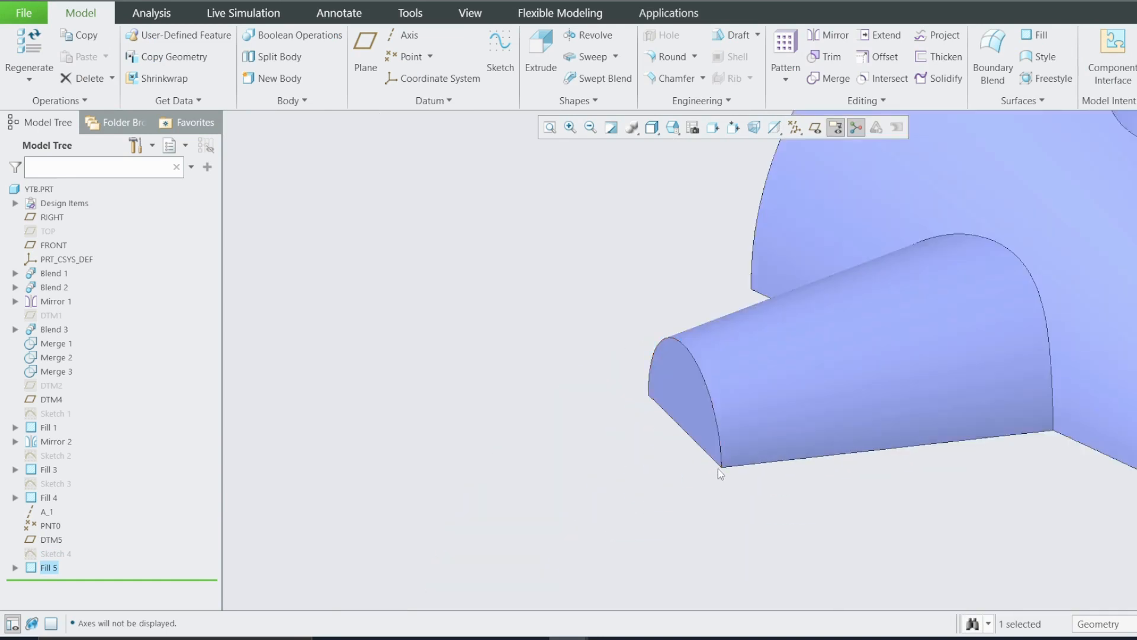
scroll(673, 462, up, 6)
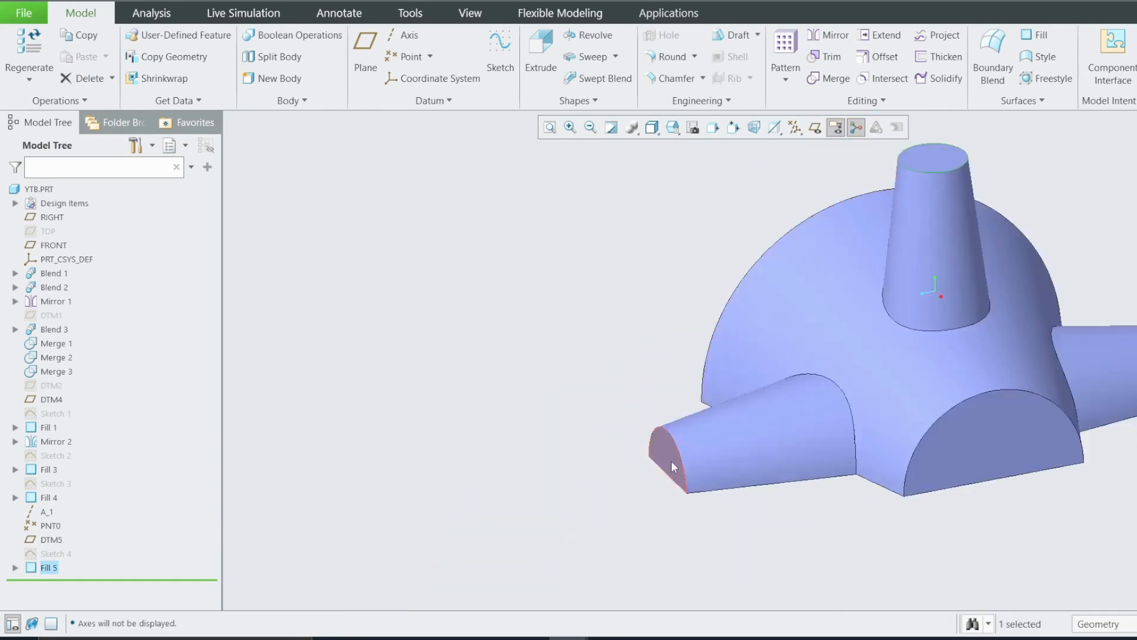
scroll(763, 379, down, 6)
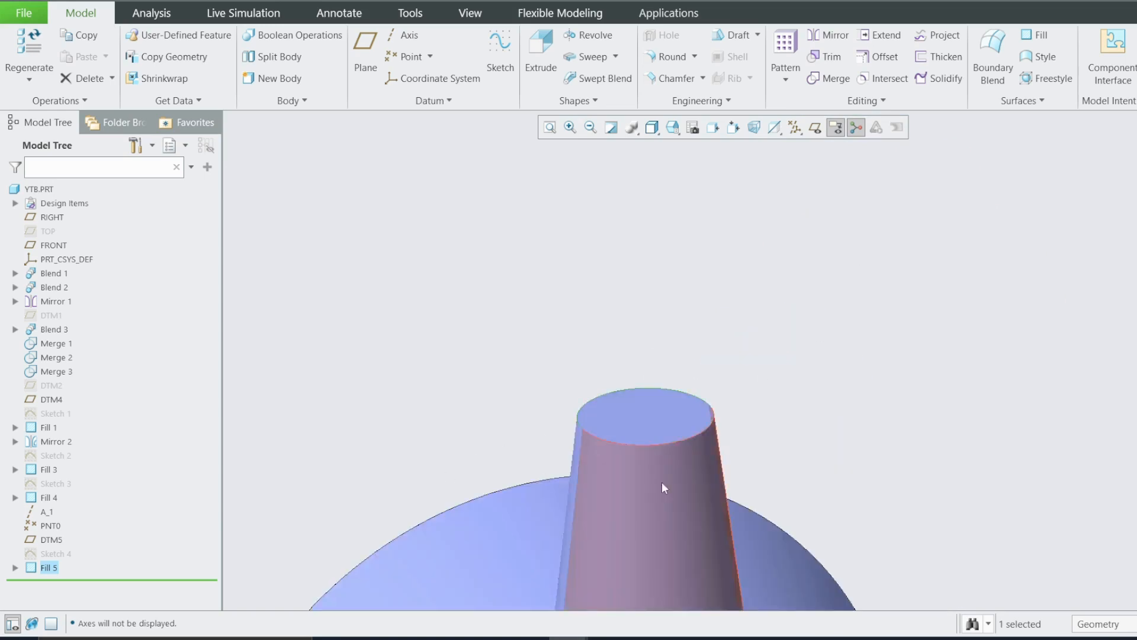
scroll(663, 482, up, 4)
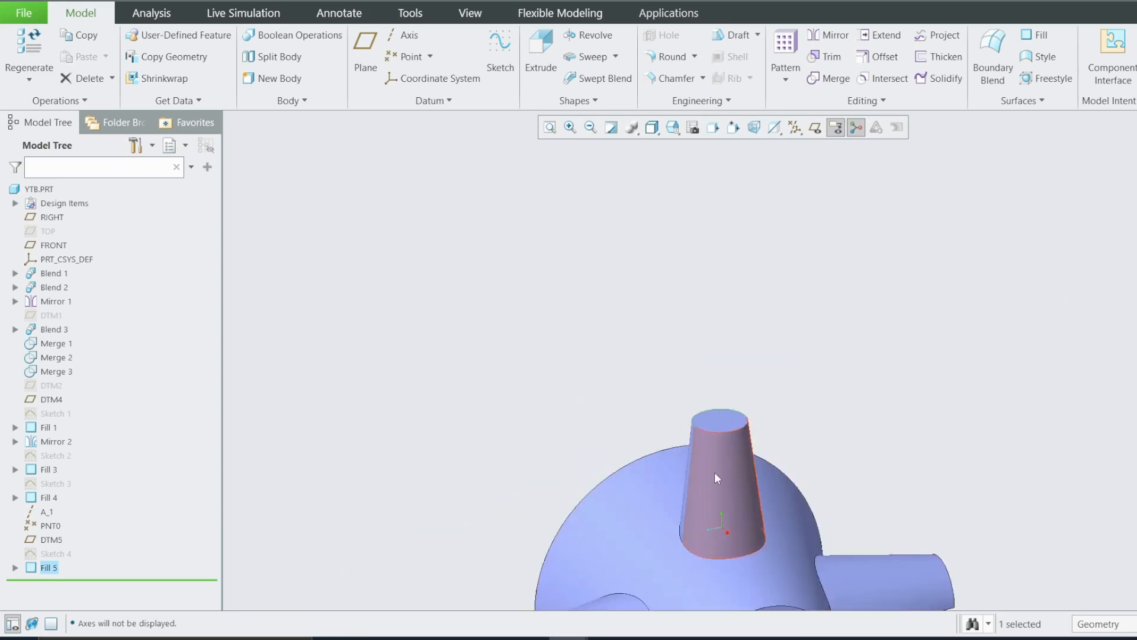
click(52, 316)
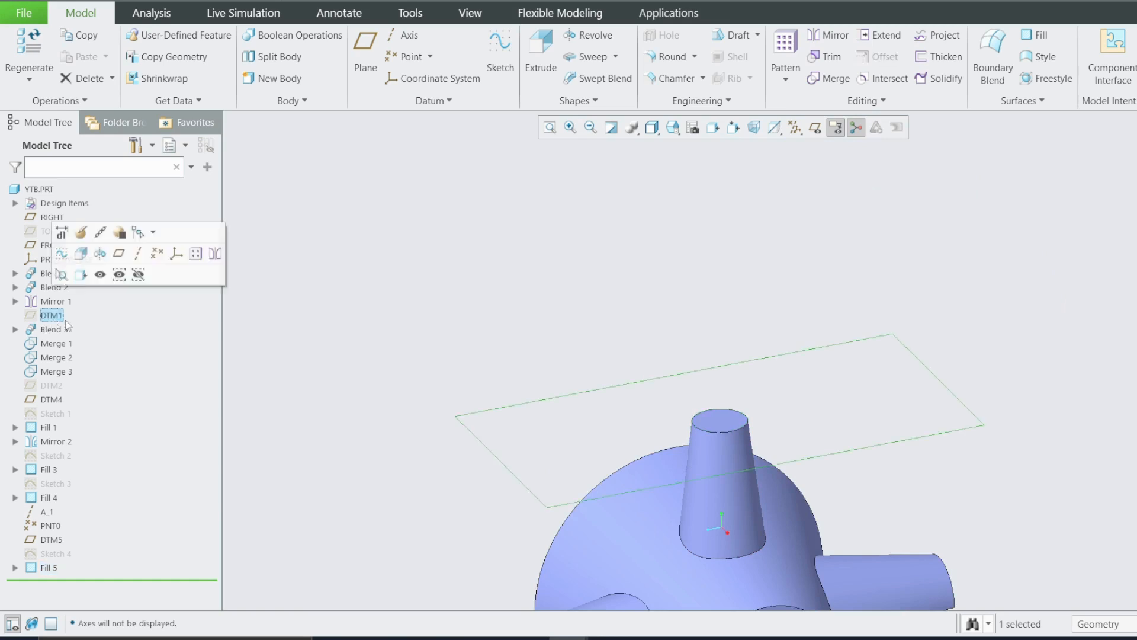
scroll(717, 441, down, 5)
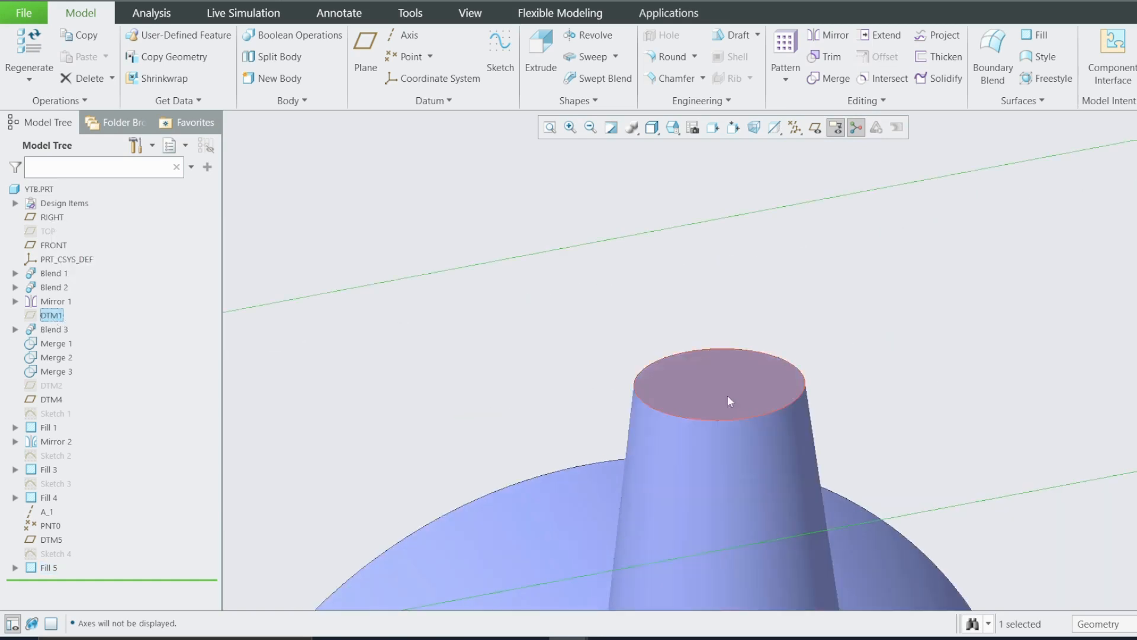
scroll(701, 379, up, 5)
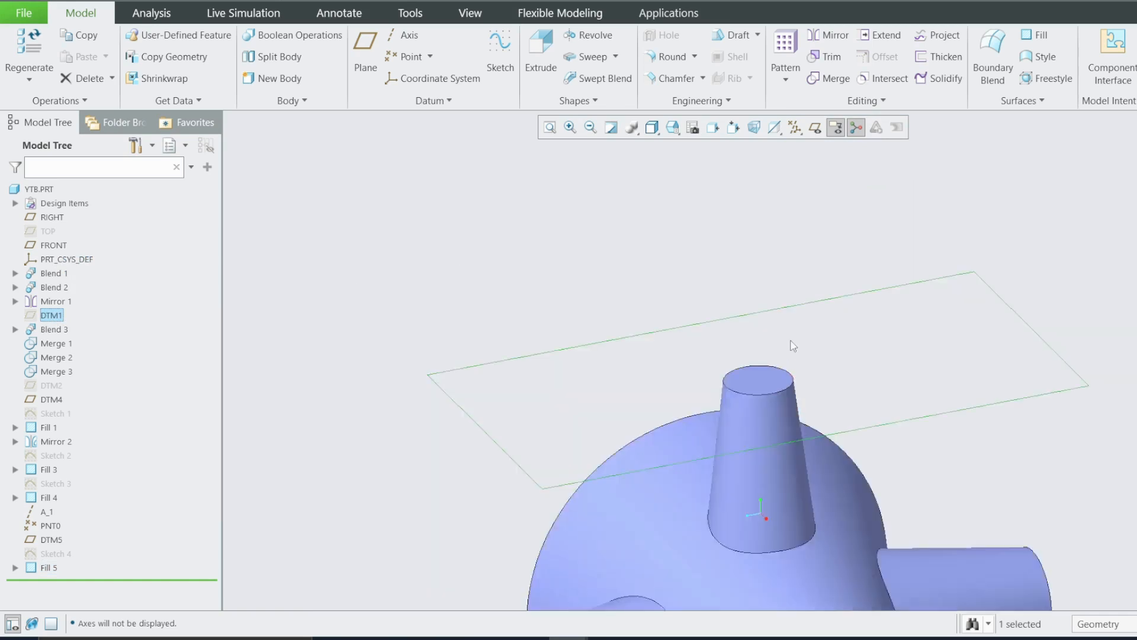
scroll(780, 422, down, 5)
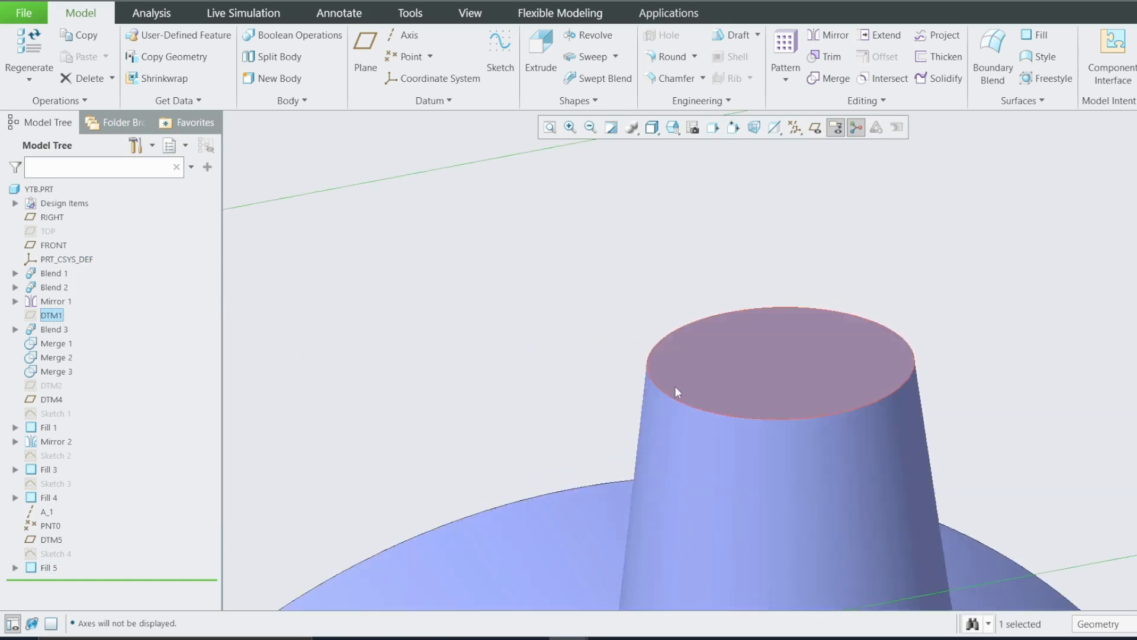
click(598, 428)
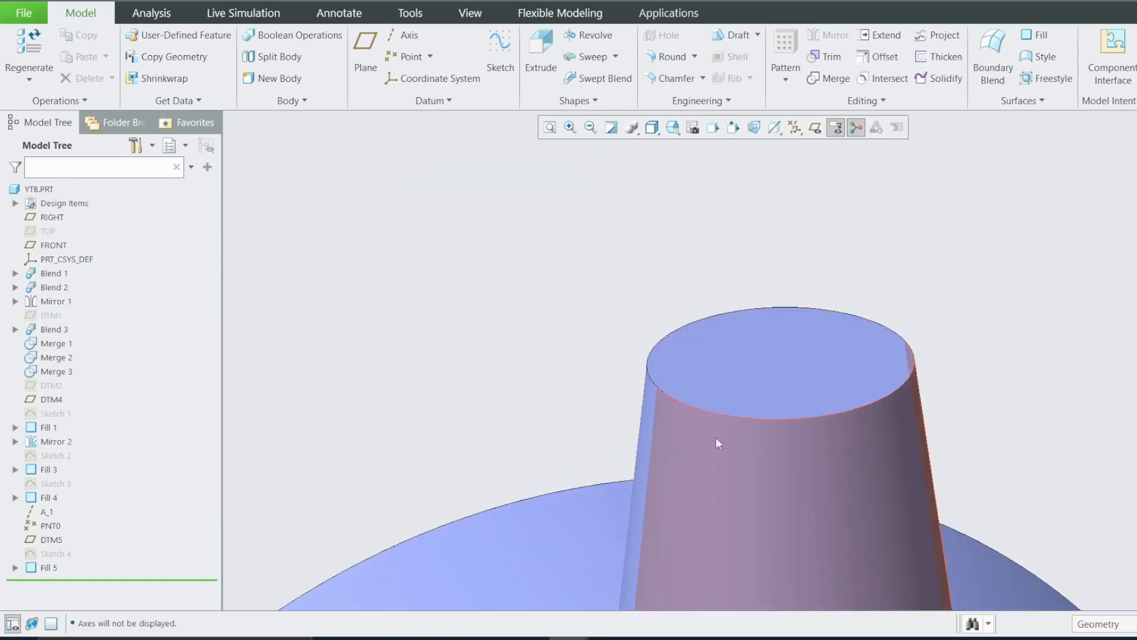
click(699, 458)
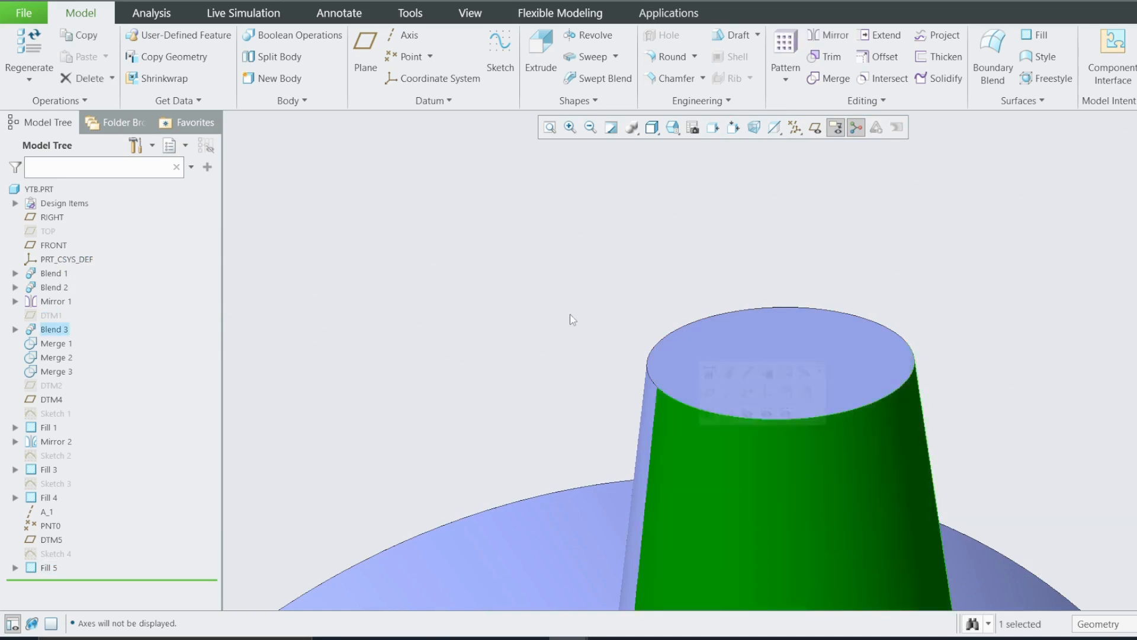
click(568, 317)
Step: Merge the body quilt with all the fills capping the body, arm and boss ends
scroll(578, 318, up, 5)
scroll(868, 249, up, 1)
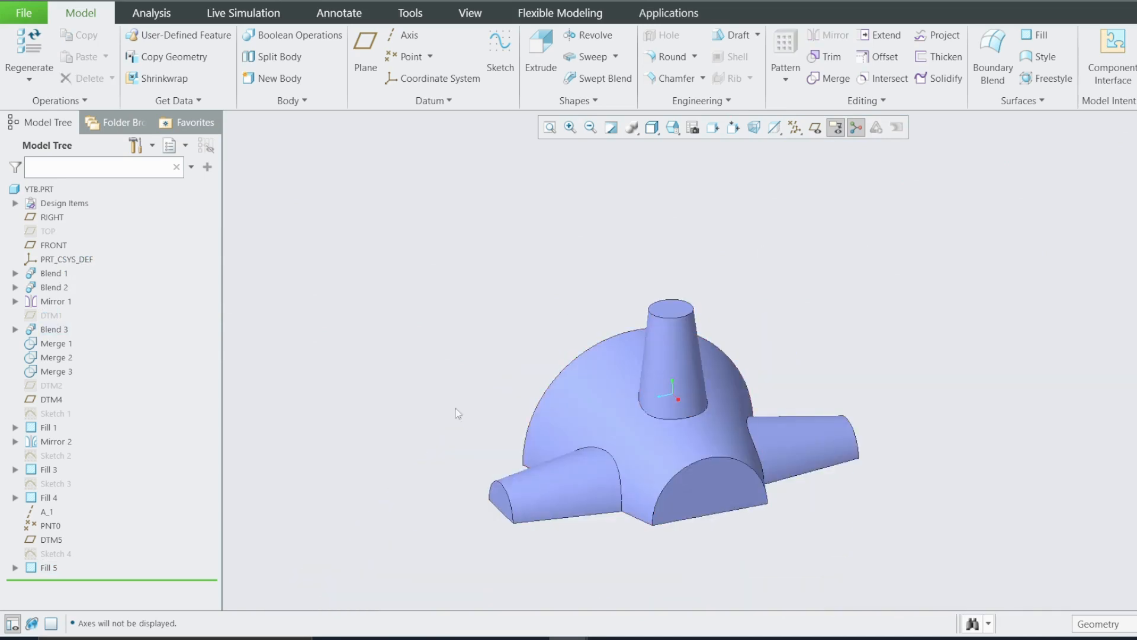
click(835, 79)
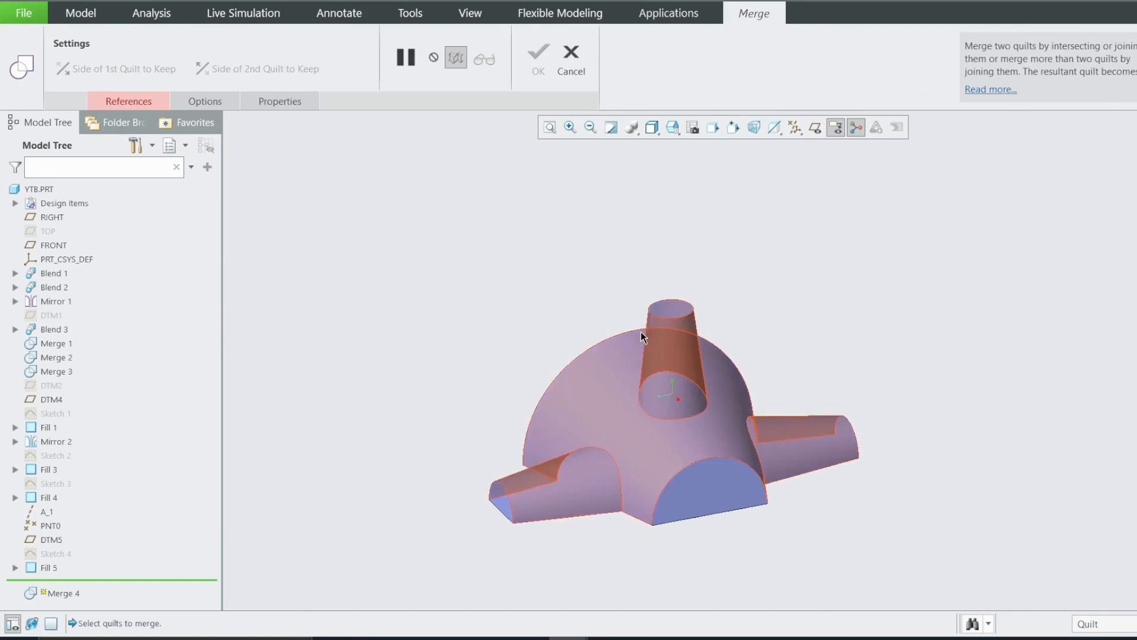
click(630, 398)
drag(463, 299, 960, 579)
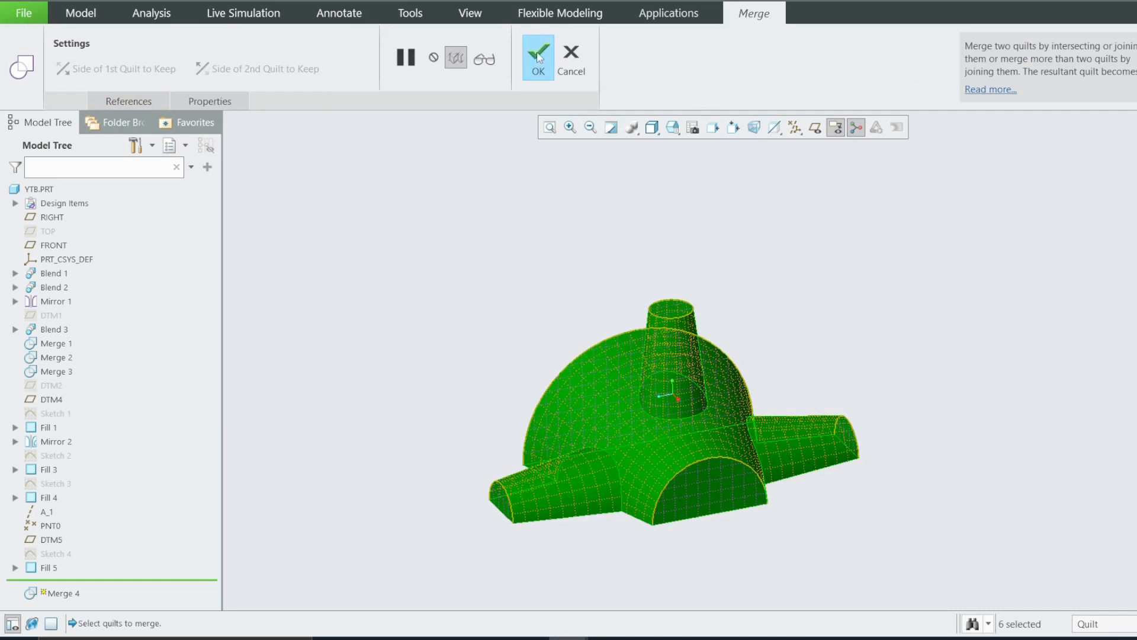
click(539, 57)
Step: Review the new merge's definition without changing it, examine the merged quilt from several sides, and restore the default view
middle_drag(645, 447, 719, 456)
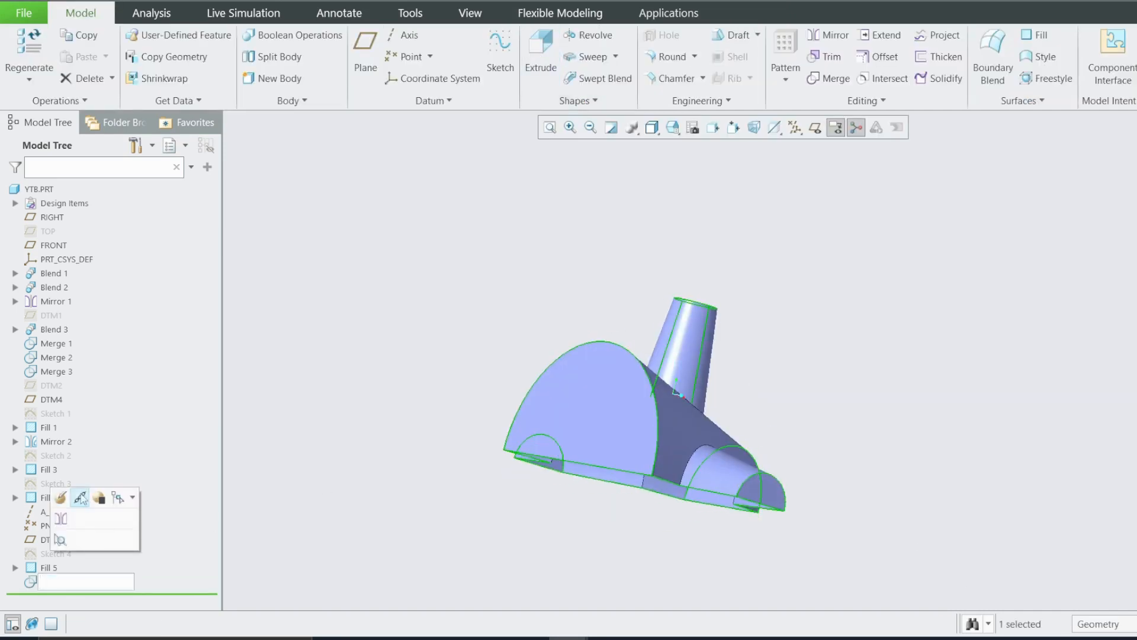
click(80, 497)
middle_drag(605, 536, 471, 456)
click(574, 50)
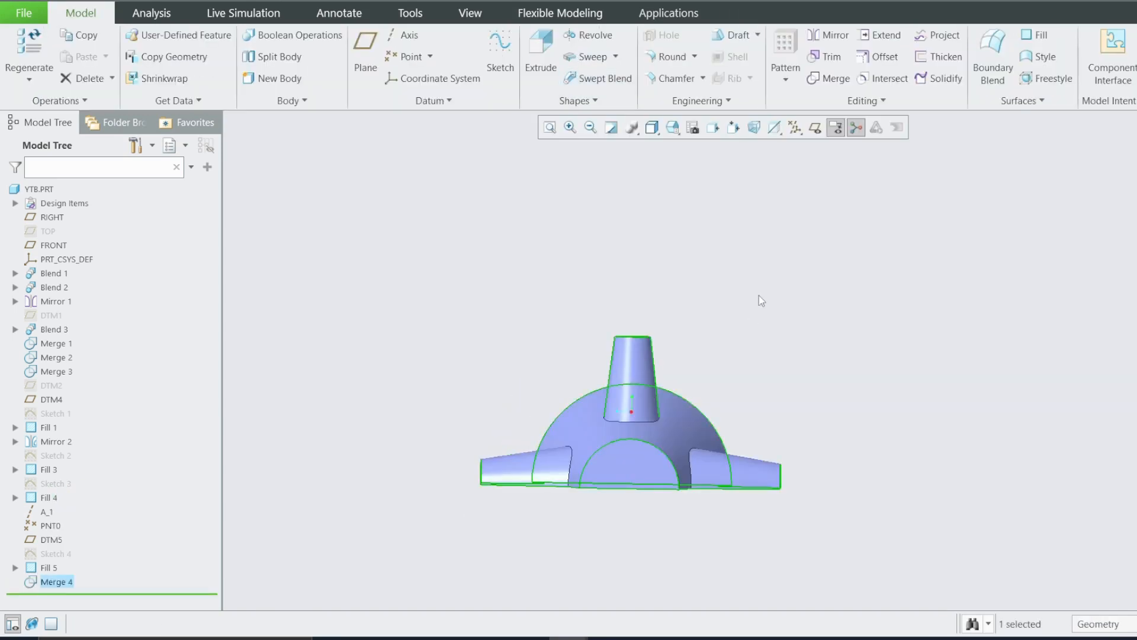
middle_drag(745, 339, 795, 345)
click(787, 328)
key(ctrl+d)
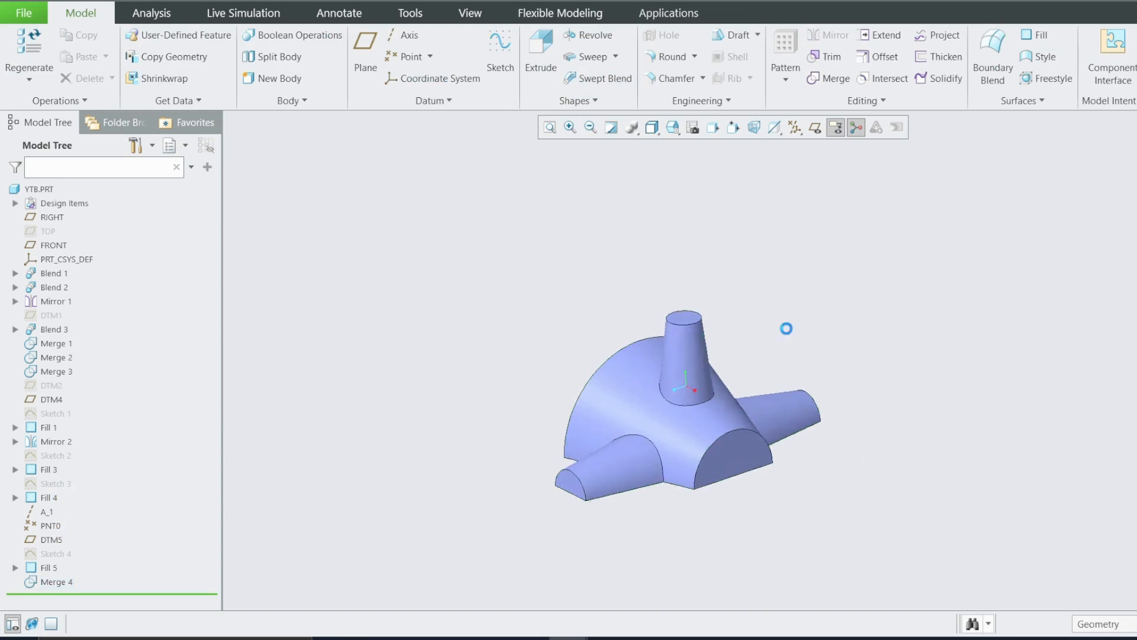
Step: Round the curved edge of the body's large end with a 20 mm radius, as in the reference drawing
click(687, 639)
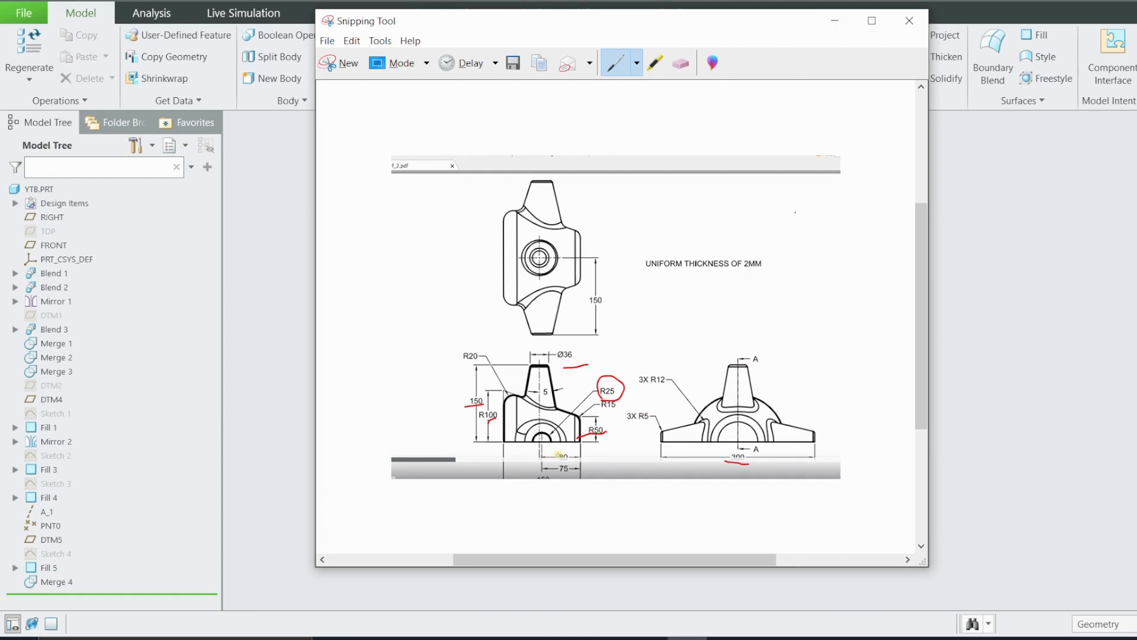
click(836, 21)
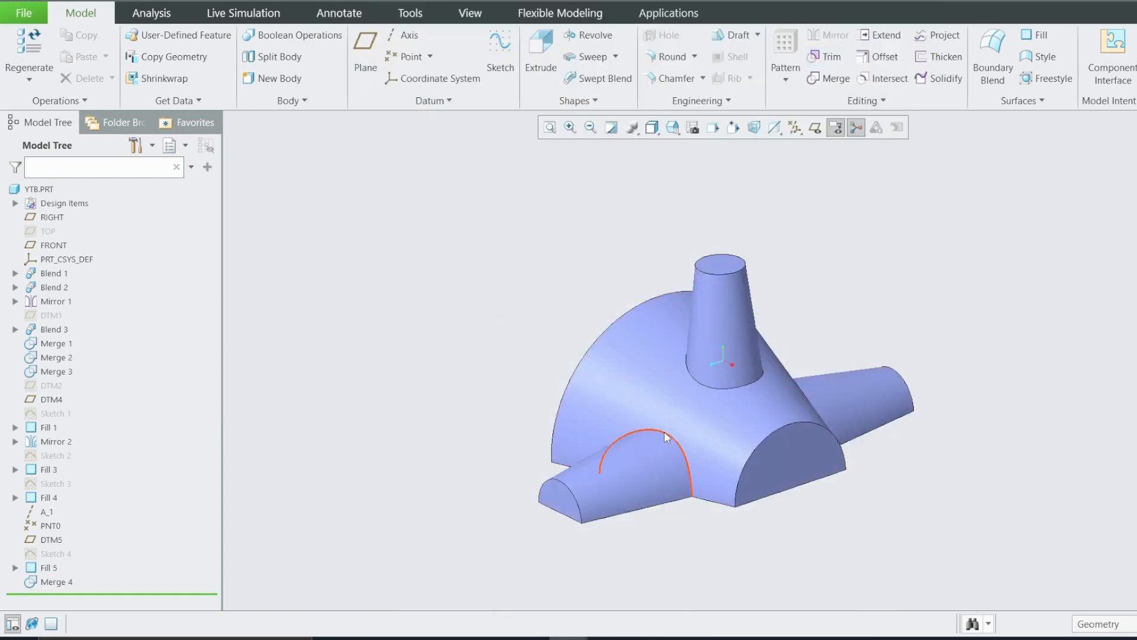
click(669, 56)
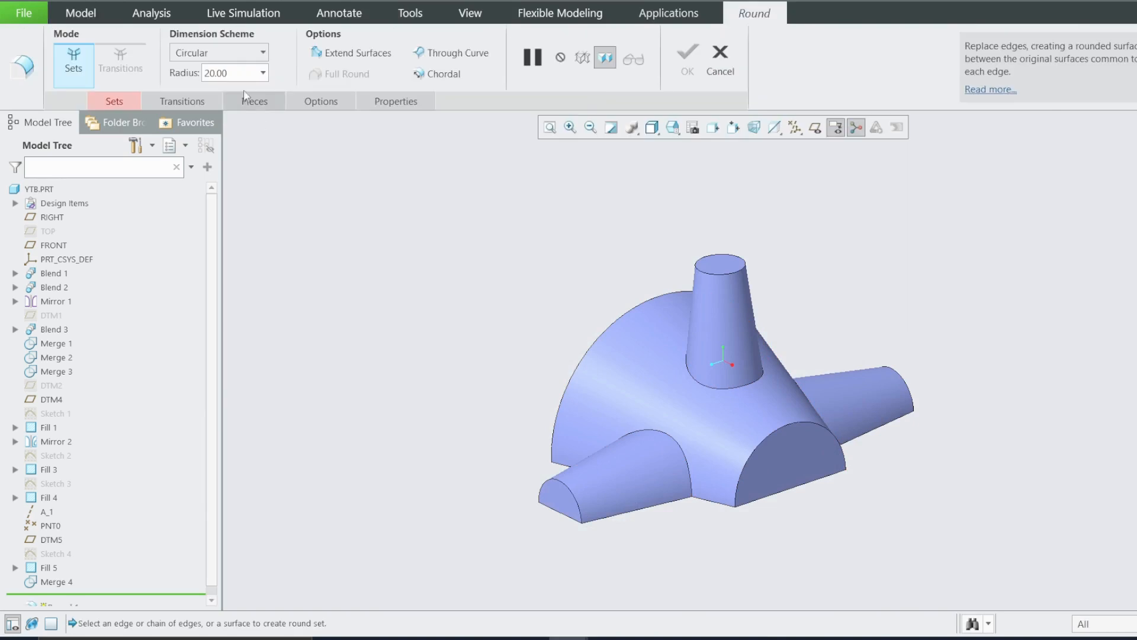
click(241, 78)
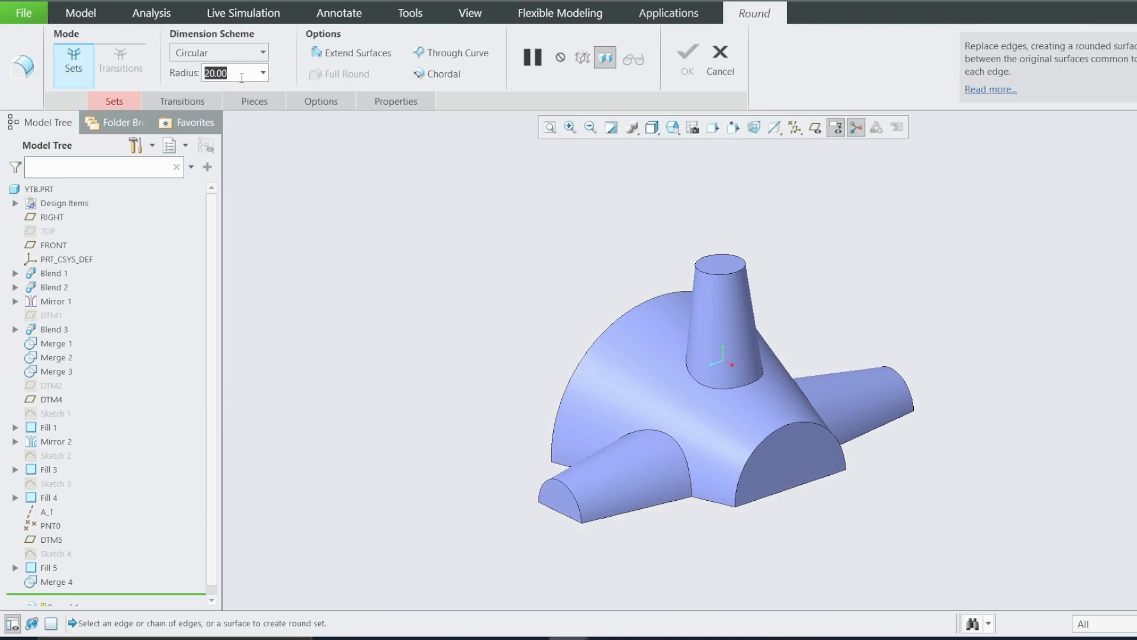
click(611, 323)
click(687, 56)
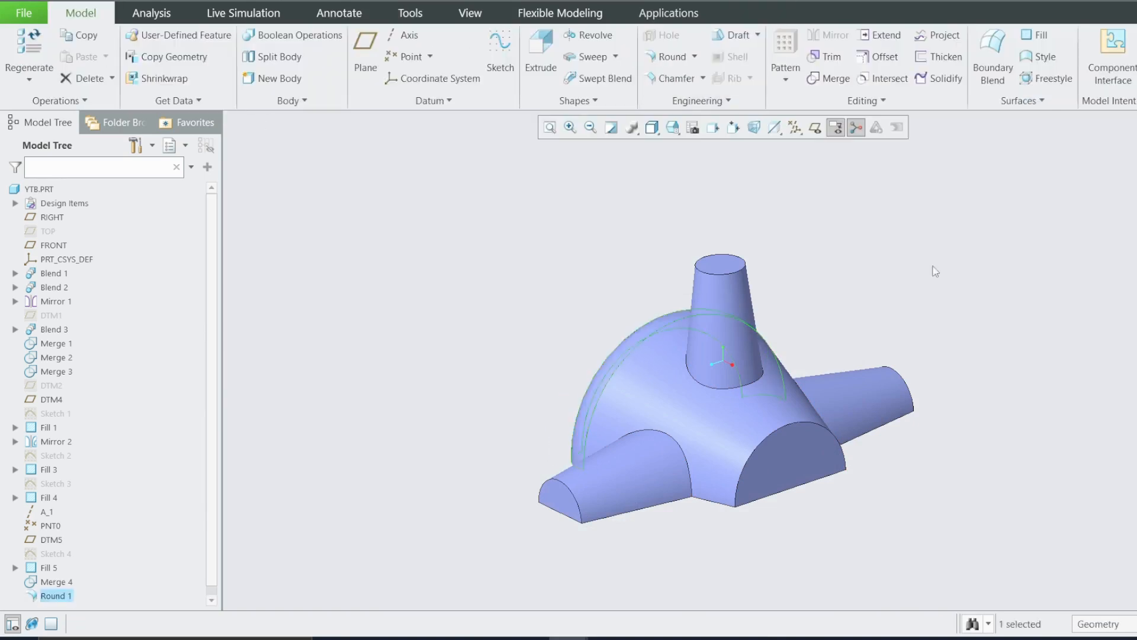
Step: Round the curved edge of the body's small end with a 15 mm radius
click(669, 57)
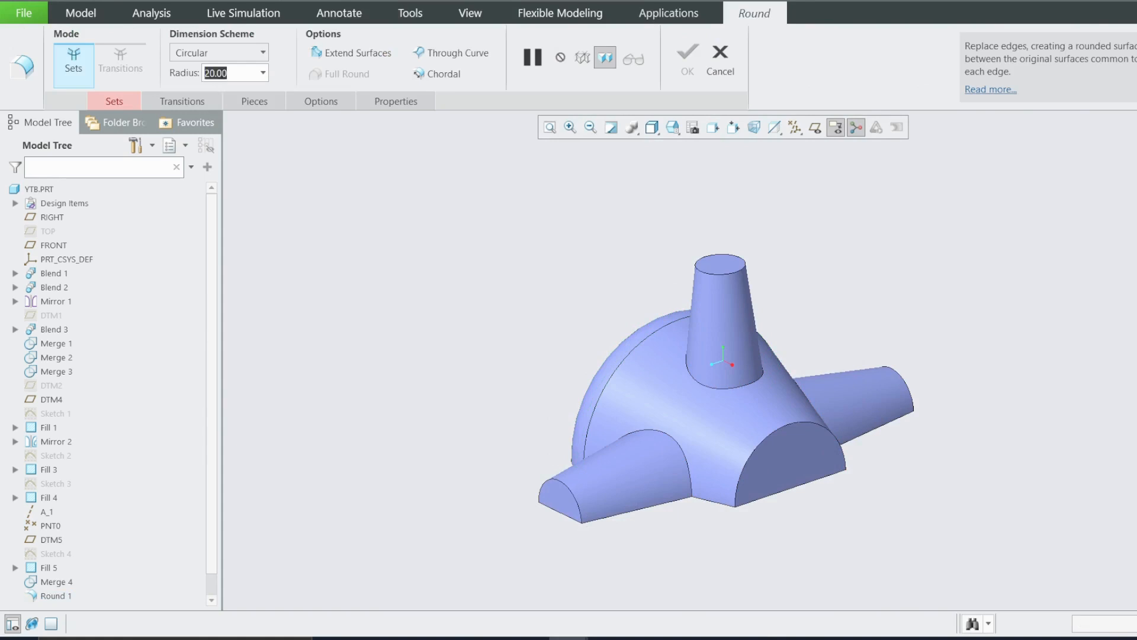
text(15)
key(Return)
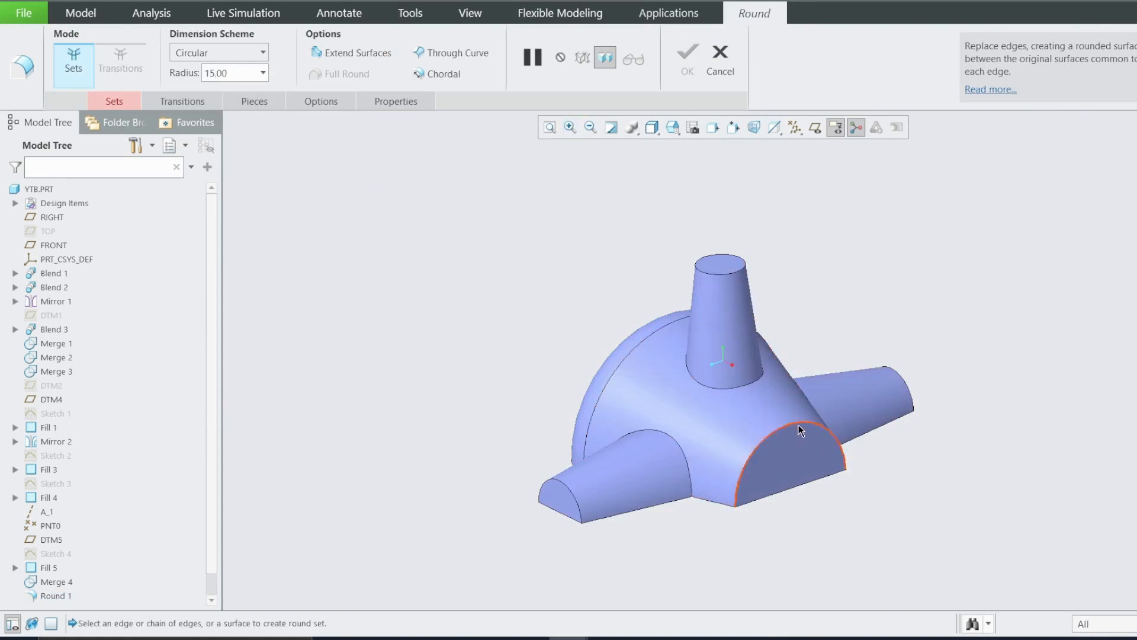
click(764, 431)
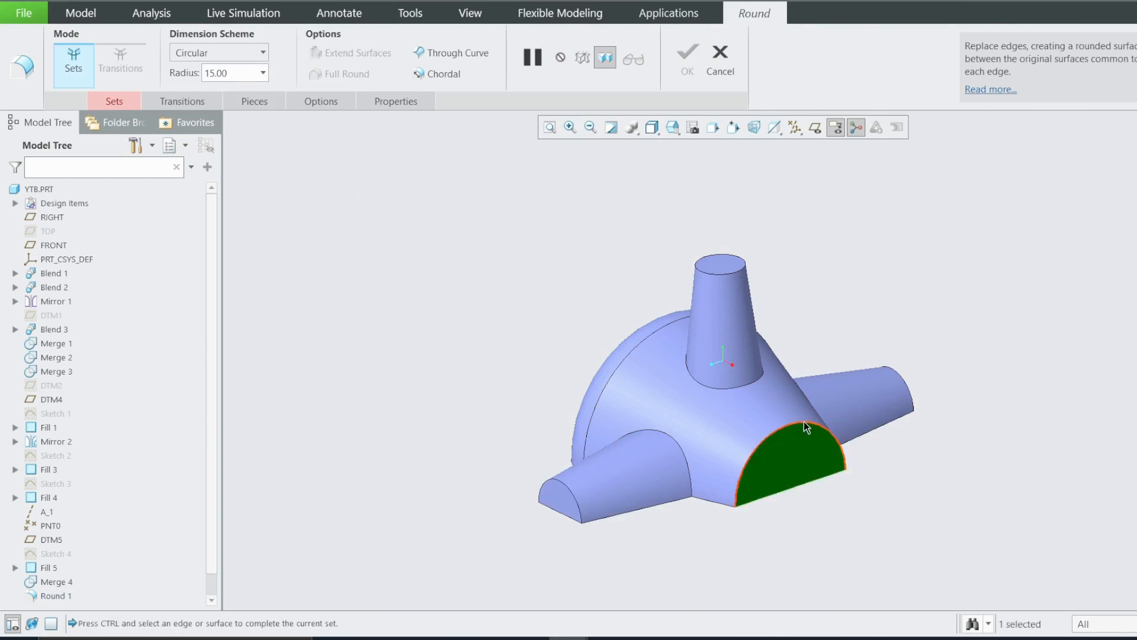
ctrl+click(809, 427)
click(685, 55)
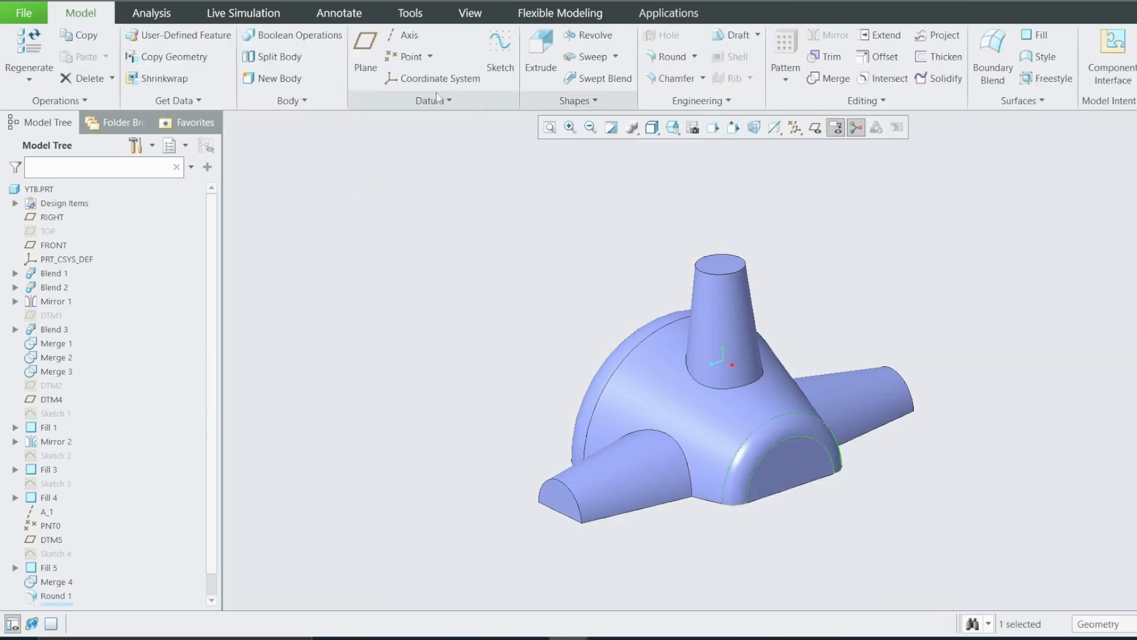
Step: Round the three junctions where both arms and the boss meet the body with a 12 mm radius
click(593, 56)
double_click(220, 74)
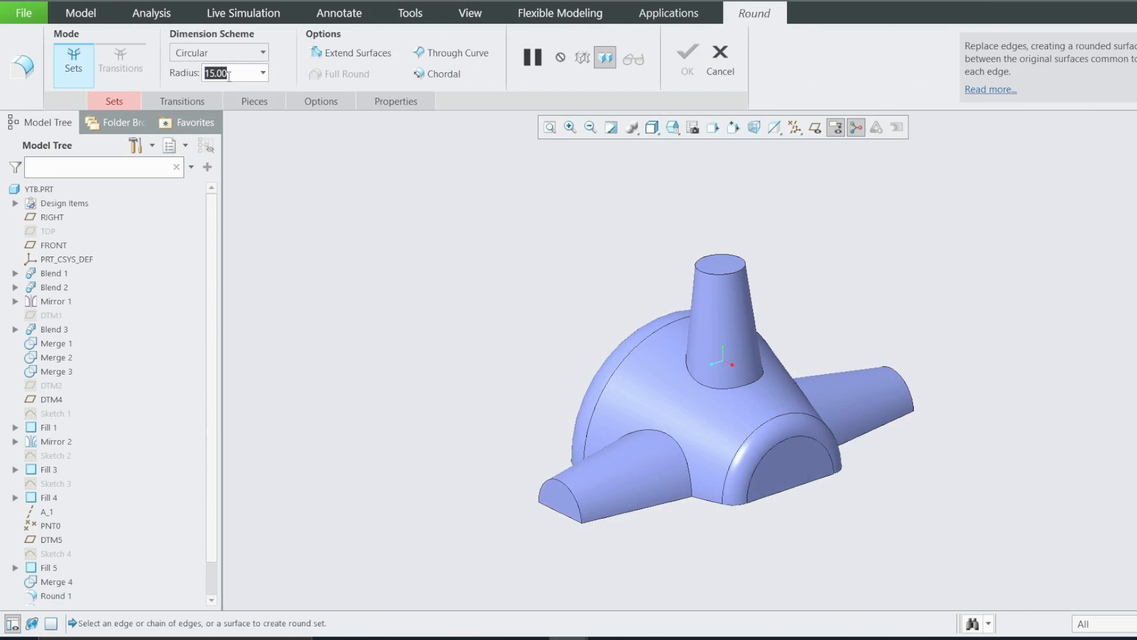
text(12)
key(Return)
click(664, 429)
click(714, 386)
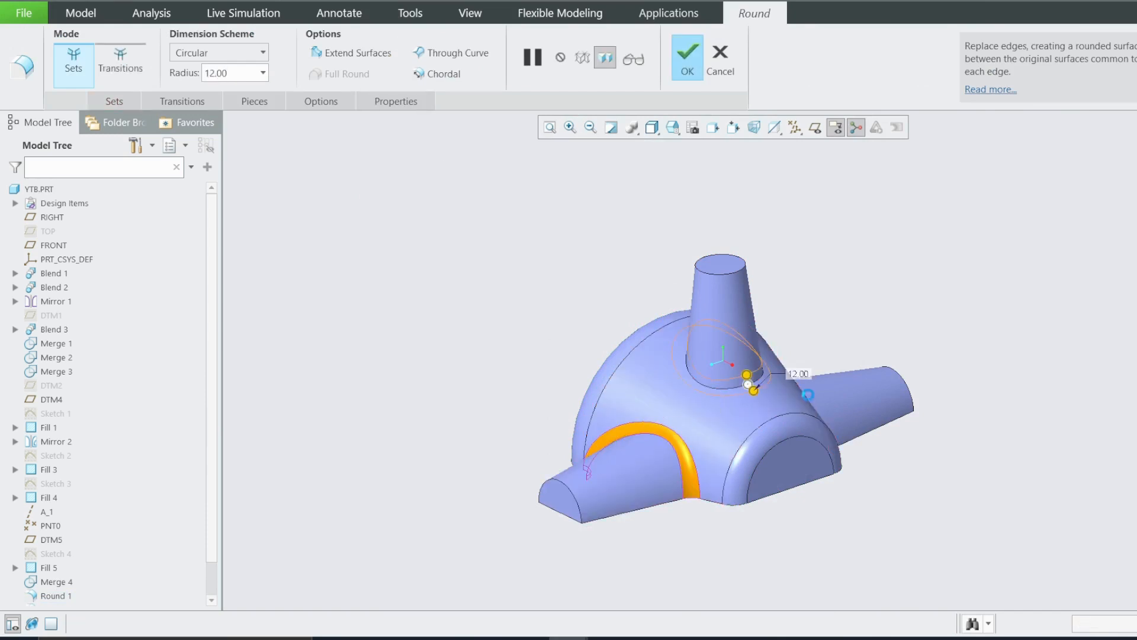
click(810, 408)
click(689, 70)
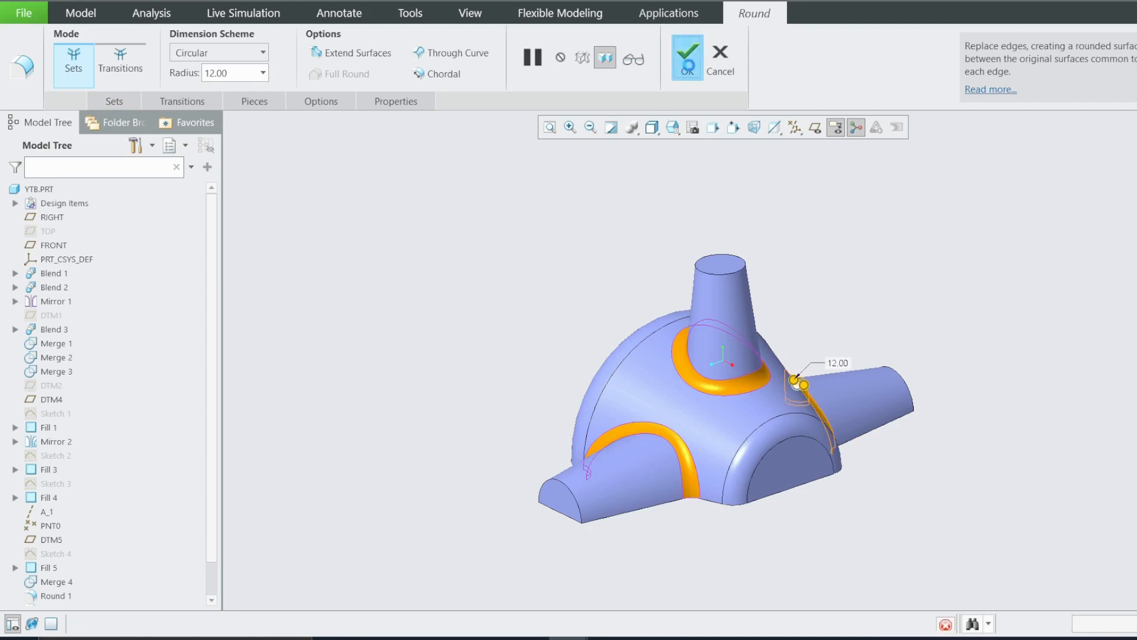
Step: Round the boss's top edge and the end edges of both arms with a 5 mm radius
click(664, 58)
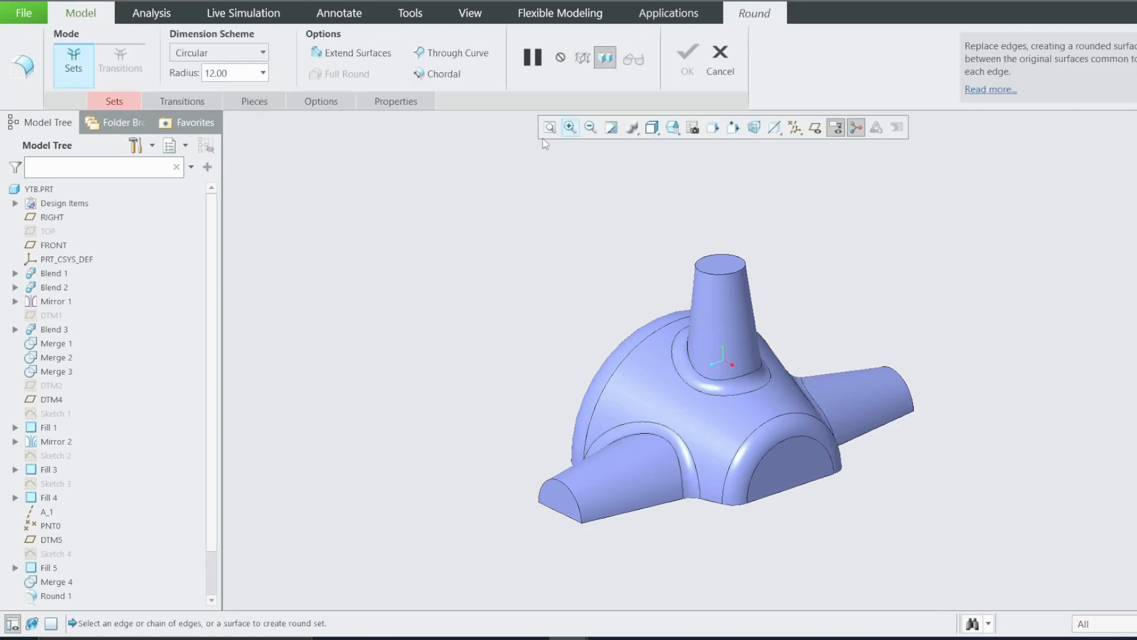
double_click(219, 72)
text(5)
key(Return)
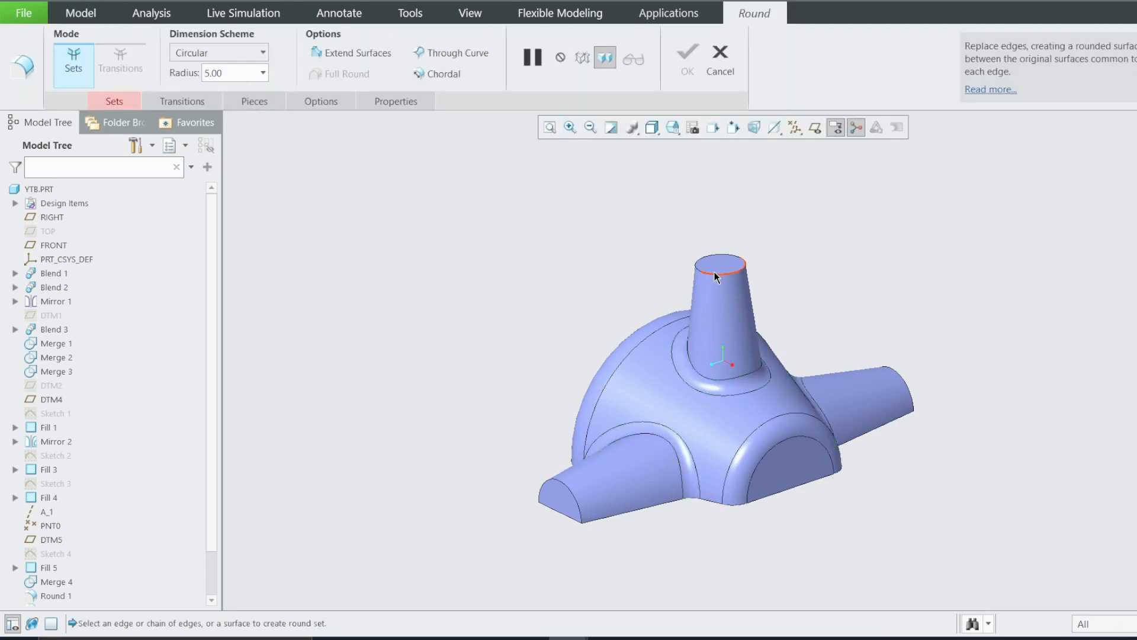
click(724, 270)
ctrl+click(564, 489)
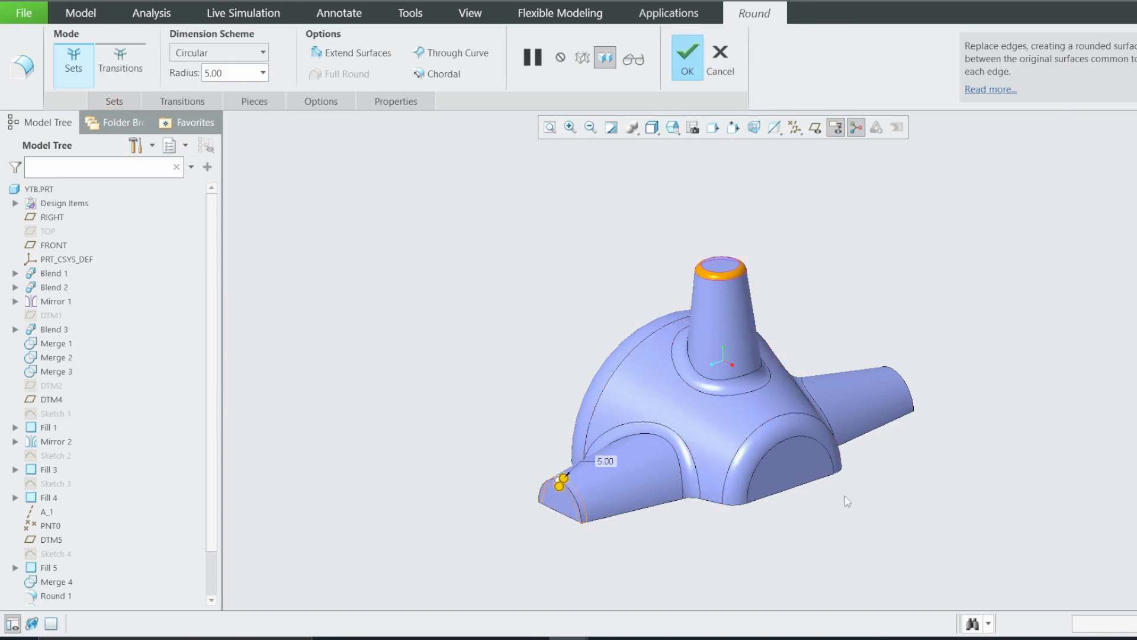
ctrl+click(913, 395)
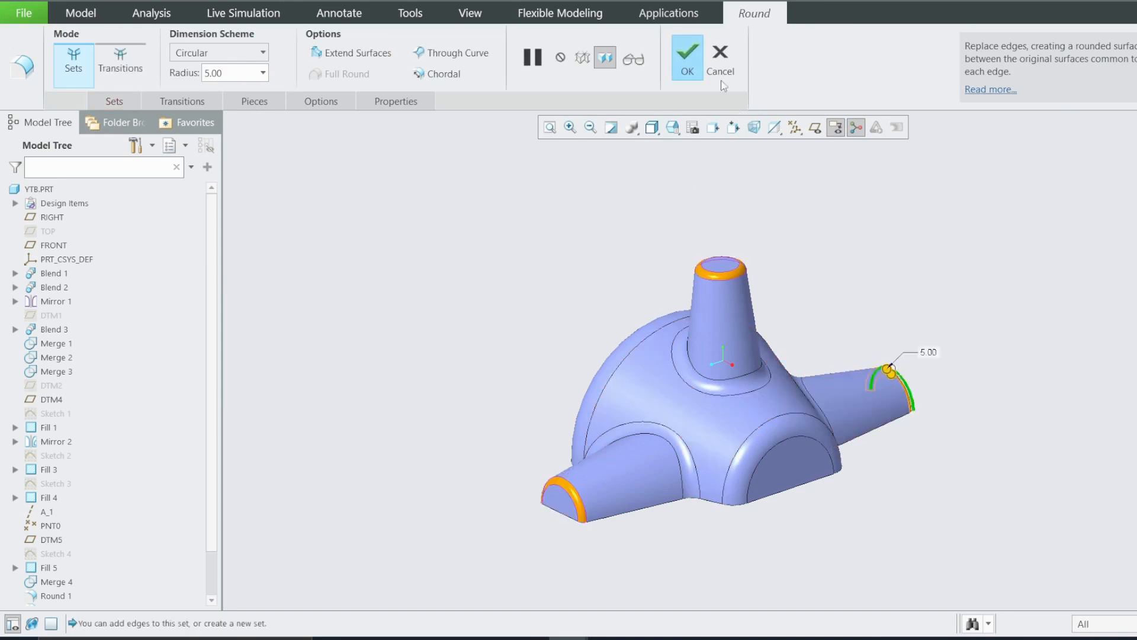
click(687, 60)
Step: Start thickening the rounded quilt into a solid with a thickness of 2 mm
scroll(816, 536, down, 2)
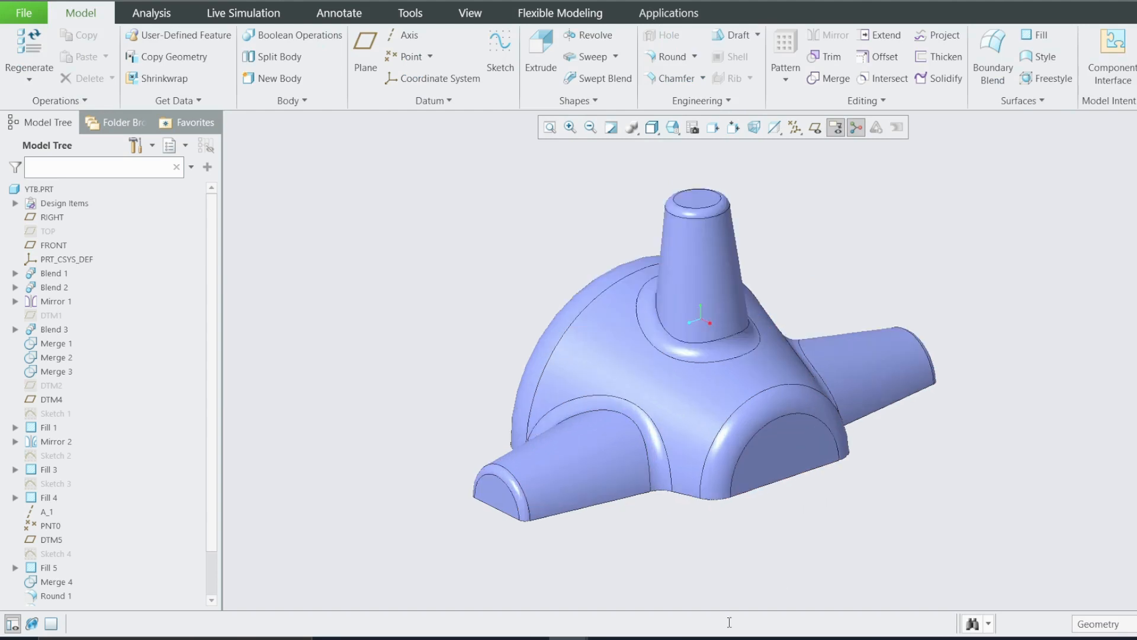
click(941, 57)
scroll(760, 355, up, 2)
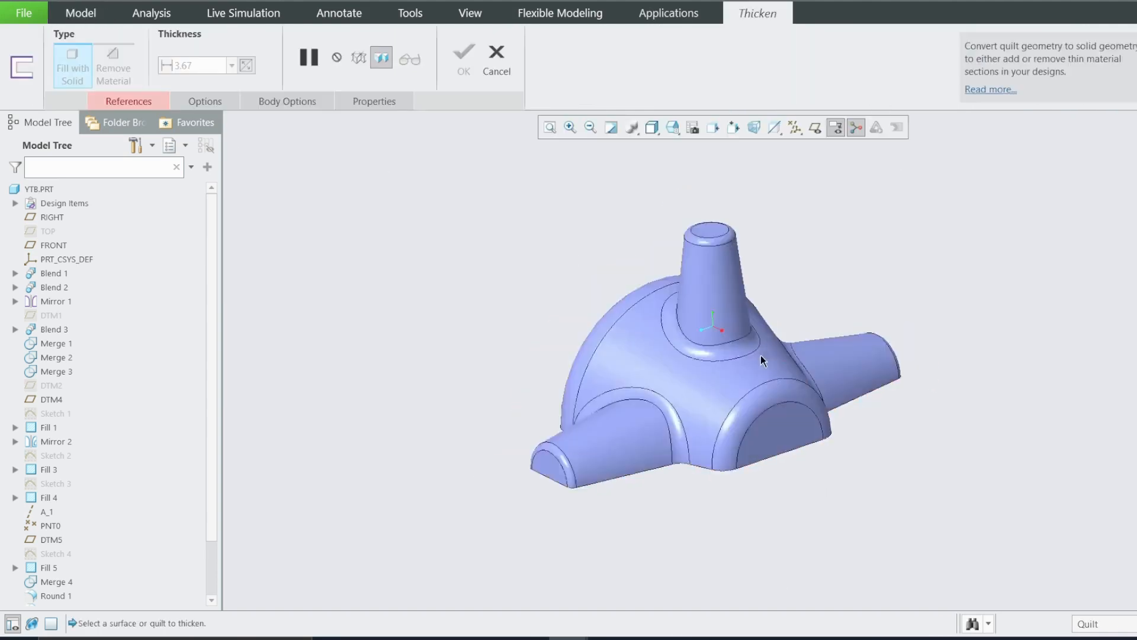
click(687, 336)
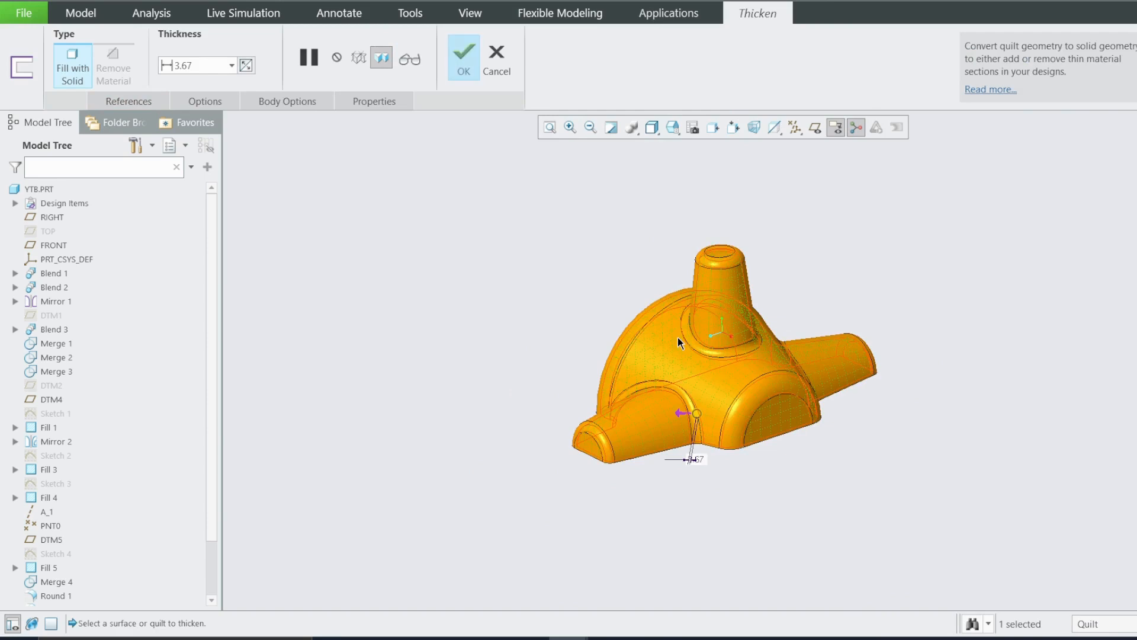
double_click(185, 66)
text(2)
key(Return)
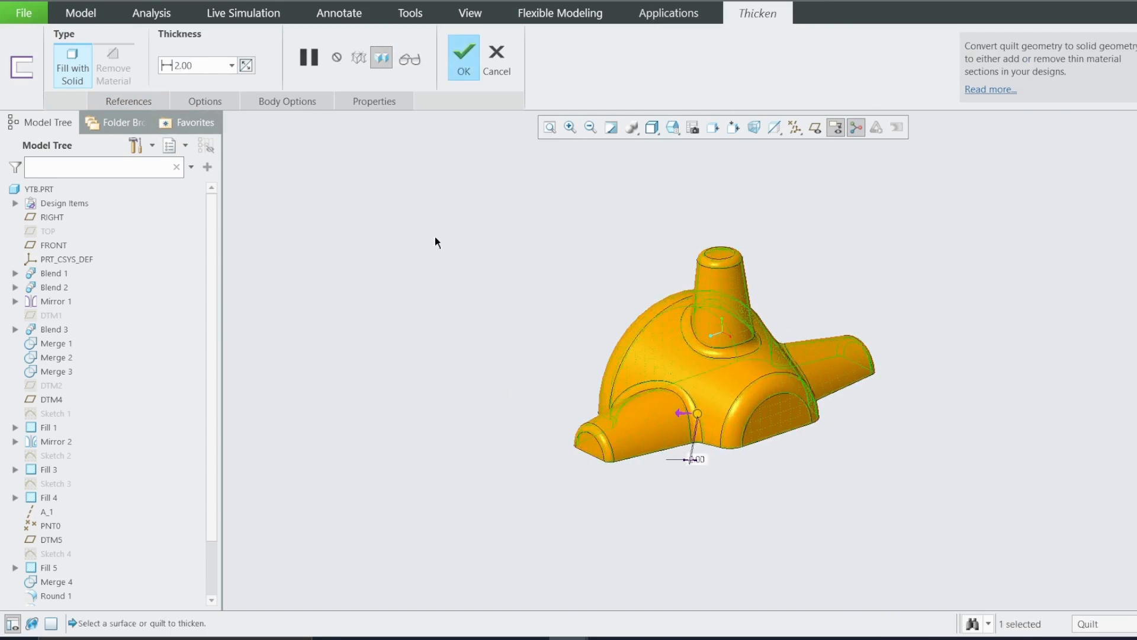
Step: Check the reference drawing, compare the two thickening directions, and complete the Thicken feature
click(688, 638)
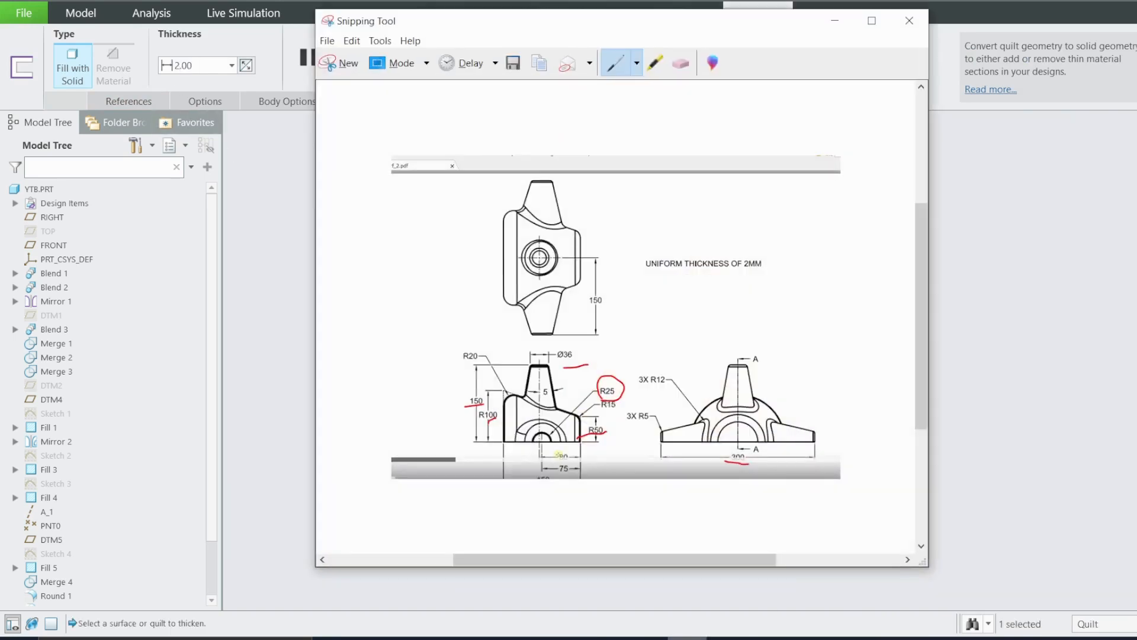
click(687, 638)
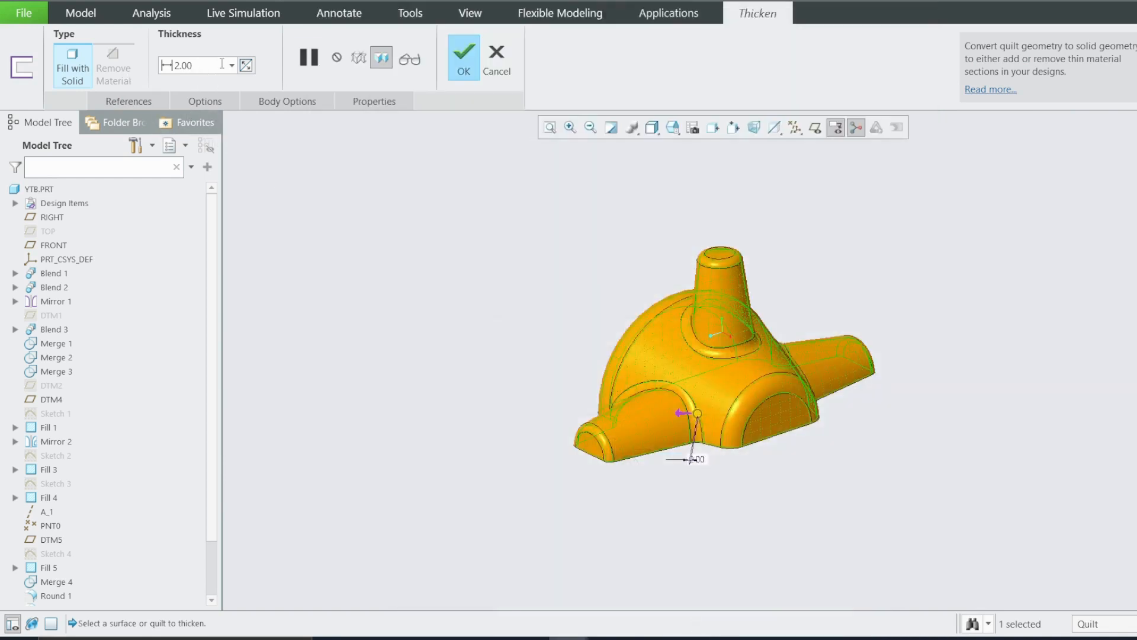
click(247, 66)
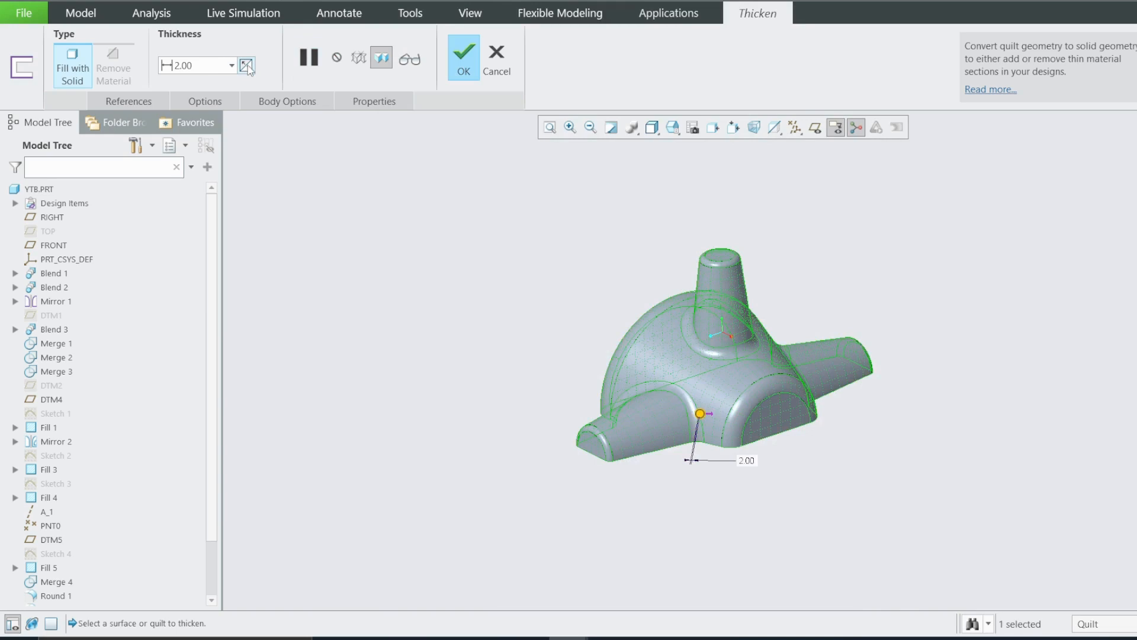
click(247, 66)
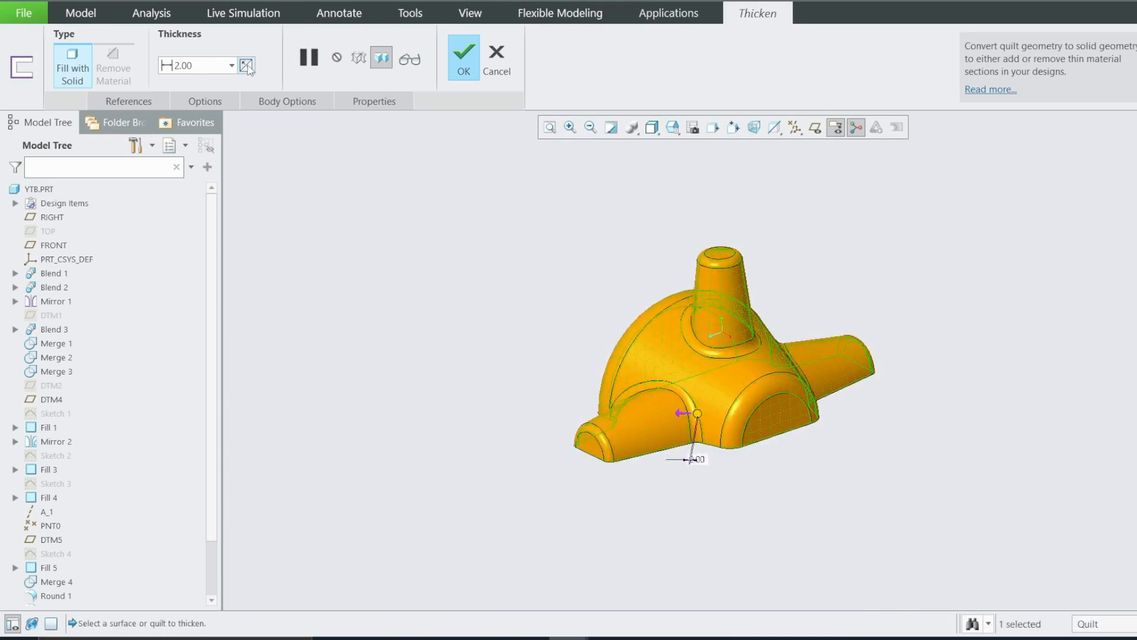
double_click(203, 65)
click(464, 68)
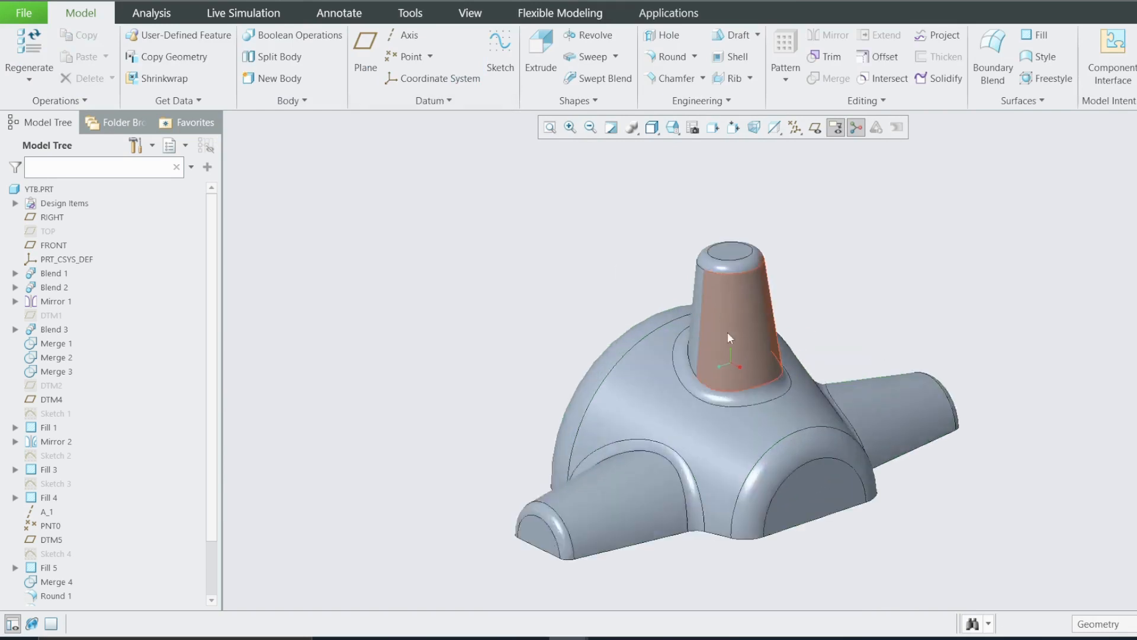
middle_drag(721, 466, 760, 444)
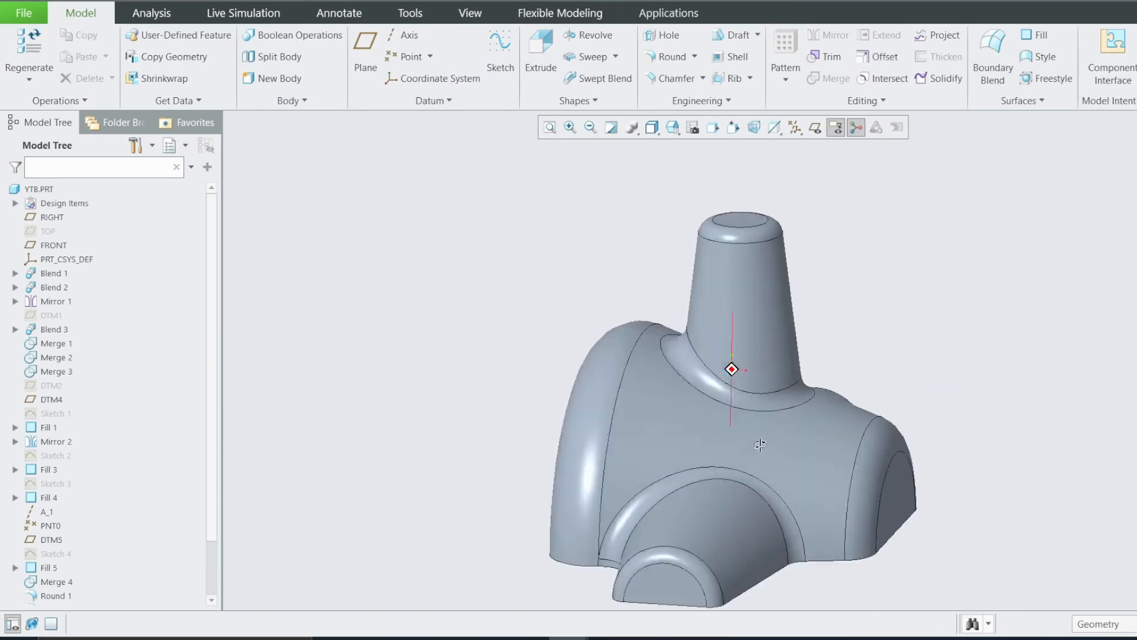
scroll(896, 511, down, 5)
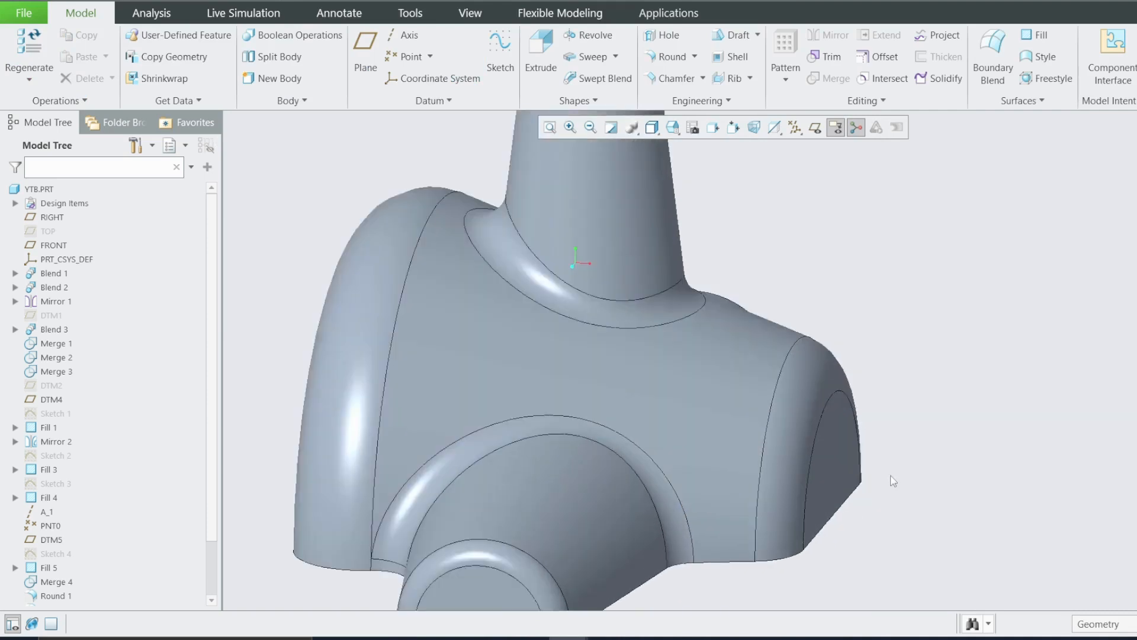
scroll(893, 481, up, 2)
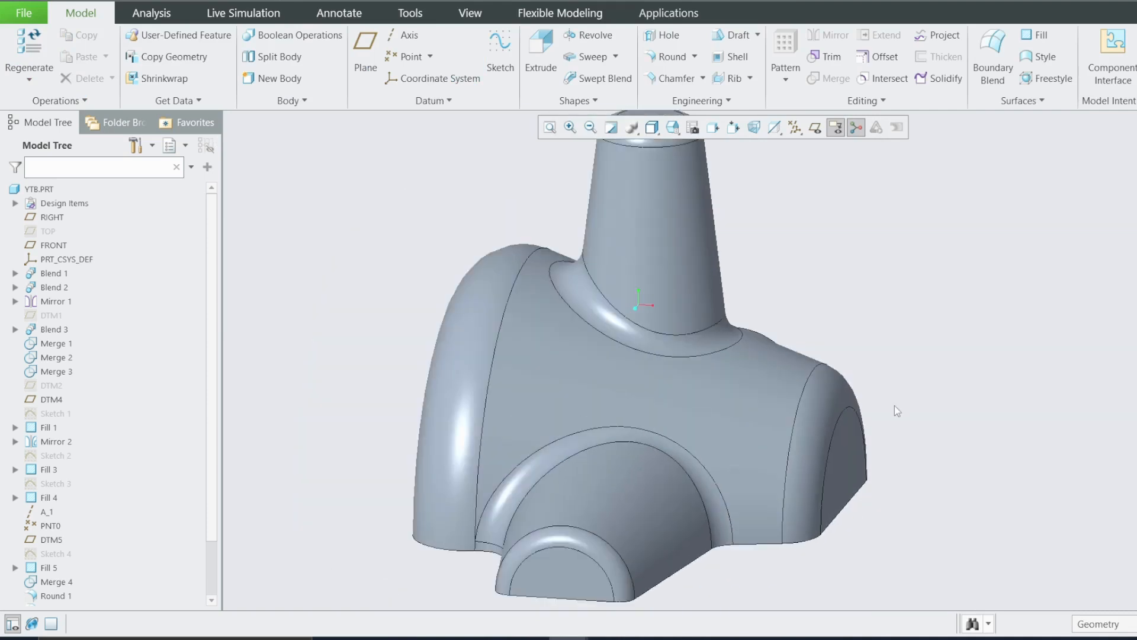